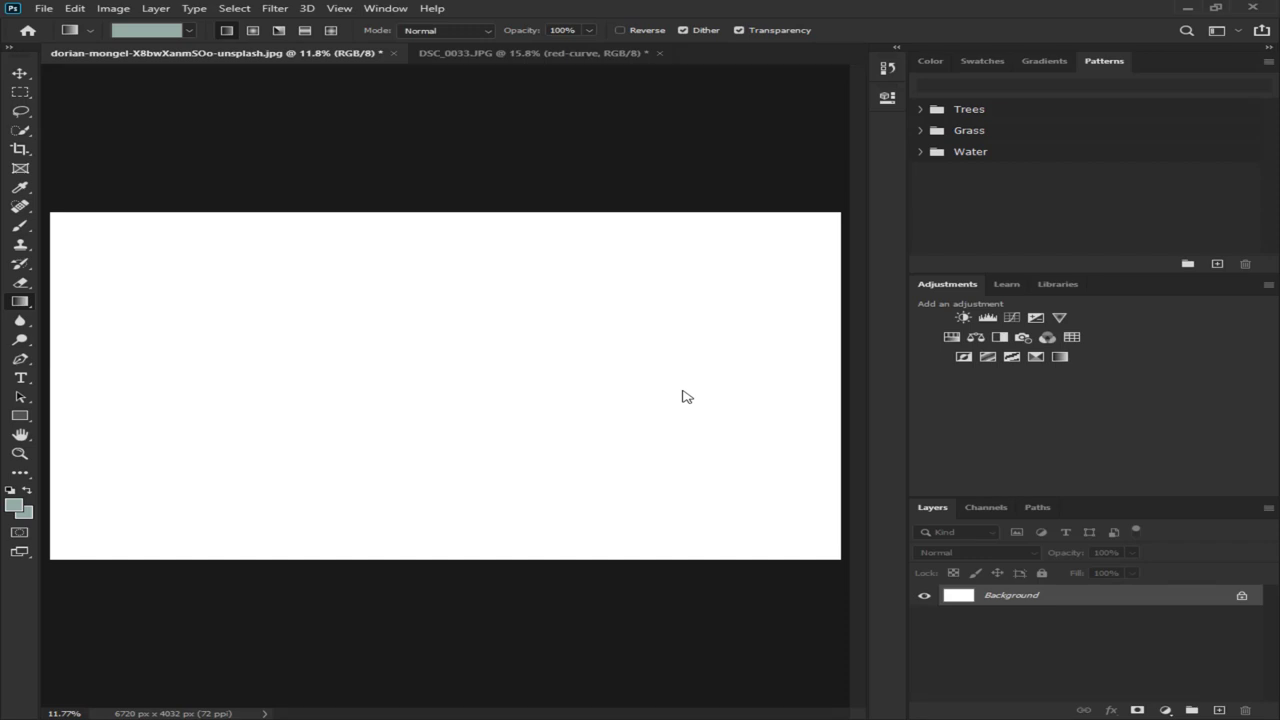
Return to the blank banner document and set a 90:54 crop ratio
left_click(459, 57)
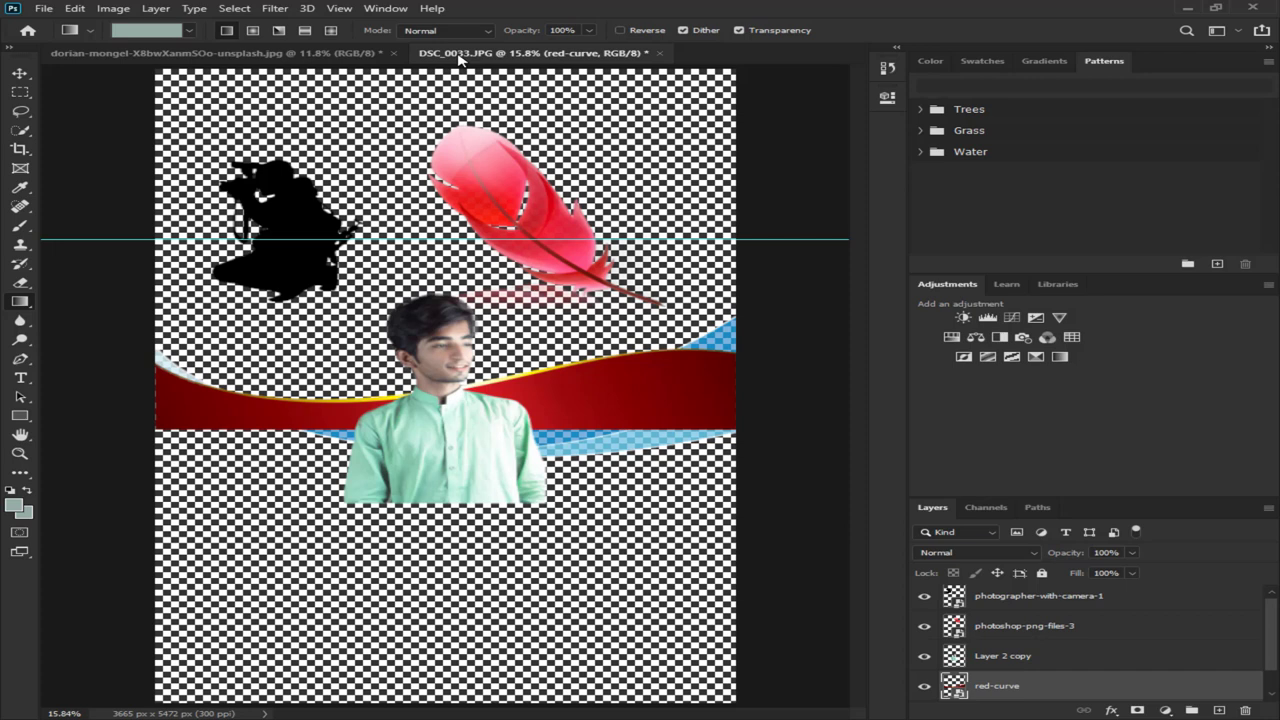
left_click(320, 54)
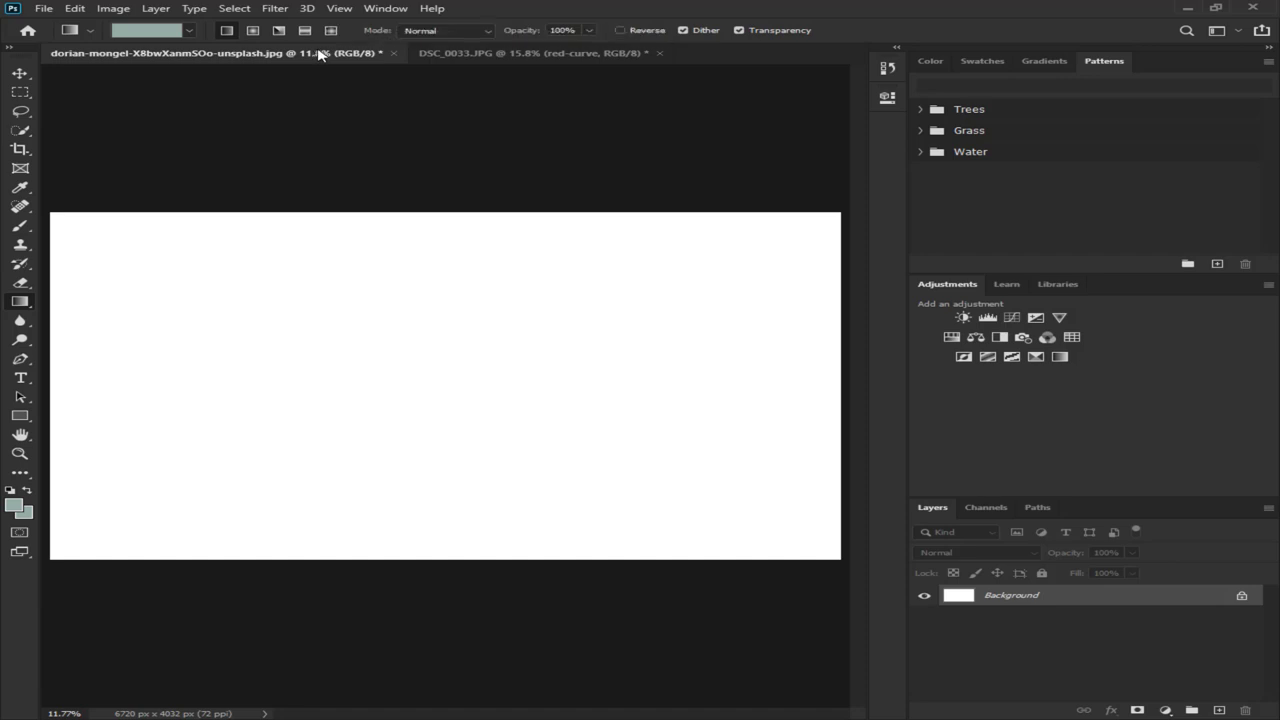
key("c")
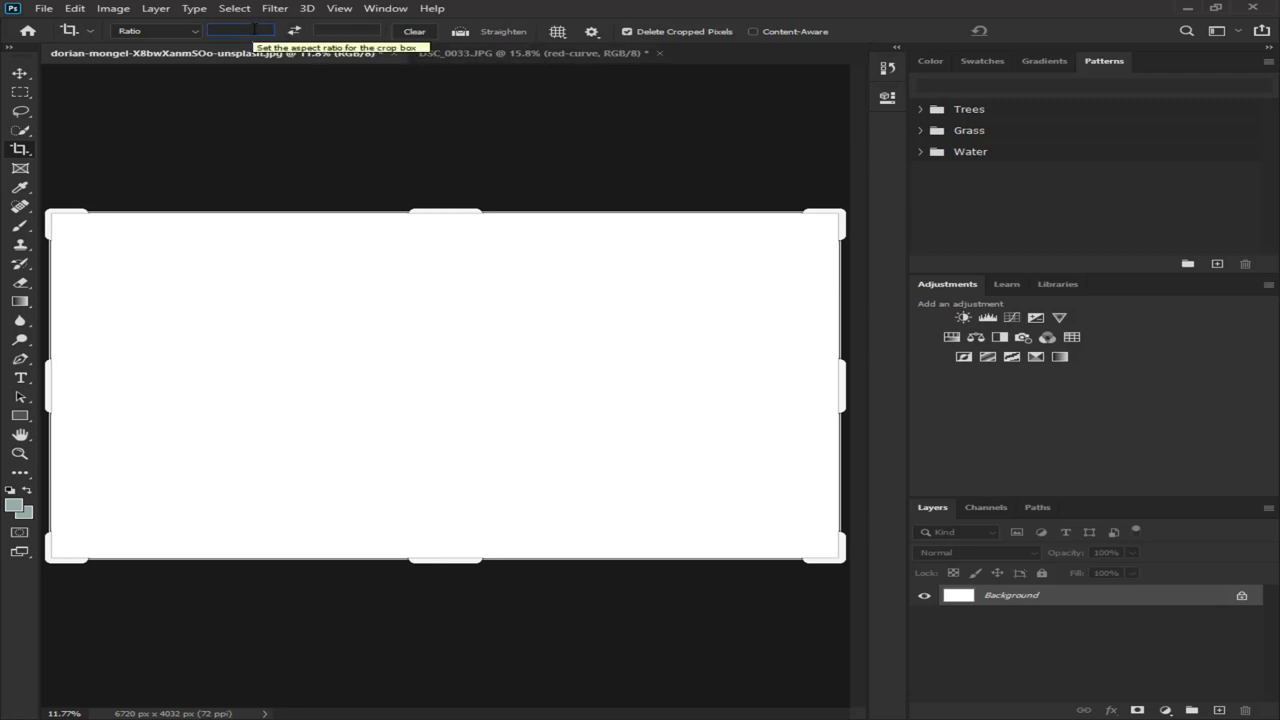
type("90")
key("Tab")
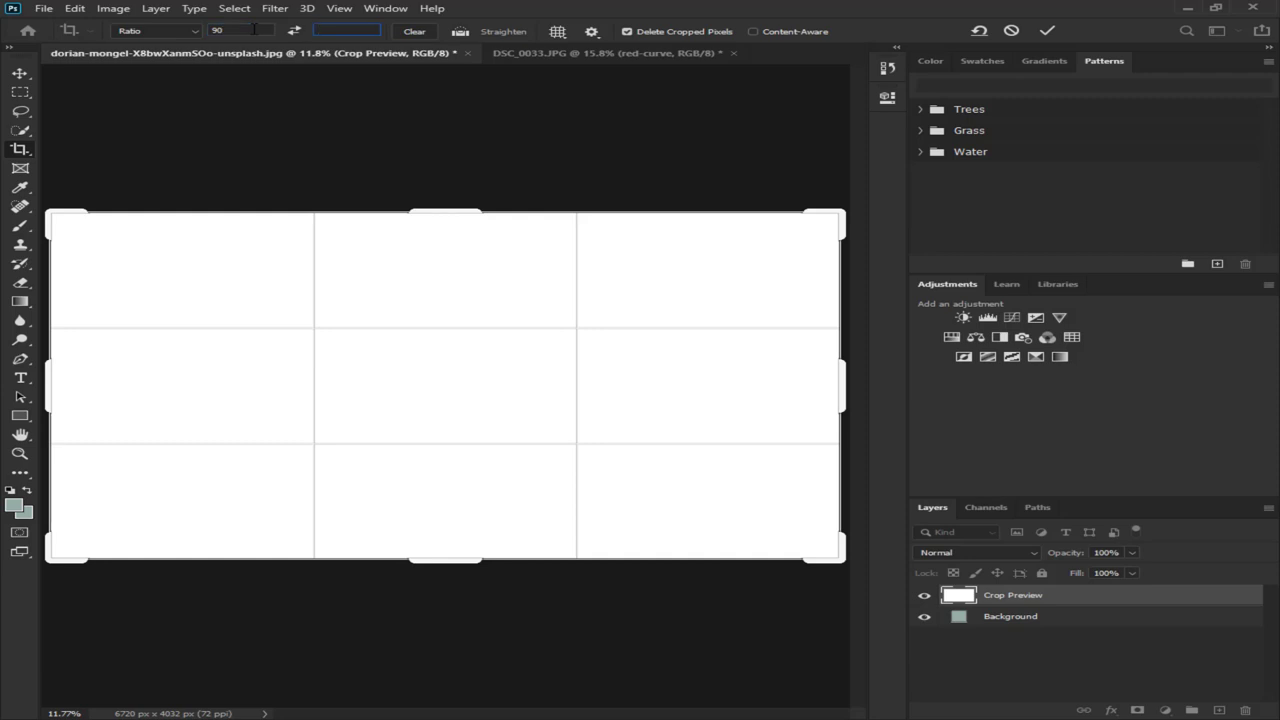
type("54")
Adjust the crop box and commit it, leaving a 6316 × 3790 px canvas
key("ctrl+minus")
key("ctrl+minus")
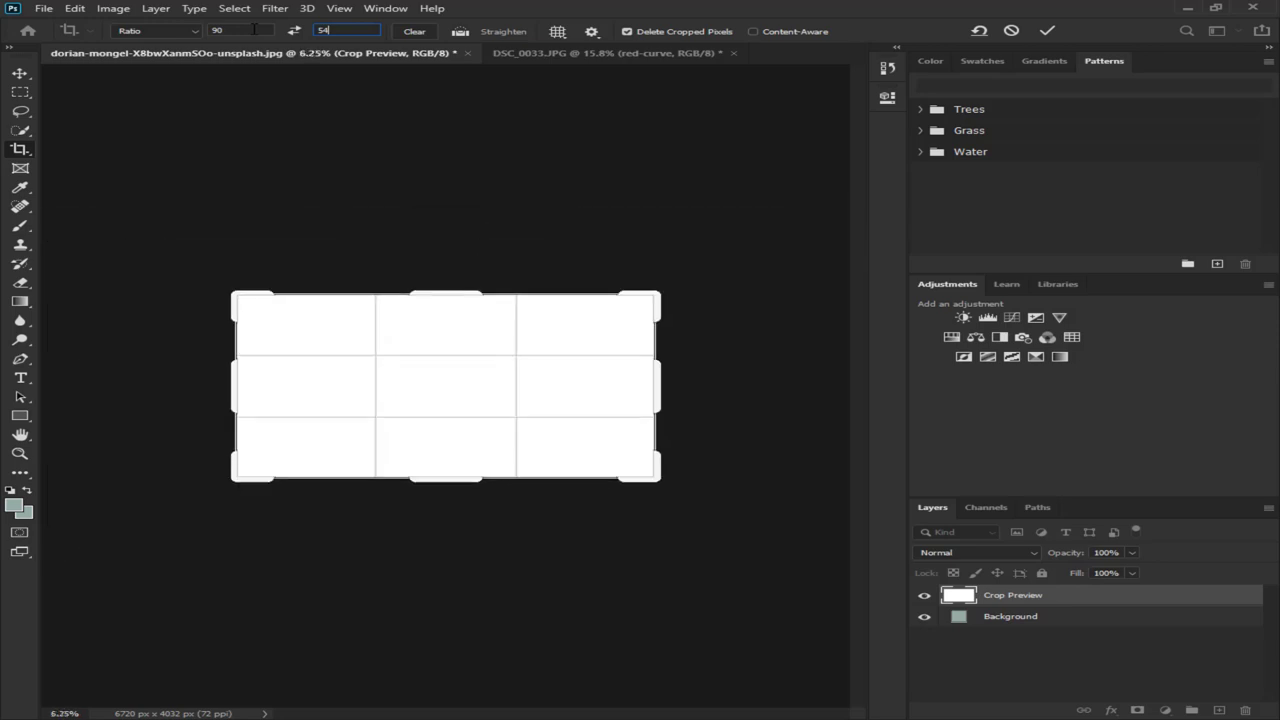
key("ctrl+plus")
key("ctrl+plus")
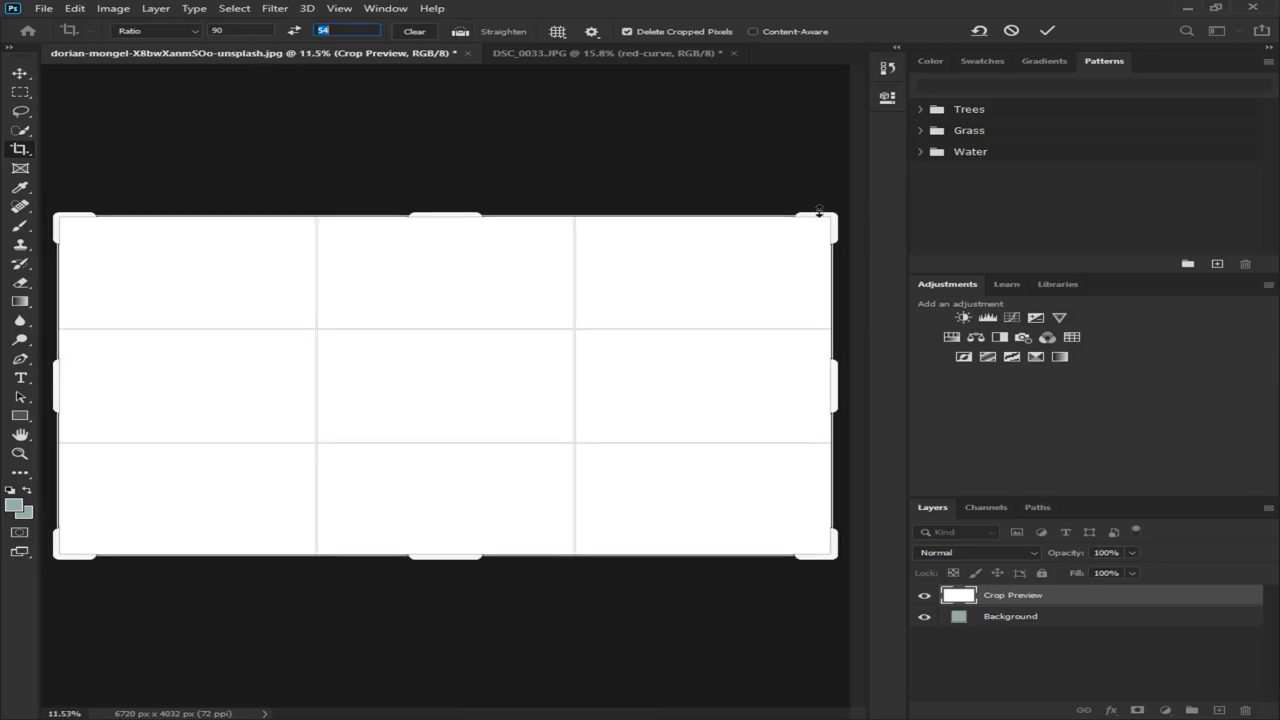
mouse_move(823, 216)
left_mouse_down()
mouse_move(773, 237)
mouse_move(854, 210)
mouse_move(829, 220)
left_mouse_up()
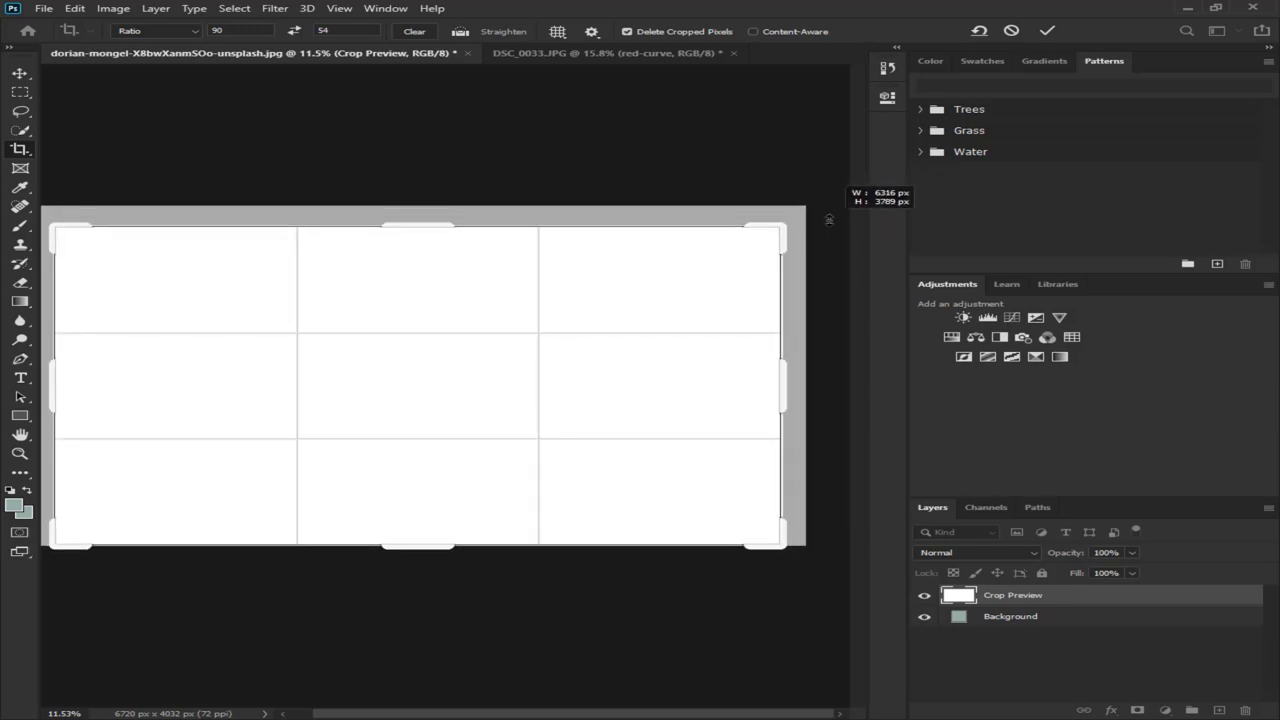
left_click_drag(714, 251, 714, 266)
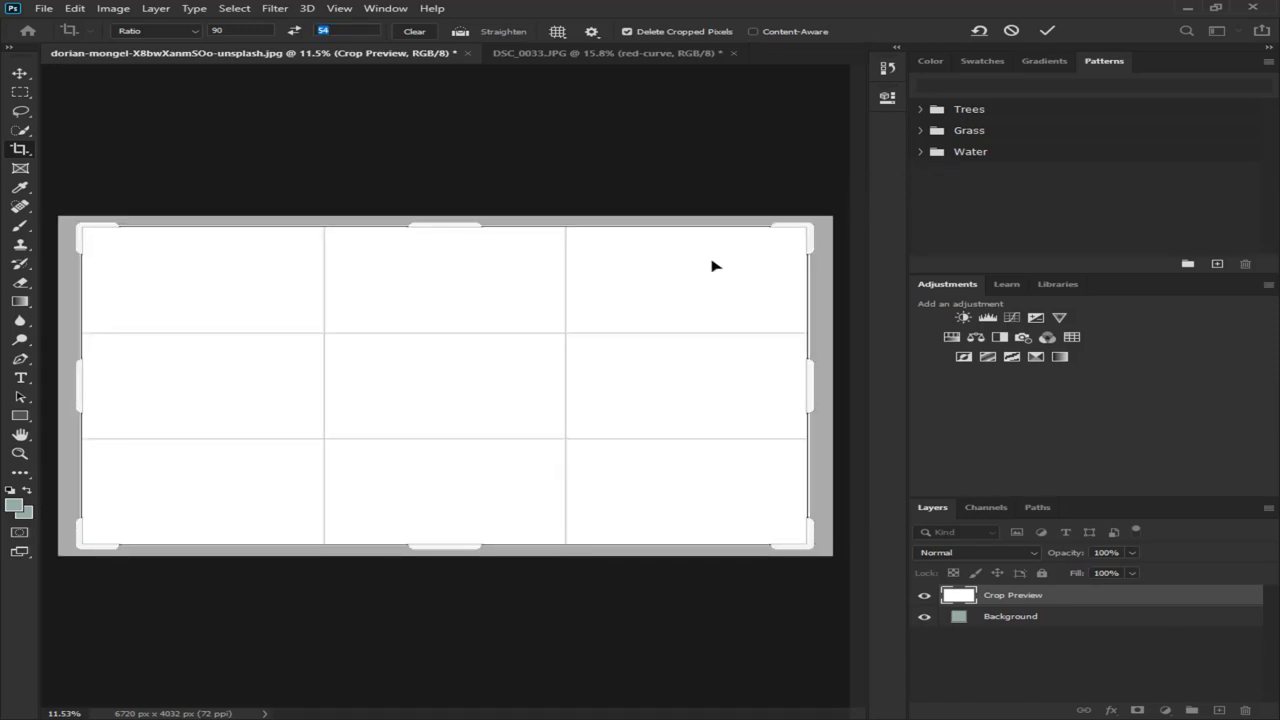
key("Return")
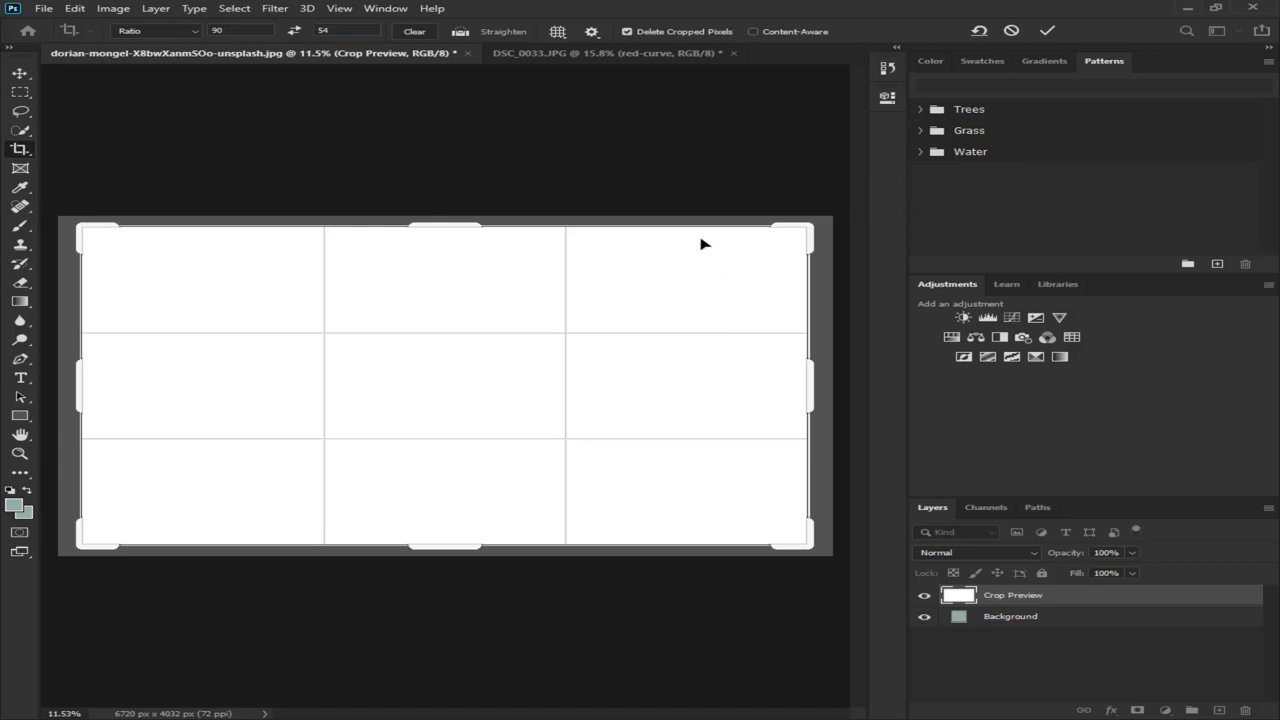
key("Return")
key("ctrl+minus")
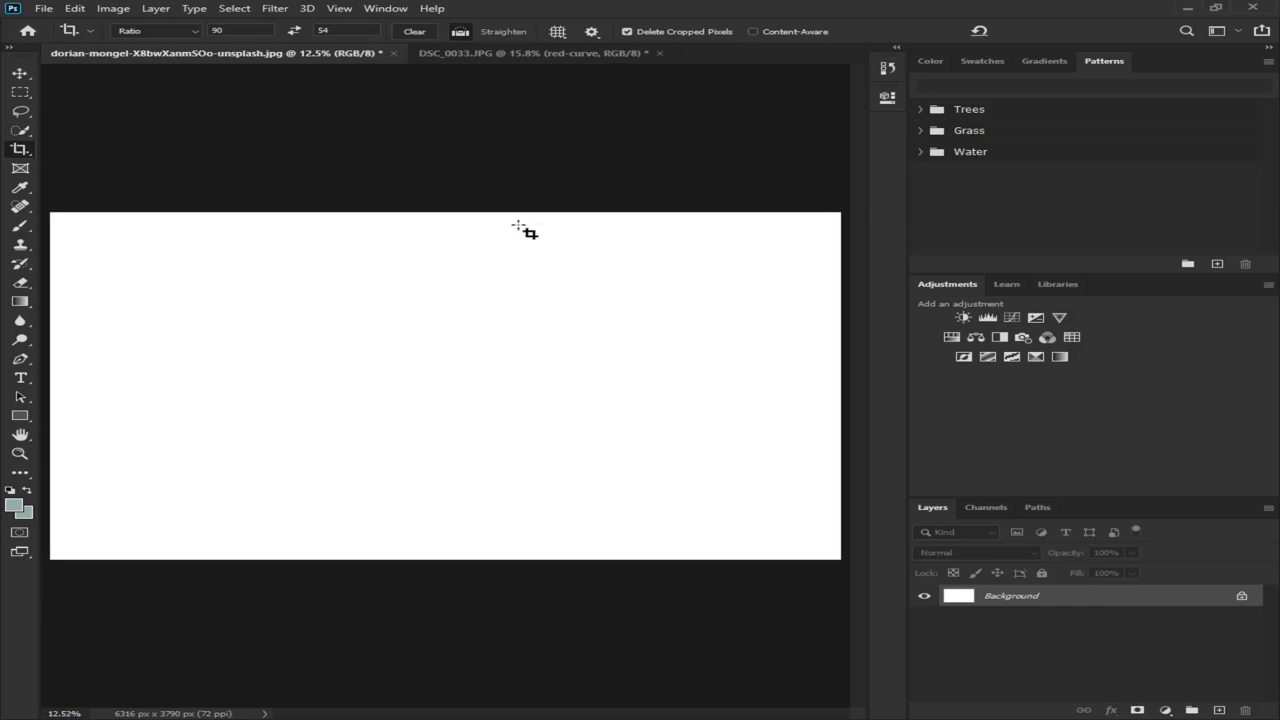
Fill the whole canvas with a flat grey-green using the Gradient tool
key("ctrl+minus")
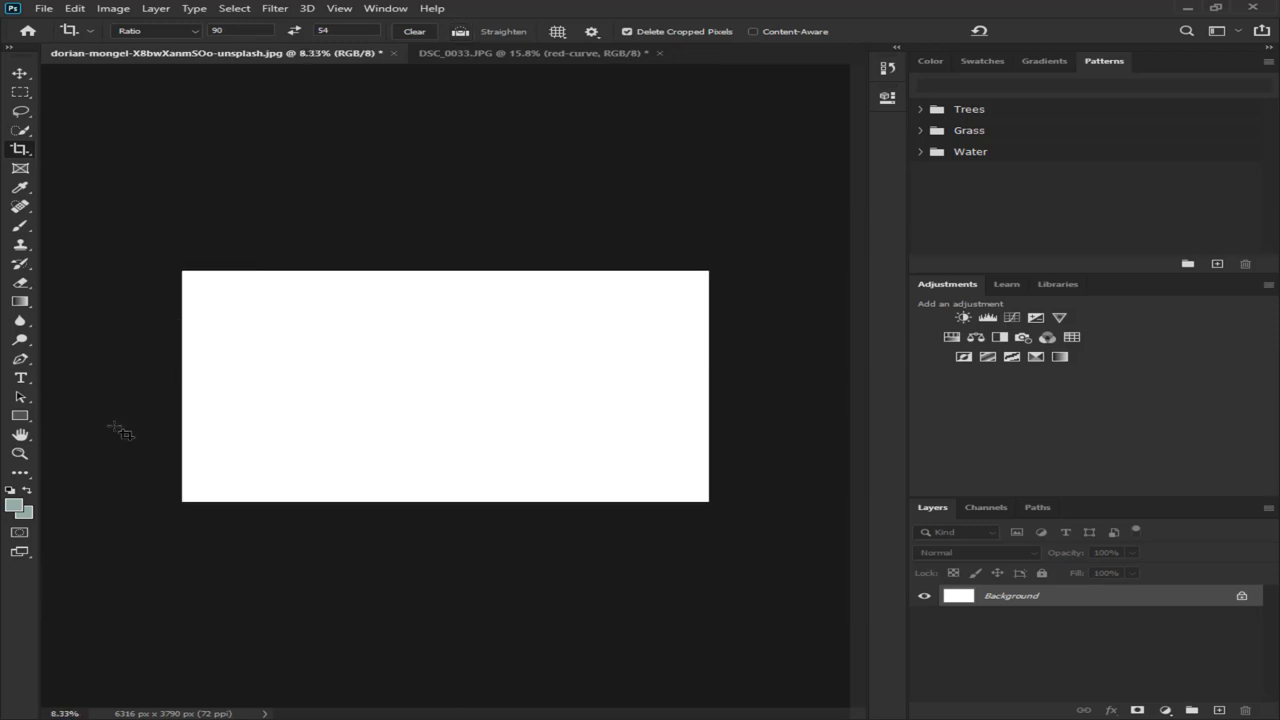
left_click(20, 301)
left_click_drag(443, 351, 496, 417)
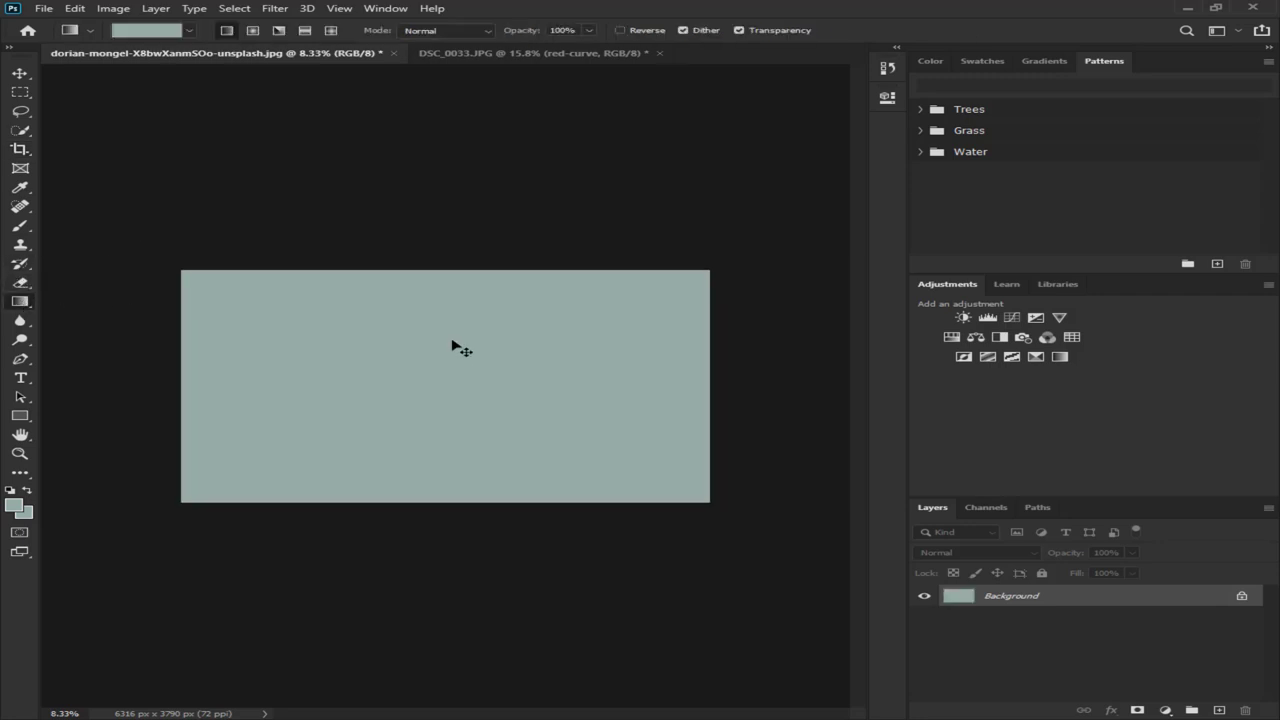
key("ctrl+plus")
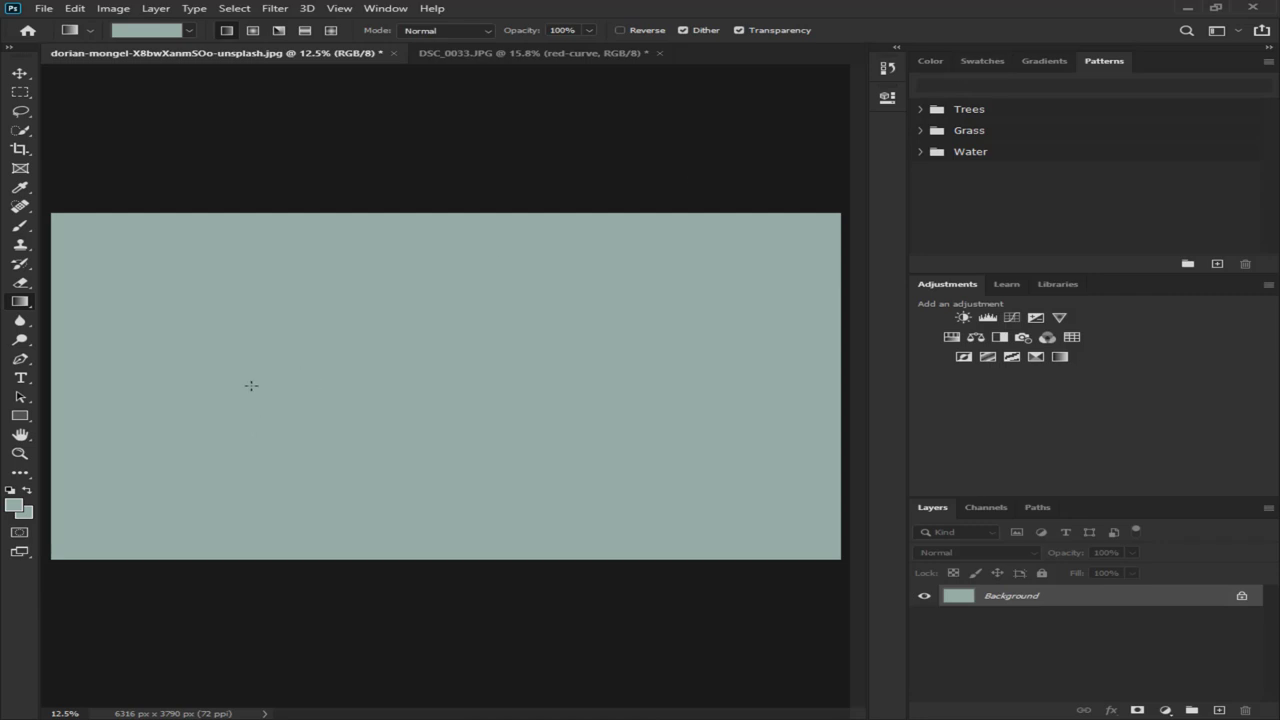
scroll(151, 362, "down", 3)
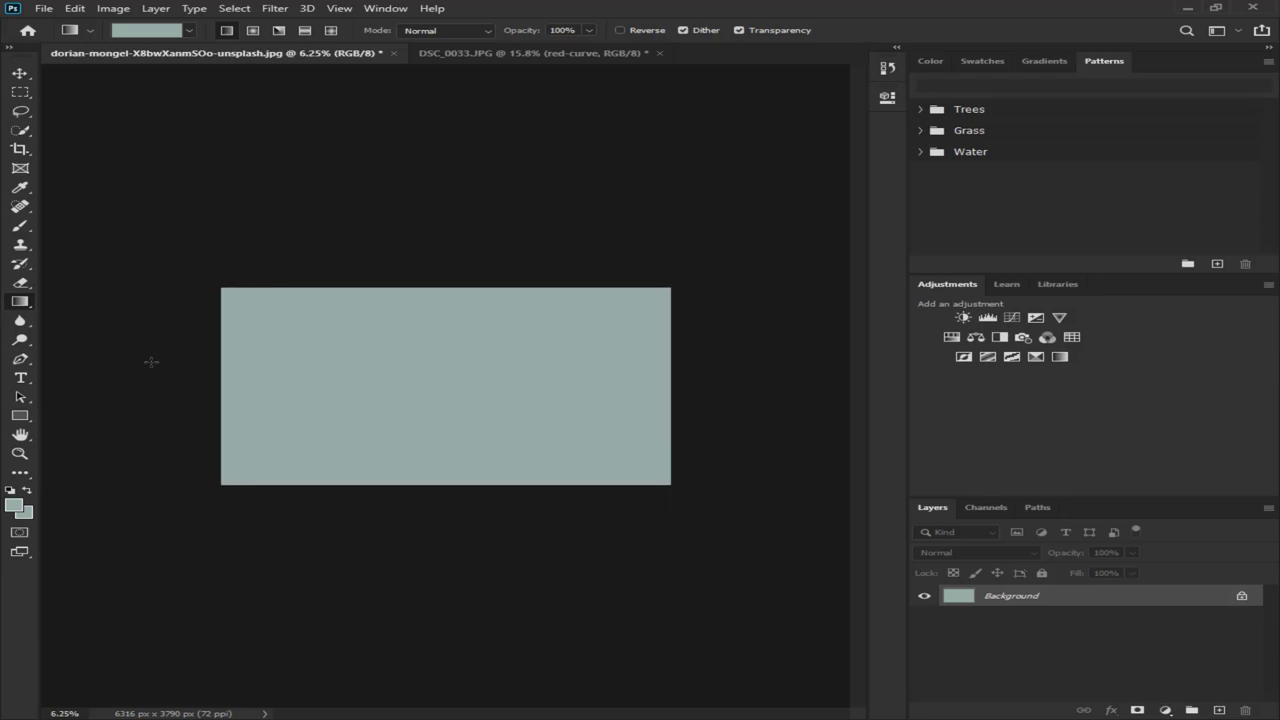
scroll(151, 362, "up", 3)
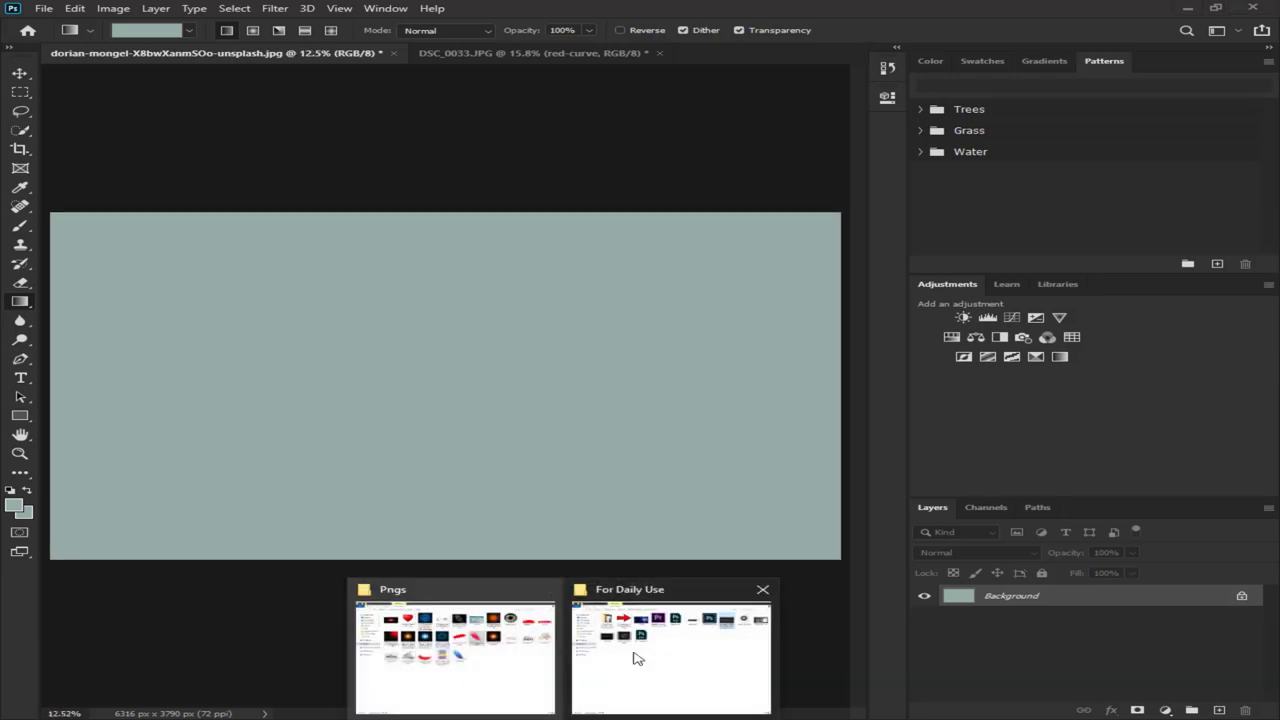
Find the Mark Logo file on the Entertainment (F:) drive and drag it toward Photoshop
left_click(612, 654)
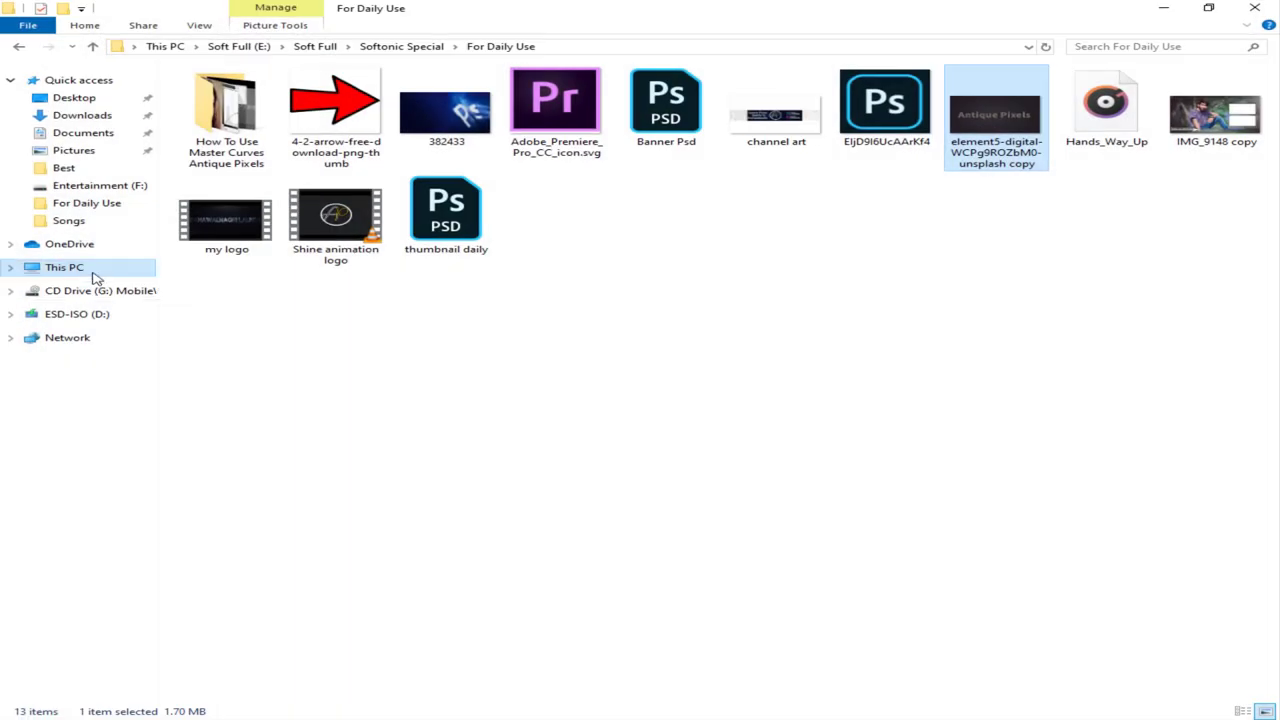
left_click(80, 274)
double_click(1029, 217)
left_click_drag(880, 125, 763, 705)
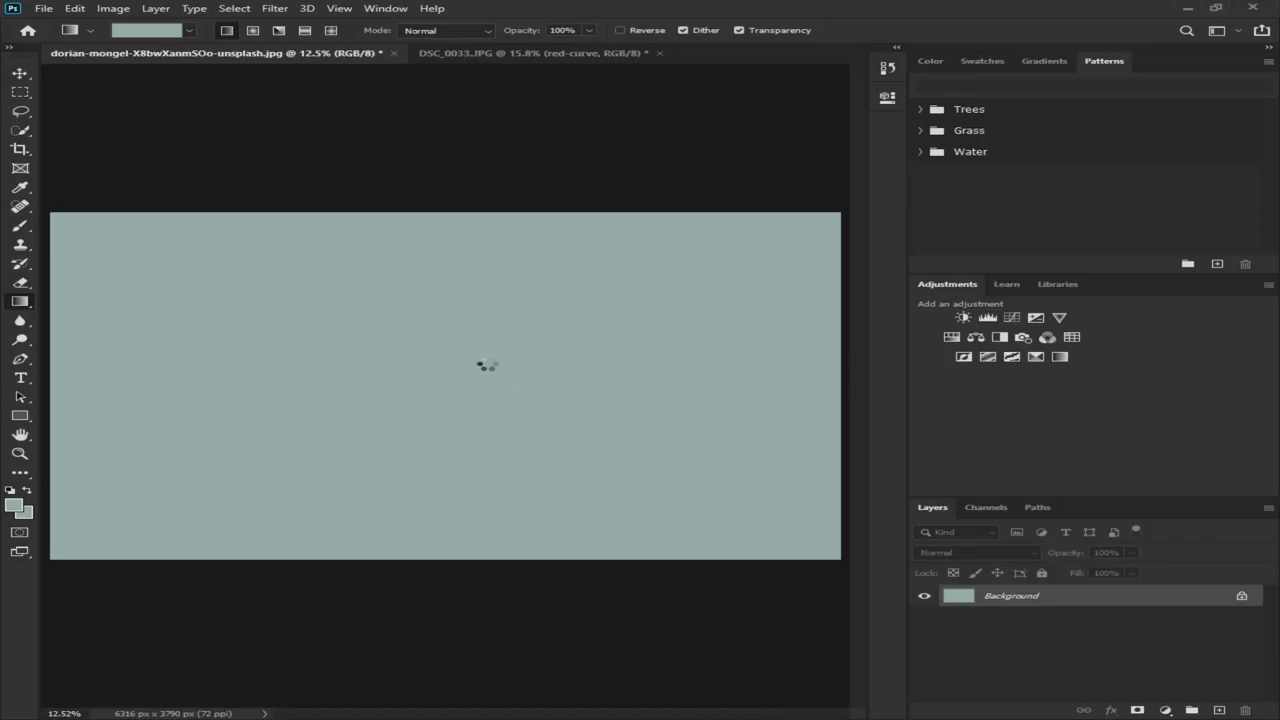
Place the Mark Logo file onto the banner as its own layer
left_click_drag(763, 700, 480, 304)
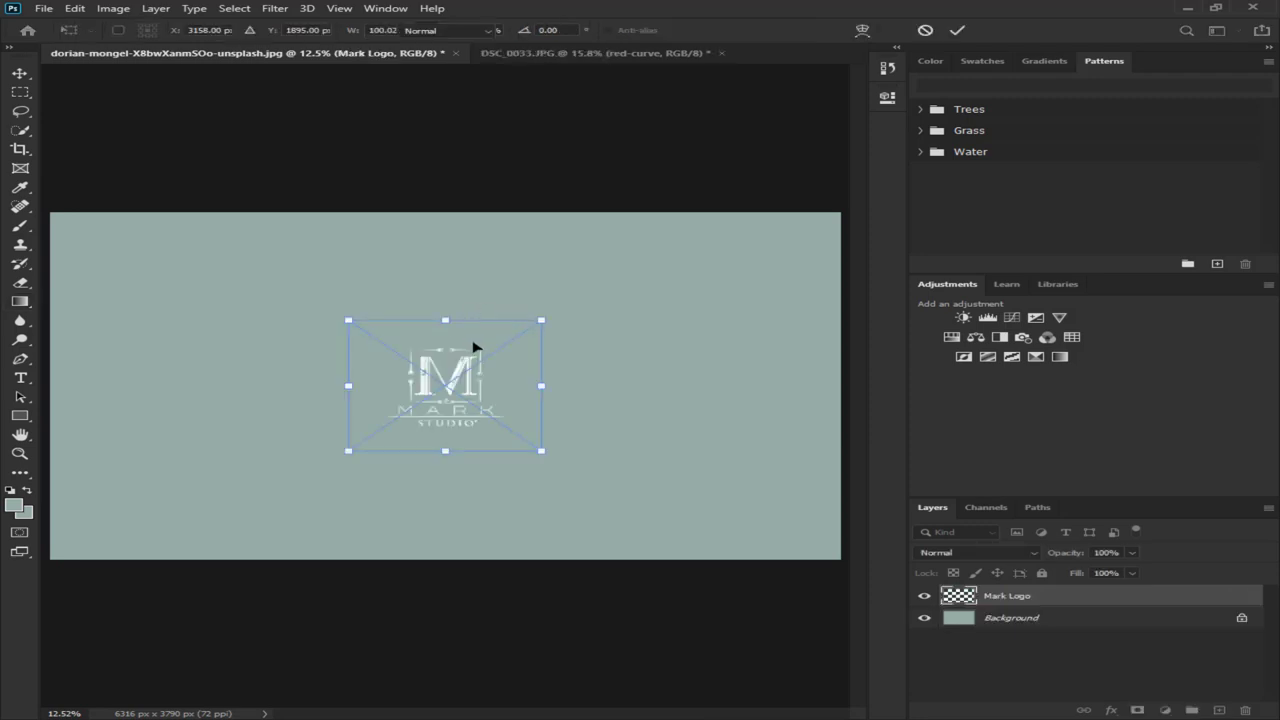
key("Return")
key("ctrl+plus")
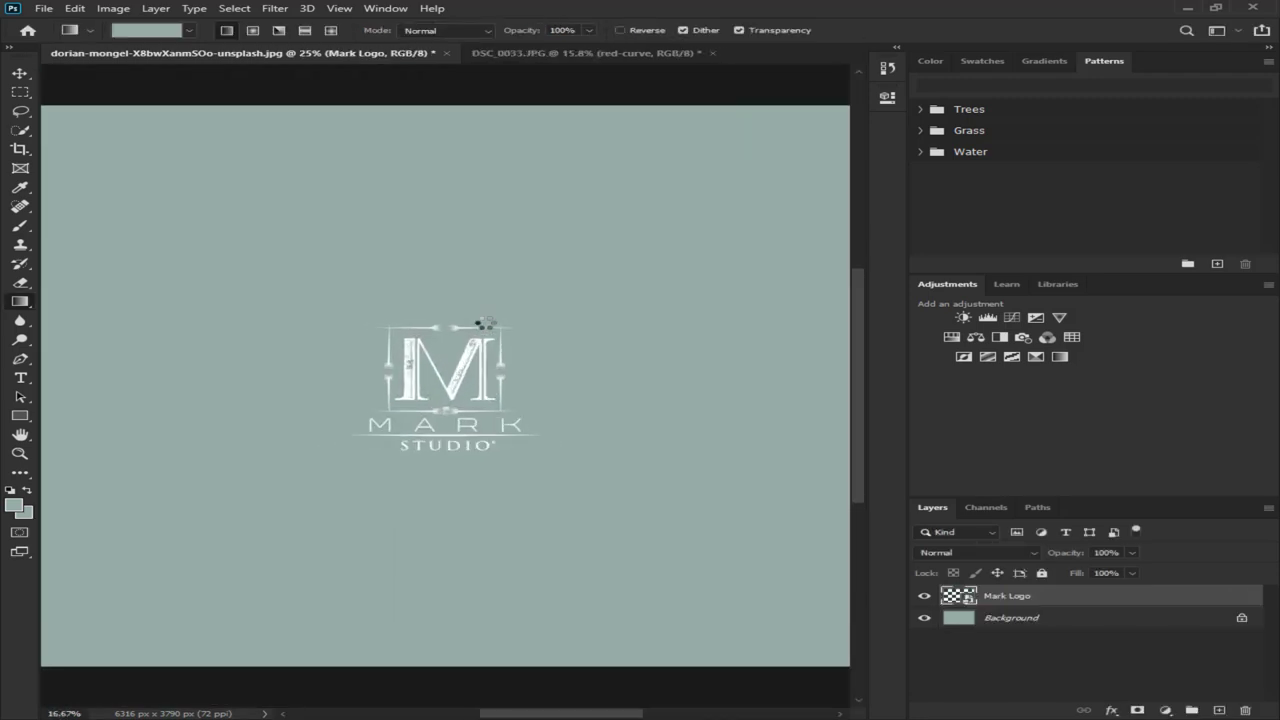
key("ctrl+minus")
key("ctrl+minus")
left_click(19, 74)
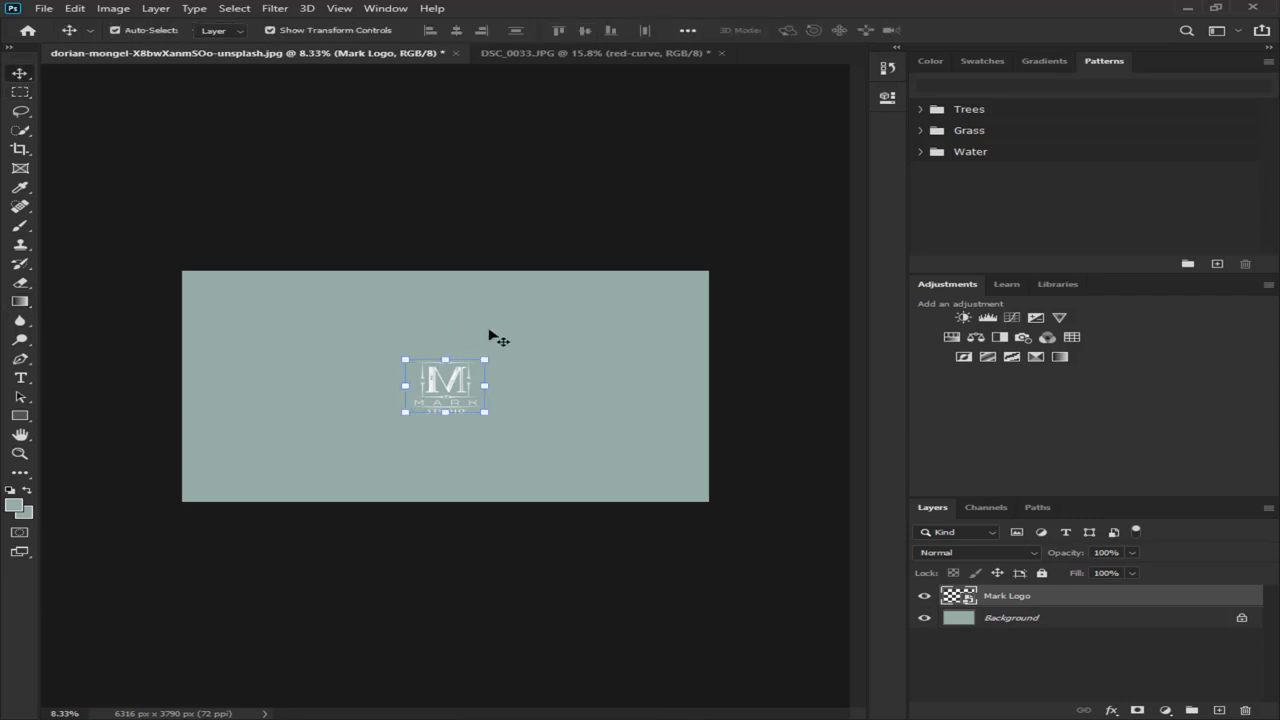
key("ctrl+plus")
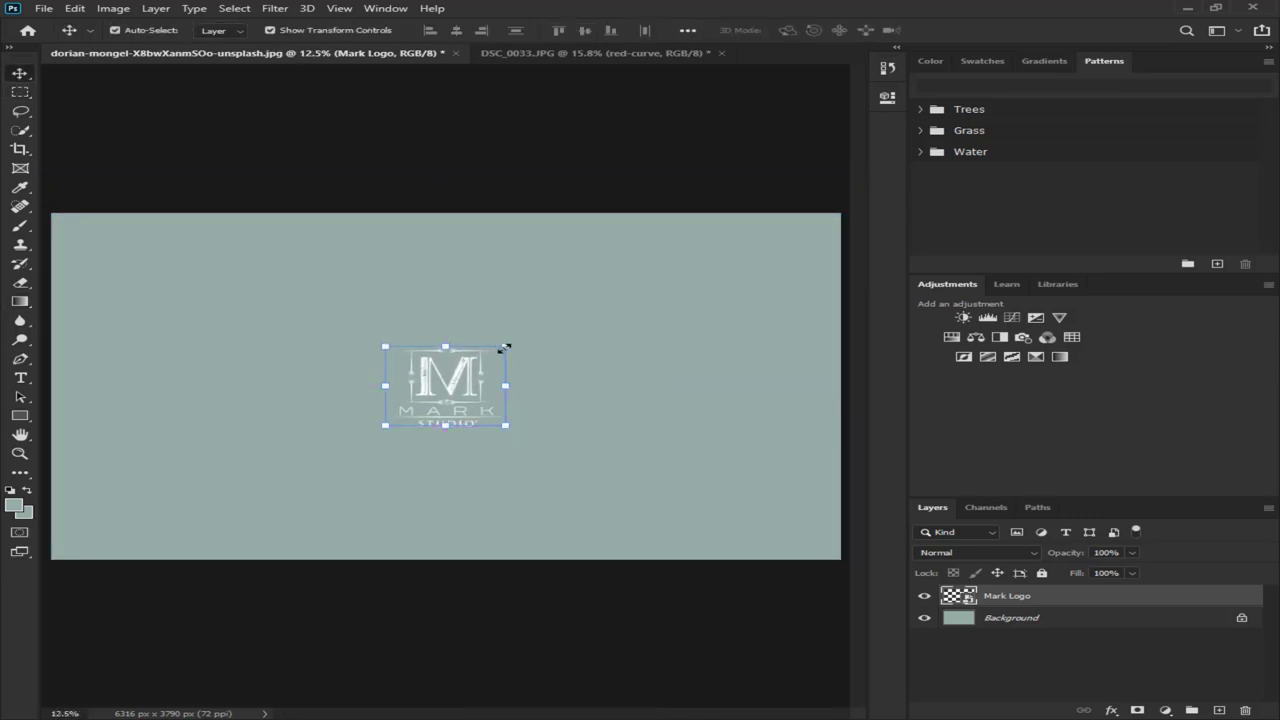
Enlarge the white logo and move it near the banner centre
left_click_drag(505, 346, 612, 250)
mouse_move(560, 300)
left_mouse_down()
mouse_move(478, 398)
mouse_move(694, 172)
mouse_move(848, 108)
left_mouse_up()
left_click_drag(577, 209, 443, 325)
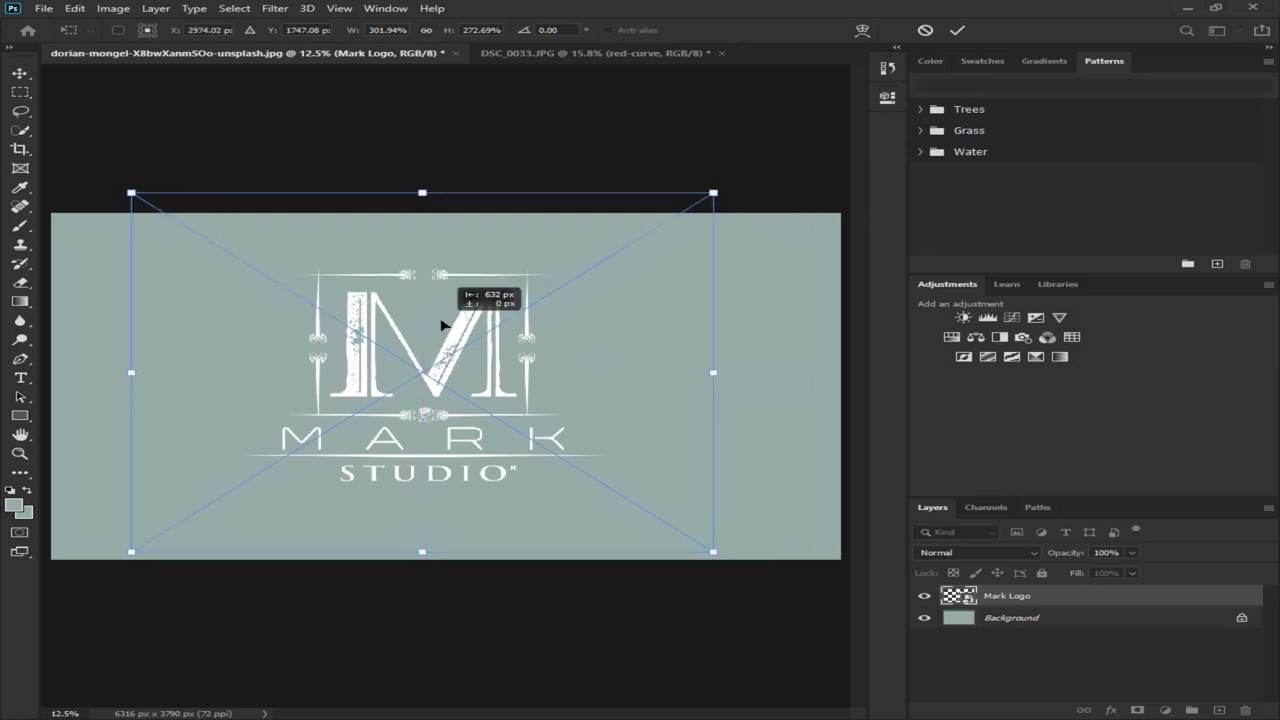
key("Return")
key("ctrl+plus")
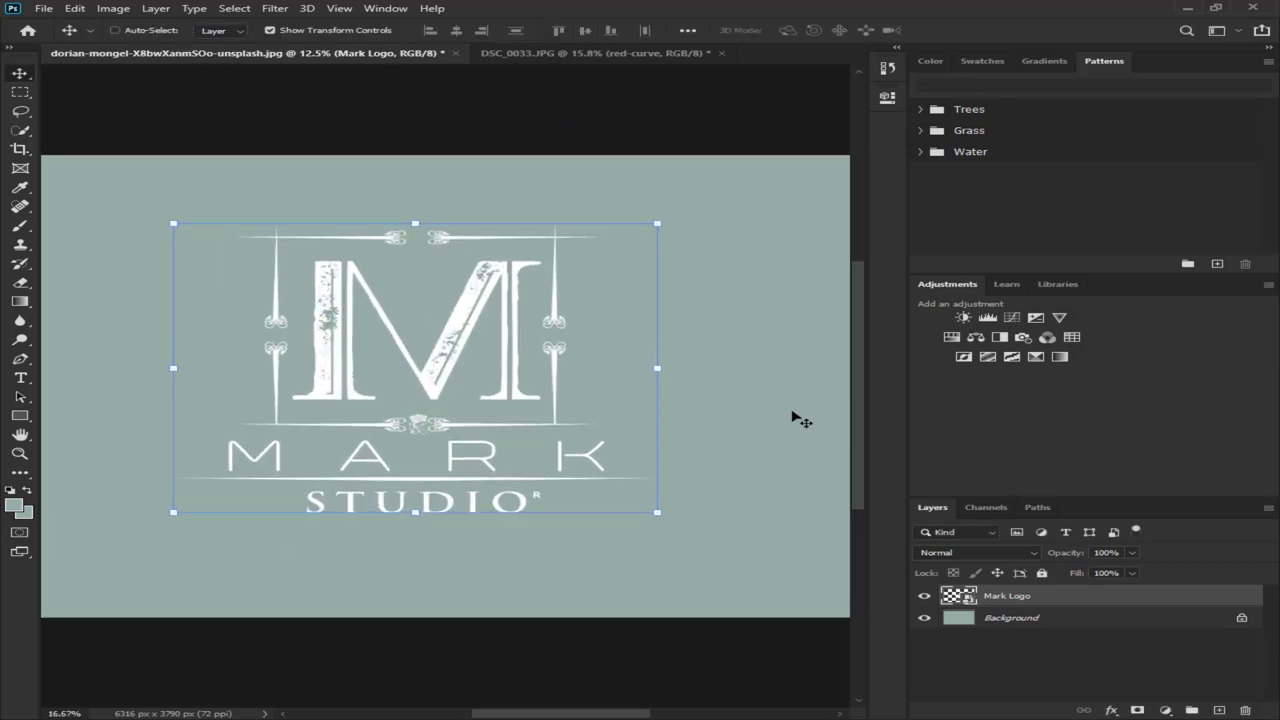
key("ctrl+minus")
key("ctrl+minus")
left_click_drag(489, 374, 510, 376)
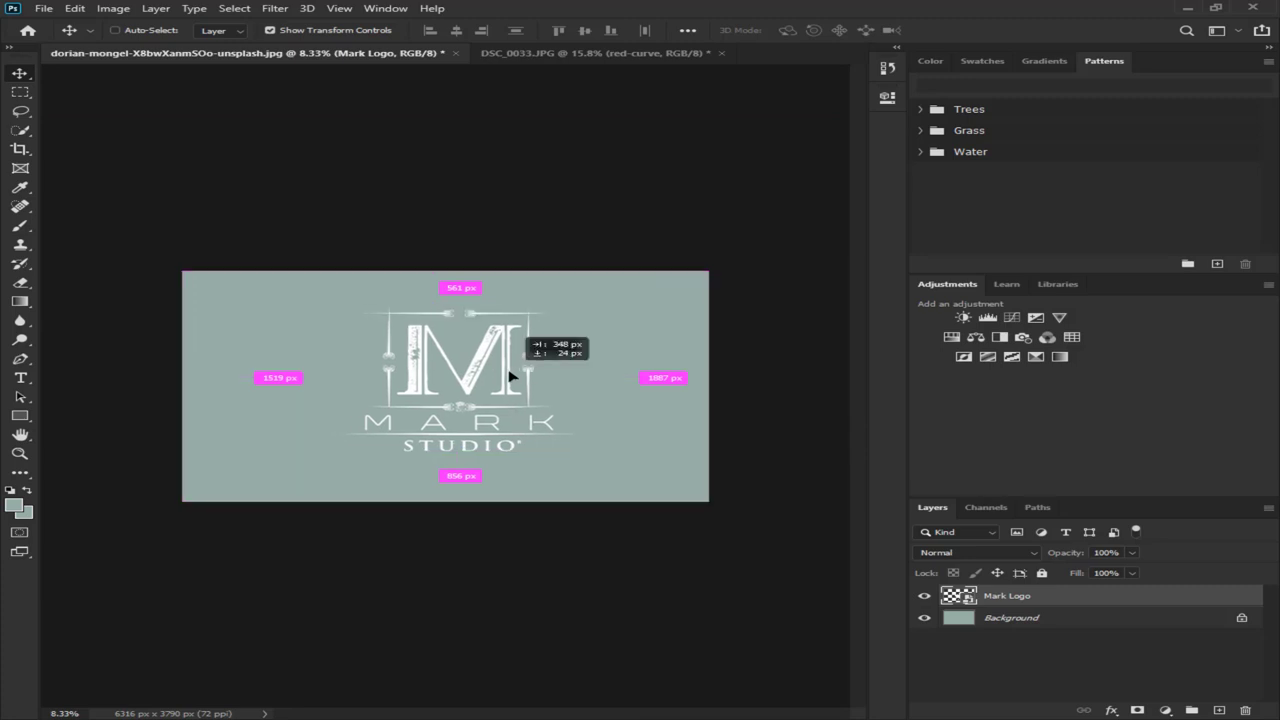
scroll(510, 376, "up", 2)
Try lowering the logo's fill and opacity, then restore both to 100% at Normal blend
left_click_drag(1078, 573, 1003, 575)
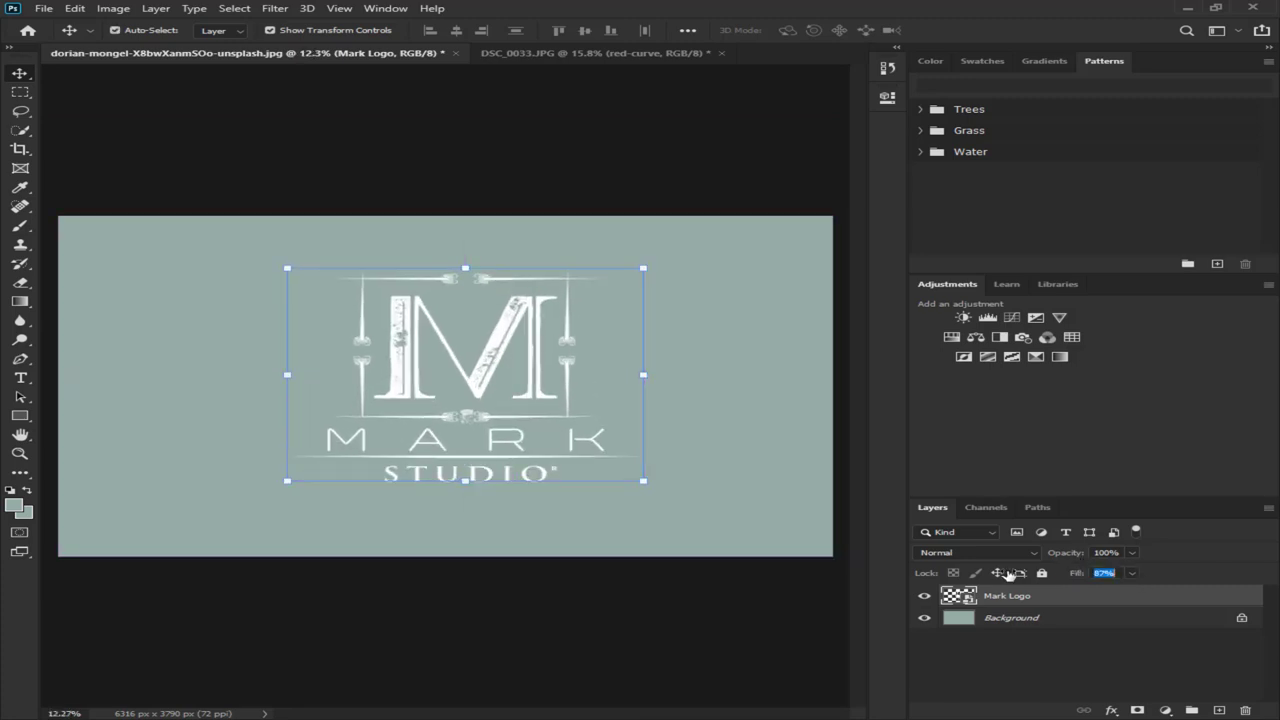
type("100")
key("Return")
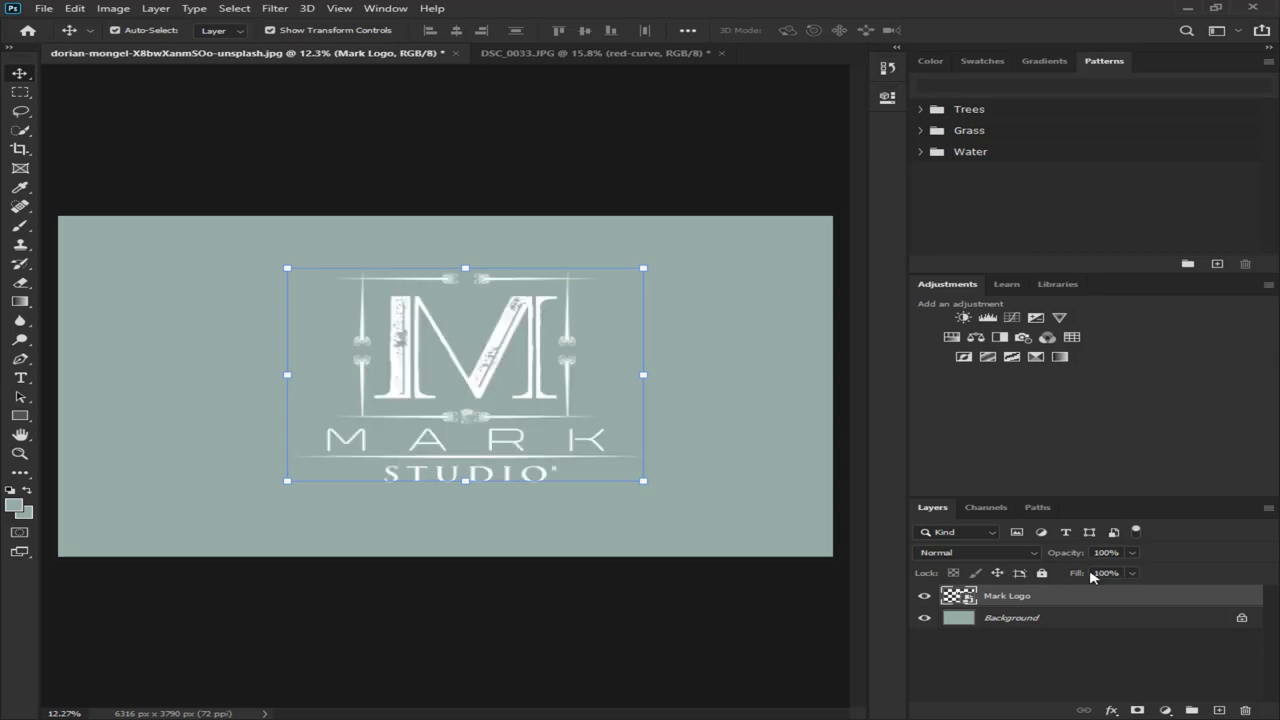
left_click_drag(1068, 563, 1035, 558)
left_click(1008, 558)
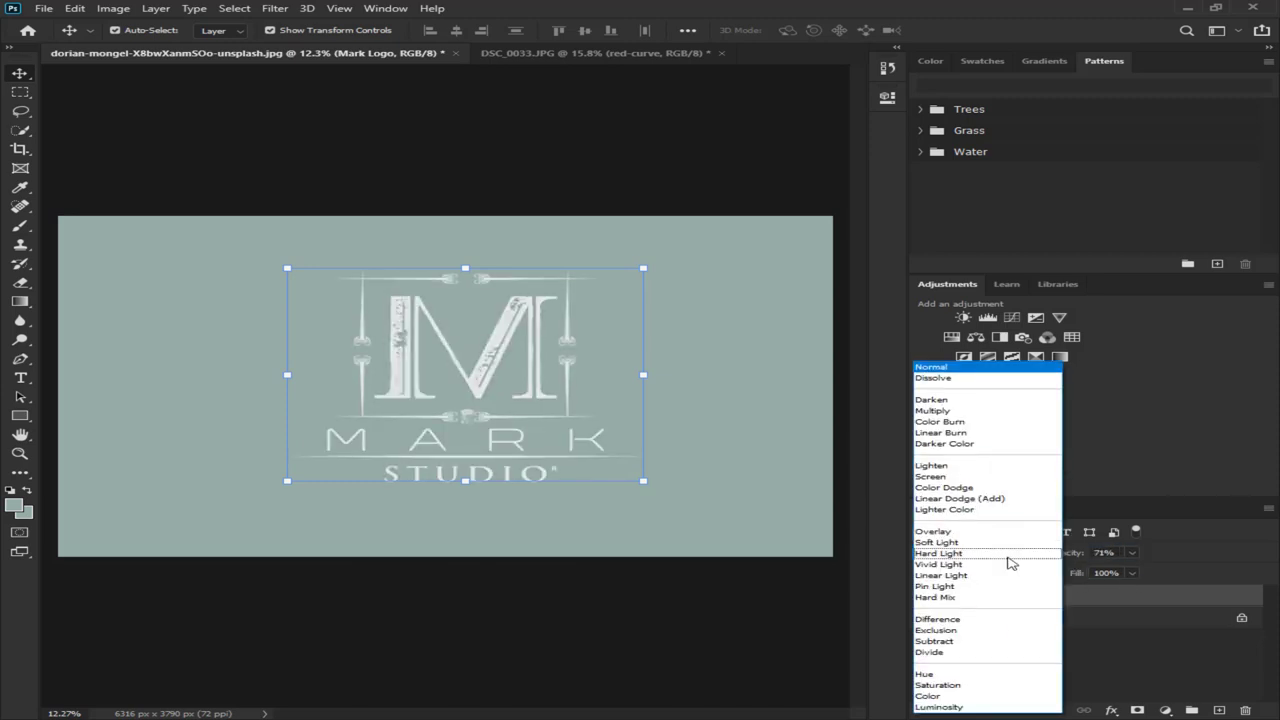
left_click(1080, 578)
left_click_drag(1074, 558, 1105, 558)
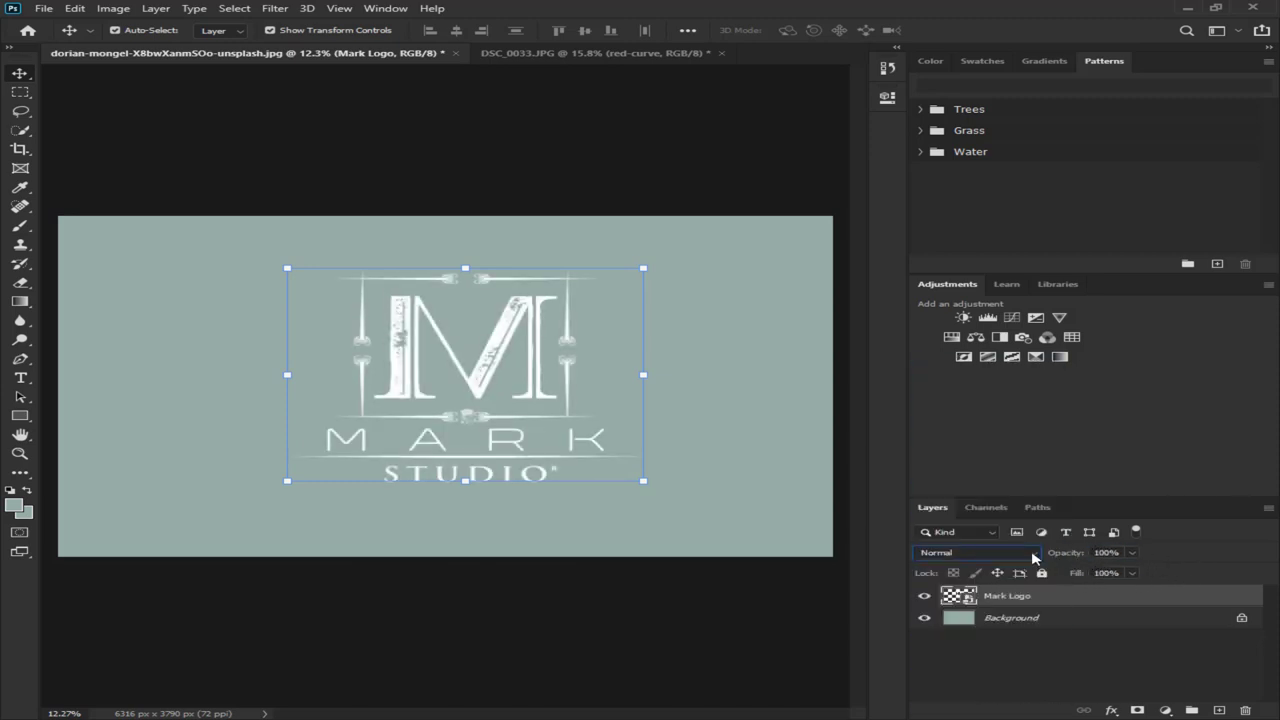
Try a different blend mode on the Mark Logo layer
left_click(1030, 557)
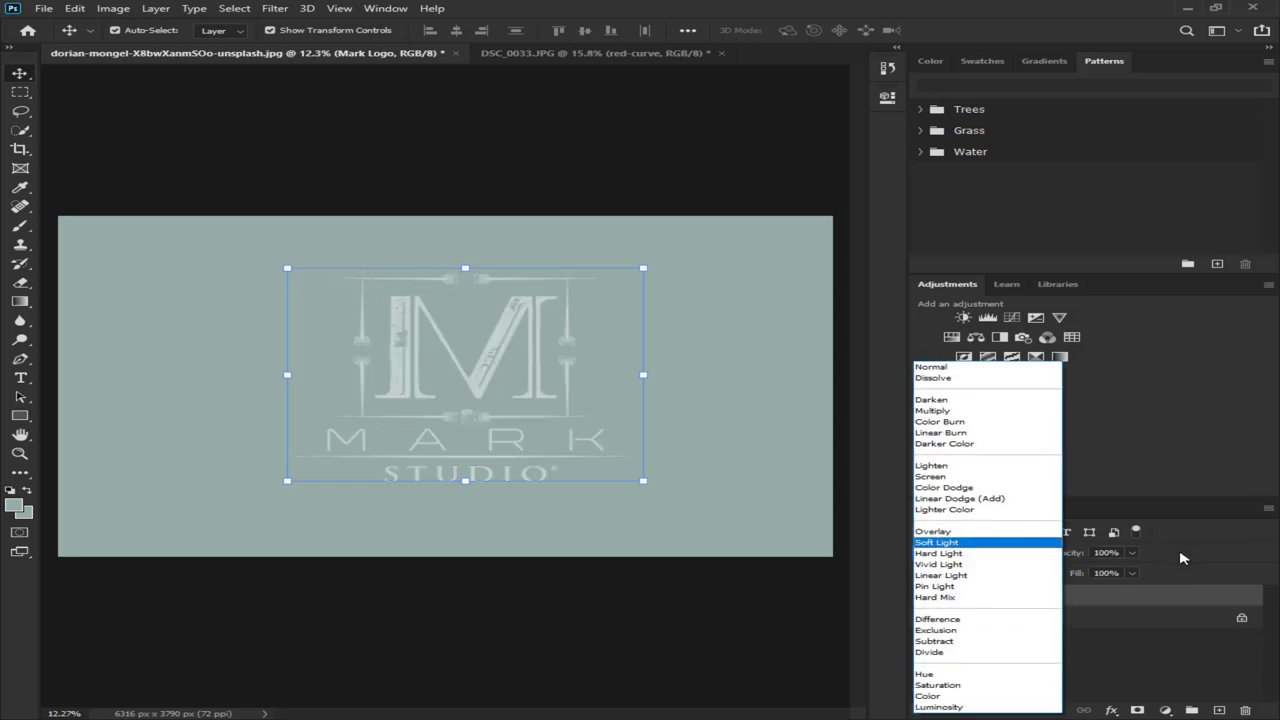
left_click(1217, 562)
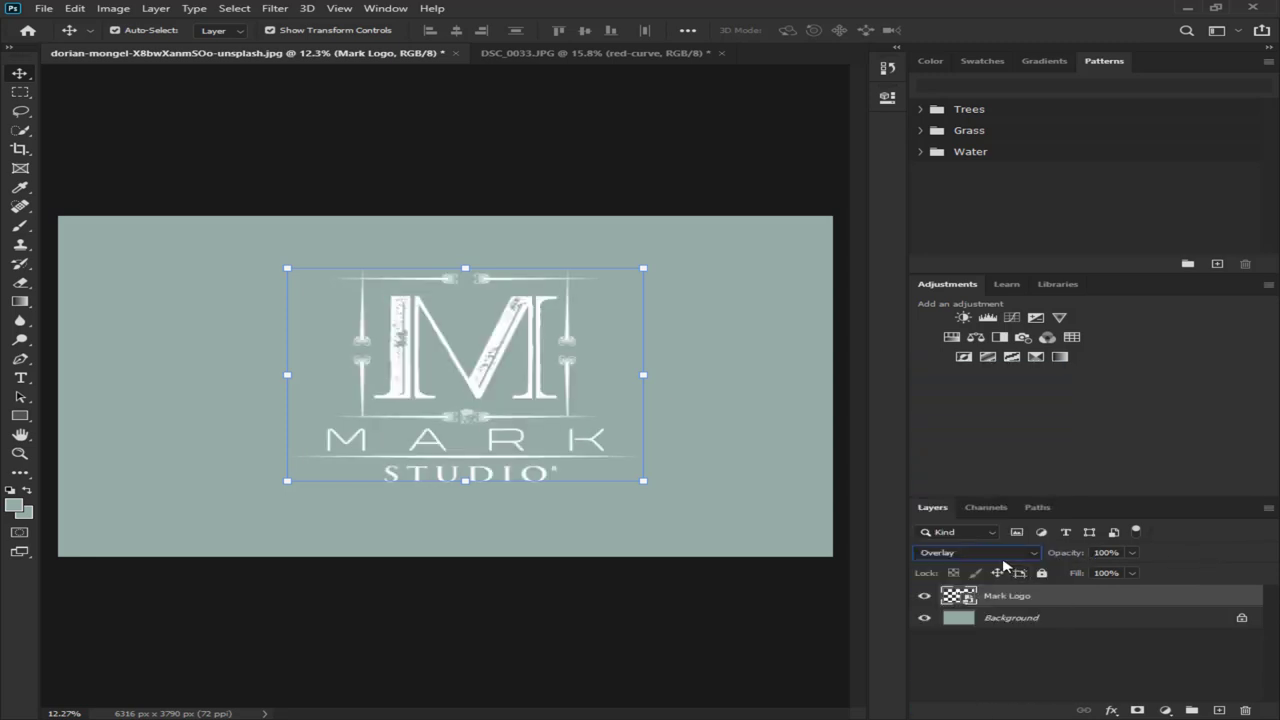
scroll(988, 557, "up", 6)
scroll(960, 556, "up", 2)
scroll(955, 557, "up", 2)
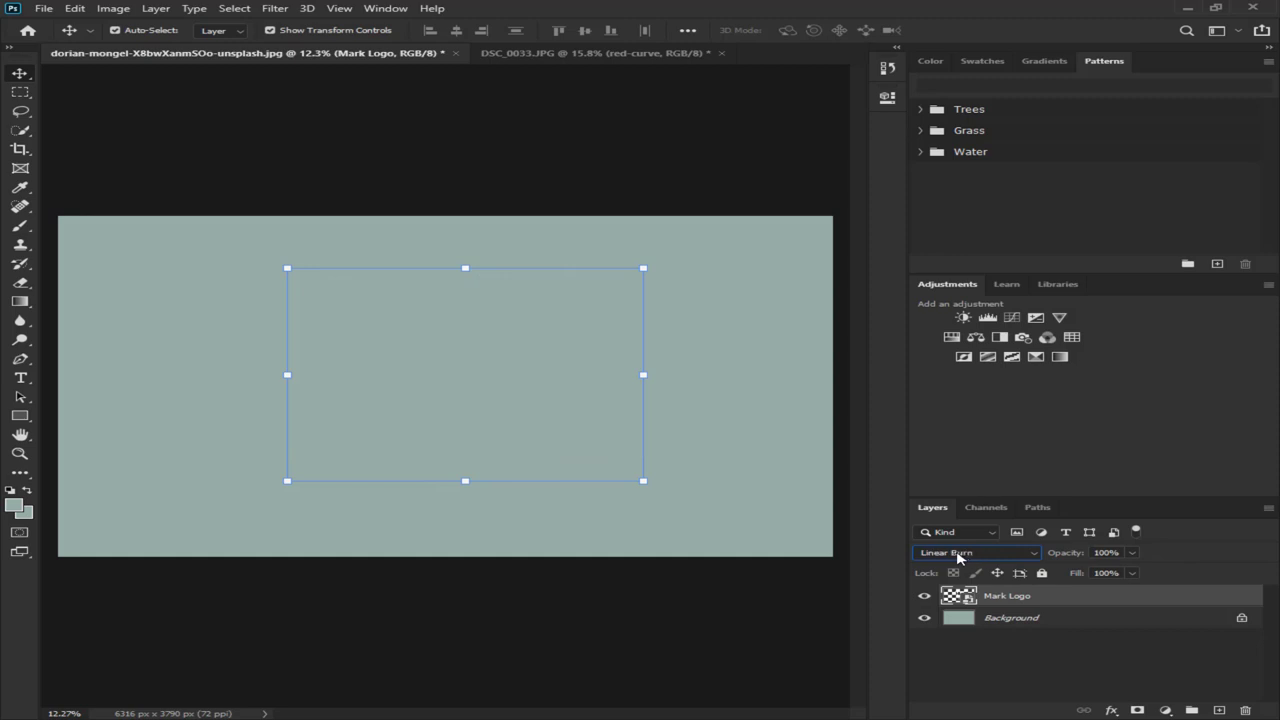
scroll(948, 558, "up", 1)
scroll(943, 559, "up", 2)
scroll(943, 559, "up", 1)
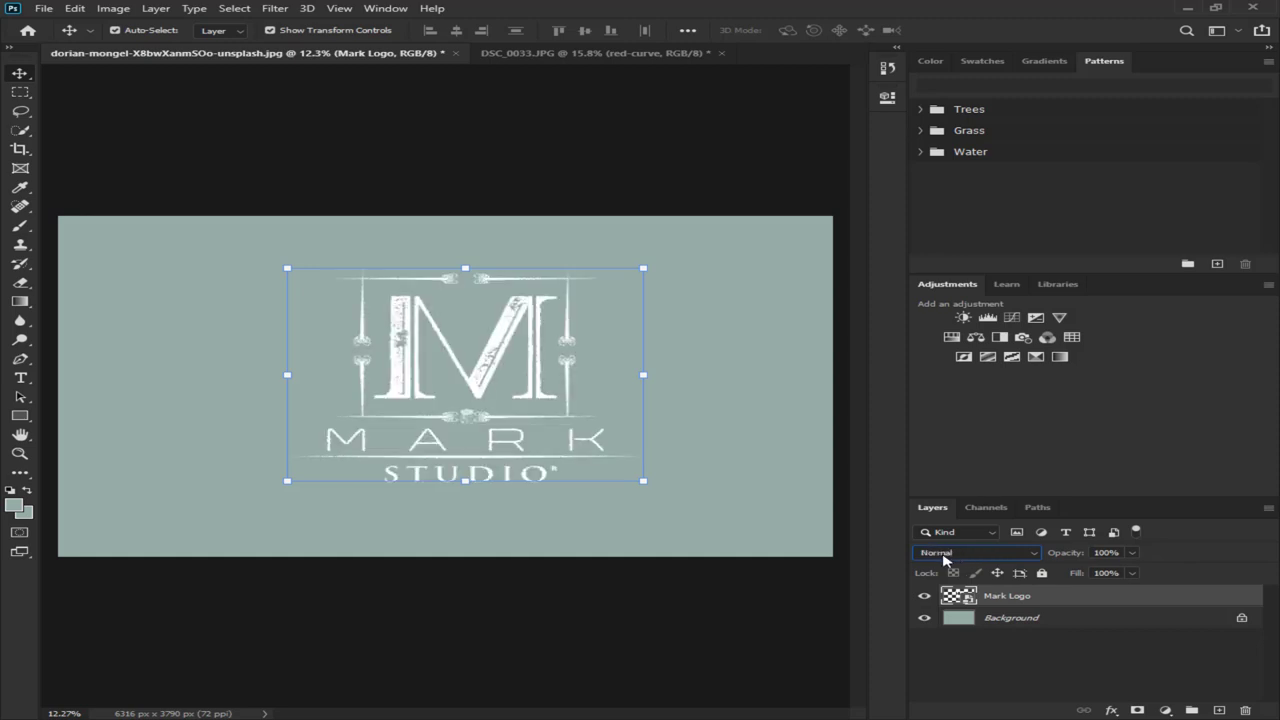
scroll(943, 559, "down", 1)
scroll(943, 559, "down", 1)
scroll(943, 559, "up", 1)
Set Mark Logo back to Normal blending and fade it to 51% opacity
mouse_move(1070, 553)
left_mouse_down()
mouse_move(1031, 576)
mouse_move(1082, 576)
left_mouse_up()
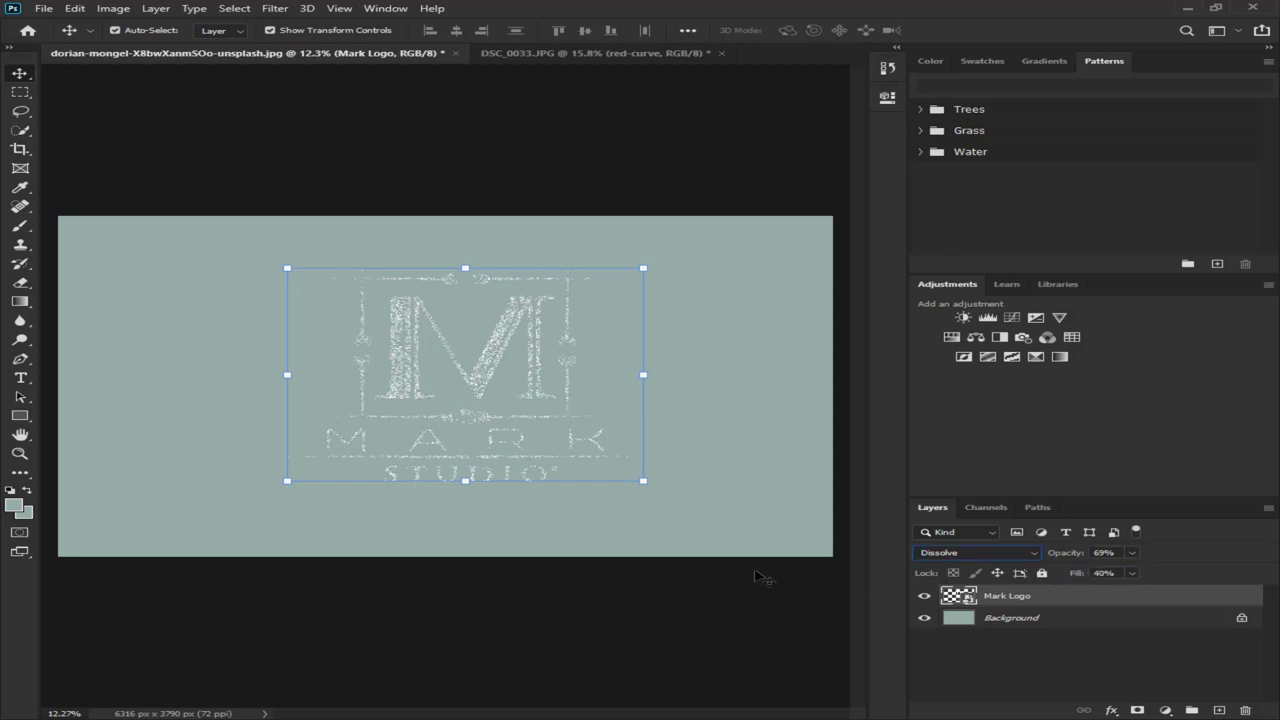
key("ctrl+minus")
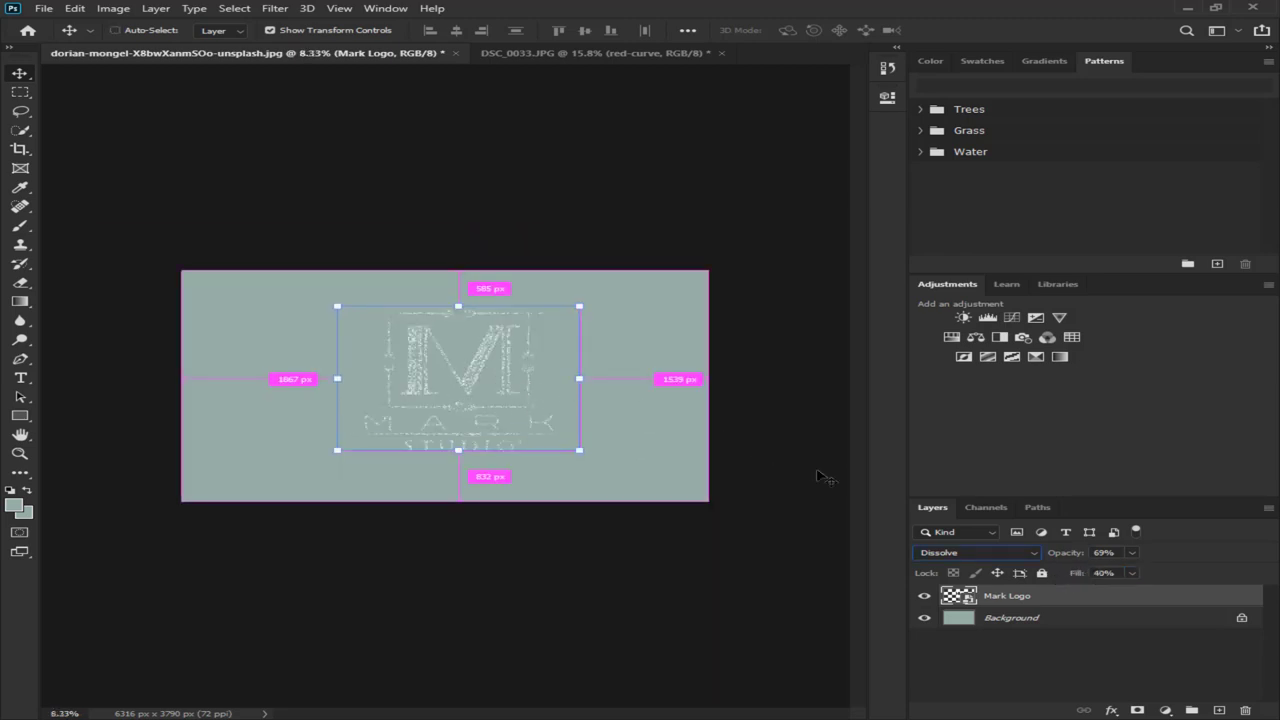
key("ctrl+plus")
left_click(1005, 552)
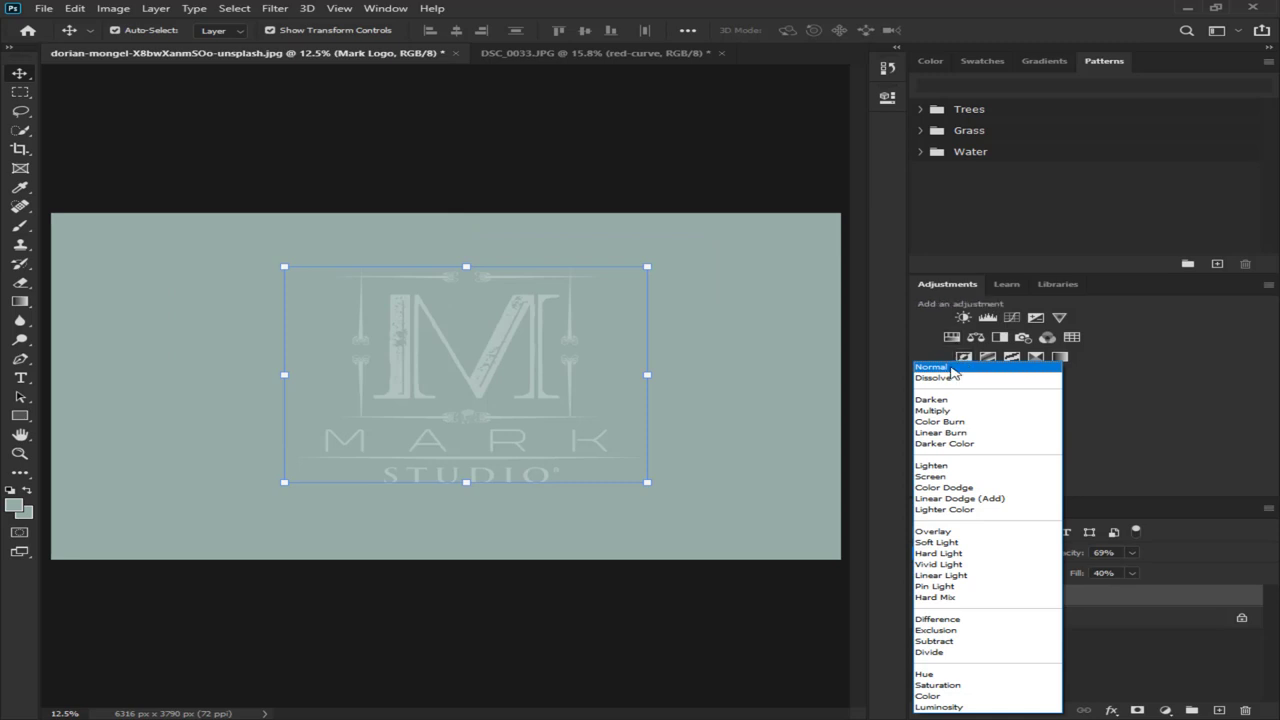
left_click(948, 368)
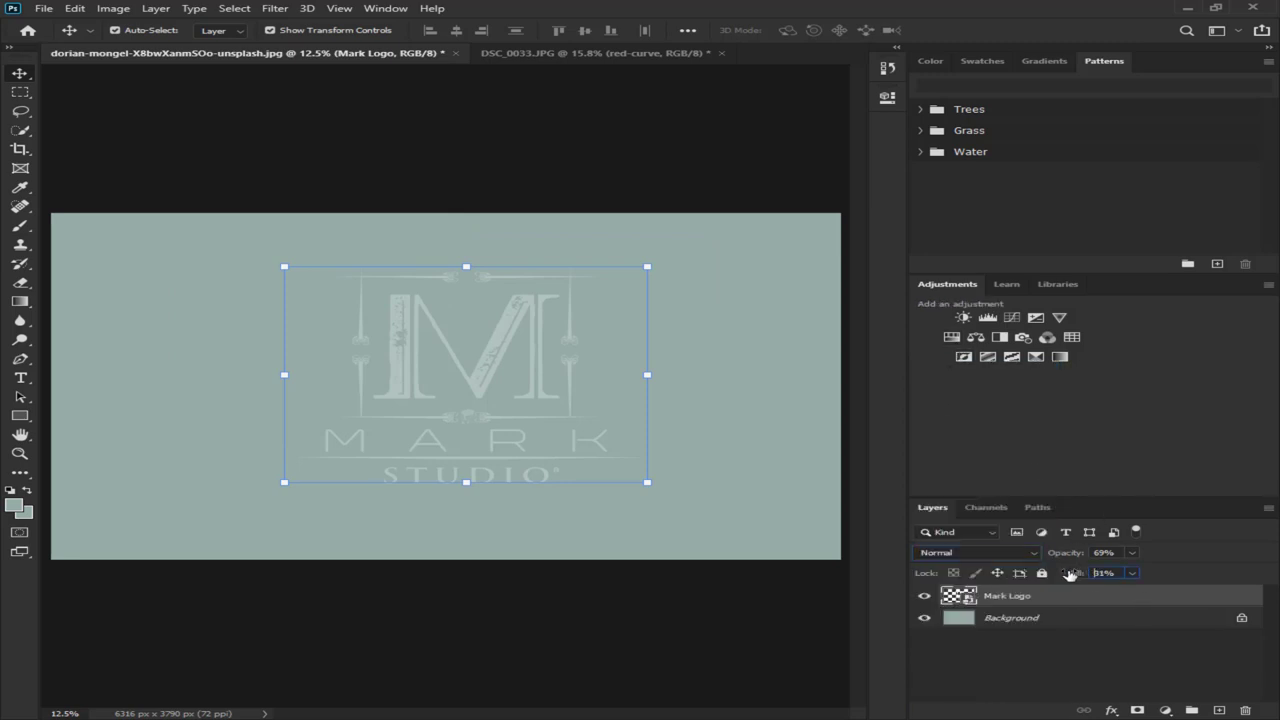
left_click_drag(1070, 555, 1046, 556)
Darken the logo with a Hue/Saturation smart filter by lowering Lightness
key("ctrl+minus")
key("ctrl+minus")
key("ctrl+u")
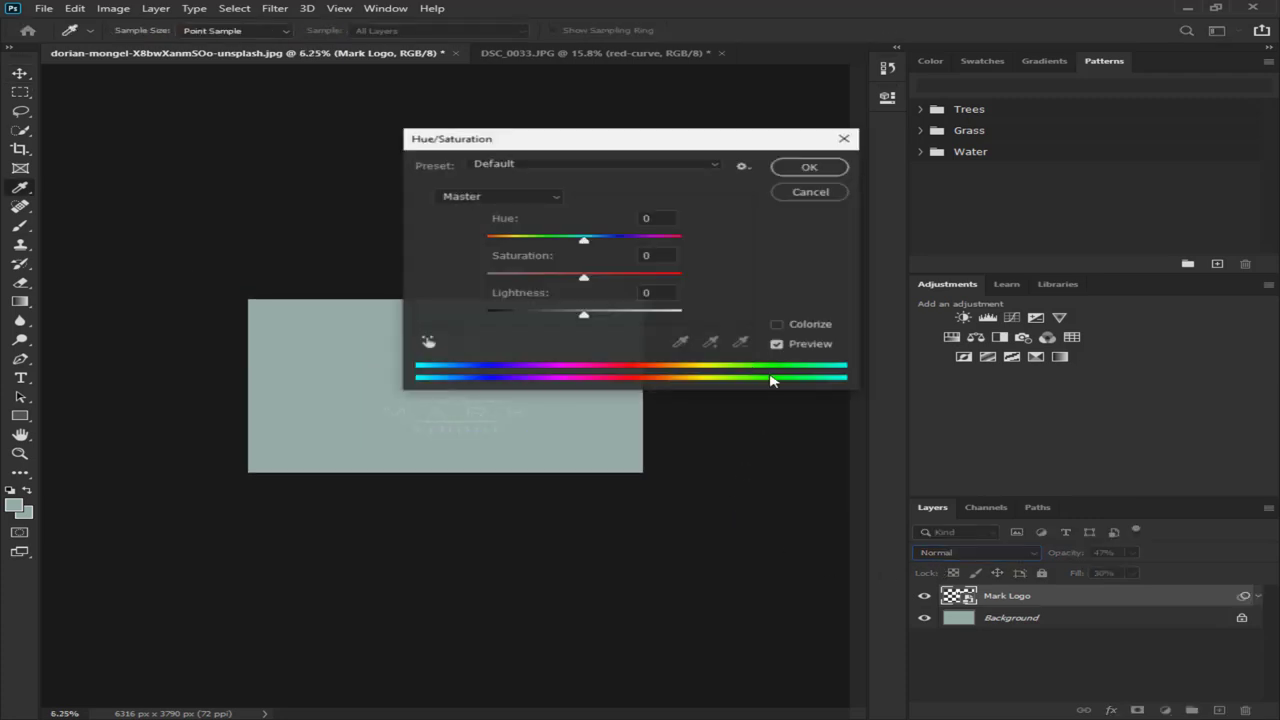
left_click_drag(584, 314, 430, 318)
key("Return")
Nudge the logo slightly left and lower its layer opacity to 18%
key("v")
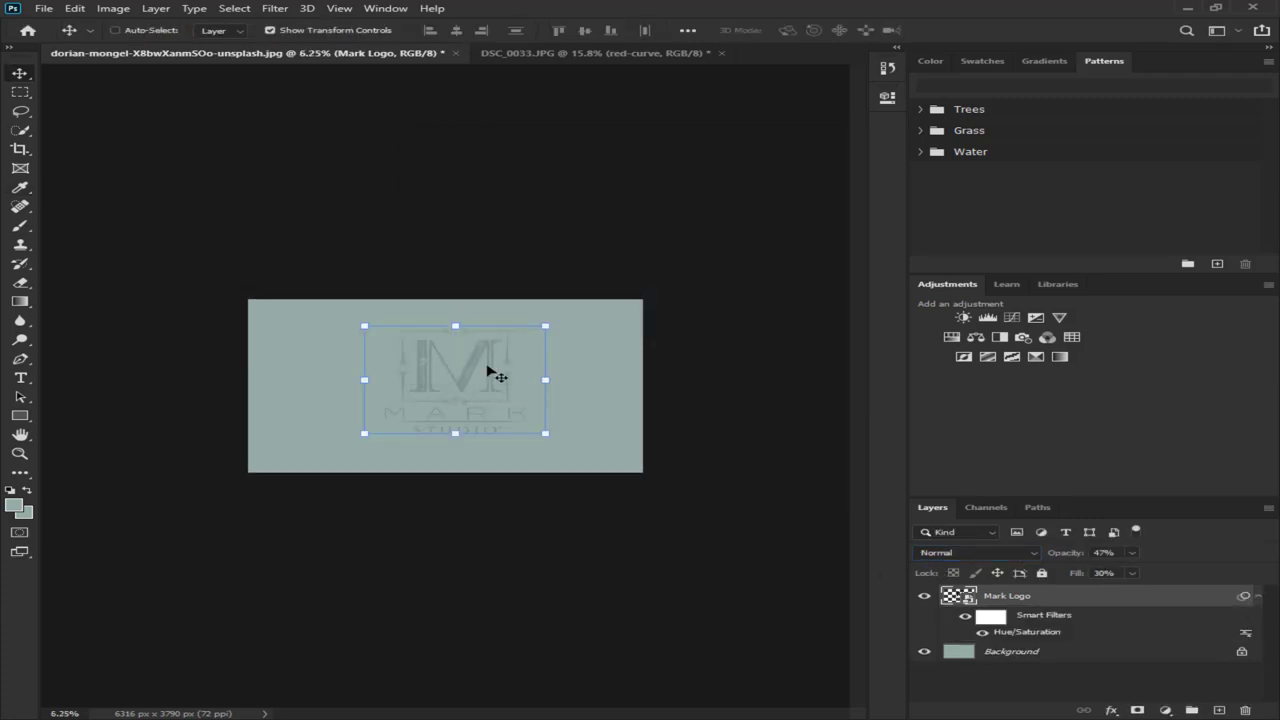
key("ctrl+plus")
left_click_drag(480, 366, 461, 373)
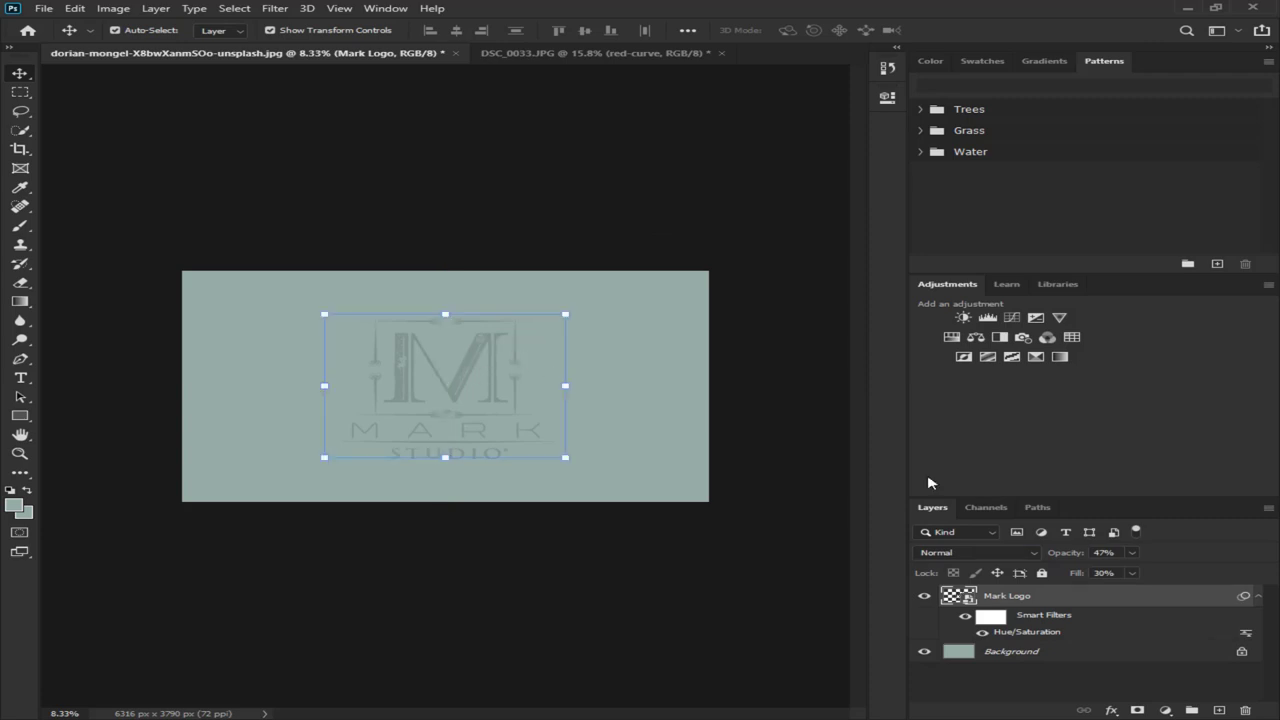
left_click_drag(1055, 555, 1047, 556)
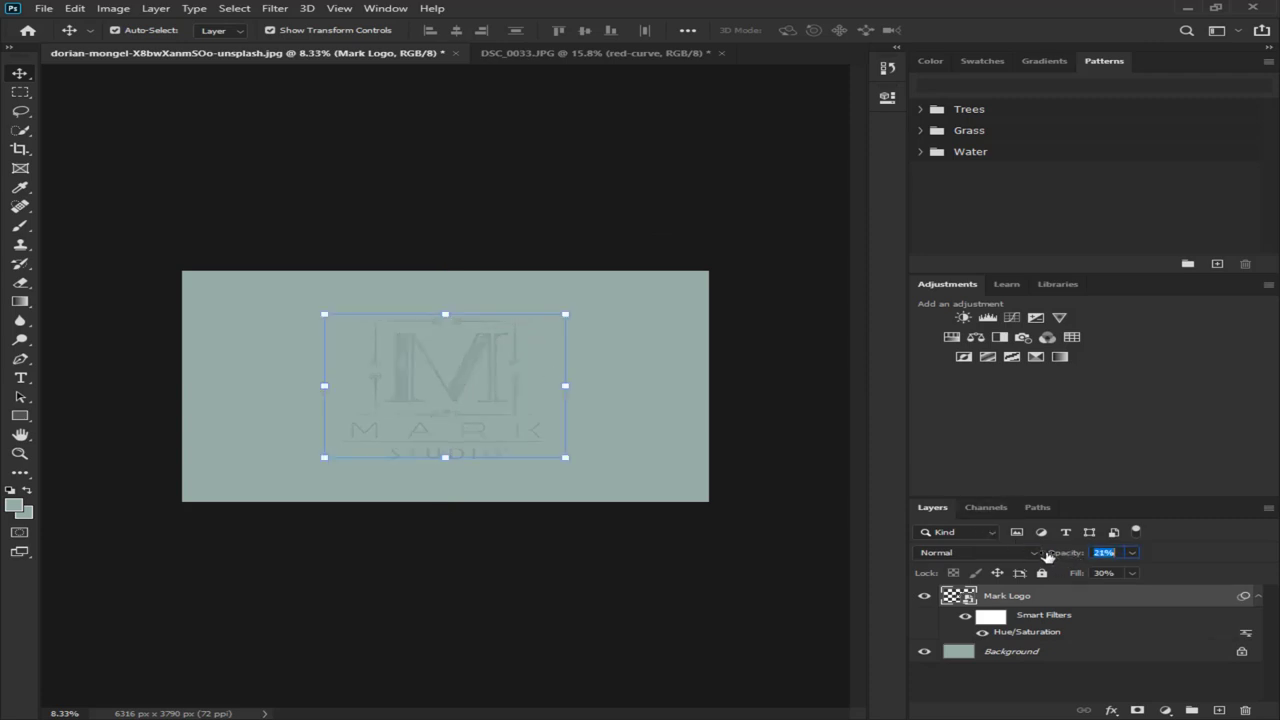
type("18")
key("Return")
key("ctrl+plus")
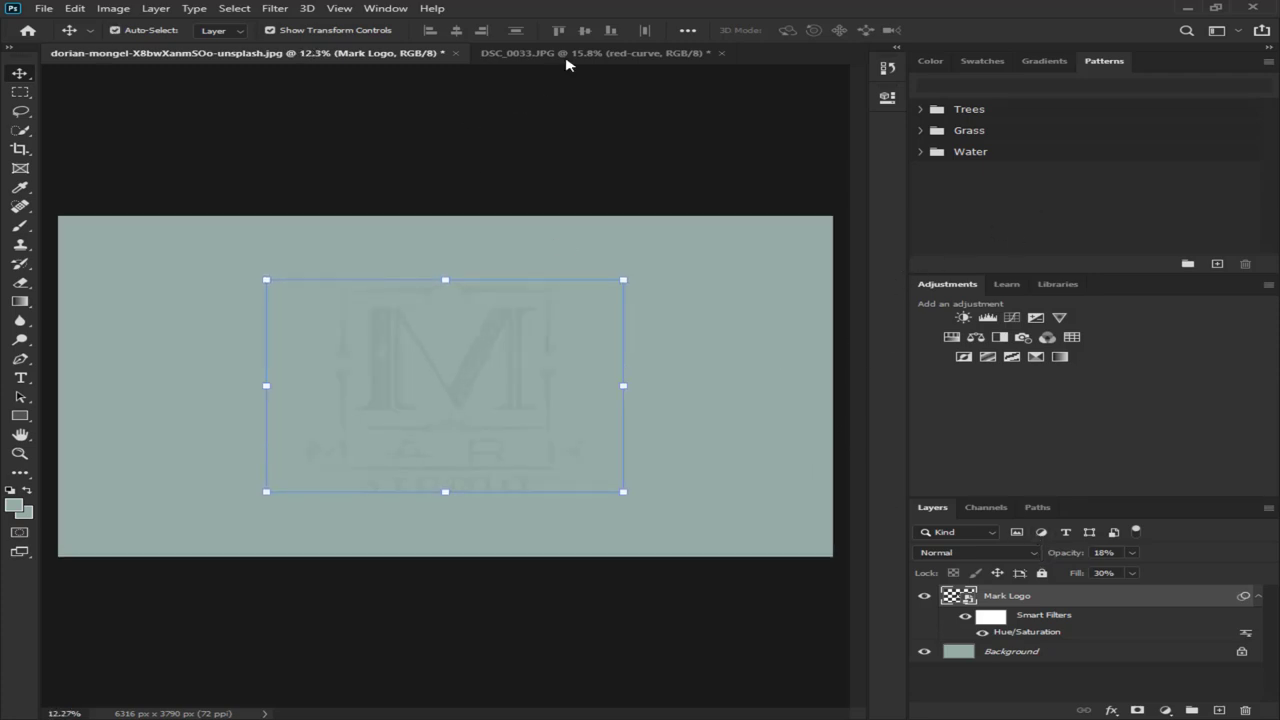
Copy the red-curve graphic from DSC_0033.JPG into the banner and stretch it across the bottom
left_click(585, 52)
mouse_move(254, 407)
left_mouse_down()
mouse_move(351, 337)
mouse_move(268, 400)
left_mouse_up()
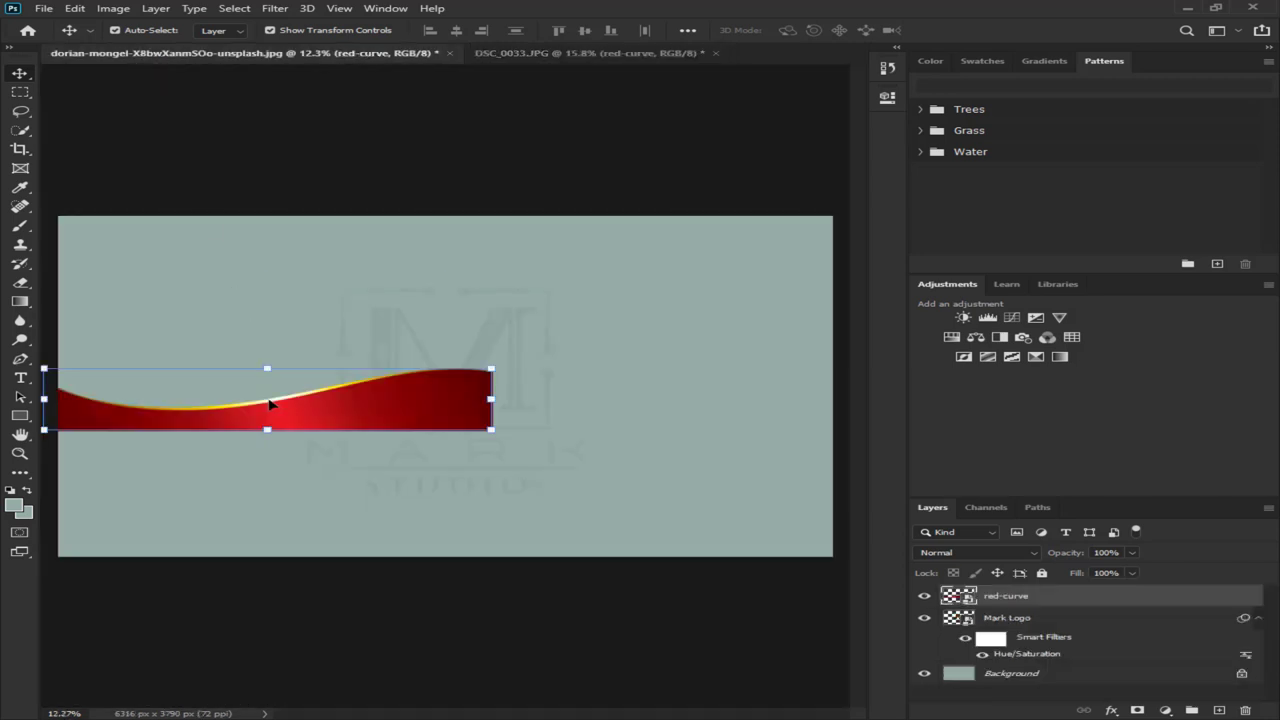
mouse_move(428, 414)
left_mouse_down()
mouse_move(453, 519)
mouse_move(442, 531)
left_mouse_up()
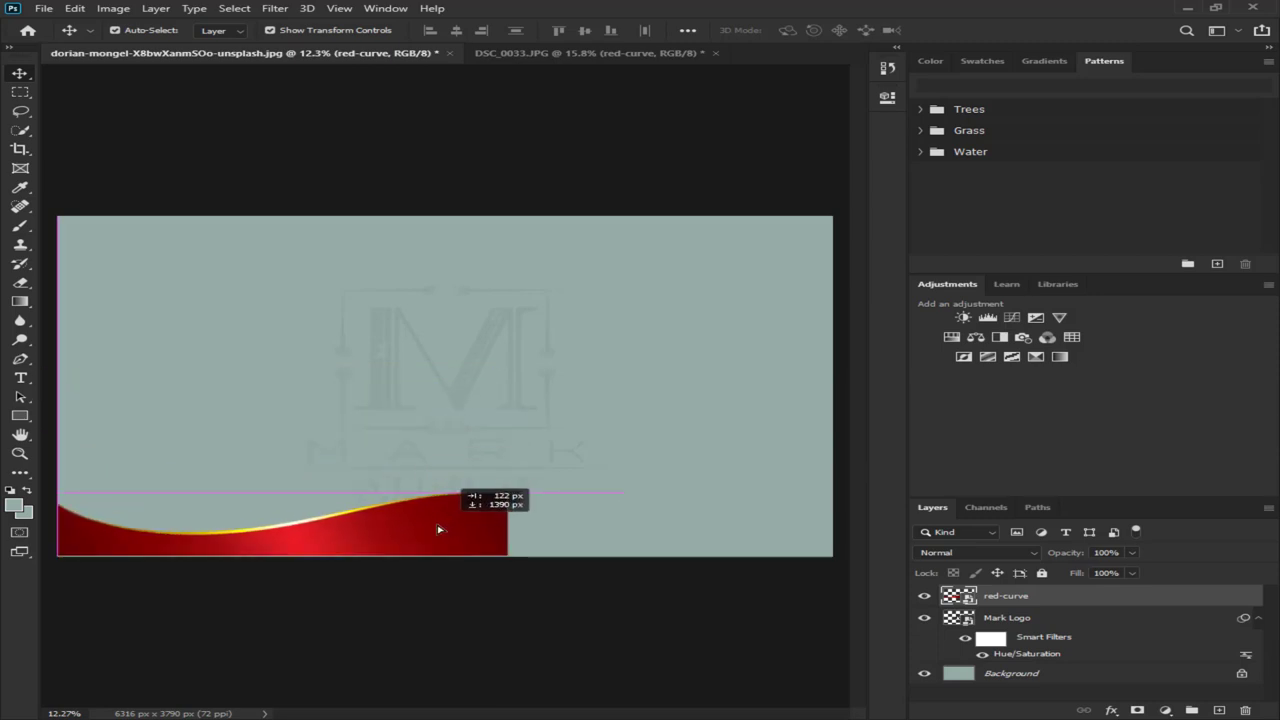
left_click_drag(506, 490, 814, 369)
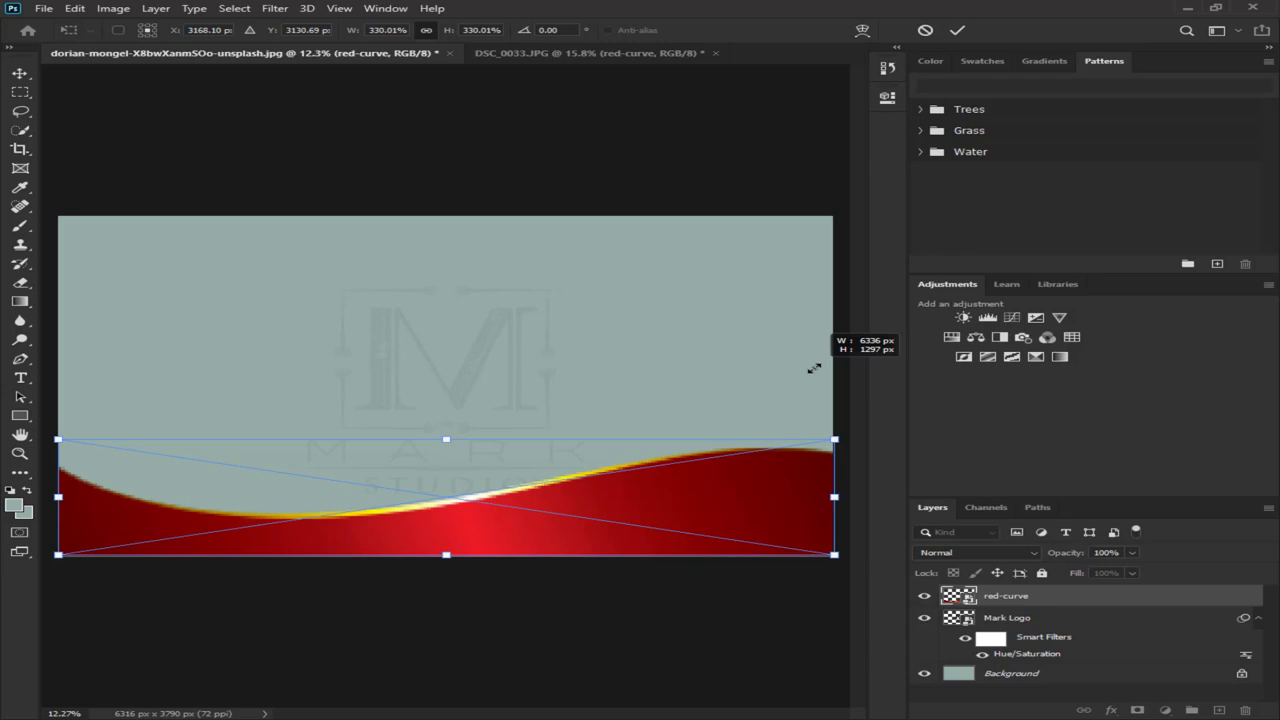
key("Return")
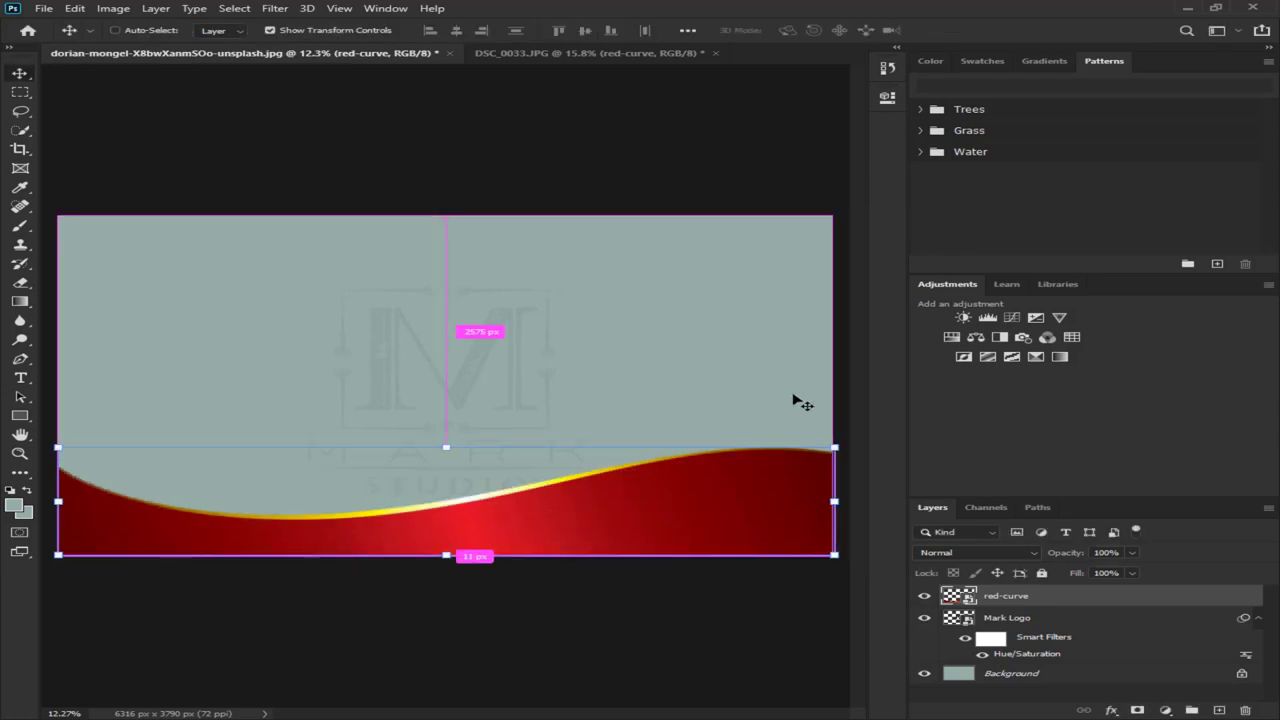
Recolour the curve orange via Hue/Saturation: Hue +18, Saturation +28, Lightness 0
key("ctrl+u")
left_click_drag(629, 143, 936, 204)
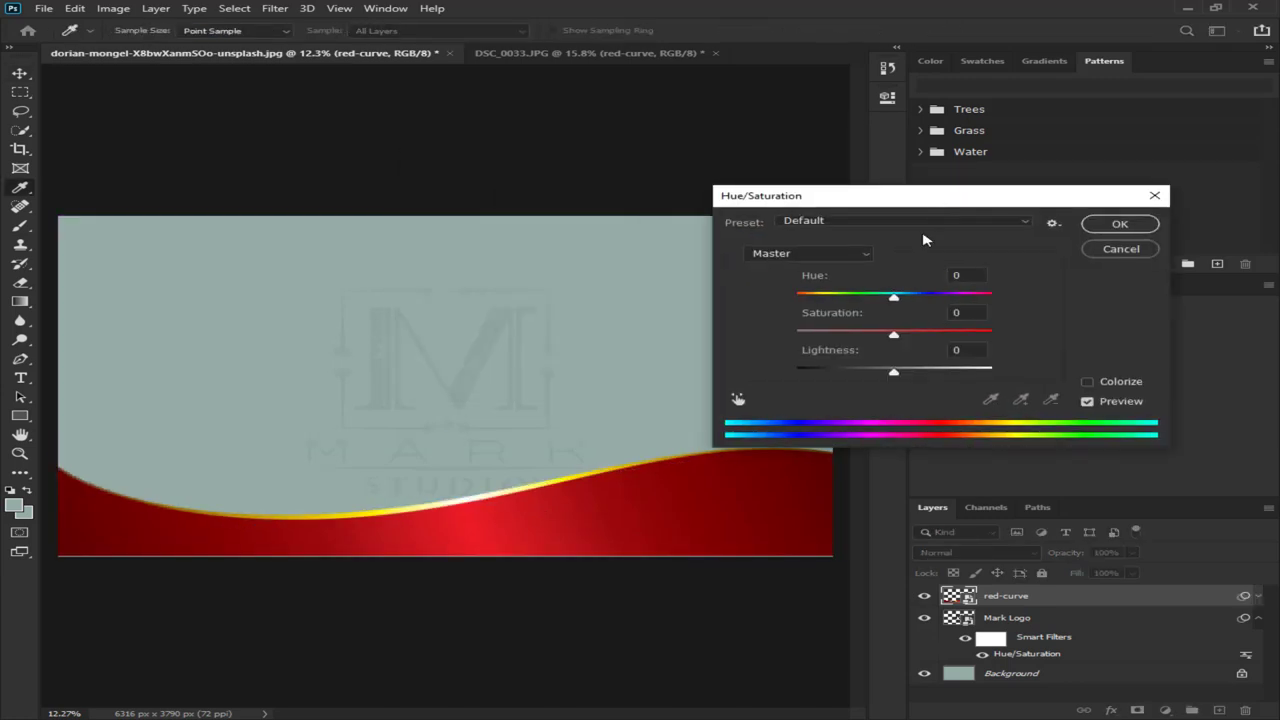
left_click_drag(848, 297, 795, 297)
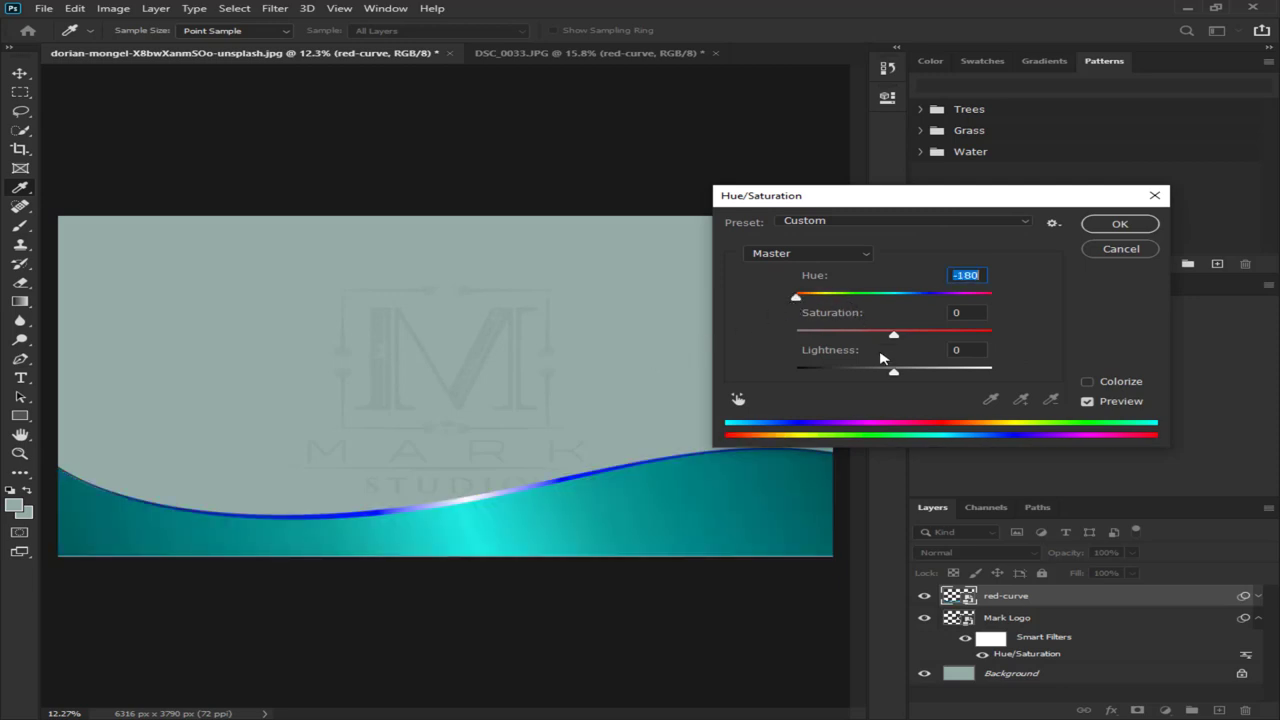
left_click_drag(893, 372, 1042, 376)
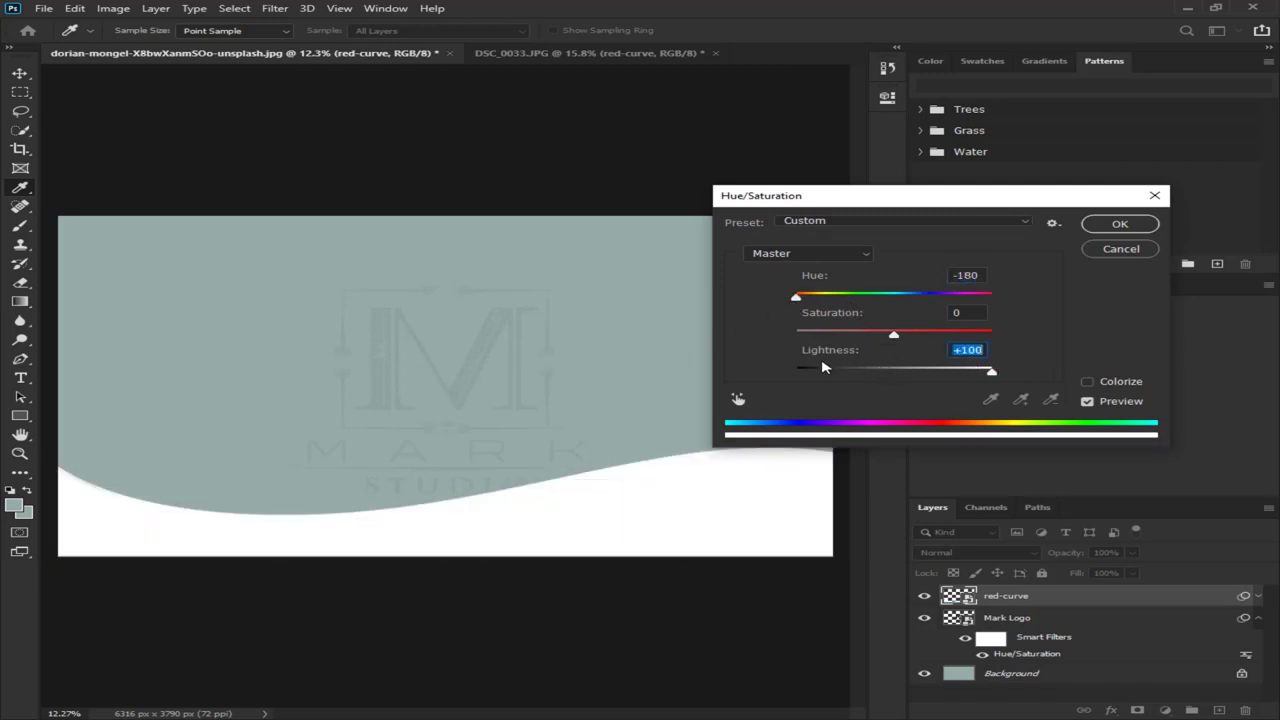
left_click(784, 375)
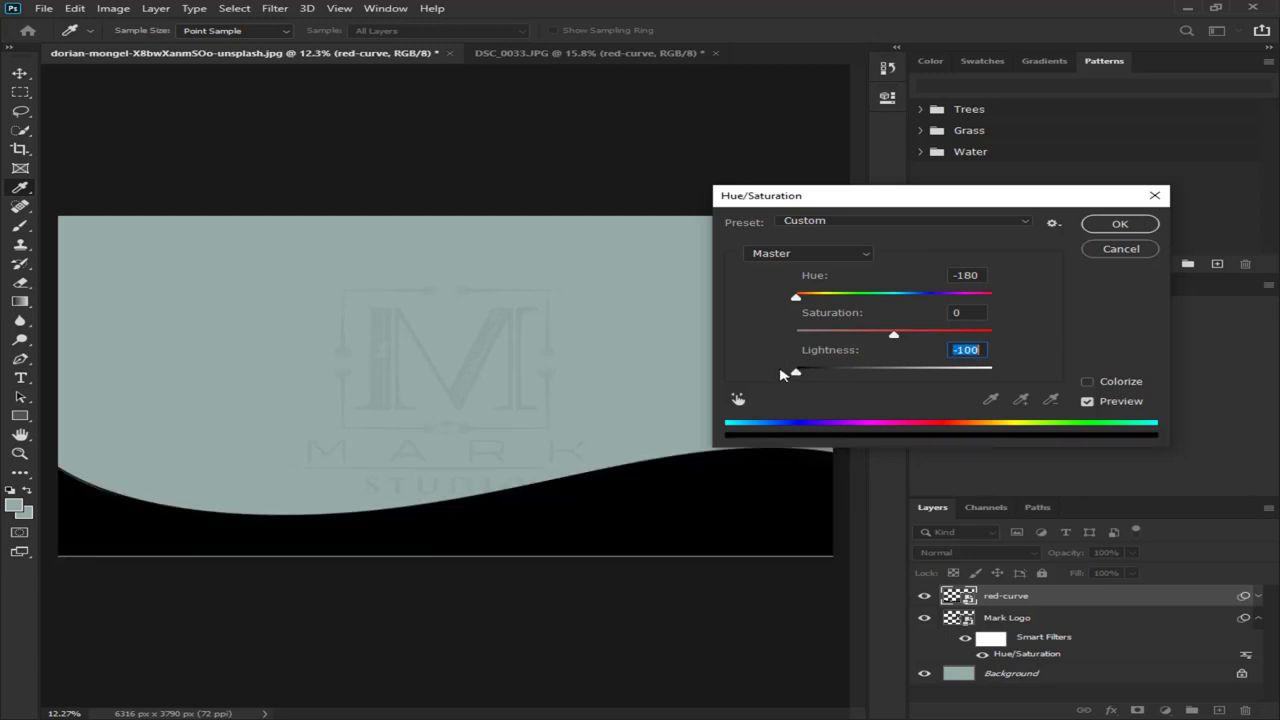
left_click_drag(825, 375, 951, 372)
mouse_move(893, 334)
left_mouse_down()
mouse_move(806, 337)
mouse_move(922, 337)
left_mouse_up()
left_click(922, 337)
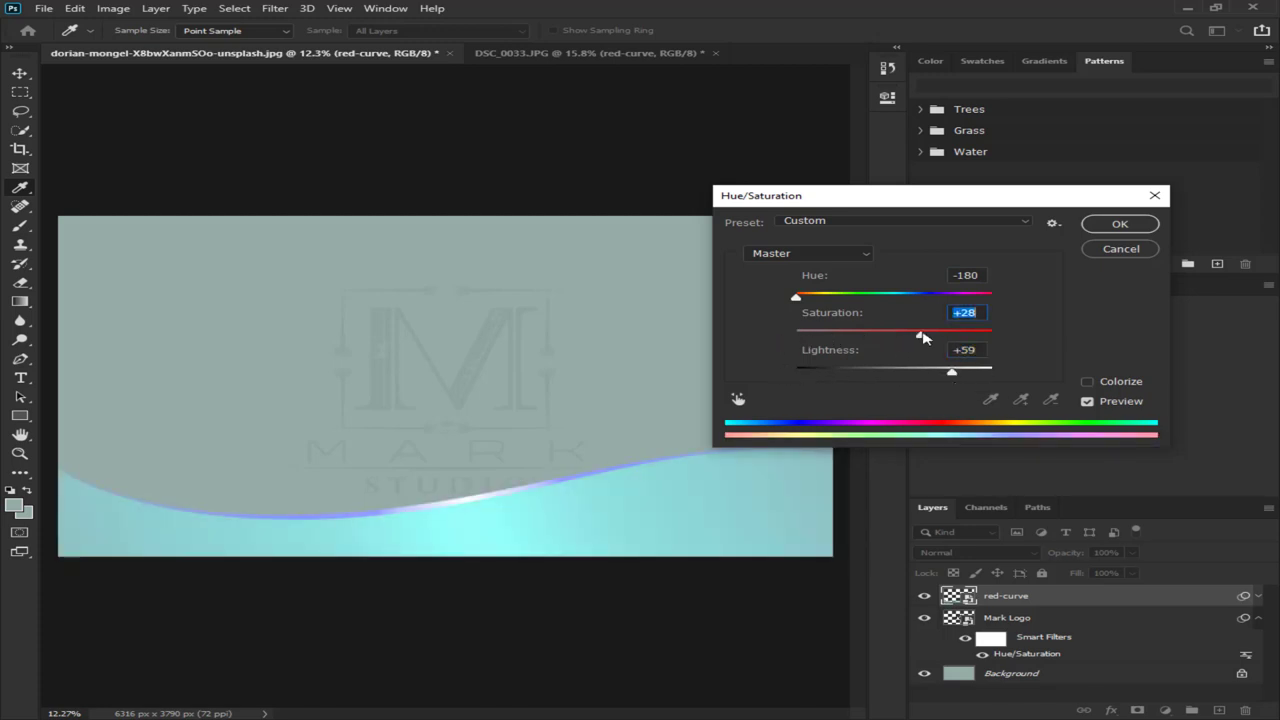
left_click(893, 370)
mouse_move(914, 294)
left_mouse_down()
mouse_move(893, 303)
mouse_move(914, 301)
left_mouse_up()
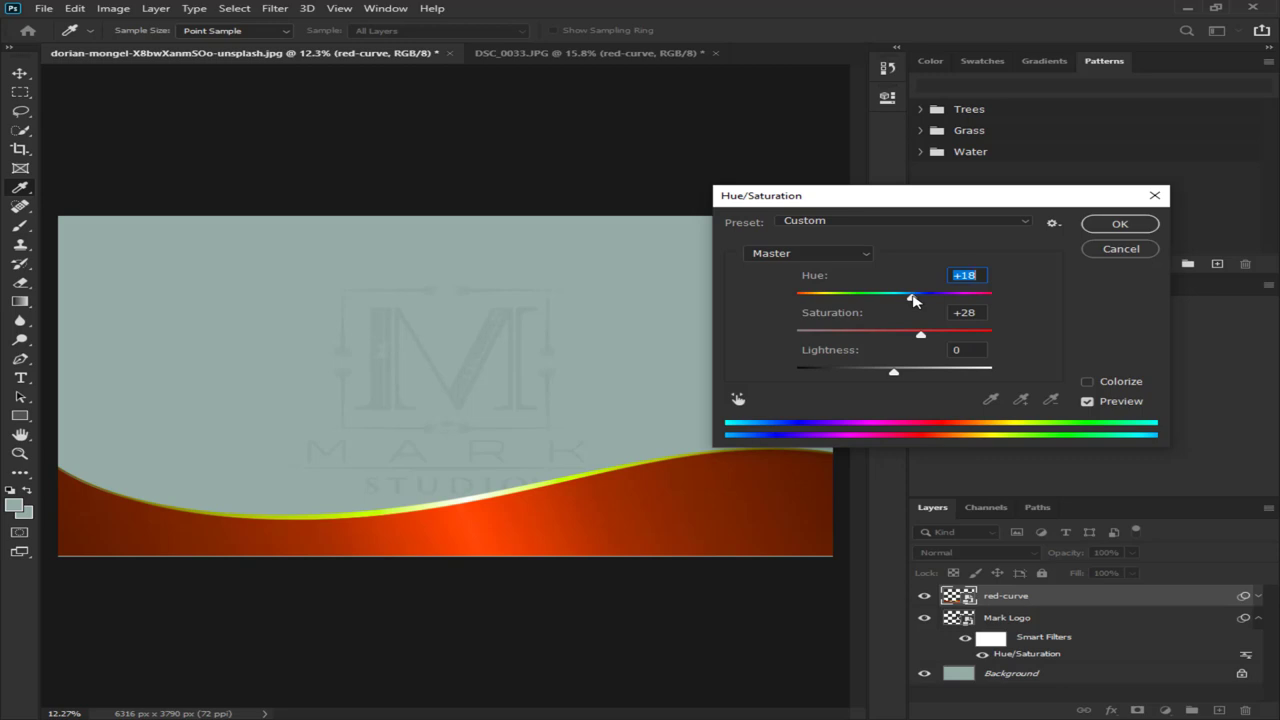
key("Return")
Enlarge the orange curve and shift it left so it sweeps up to the right edge
key("v")
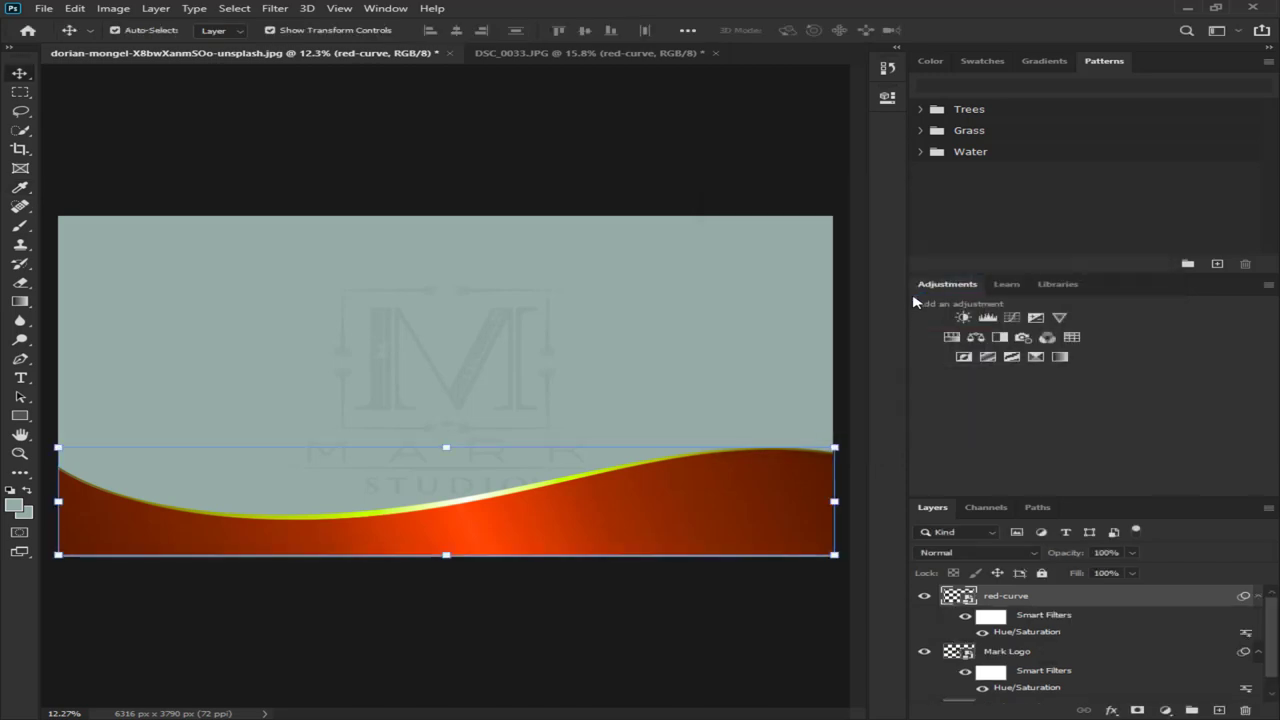
left_click_drag(800, 296, 706, 428)
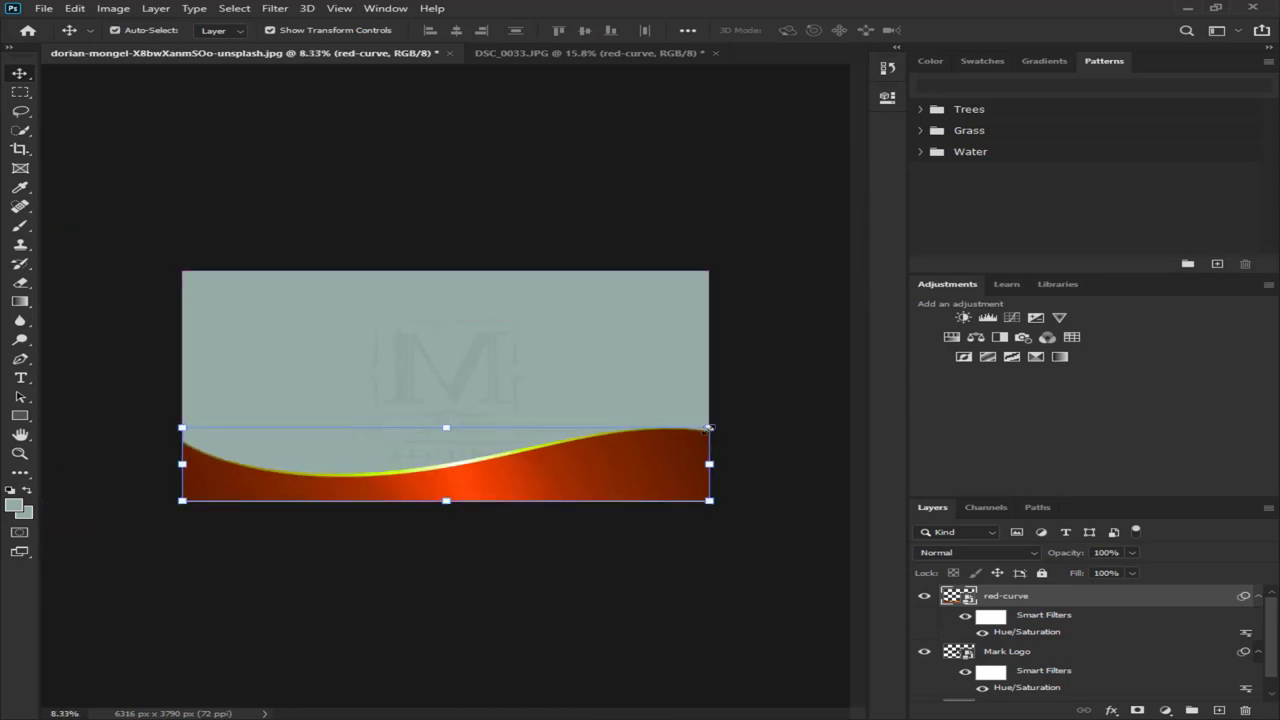
left_click_drag(707, 428, 805, 406)
key("Return")
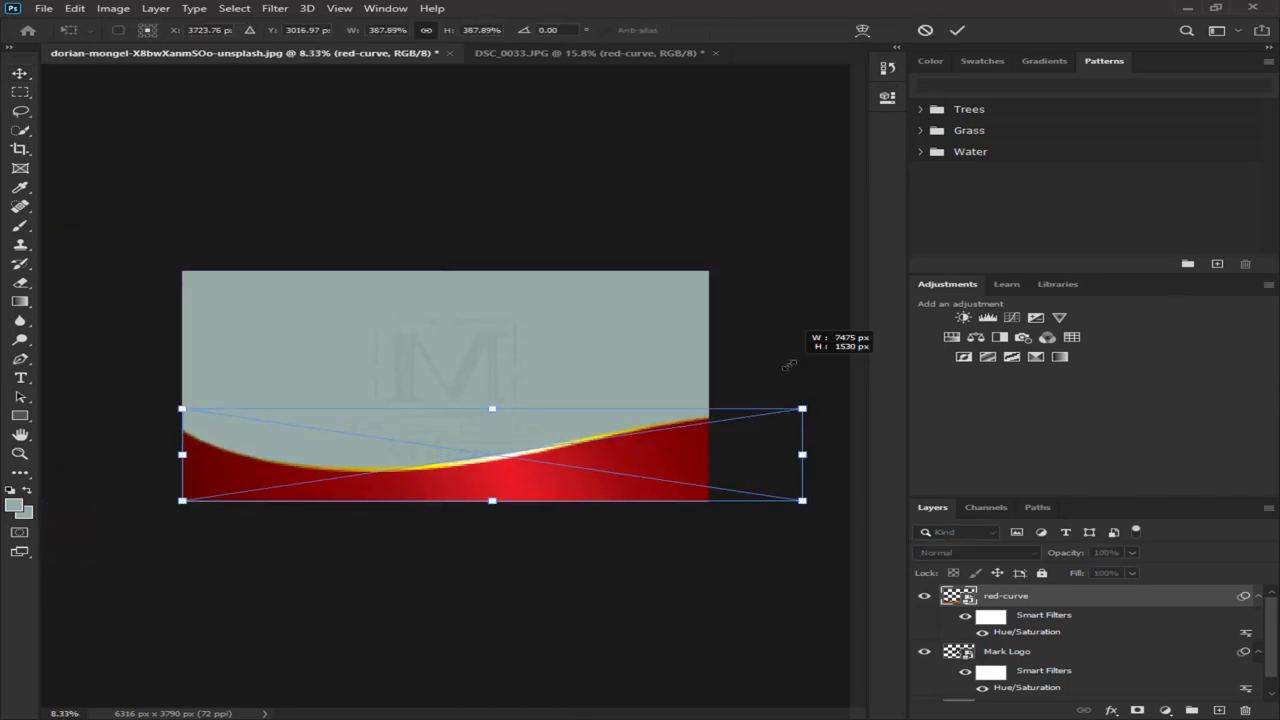
left_click_drag(393, 456, 285, 457)
left_click_drag(695, 411, 820, 365)
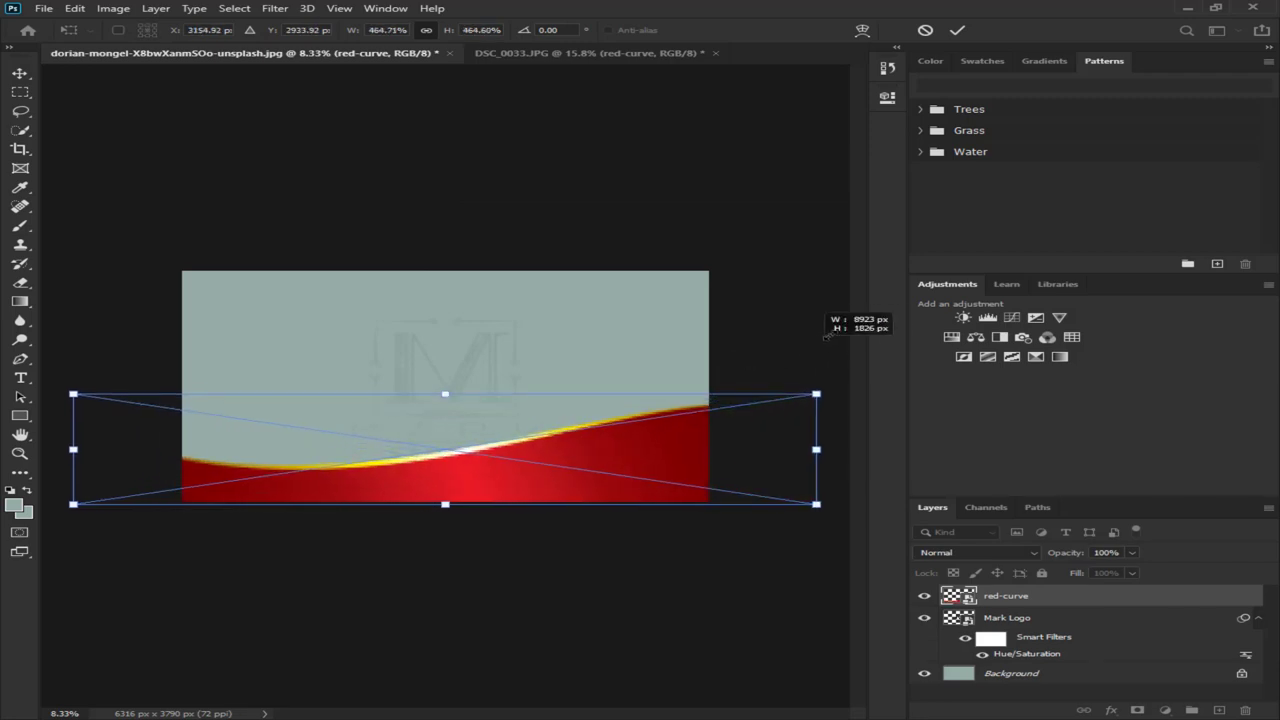
left_click_drag(696, 415, 524, 418)
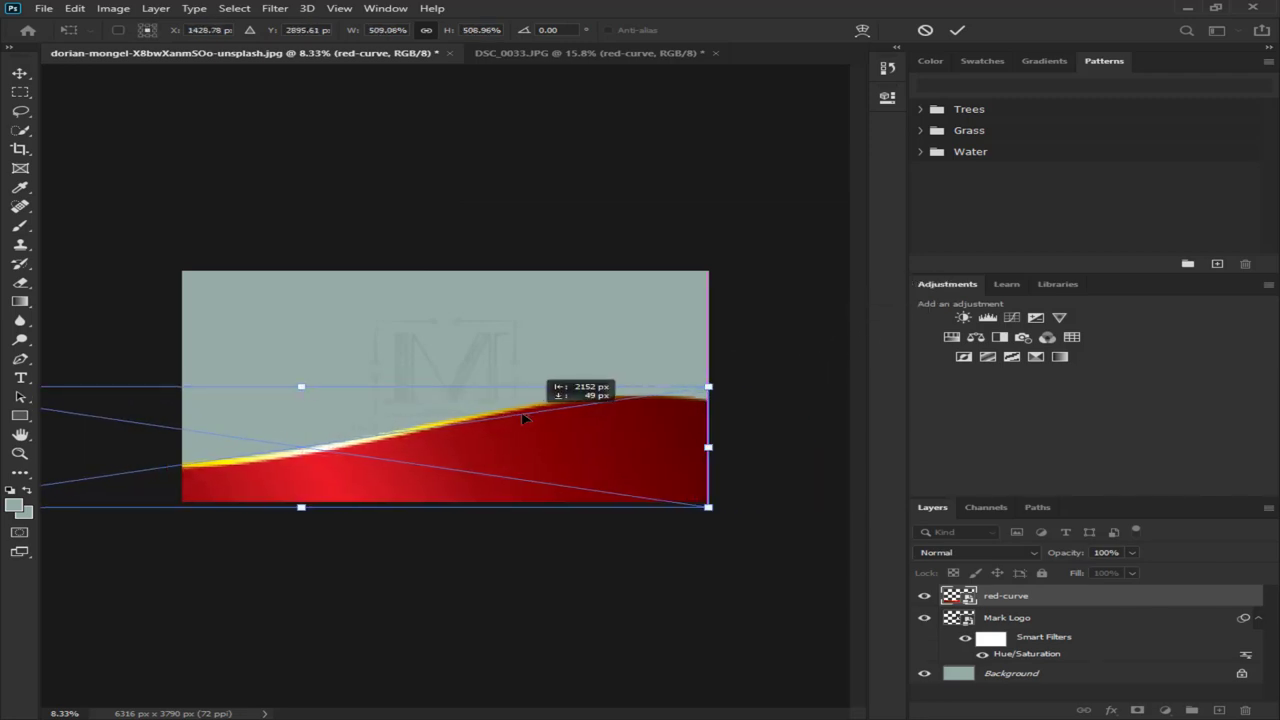
key("Return")
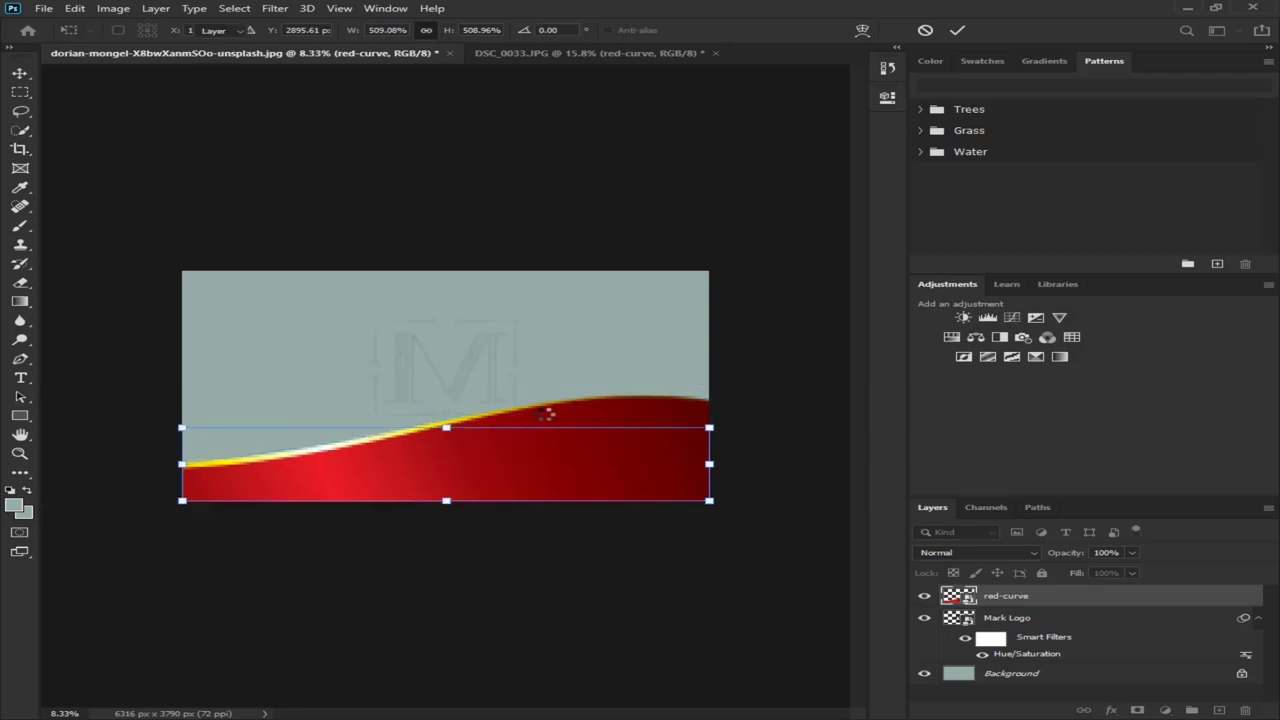
key("ctrl+plus")
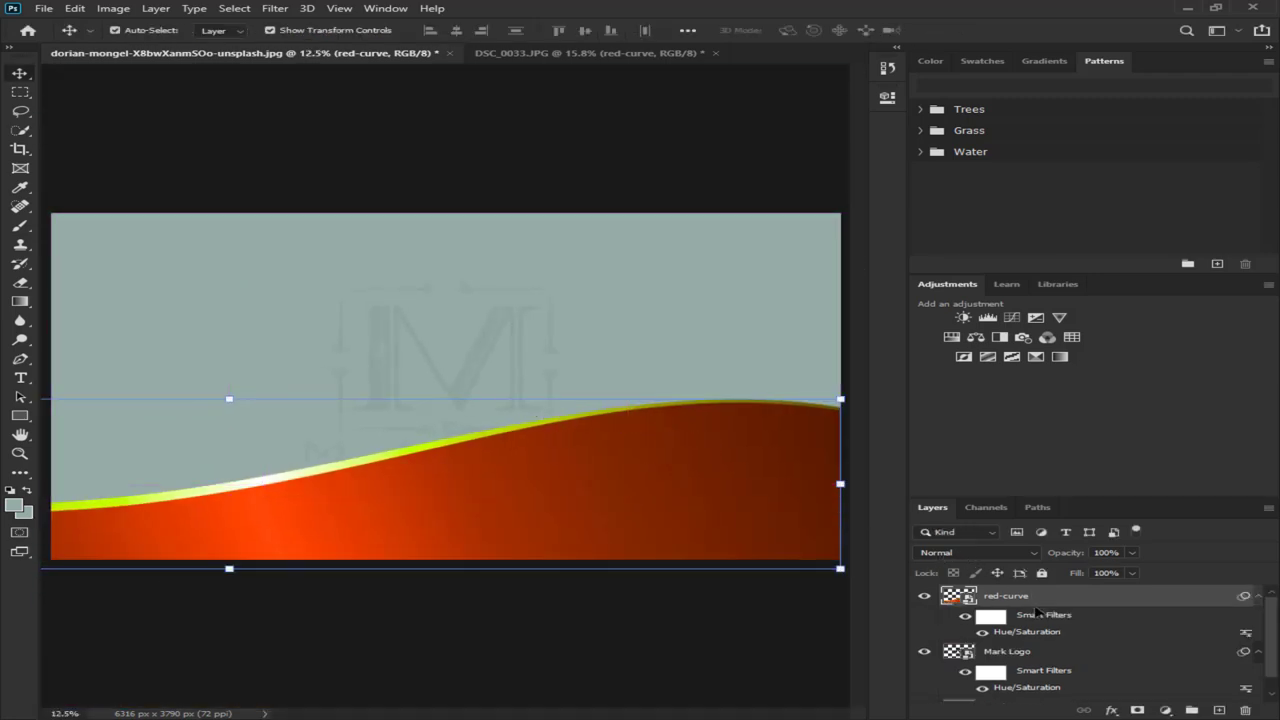
Reorder the Mark Logo layer against red-curve and move the logo up about 64 px
left_click_drag(1038, 652, 1033, 596)
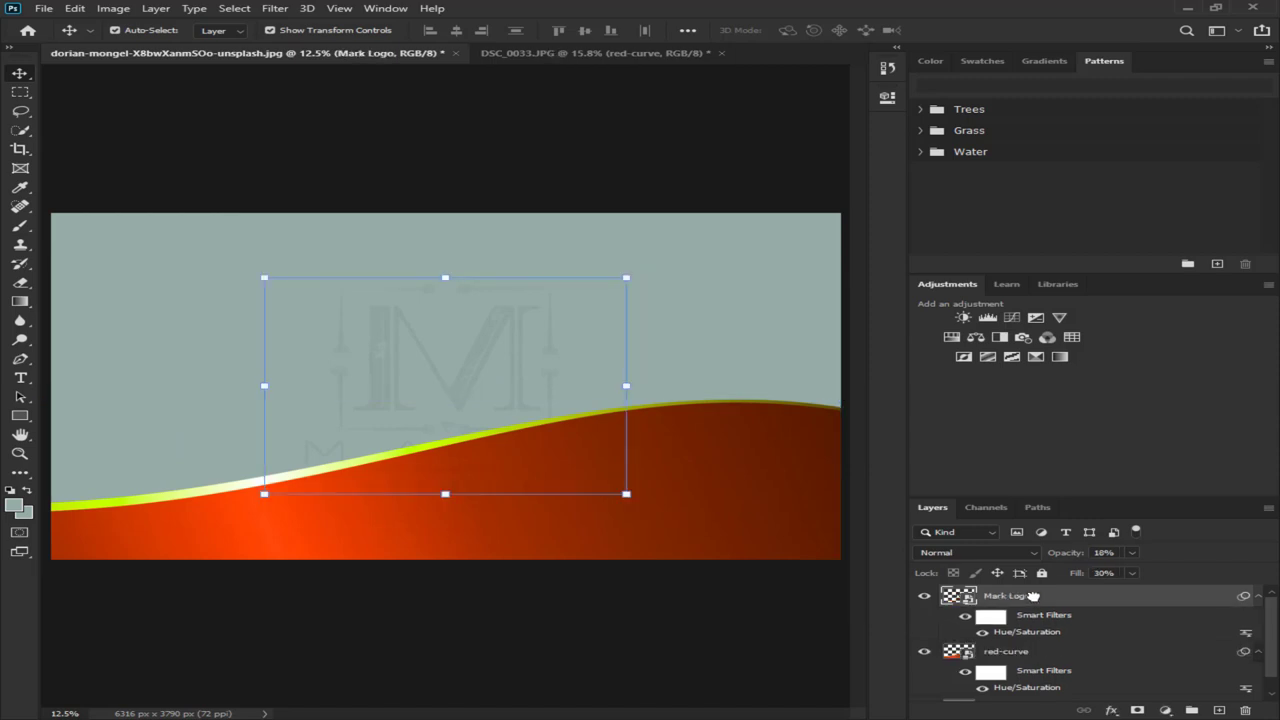
key("ctrl+plus")
key("ctrl+plus")
key("ctrl+minus")
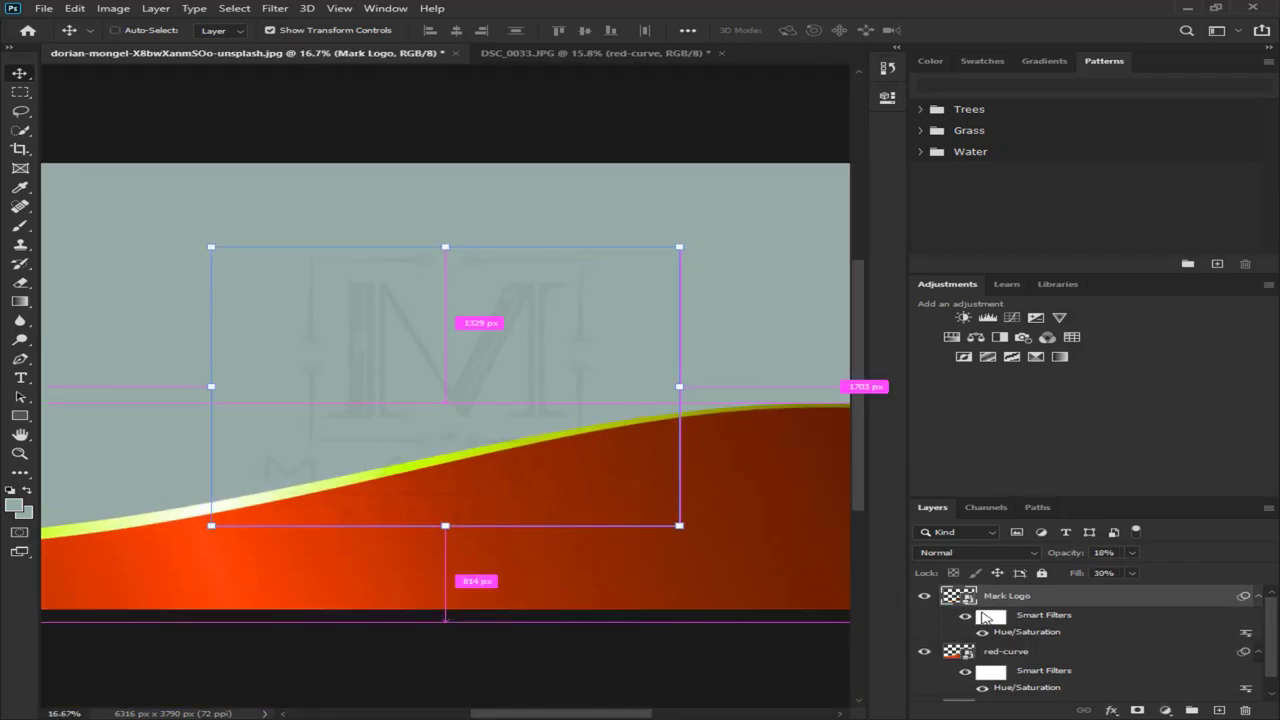
key("ctrl+minus")
key("ctrl+plus")
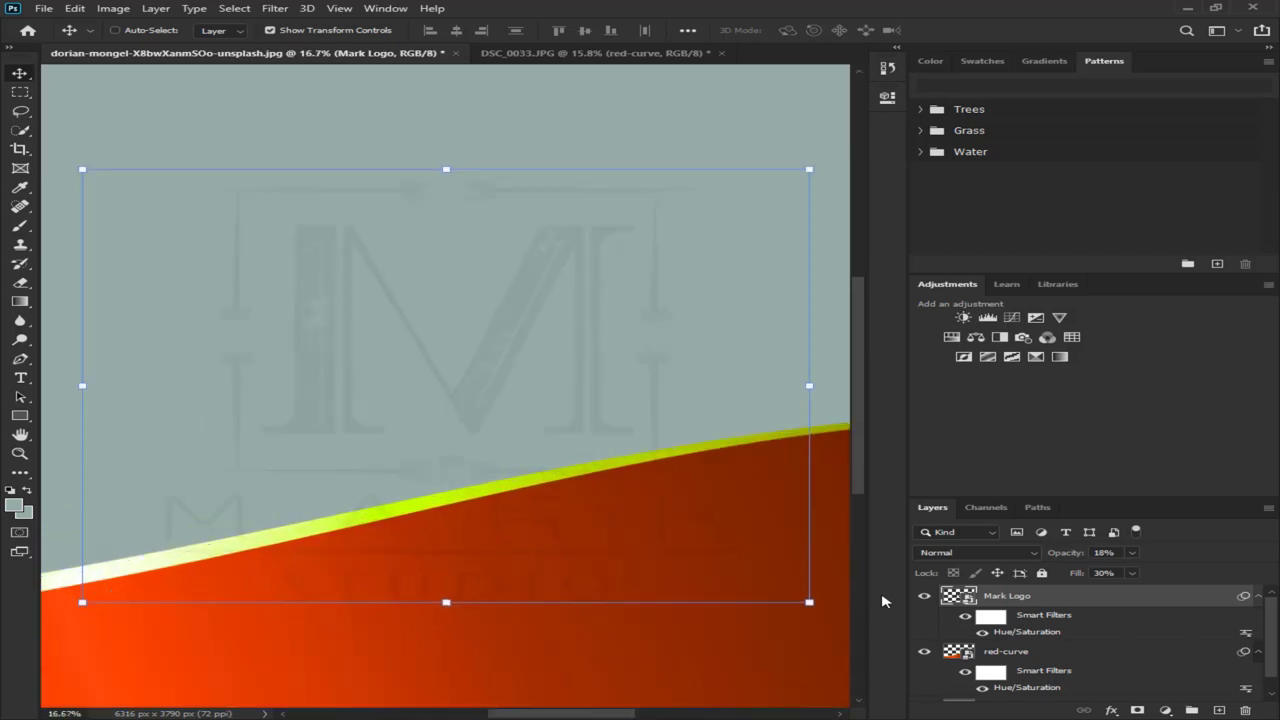
key("ctrl+minus")
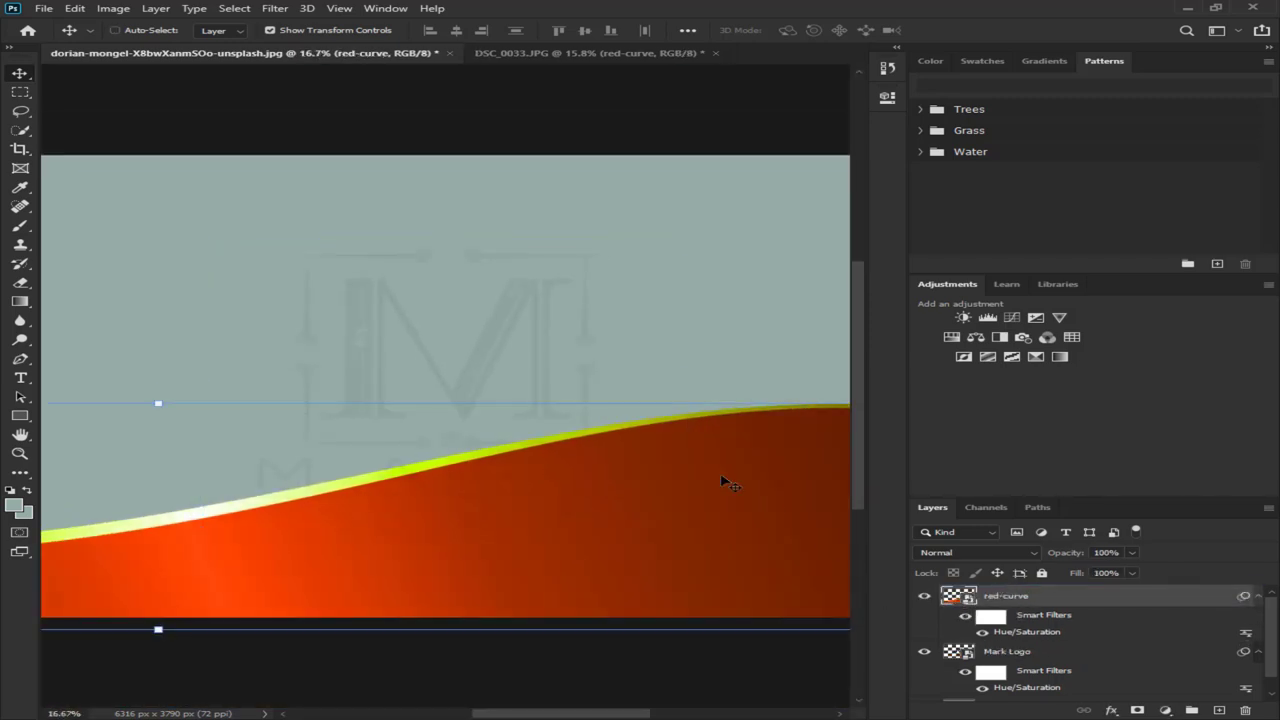
key("ctrl+minus")
key("ctrl+bracketleft")
left_click_drag(491, 349, 495, 283)
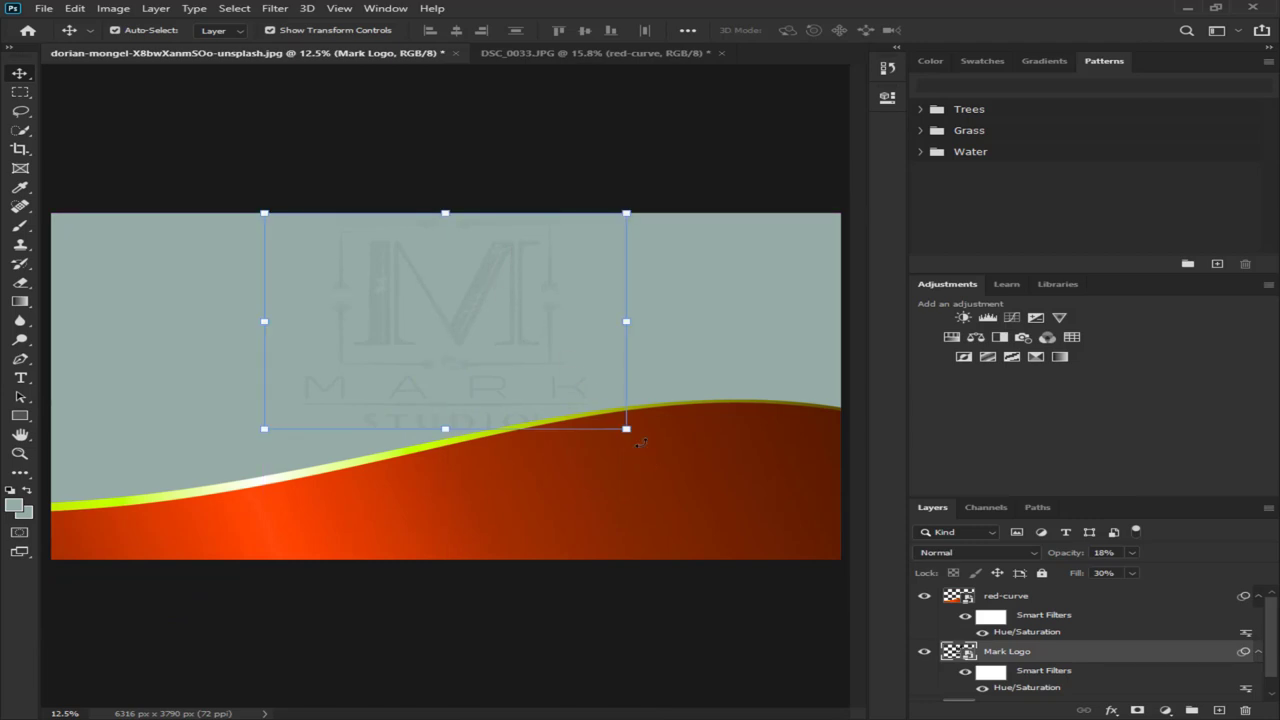
Shrink the faded logo and settle it in the upper middle above the curve
key("ctrl+t")
key("Return")
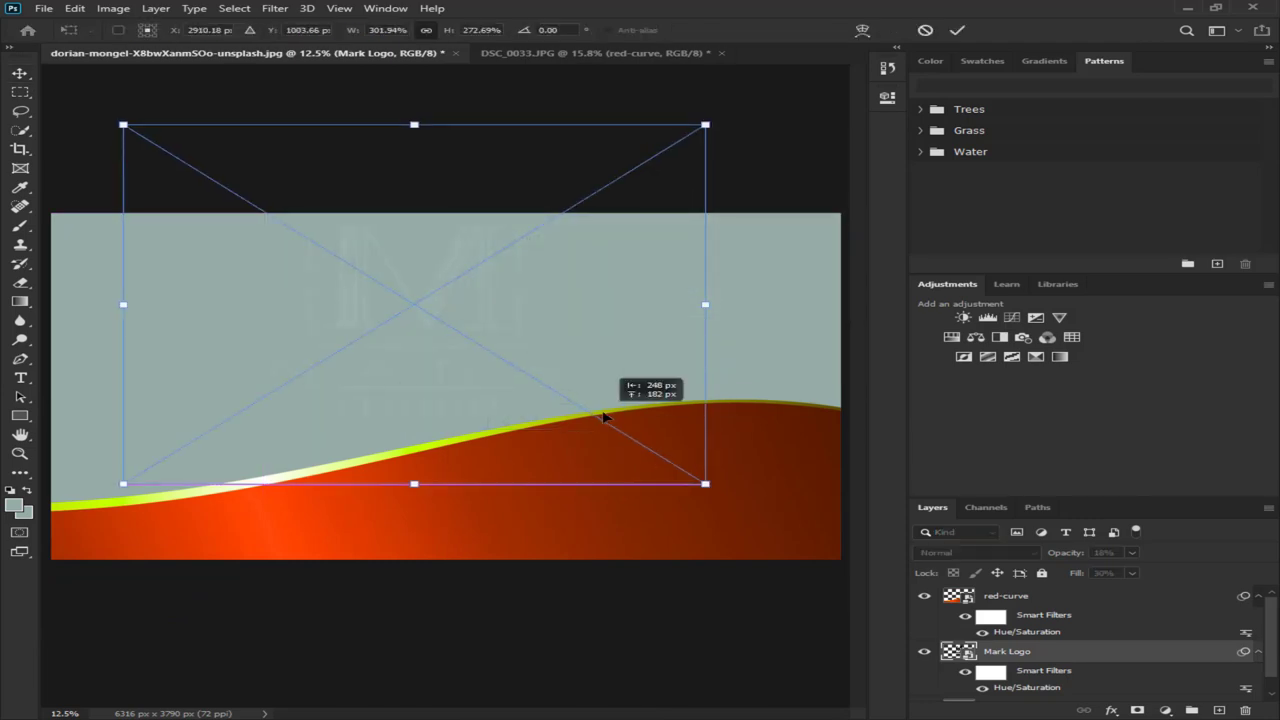
left_click_drag(705, 484, 583, 396)
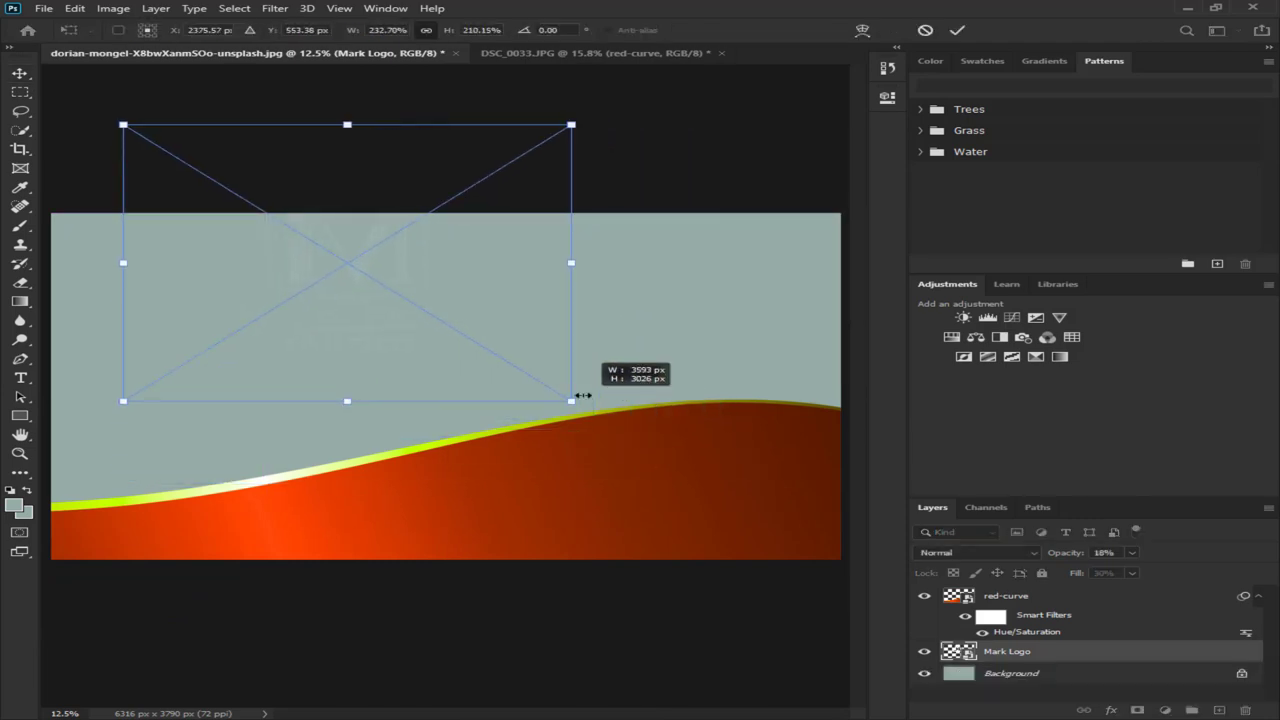
mouse_move(434, 277)
left_mouse_down()
mouse_move(414, 271)
mouse_move(471, 330)
mouse_move(493, 322)
left_mouse_up()
key("Return")
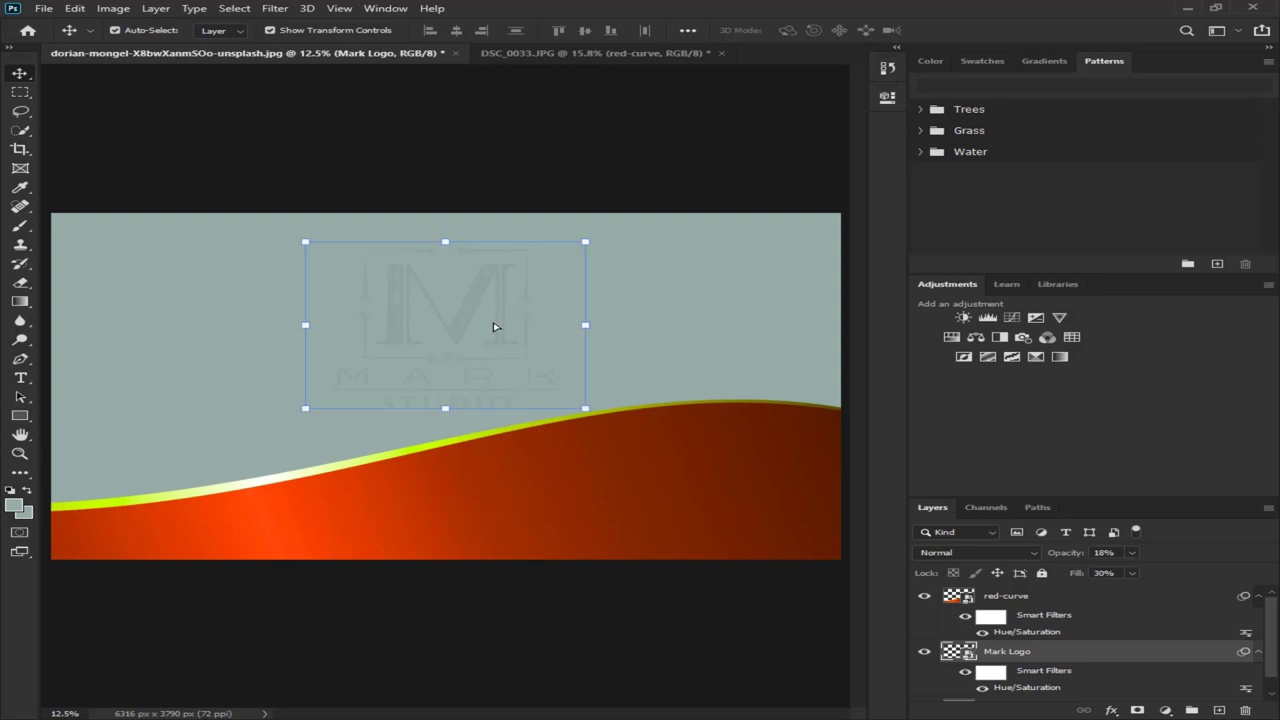
key("ctrl+minus")
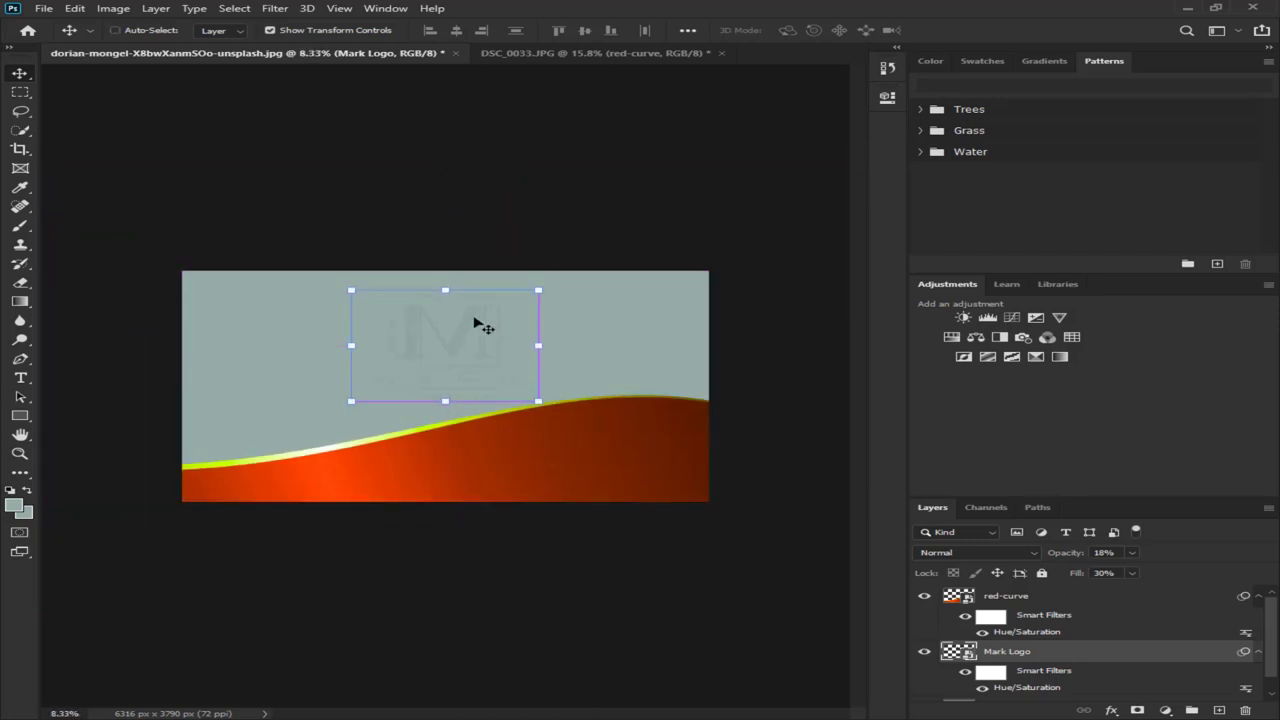
key("ctrl+plus")
key("ctrl+plus")
key("ctrl+minus")
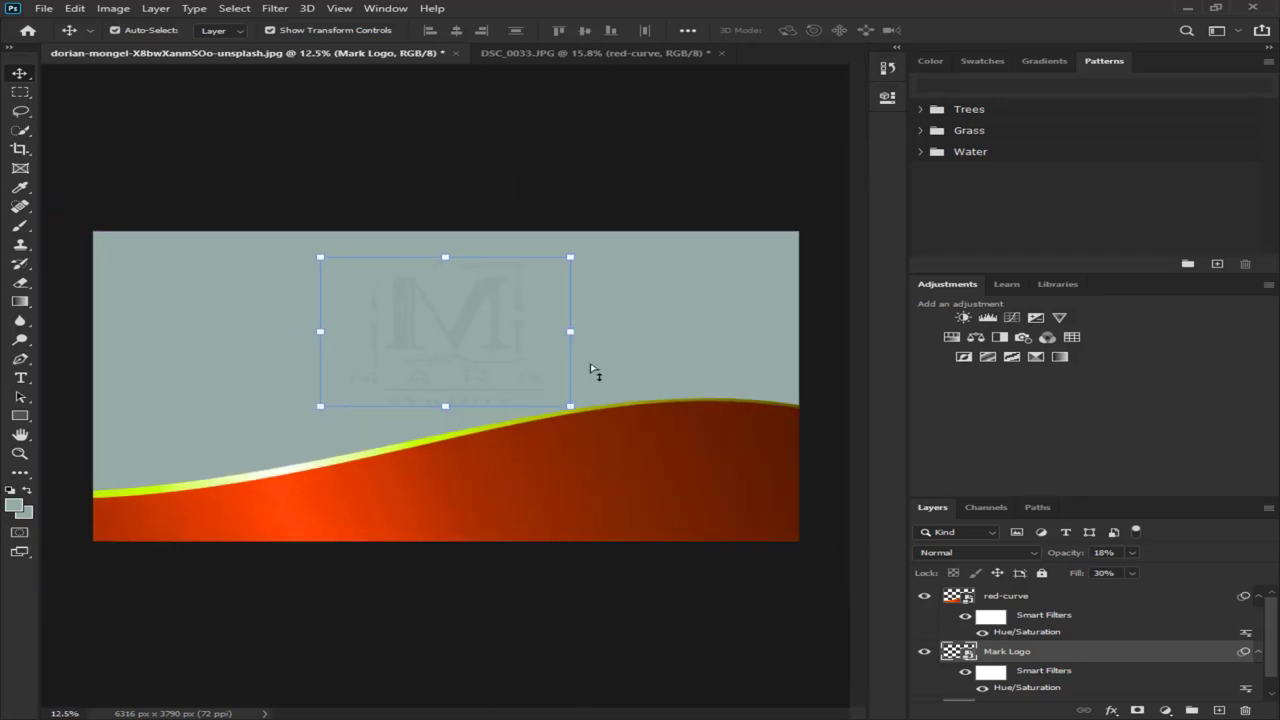
key("ctrl+minus")
key("ctrl+plus")
key("ctrl+plus")
key("ctrl+minus")
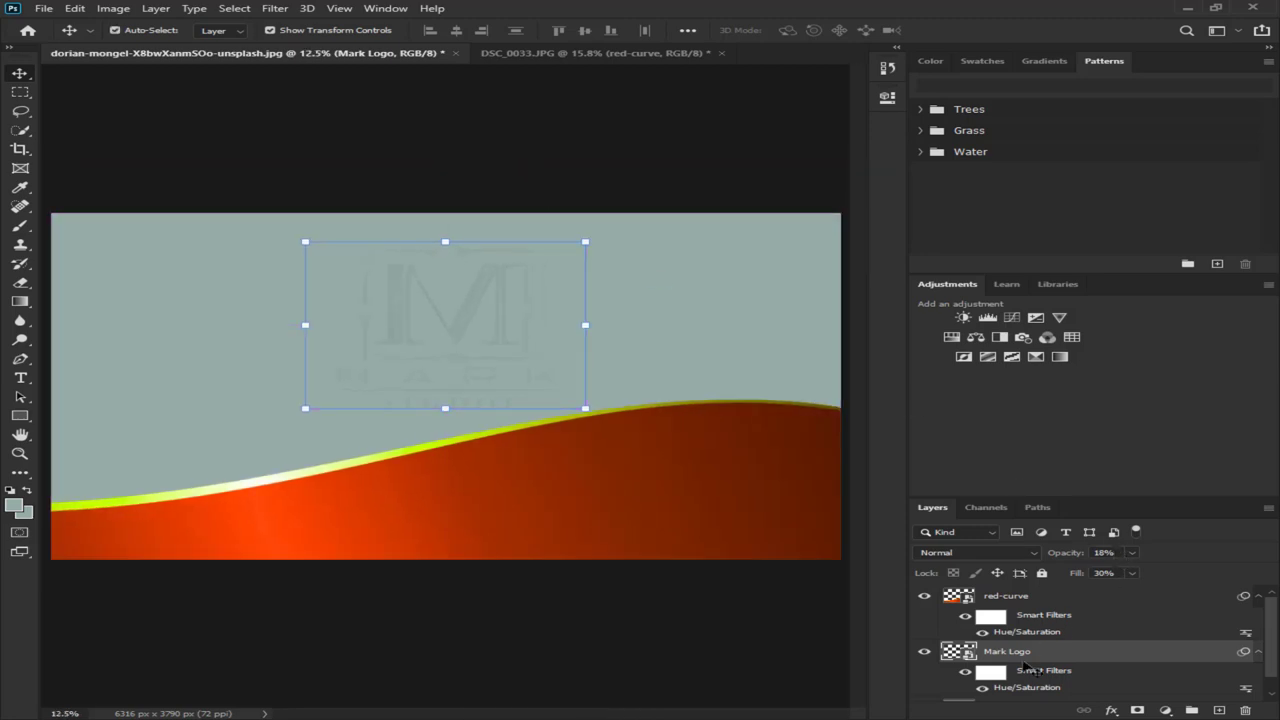
scroll(1264, 677, "down", 1)
Darken the Background layer to deep teal with Hue +10, Saturation +71, Lightness -27
left_click(1058, 692)
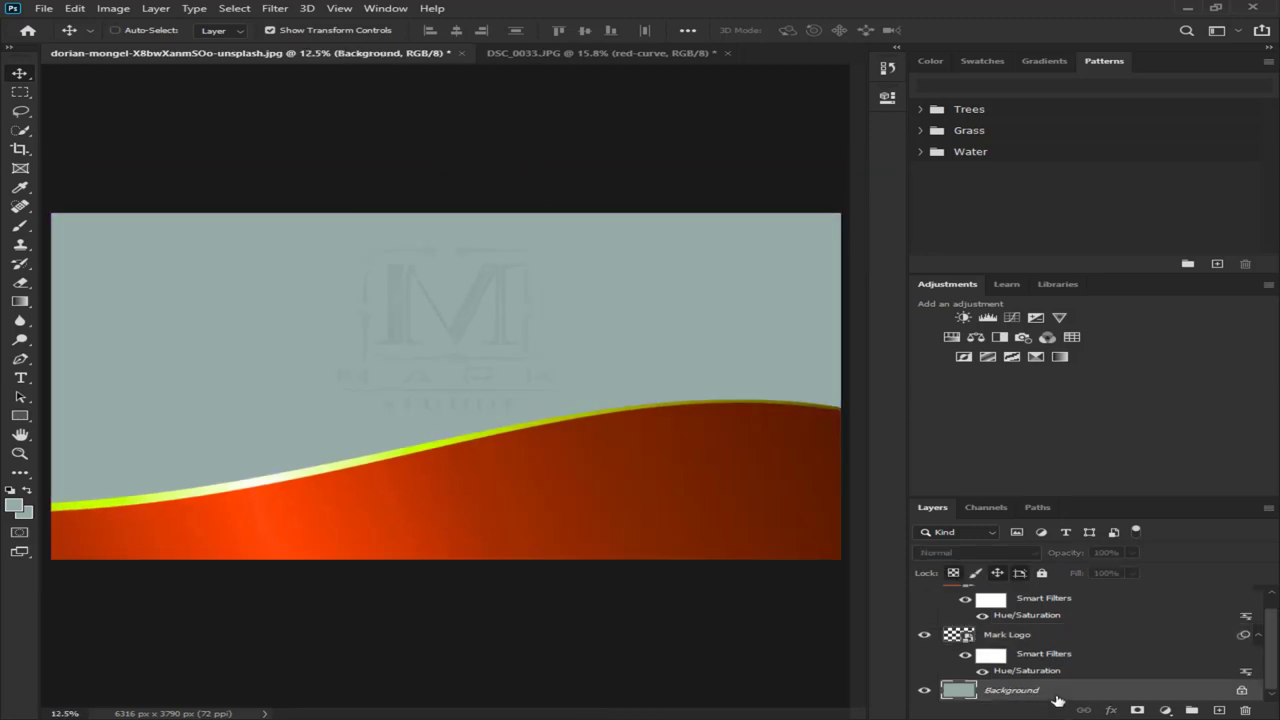
key("ctrl+u")
mouse_move(972, 348)
left_mouse_down()
mouse_move(942, 350)
mouse_move(1043, 313)
left_mouse_up()
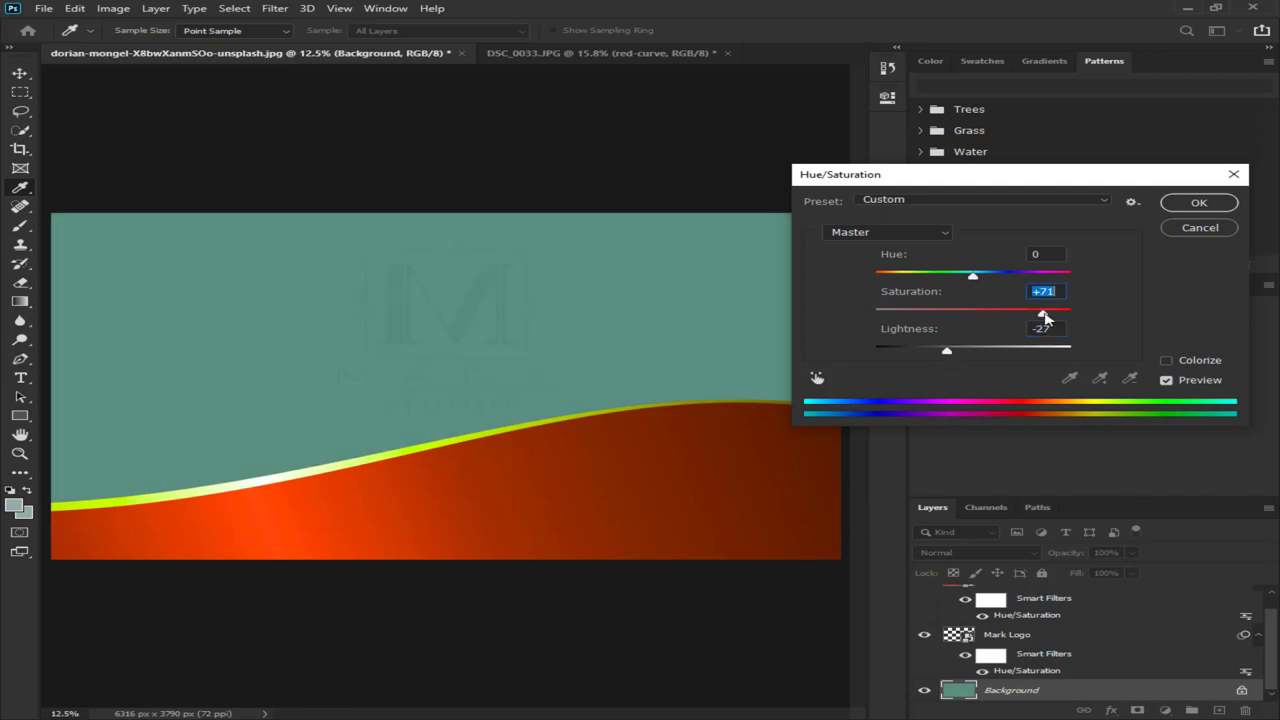
mouse_move(973, 277)
left_mouse_down()
mouse_move(924, 291)
mouse_move(1047, 279)
mouse_move(988, 282)
left_mouse_up()
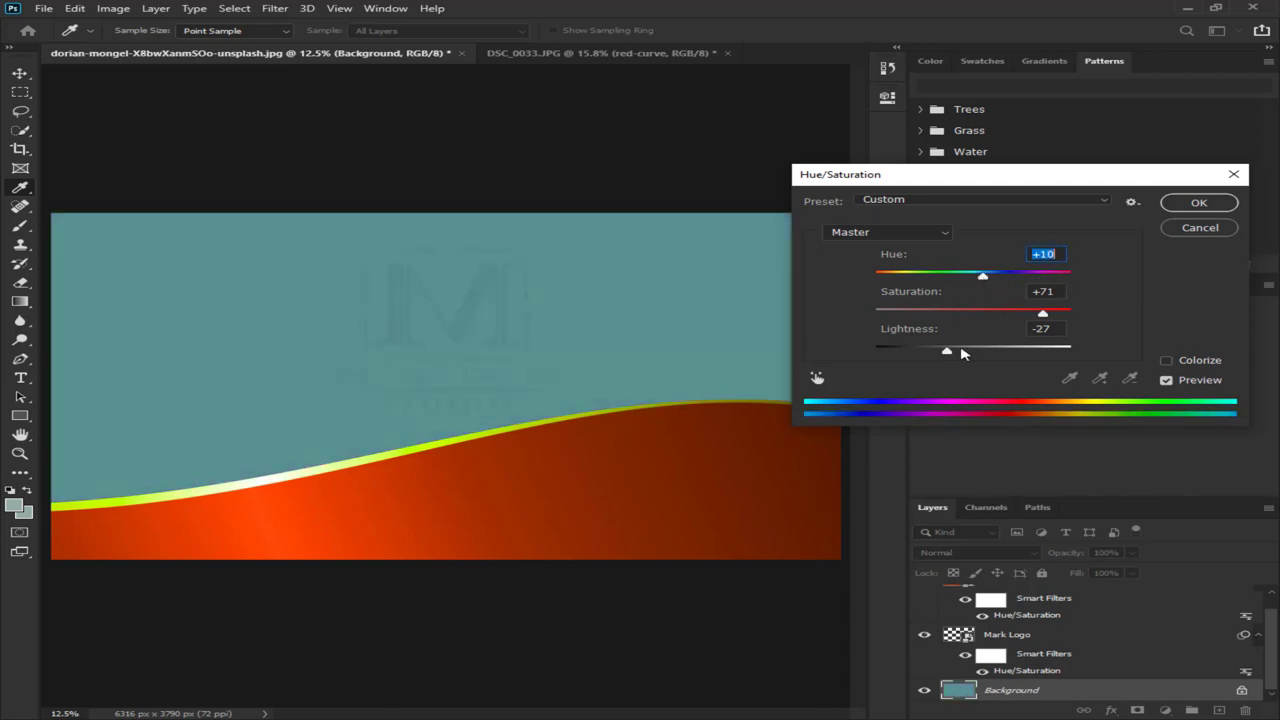
left_click_drag(947, 351, 930, 352)
key("Return")
Drag the young man's portrait from DSC_0033.JPG into the banner document
key("v")
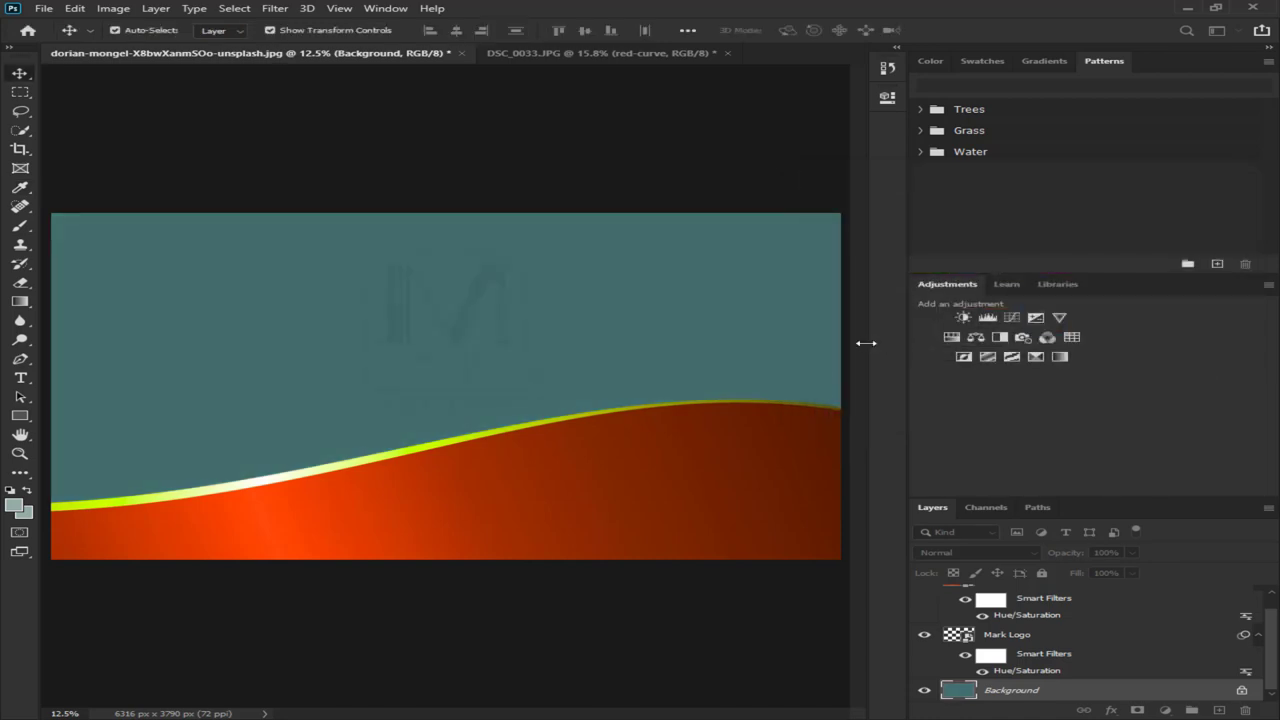
key("ctrl")
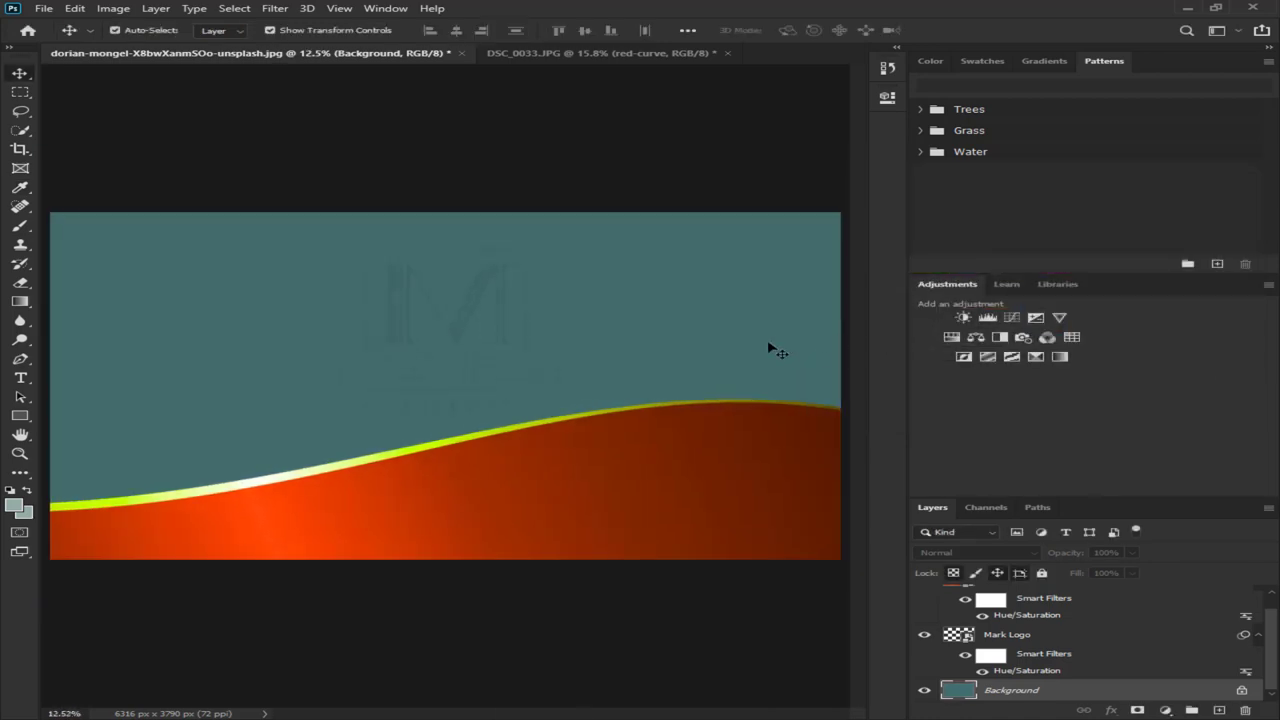
left_click(566, 54)
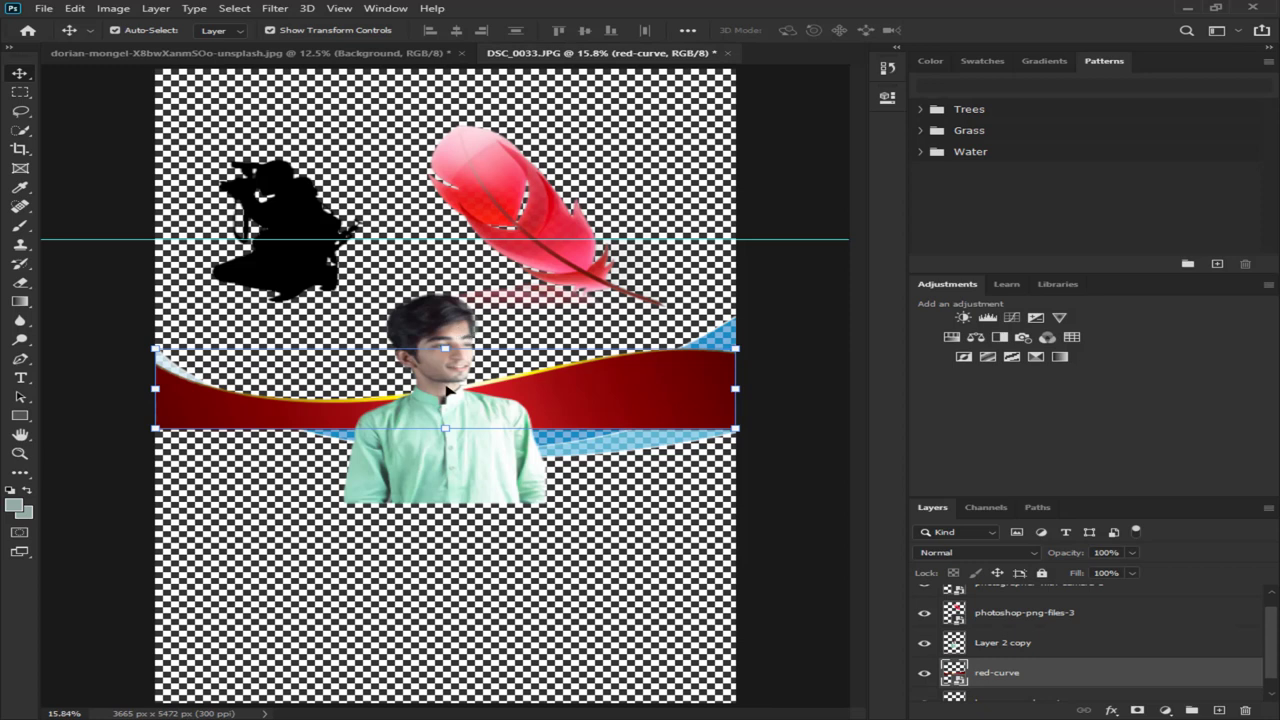
left_click_drag(447, 388, 291, 66)
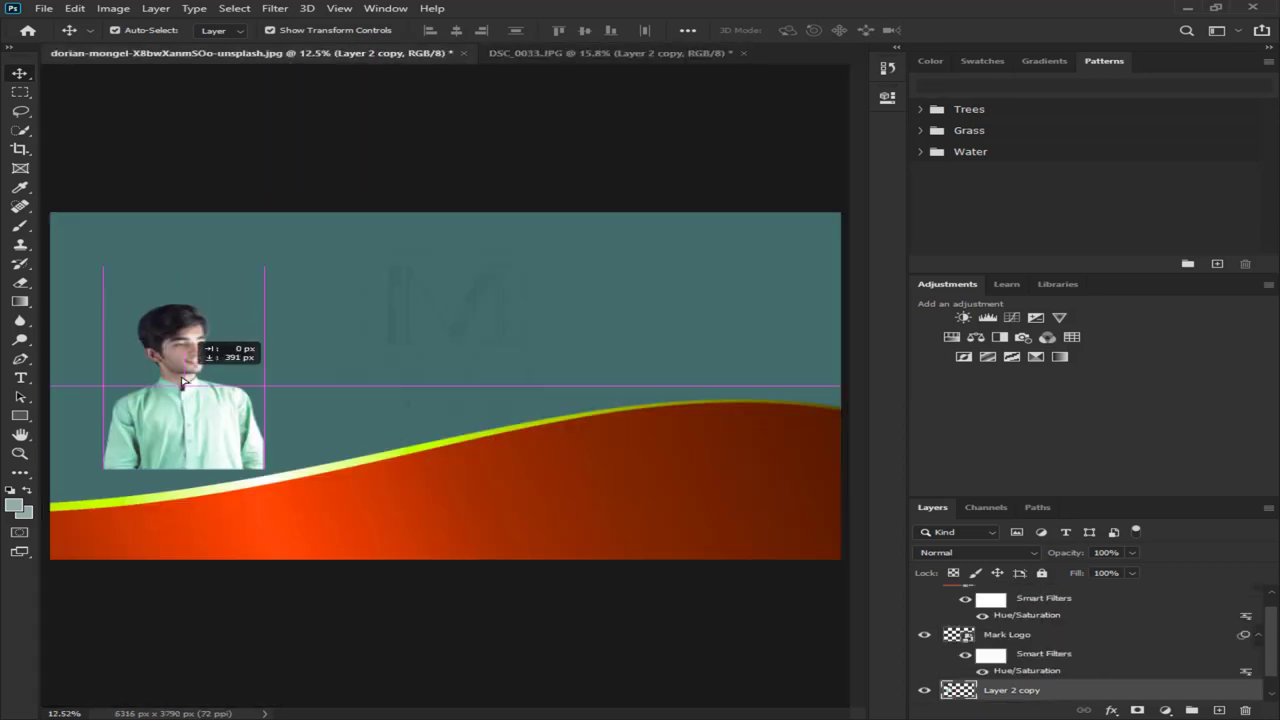
left_click_drag(289, 60, 157, 364)
Scale the portrait up in the banner's upper left and commit the transform
scroll(403, 277, "up", 1)
scroll(403, 277, "up", 1)
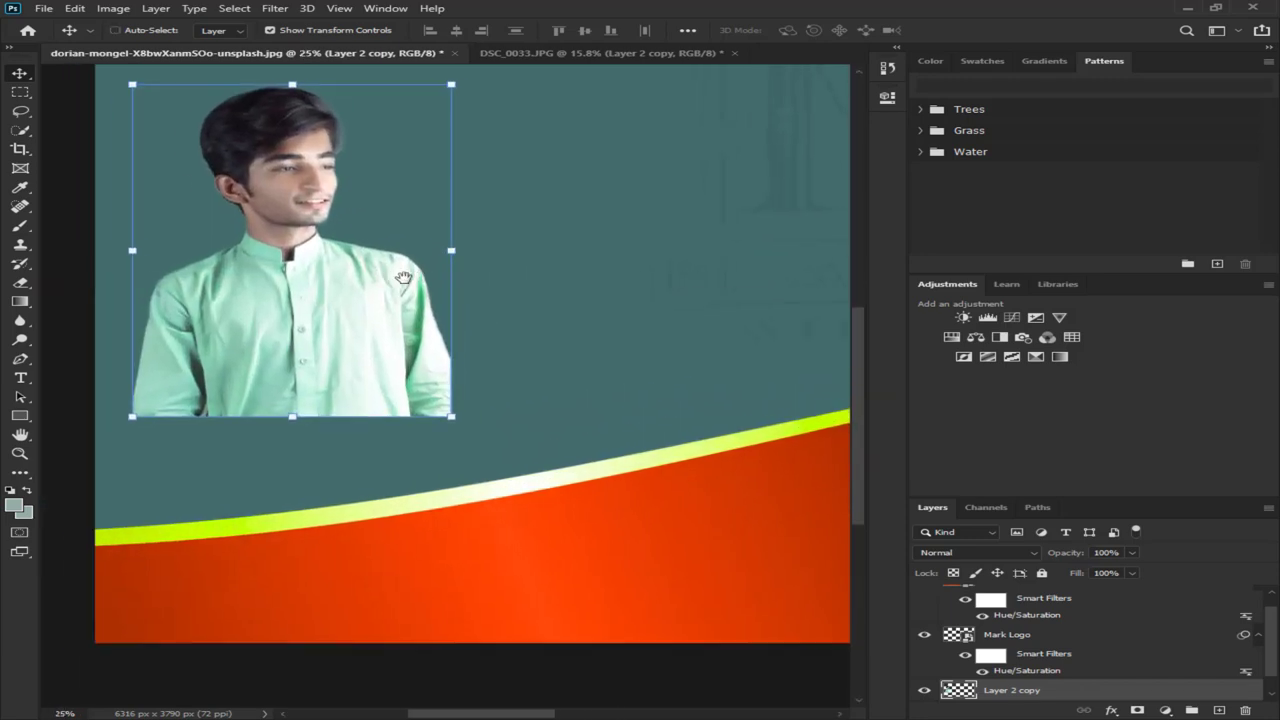
key("ctrl+minus")
left_click_drag(459, 184, 466, 182)
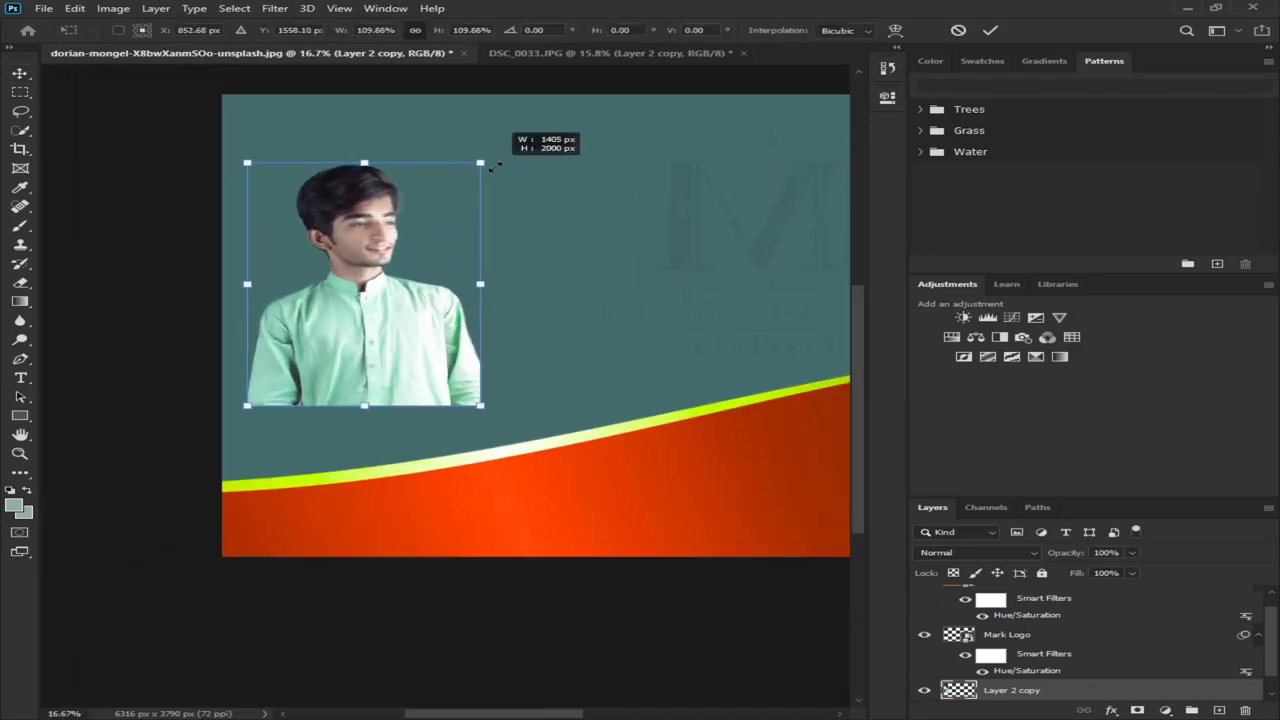
key("Return")
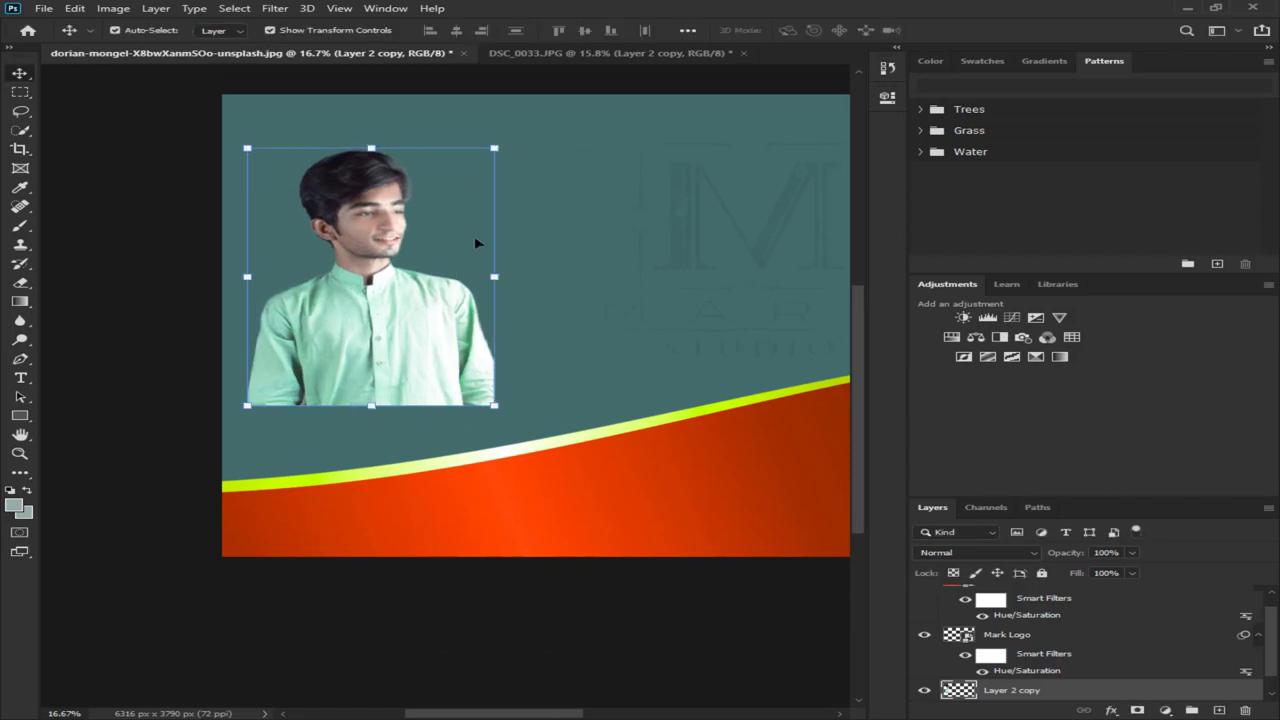
Trim the portrait to a rectangle by deleting everything outside the selection
left_click(20, 91)
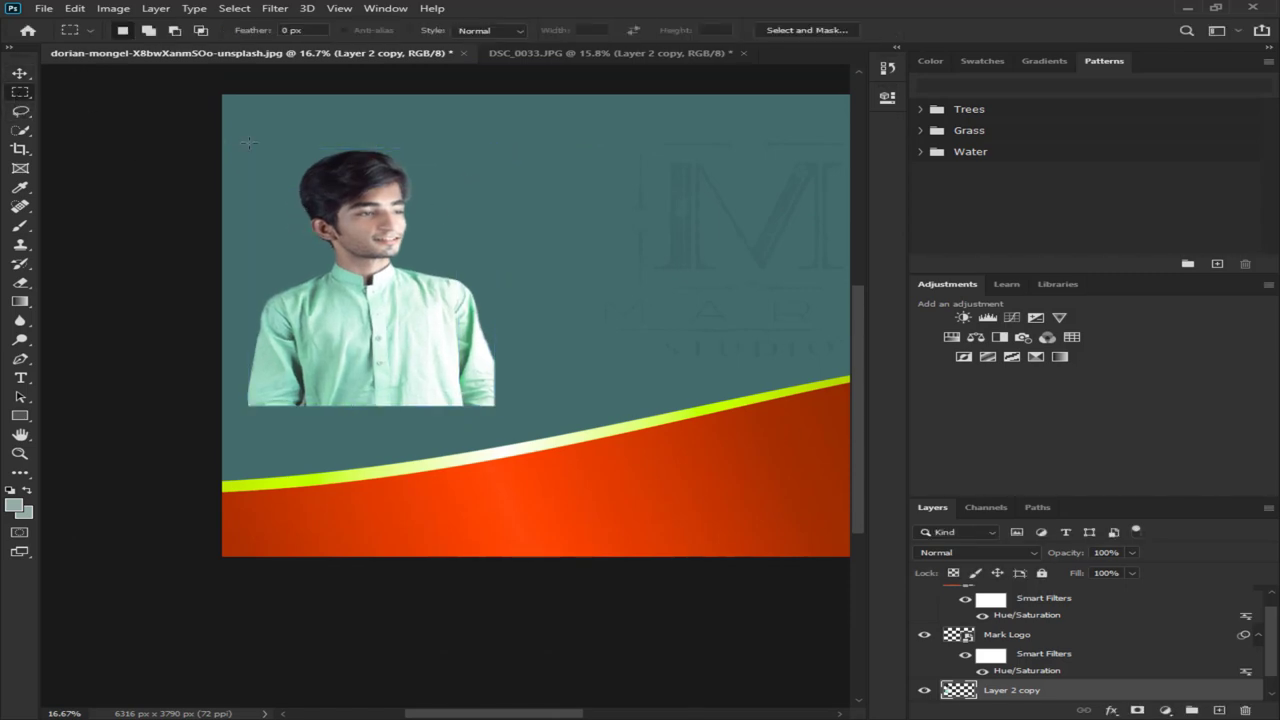
mouse_move(245, 135)
left_mouse_down()
mouse_move(473, 392)
mouse_move(497, 394)
left_mouse_up()
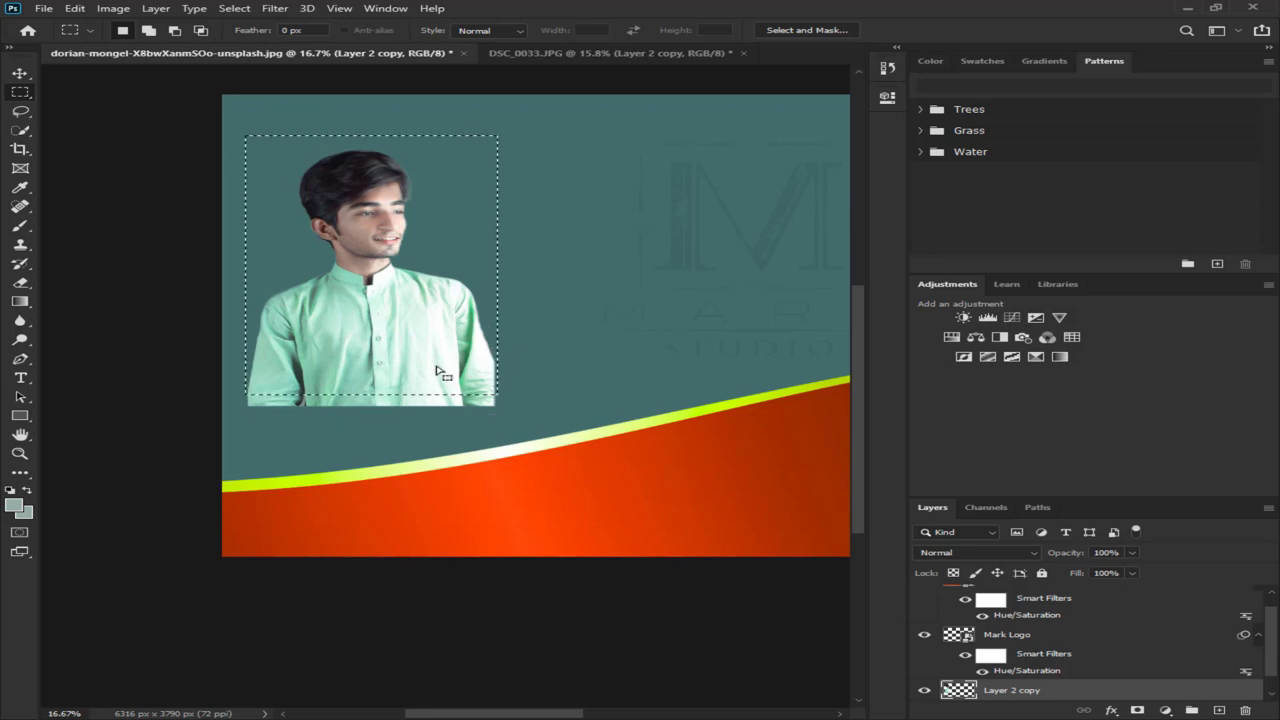
right_click(410, 290)
right_click(382, 274)
left_click(420, 295)
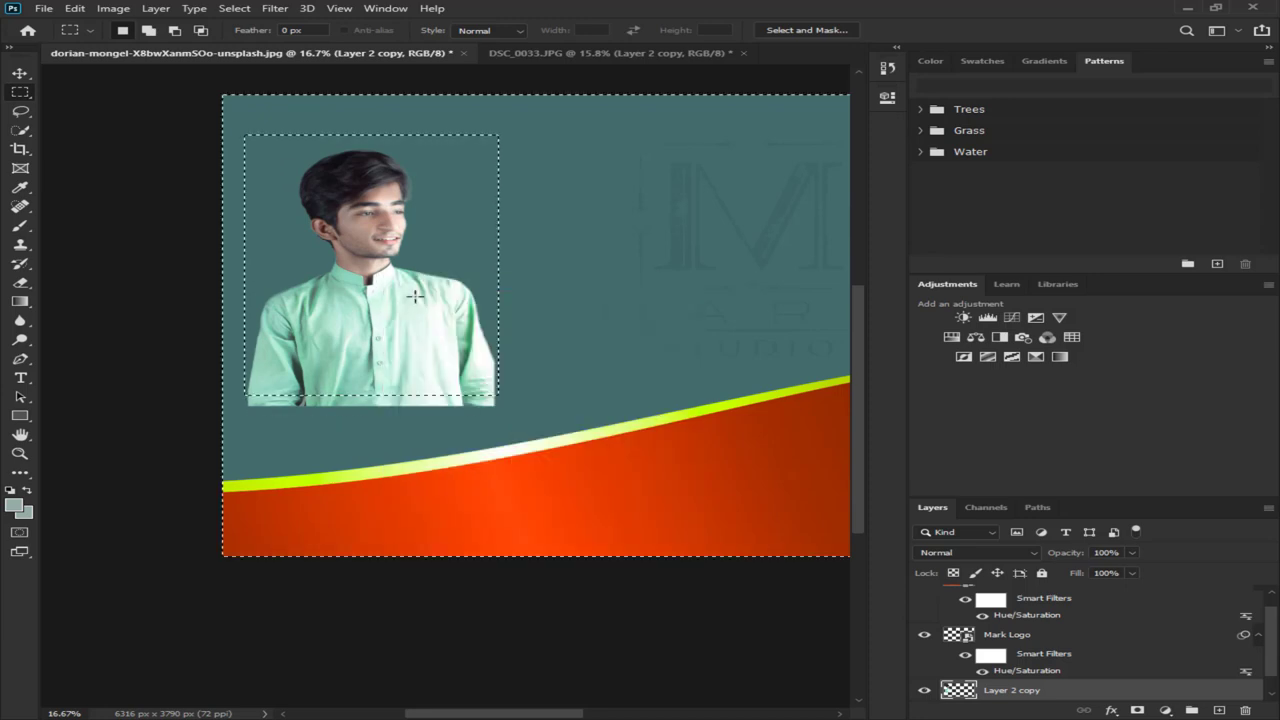
key("Delete")
key("ctrl+d")
Move the portrait layer above red-curve, duplicate it, and put Layer 2 copy above Layer 2 copy 2
left_click_drag(378, 262, 381, 246)
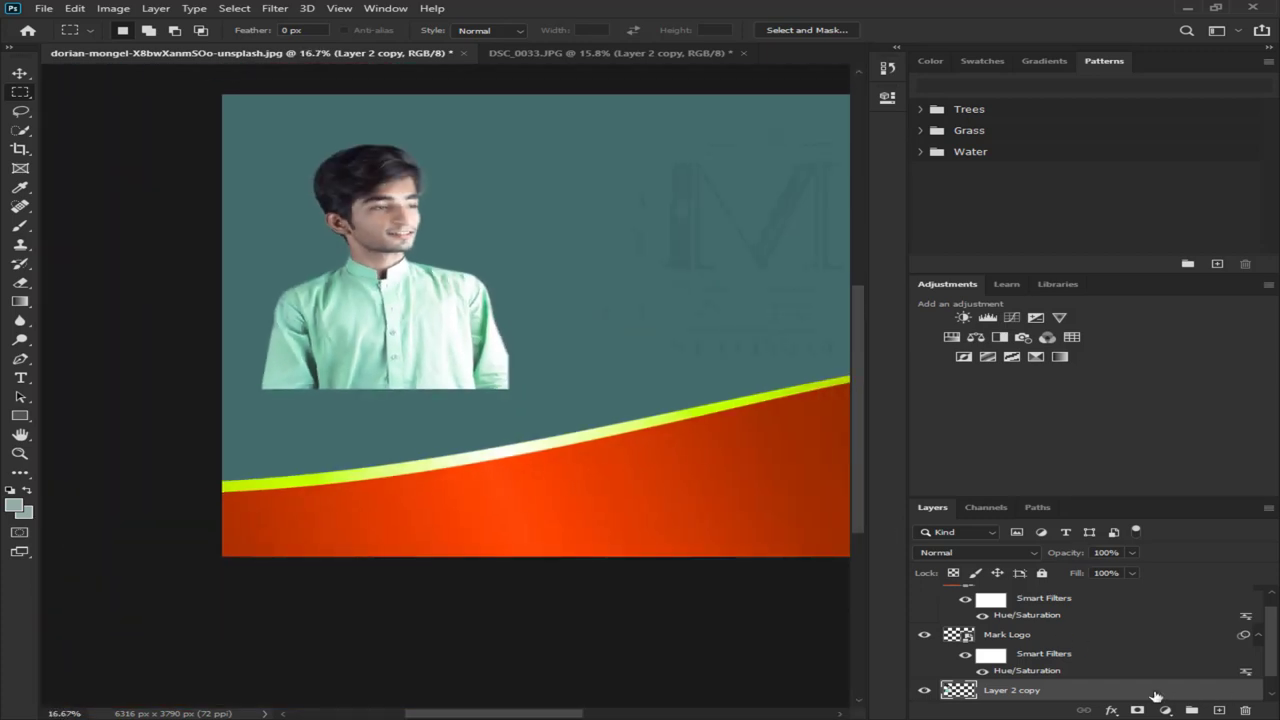
left_click_drag(1107, 690, 1100, 600)
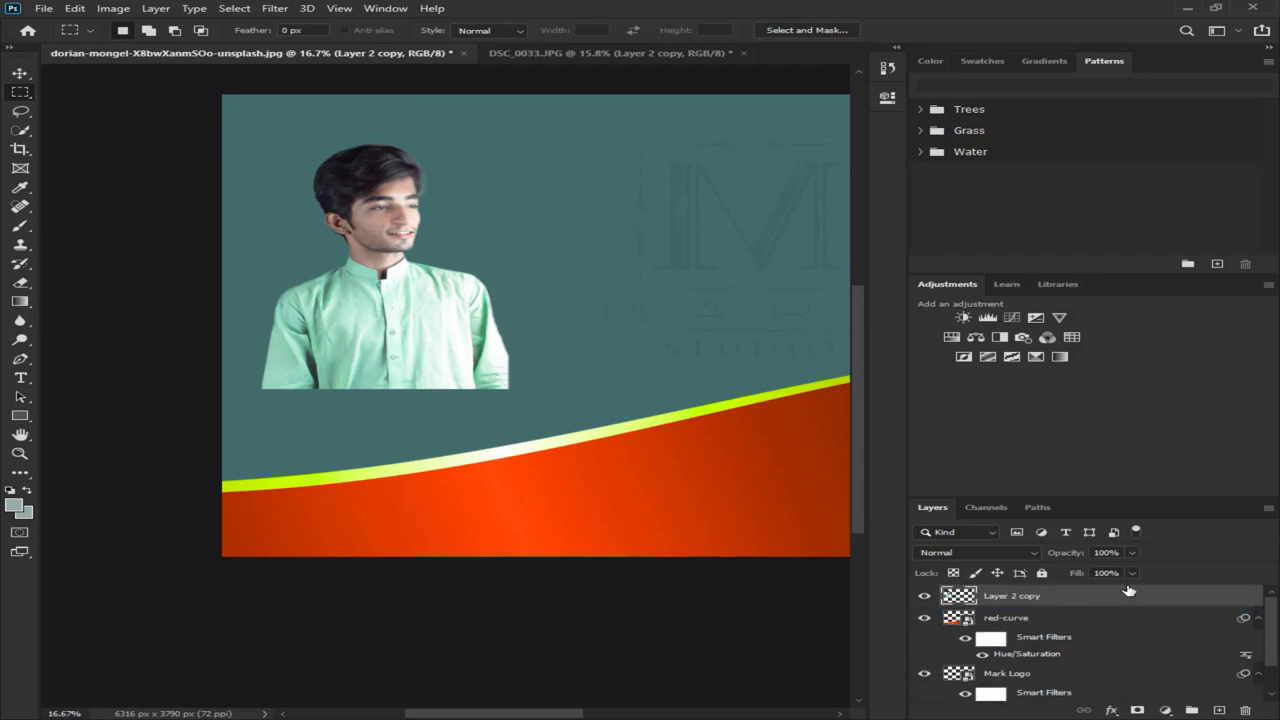
key("ctrl+j")
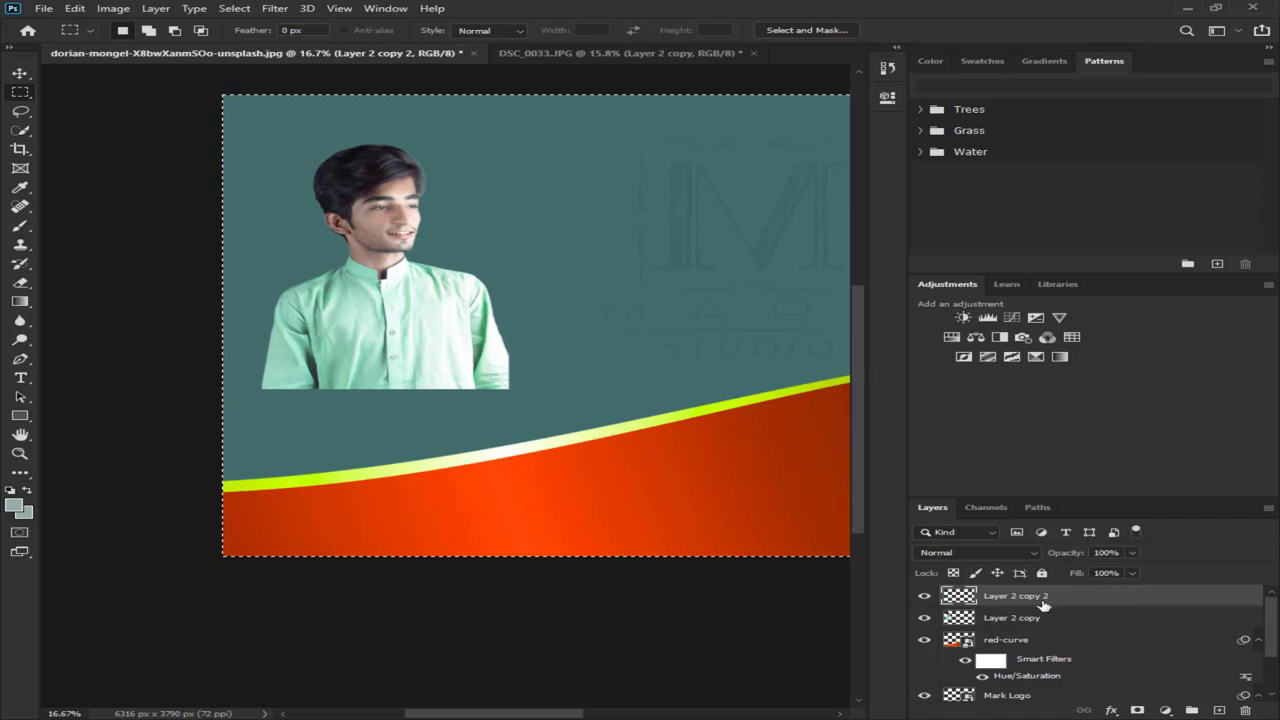
left_click(1030, 620)
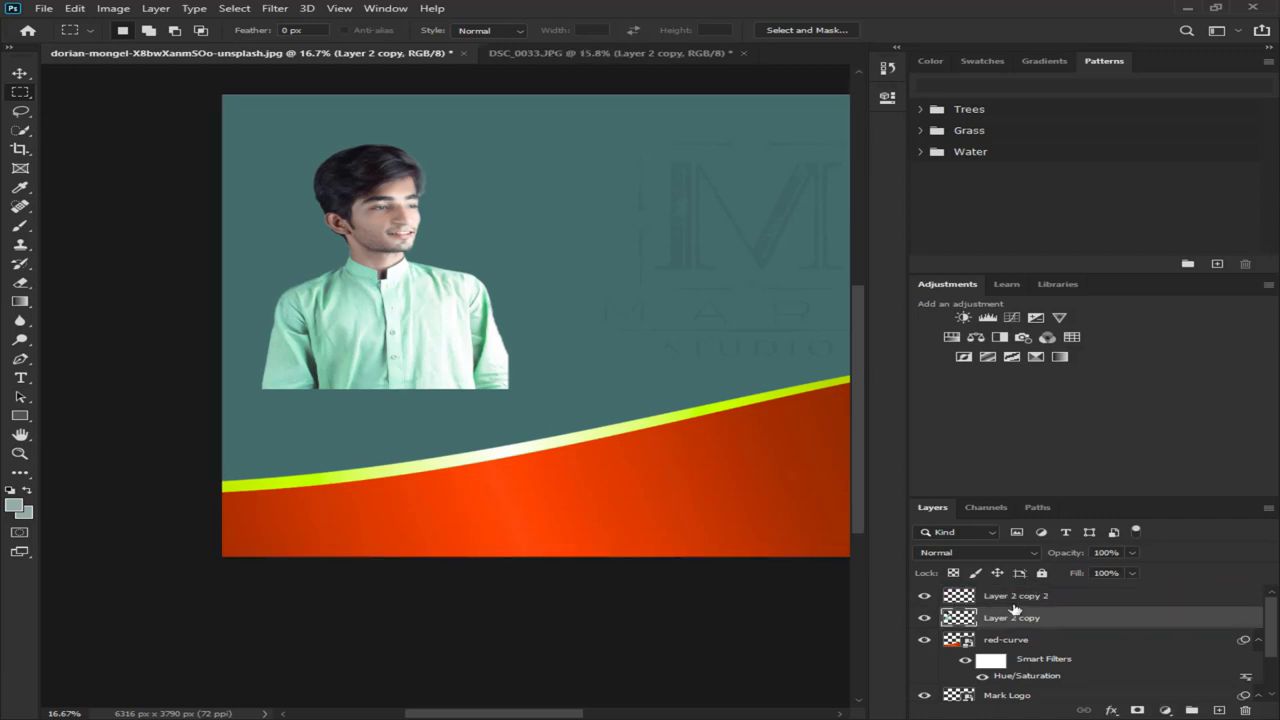
left_click_drag(1007, 618, 1000, 592)
left_click(971, 616)
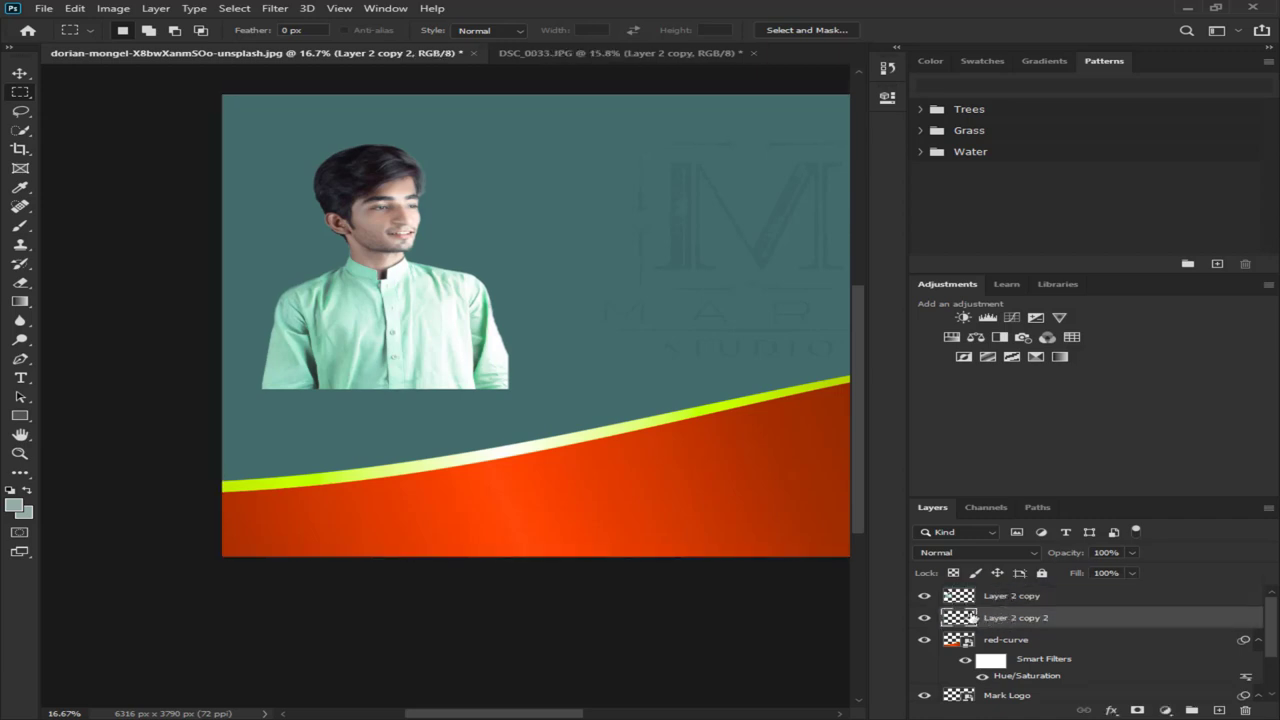
Select the Brush tool with white (#ffffff) as the foreground colour
key("b")
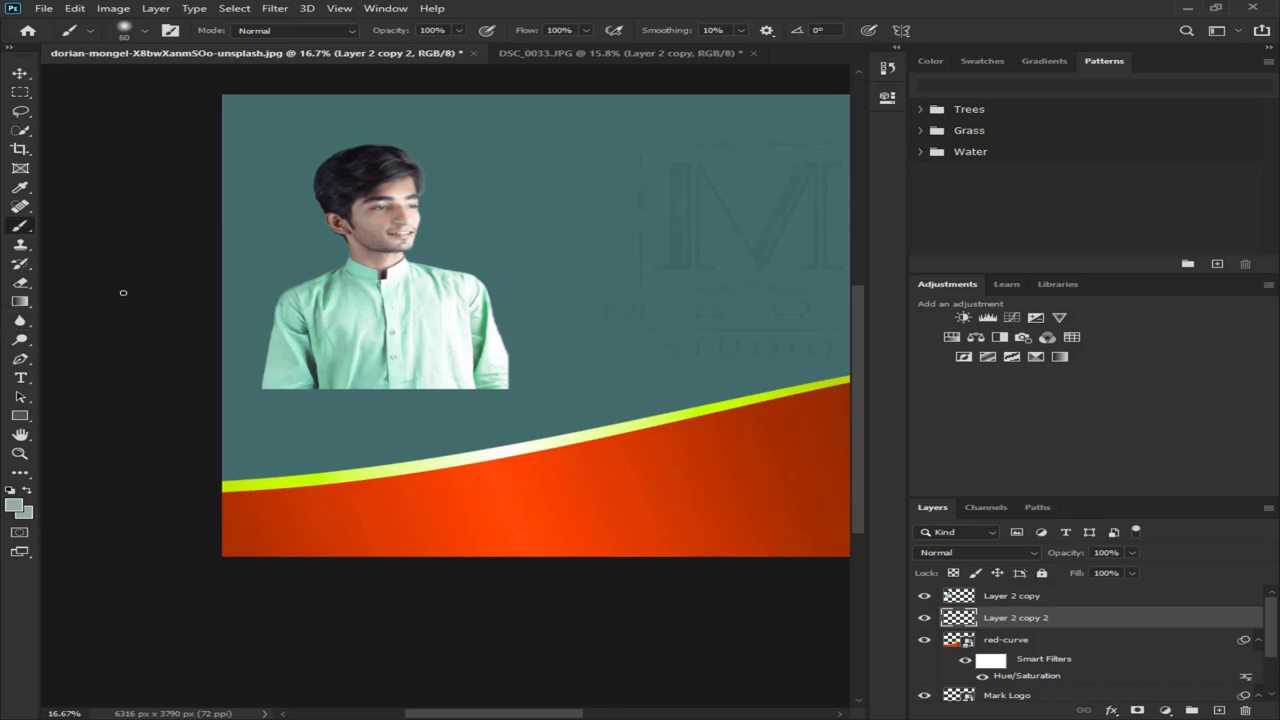
left_click(14, 504)
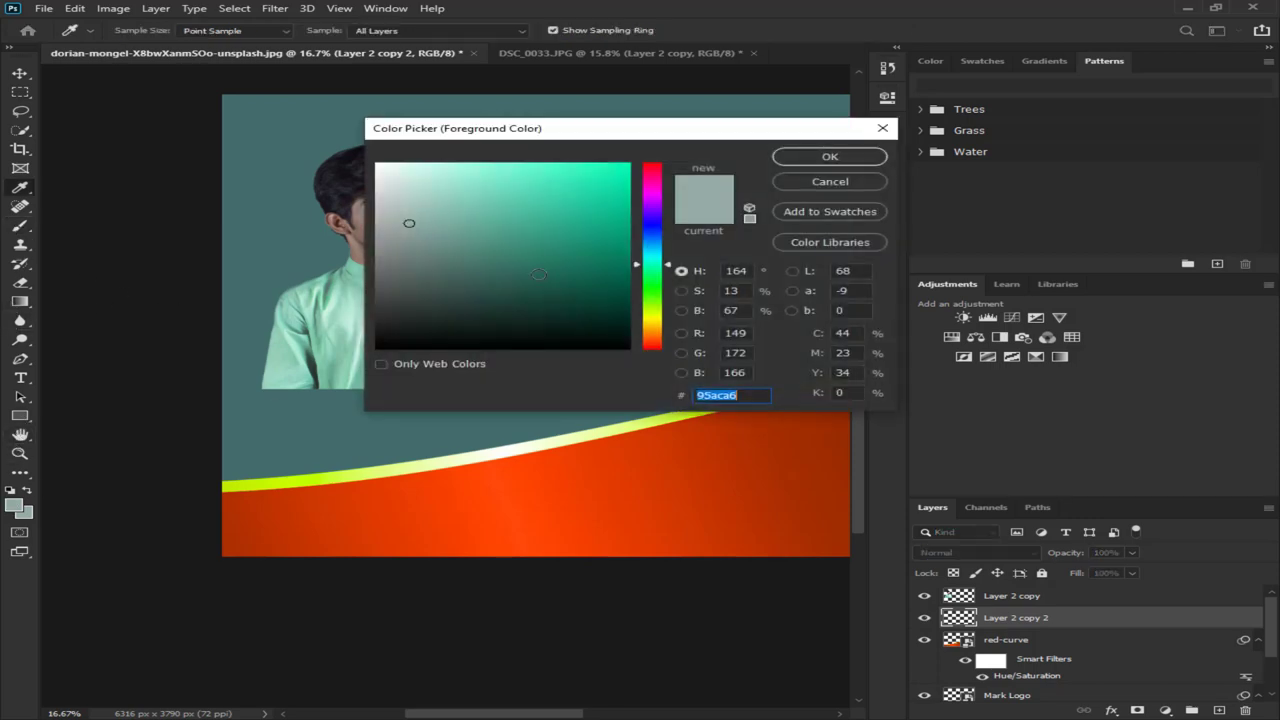
type("ffffff")
key("Return")
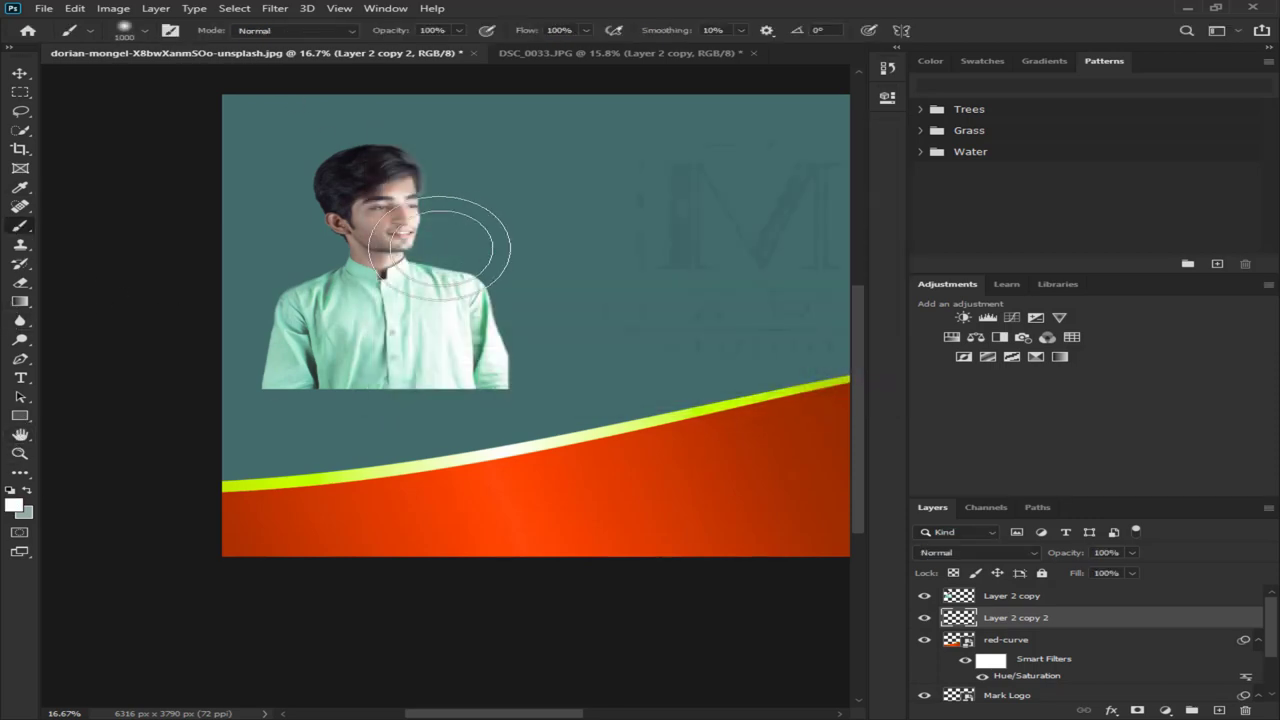
Paint a large white glow behind the head and scale it into place
key("bracketright")
key("bracketright")
key("bracketright")
left_click(395, 225)
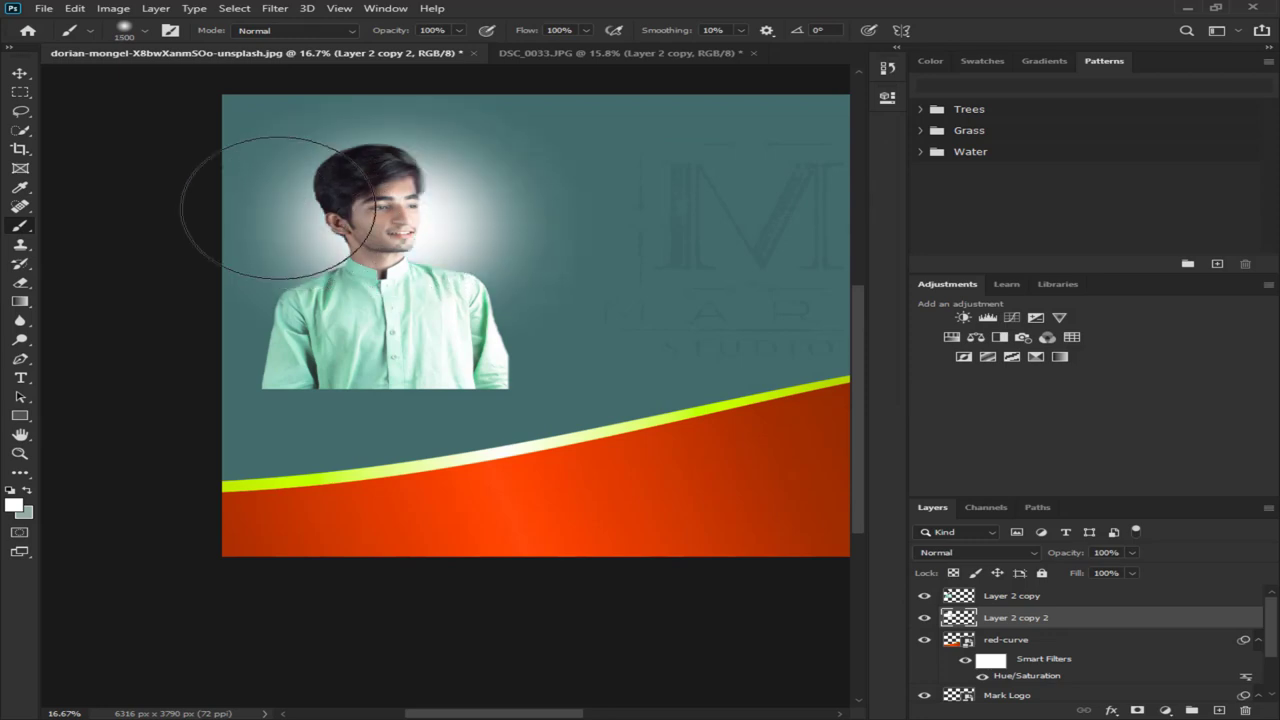
left_click(20, 75)
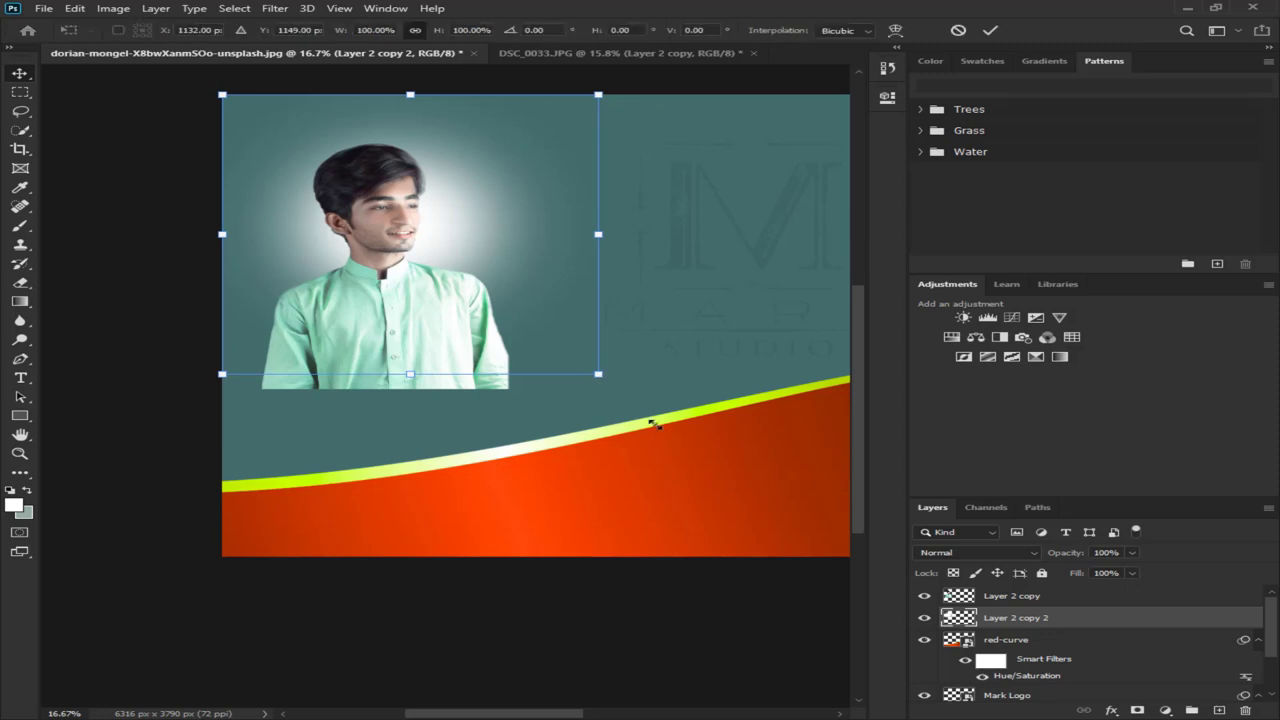
left_click_drag(604, 380, 790, 520)
left_click_drag(597, 406, 466, 384)
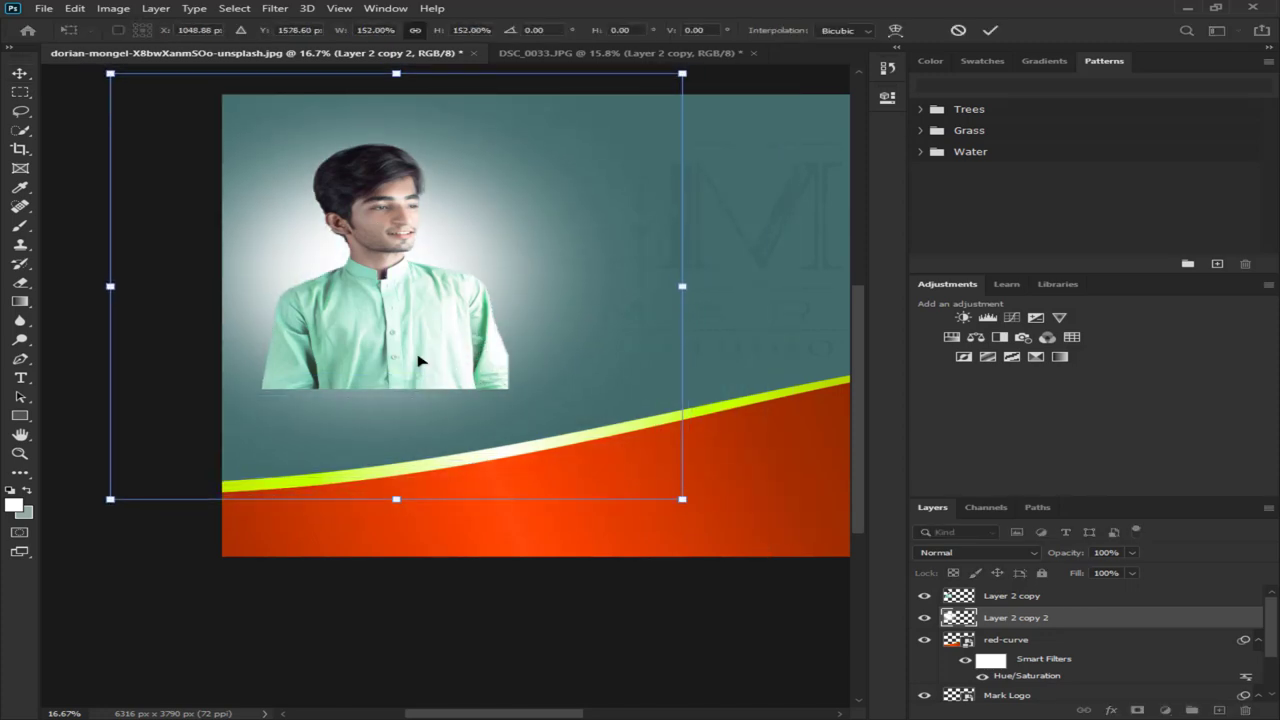
left_click_drag(697, 507, 694, 514)
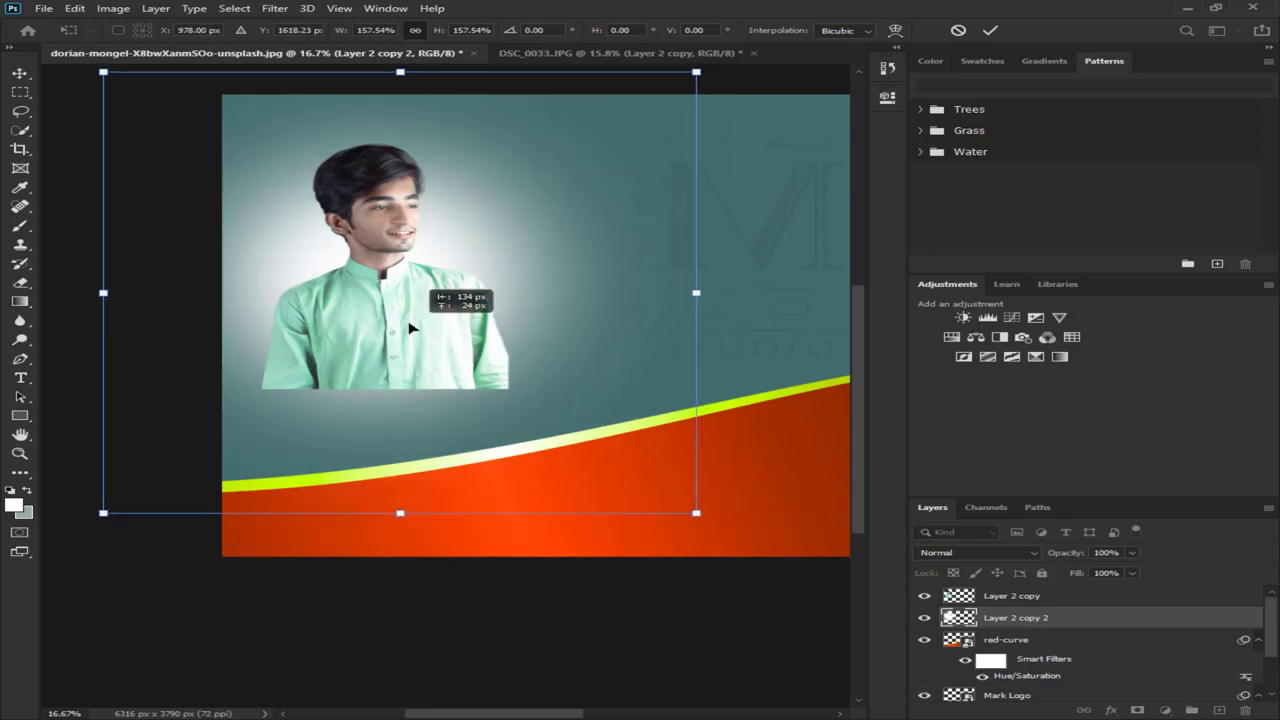
left_click_drag(414, 320, 406, 311)
key("Return")
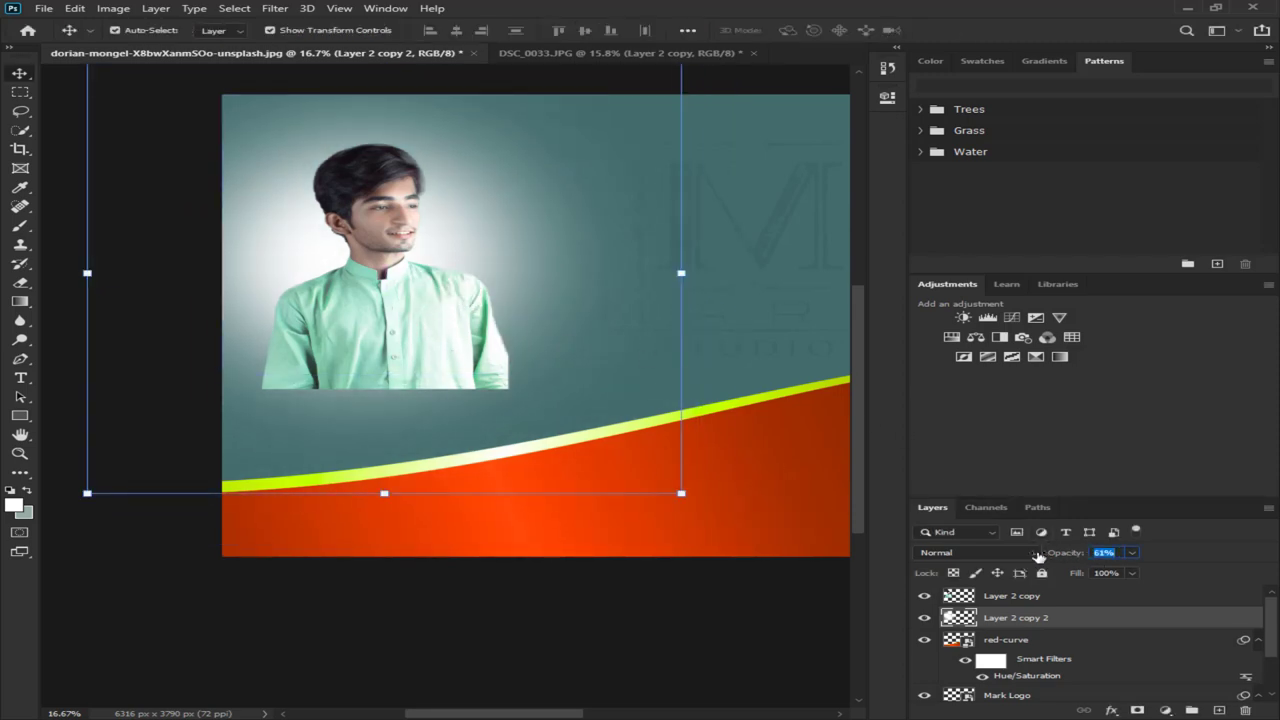
Fade Layer 2 copy 2 to 61% opacity and 92% fill, then select the portrait layer
left_click_drag(1039, 556, 1040, 557)
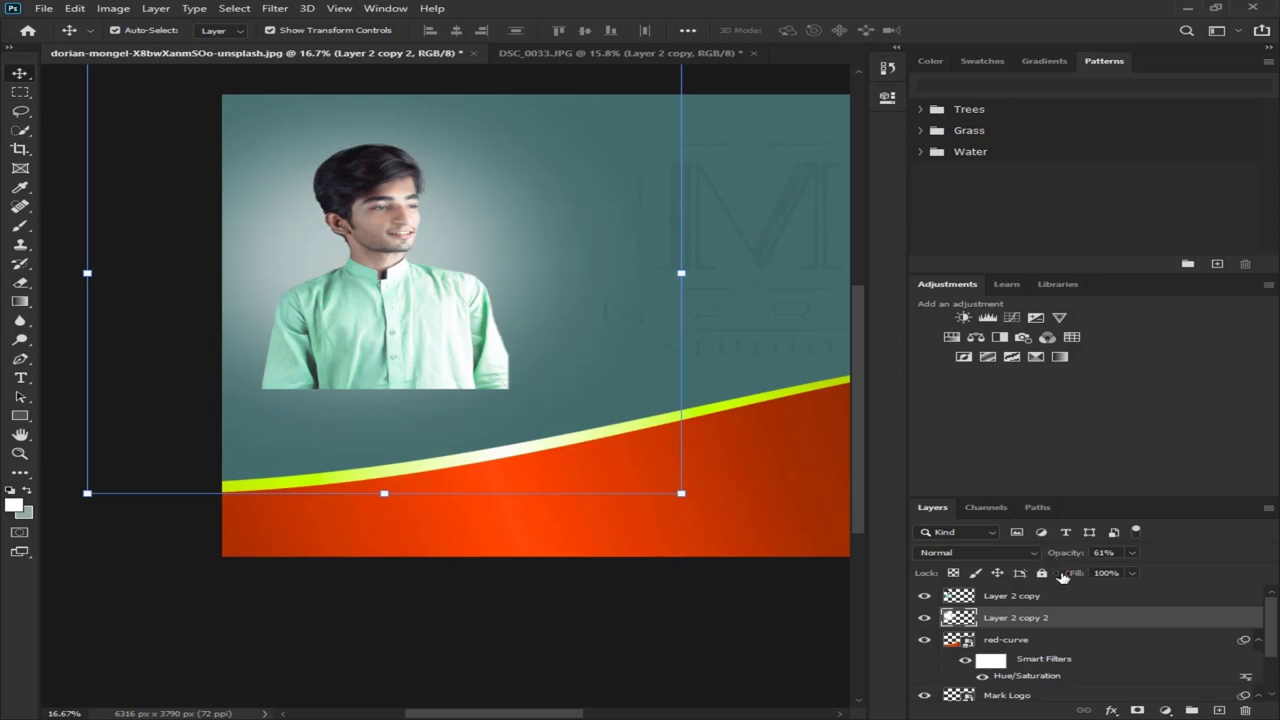
key("ctrl+minus")
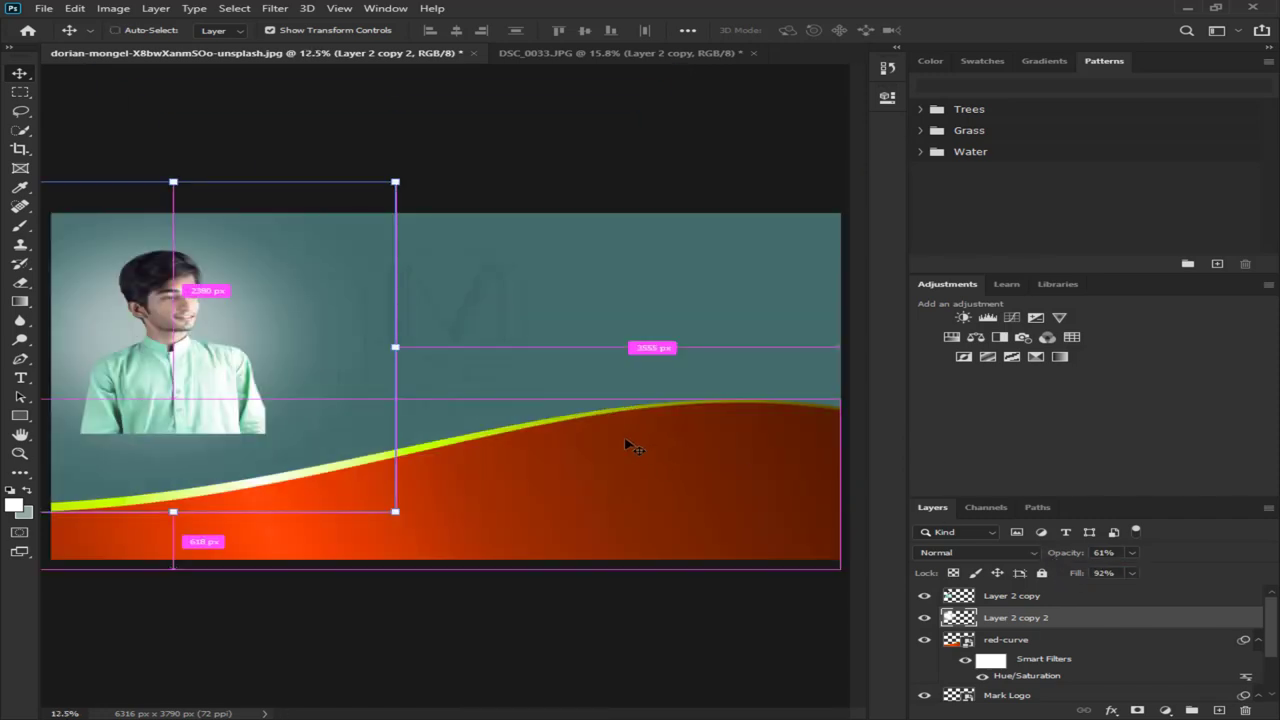
key("ctrl+plus")
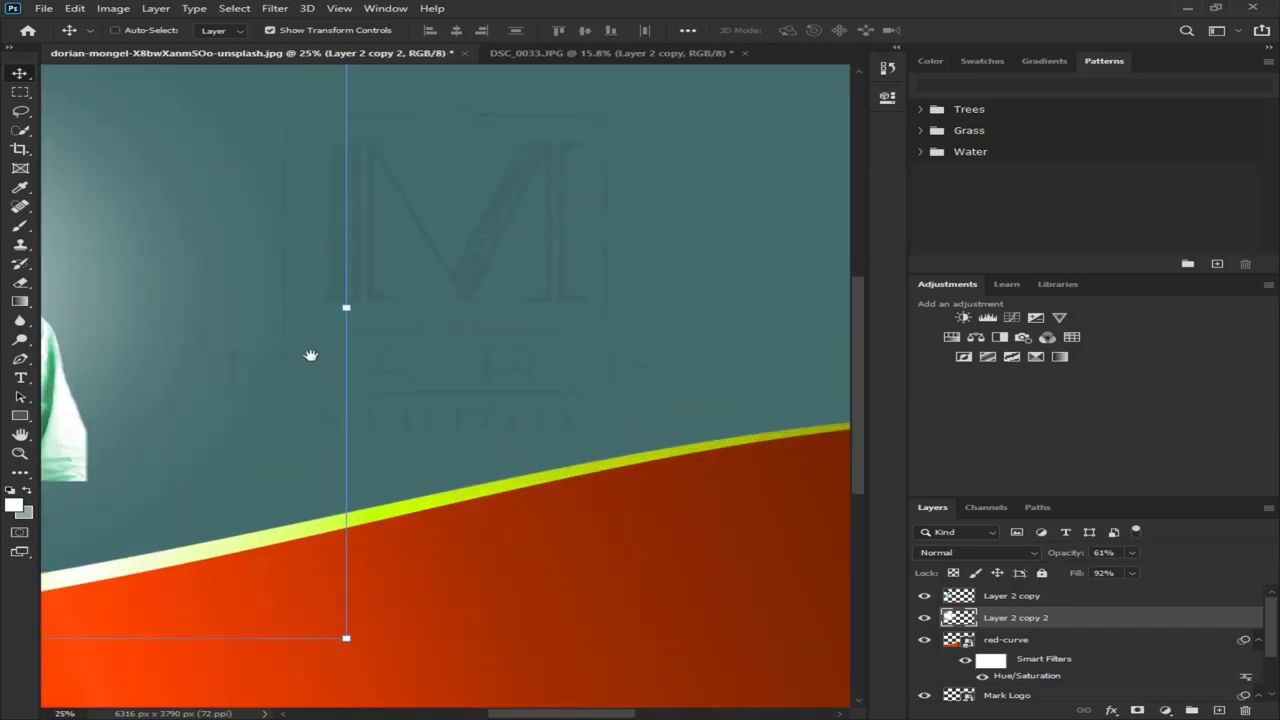
left_click_drag(309, 354, 663, 371)
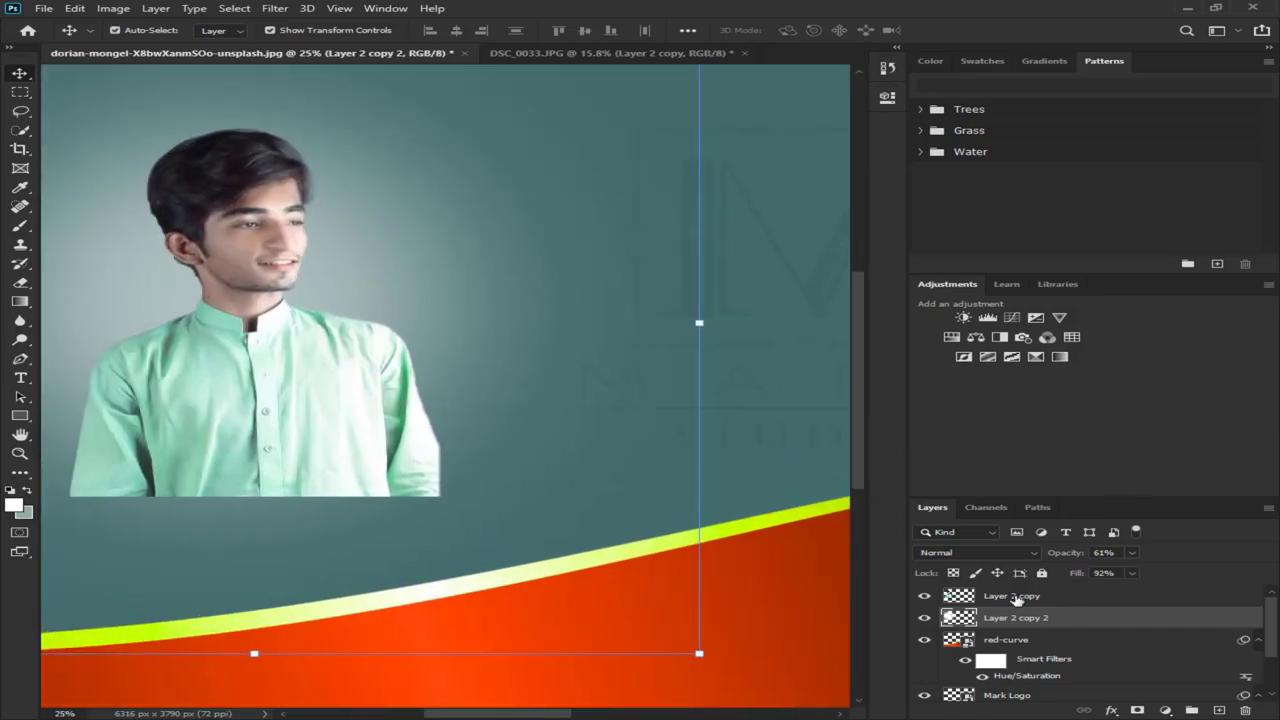
left_click(968, 594)
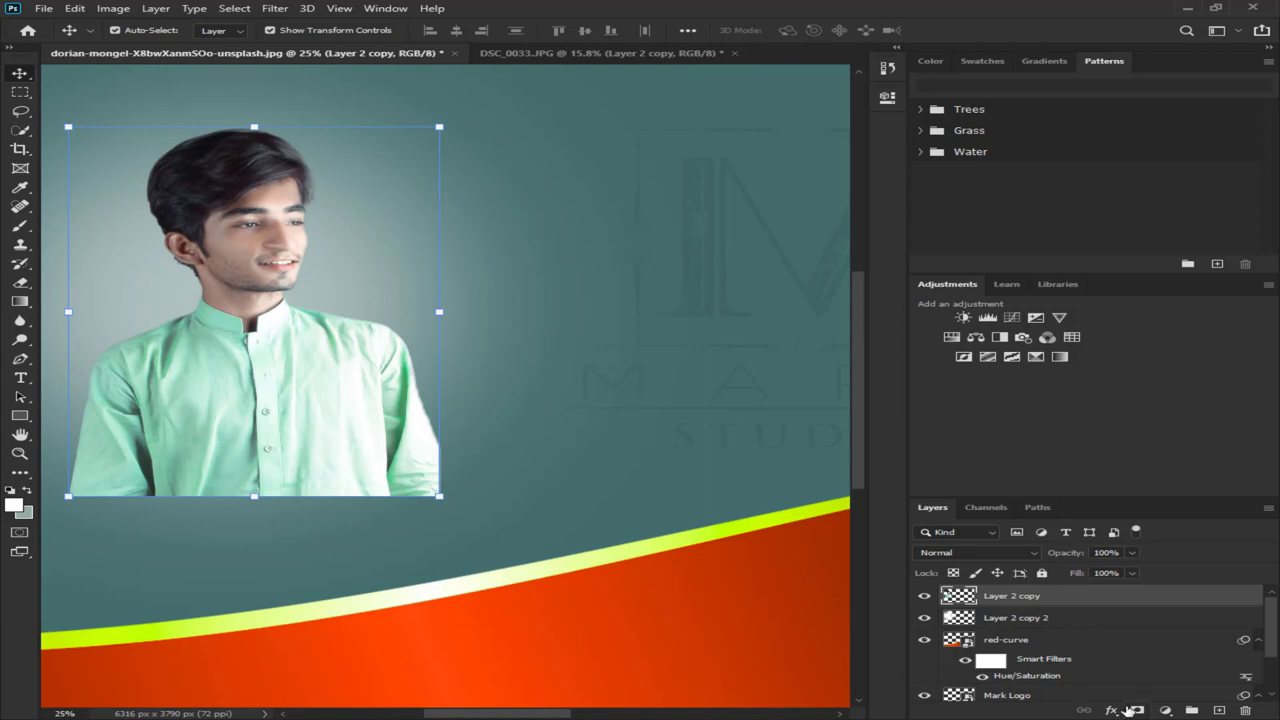
Mask the portrait and paint black with a 400 soft brush along the shirt's bottom edge
left_click(1133, 710)
key("b")
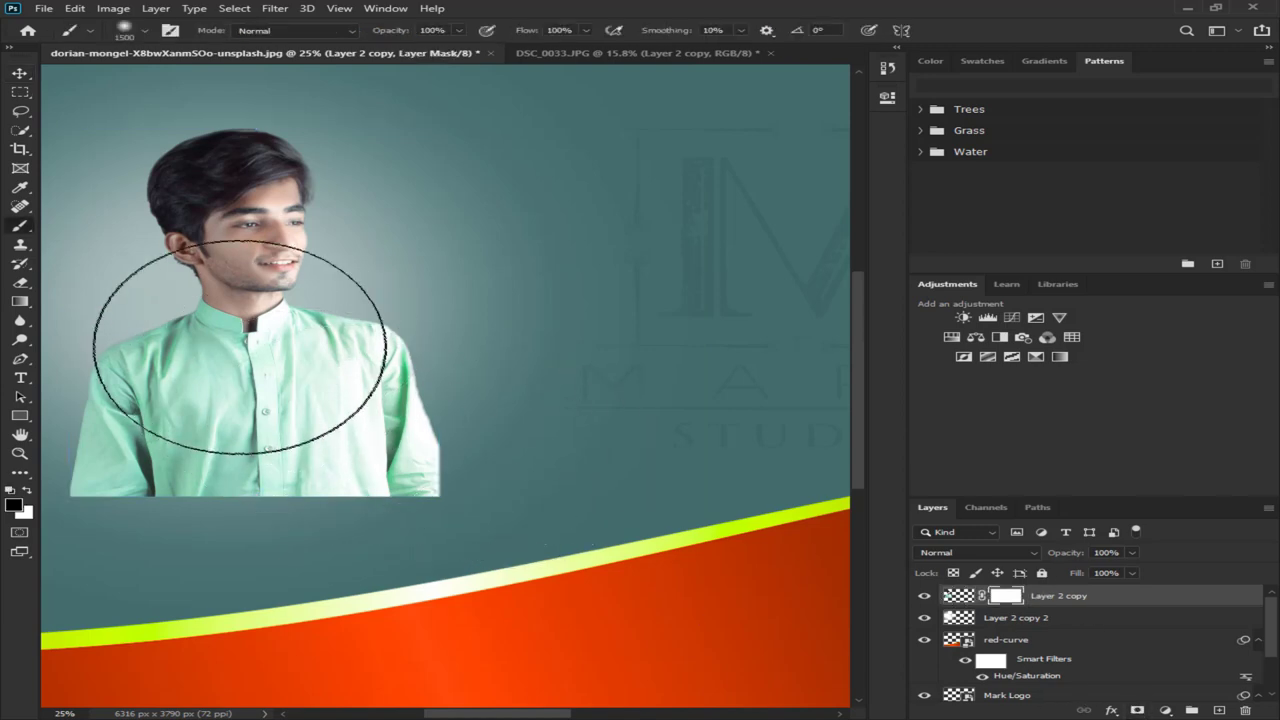
key("bracketleft")
key("bracketleft")
key("bracketleft")
key("bracketleft")
key("bracketleft")
key("bracketleft")
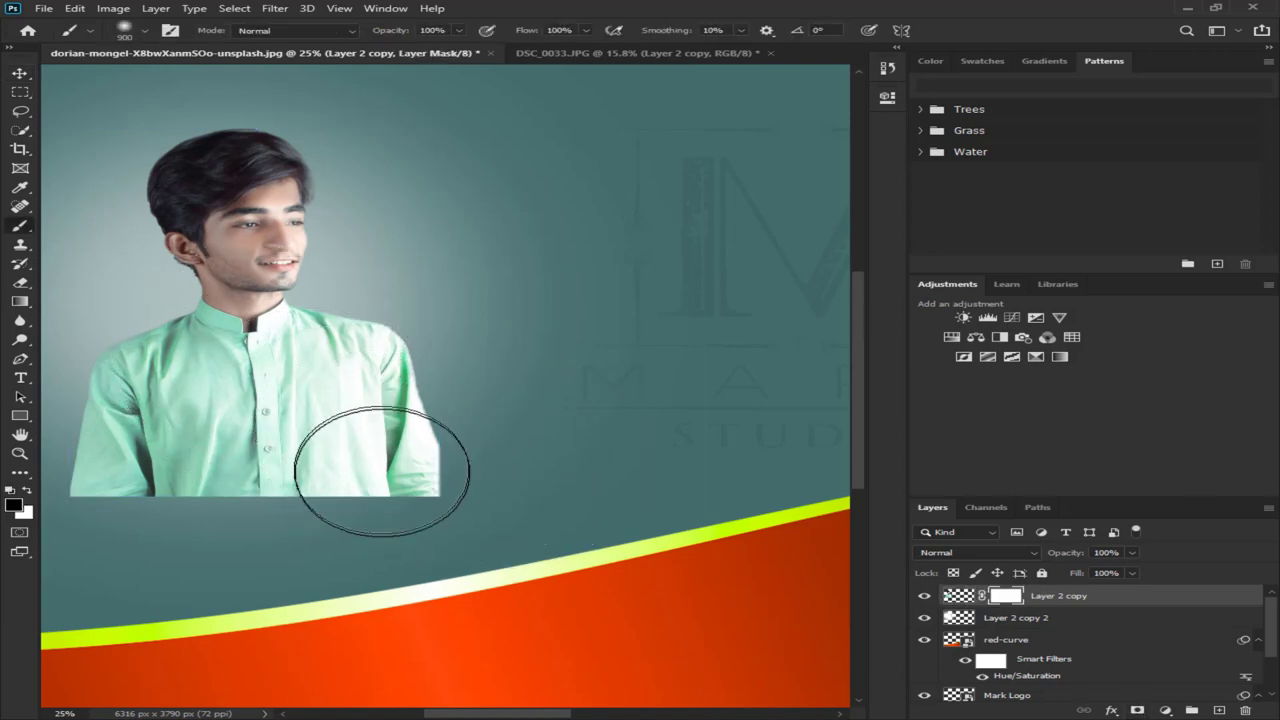
key("bracketleft")
key("bracketleft")
key("bracketleft")
key("bracketleft")
left_click_drag(399, 510, 441, 490)
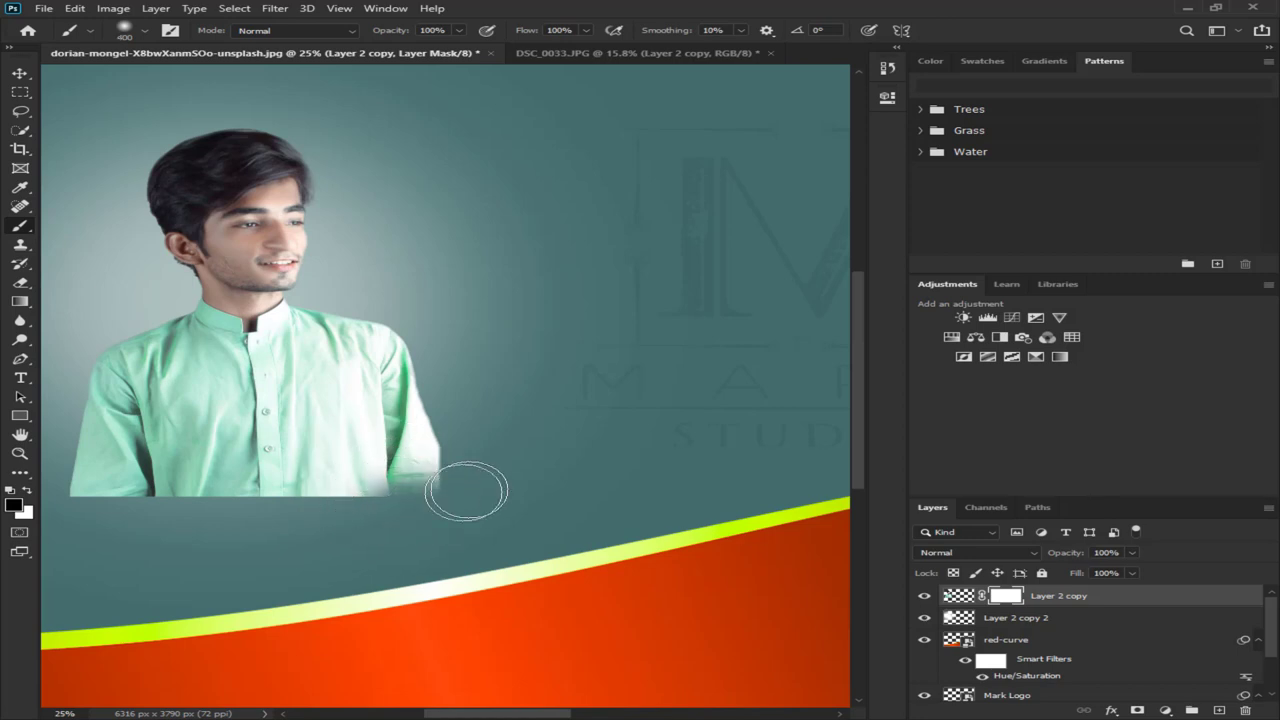
mouse_move(480, 449)
left_mouse_down()
mouse_move(320, 509)
mouse_move(84, 458)
mouse_move(40, 490)
left_mouse_up()
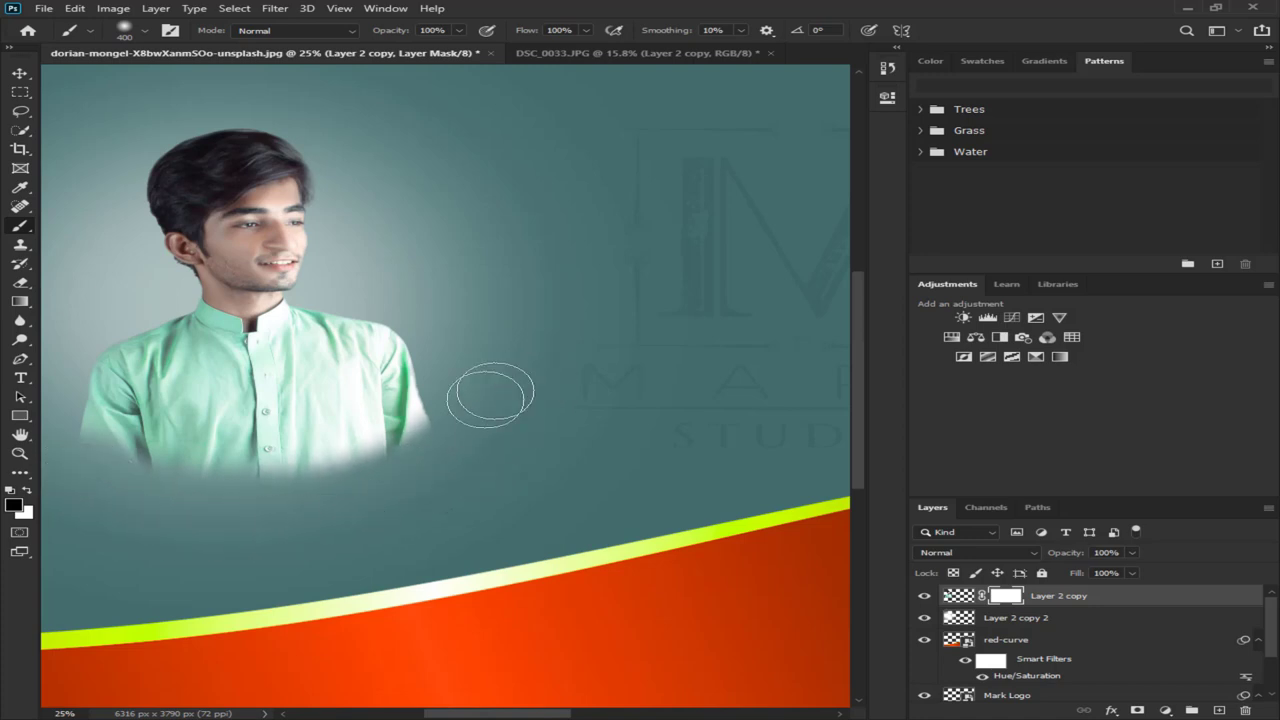
left_click_drag(297, 516, 400, 457)
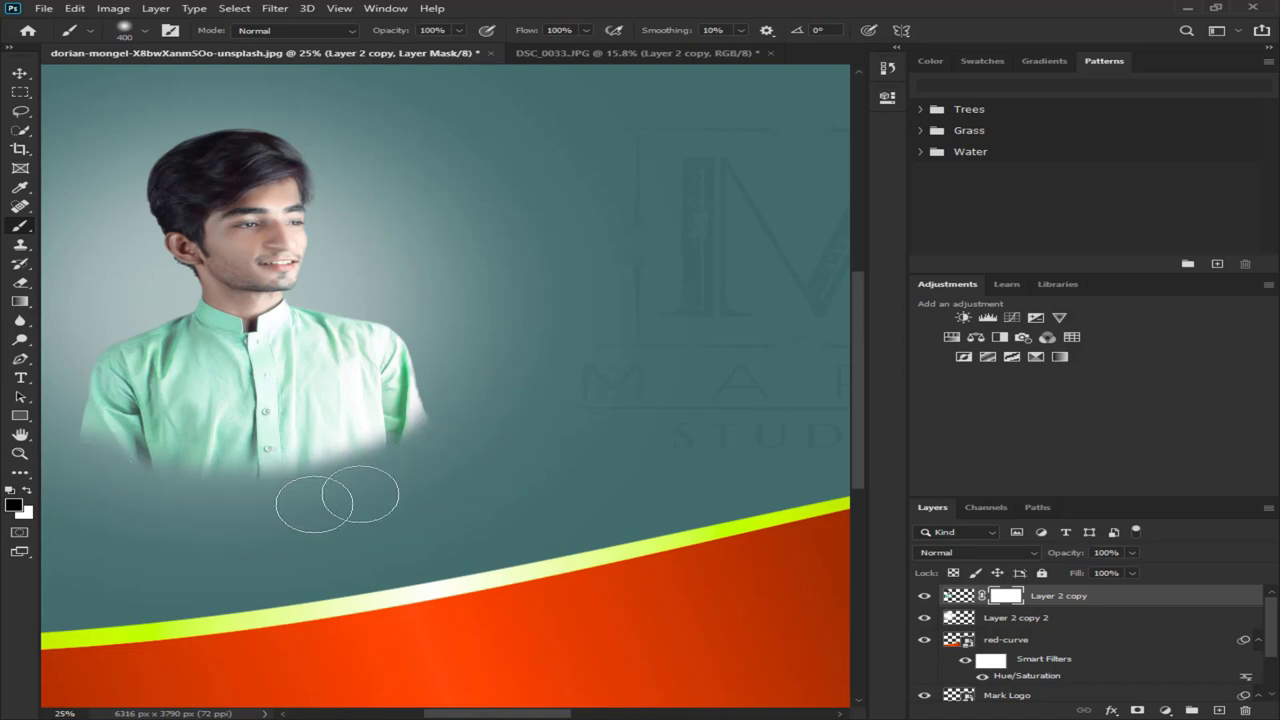
Apply the layer mask permanently and fit the whole banner on screen
key("ctrl+minus")
key("ctrl+minus")
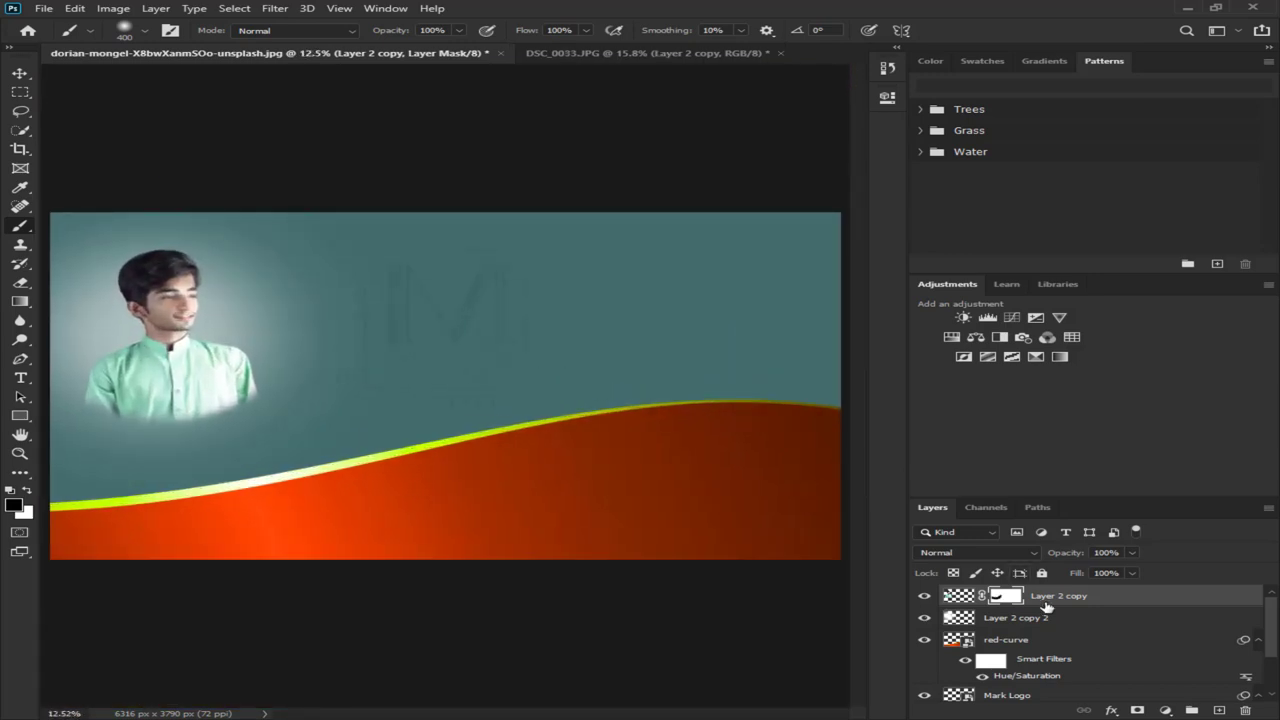
right_click(1012, 605)
left_click(1110, 504)
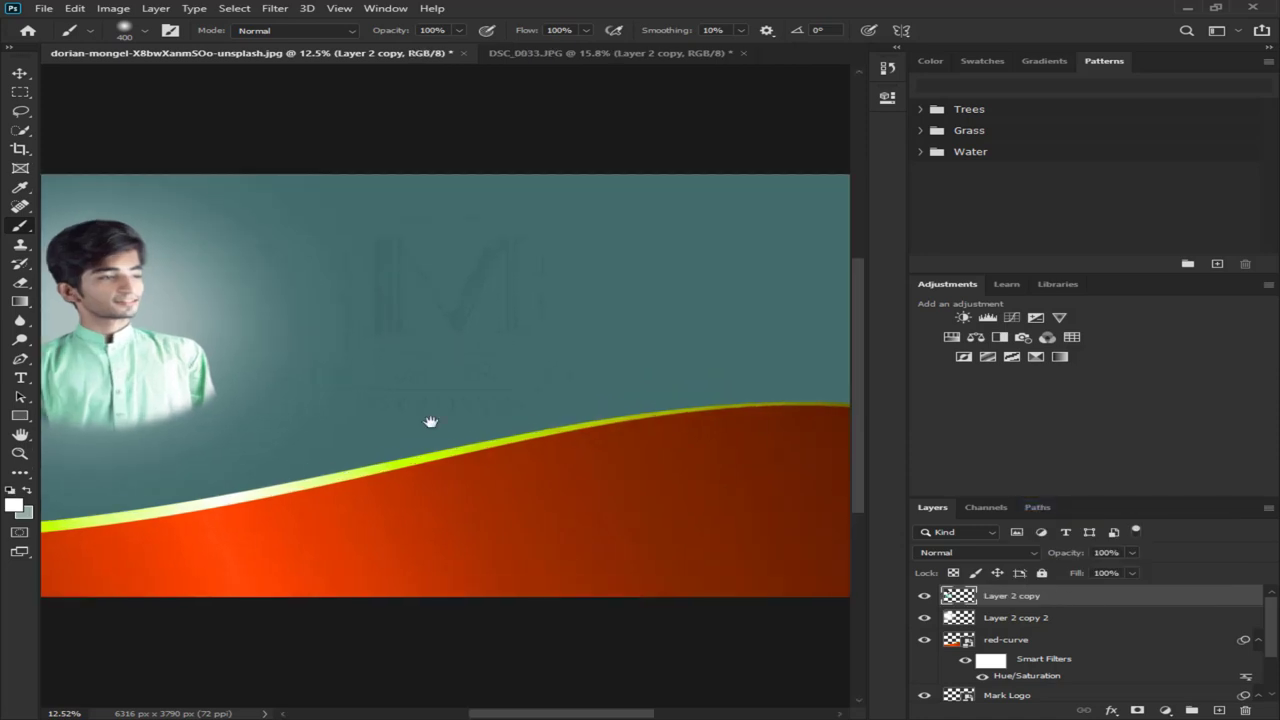
scroll(691, 486, "up", 1)
scroll(583, 449, "up", 1)
scroll(409, 334, "up", 1)
scroll(503, 392, "up", 1)
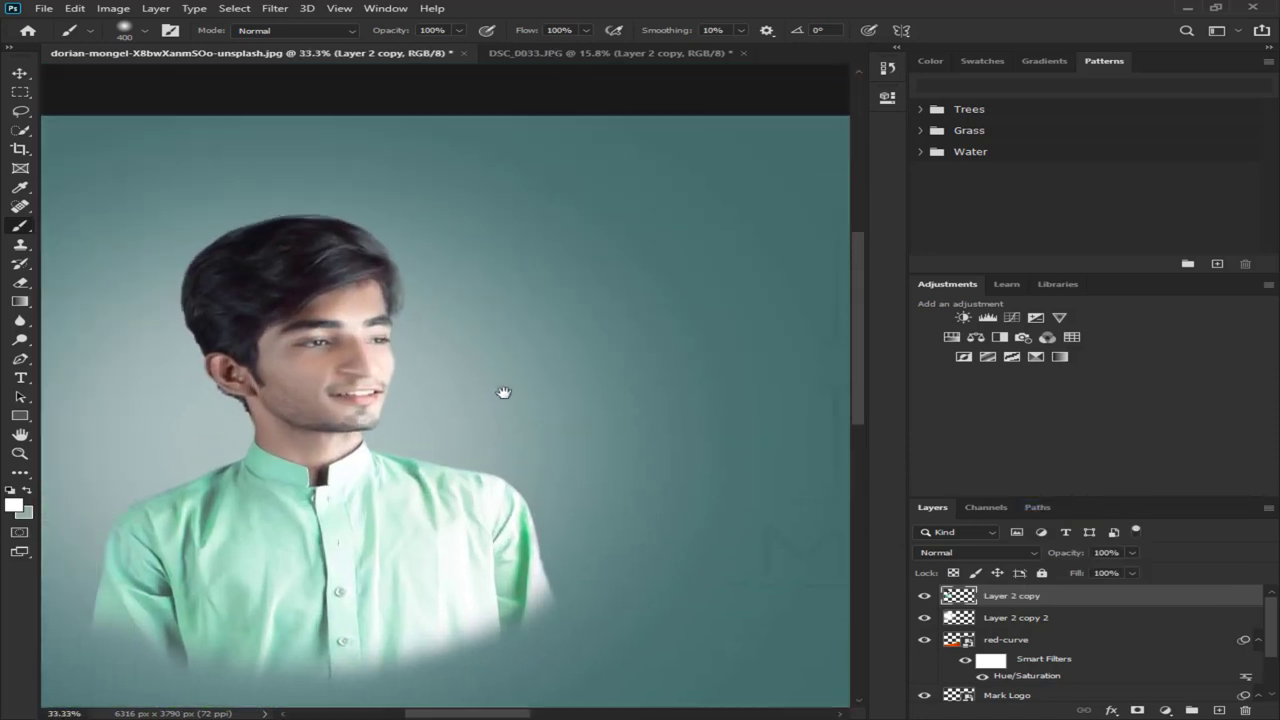
key("ctrl+0")
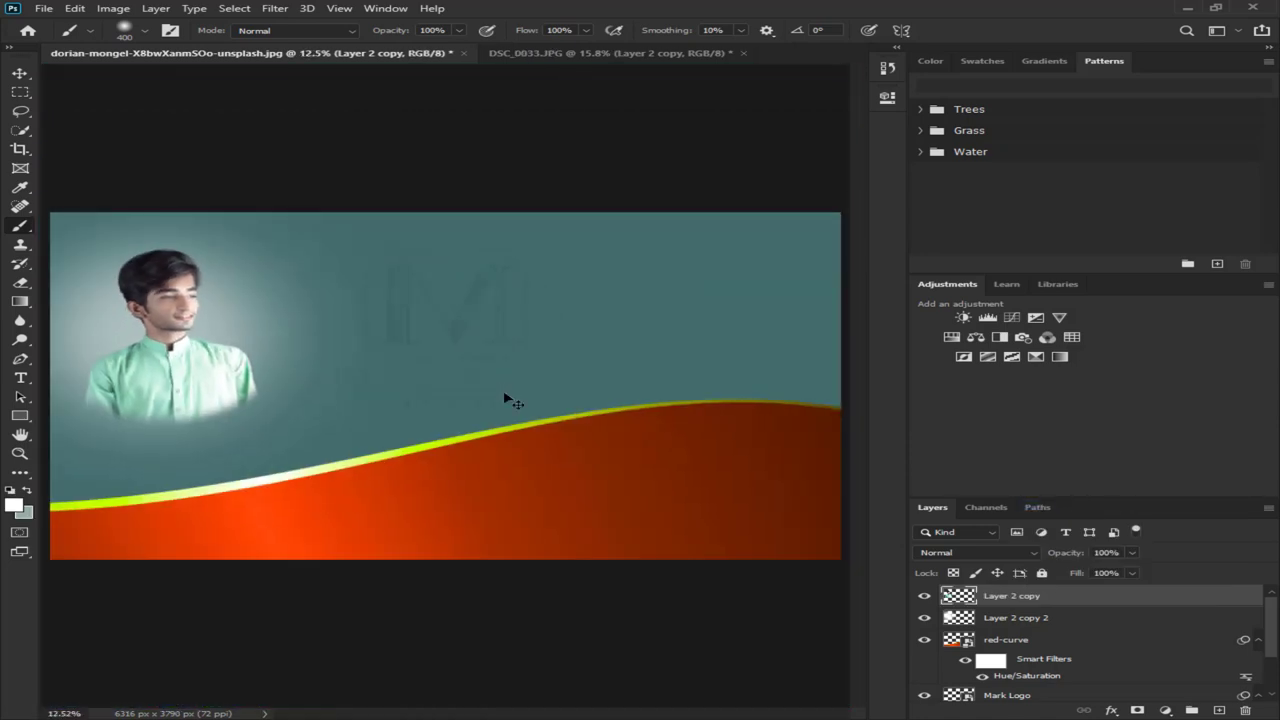
Bring the red feather into the banner and move it toward the upper right
left_click(518, 52)
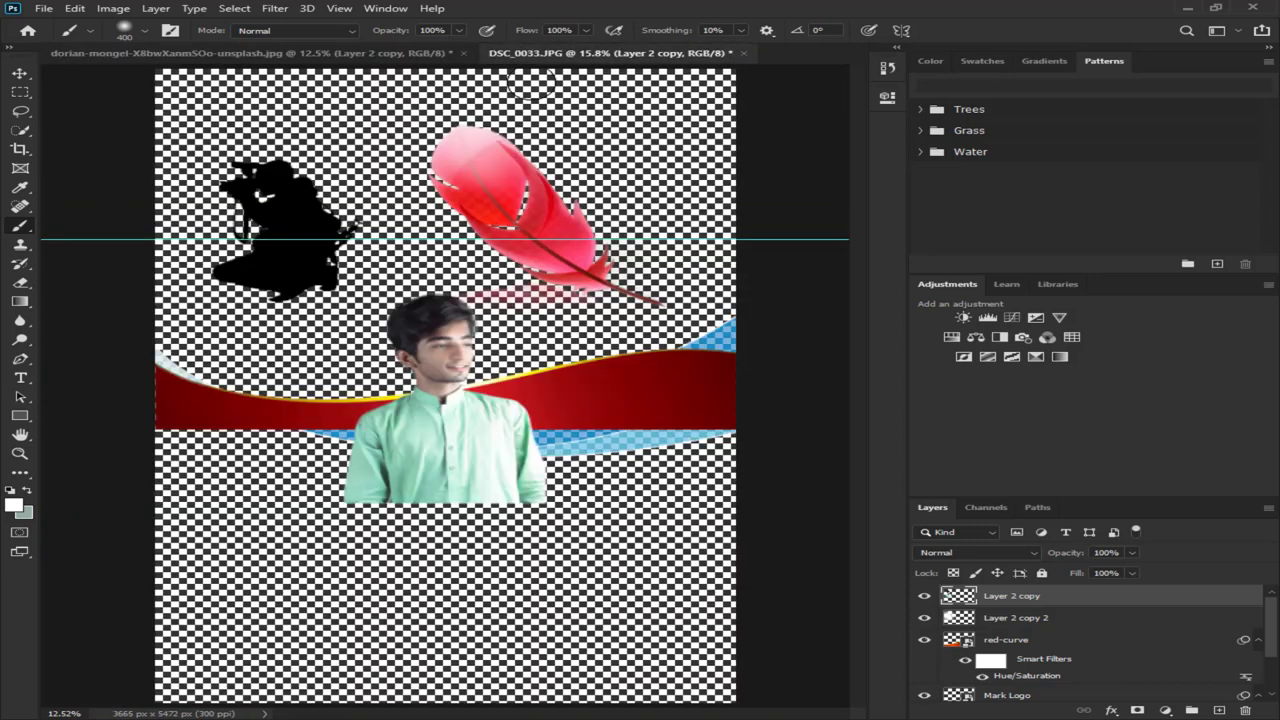
mouse_move(482, 172)
left_mouse_down()
mouse_move(405, 313)
mouse_move(427, 337)
mouse_move(630, 342)
left_mouse_up()
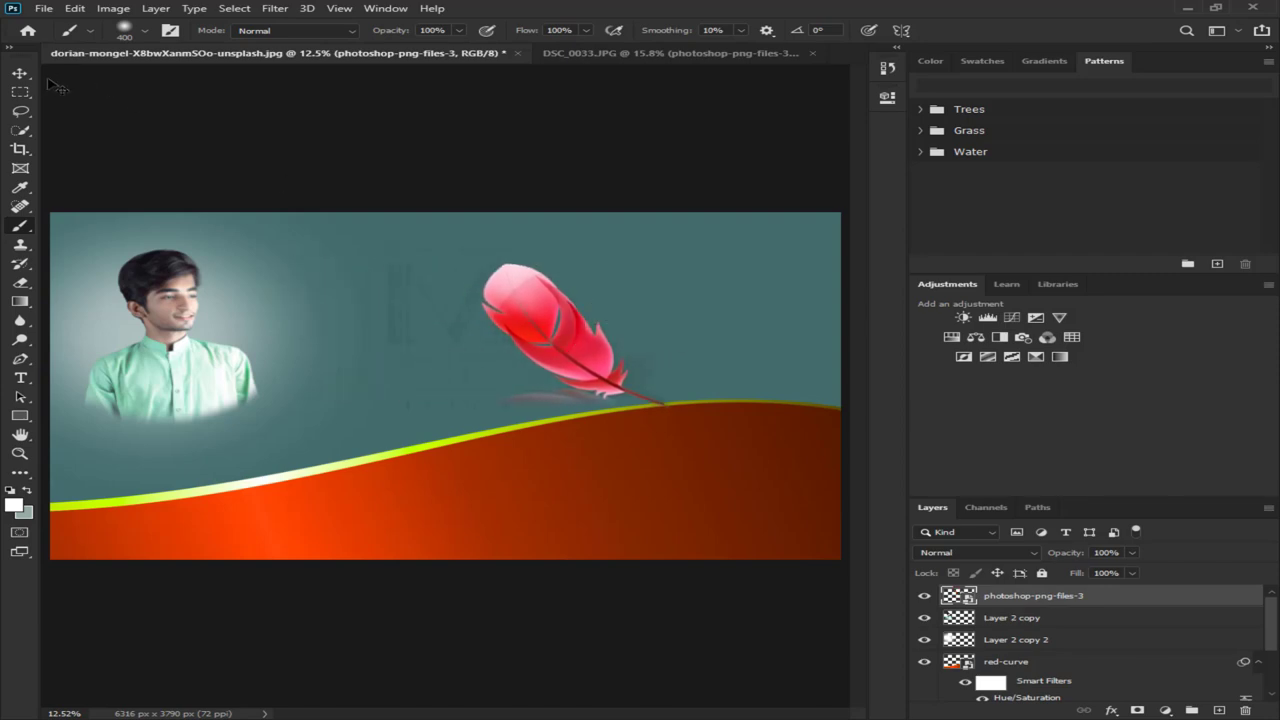
left_click(20, 73)
left_click_drag(668, 268, 796, 241)
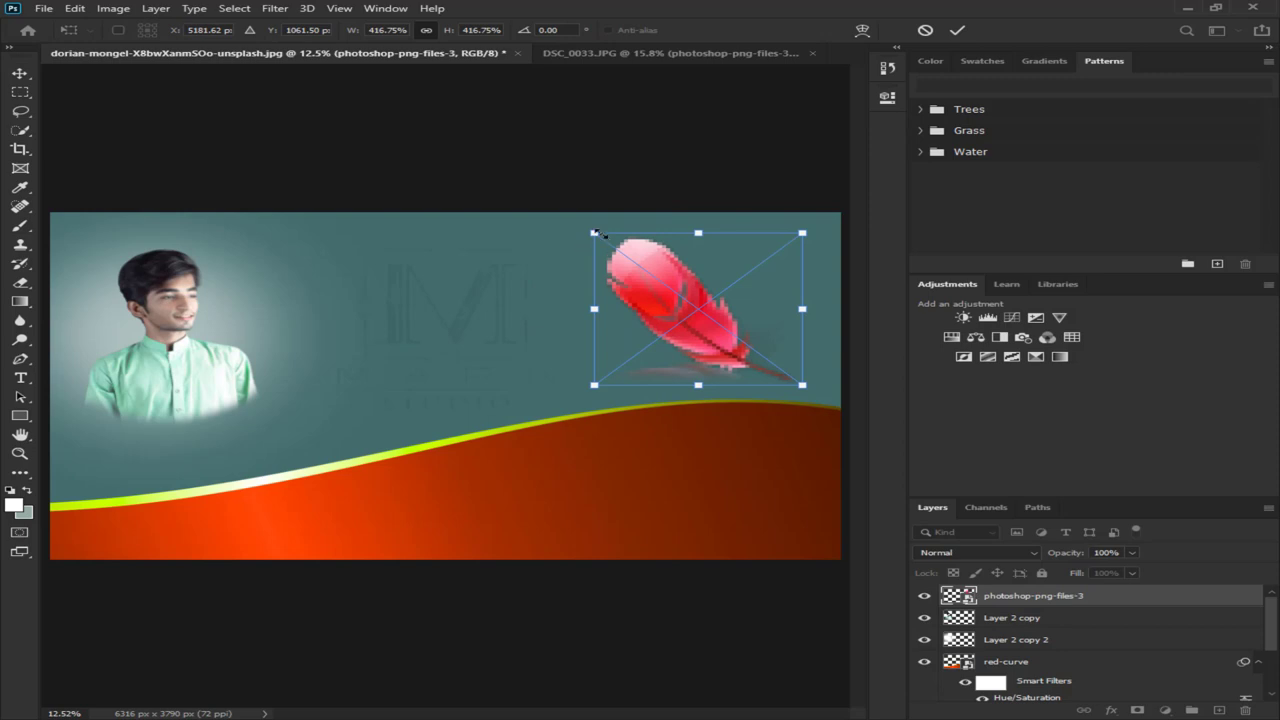
Enlarge, flip and mirror the feather, placing it top-right above the curve
left_click_drag(595, 233, 245, 160)
left_click_drag(493, 238, 567, 267)
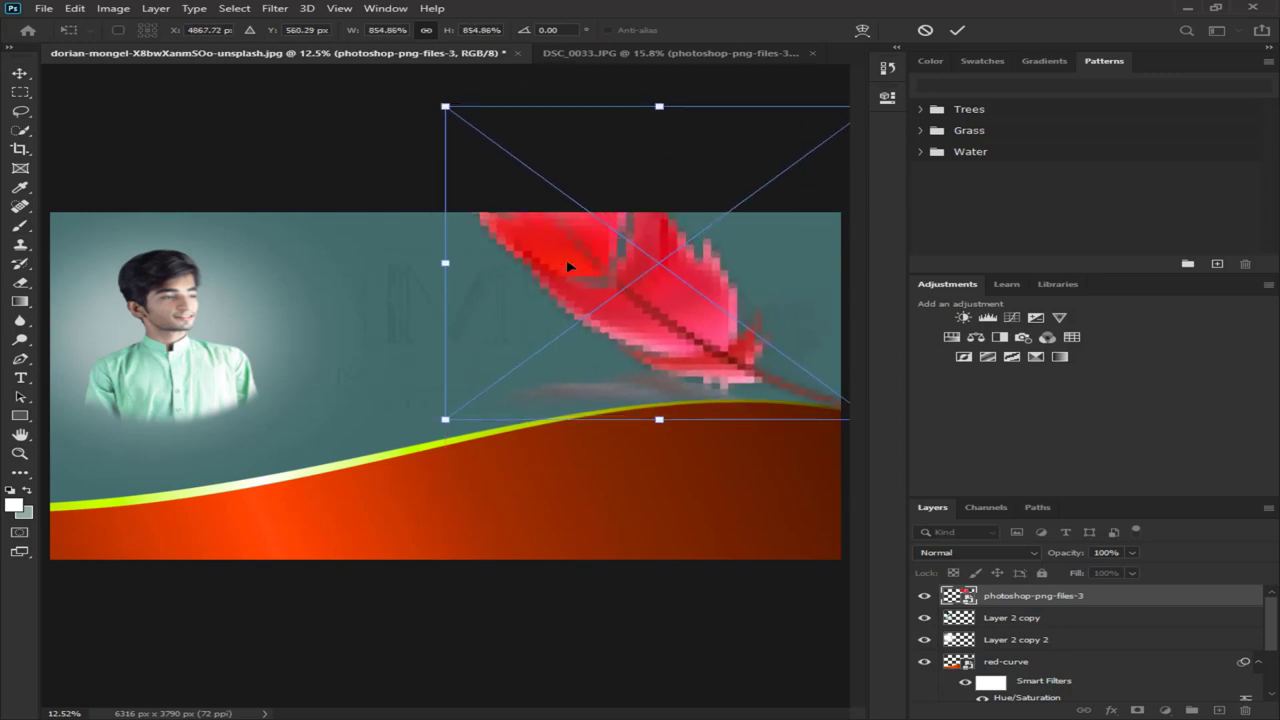
left_click_drag(663, 104, 665, 416)
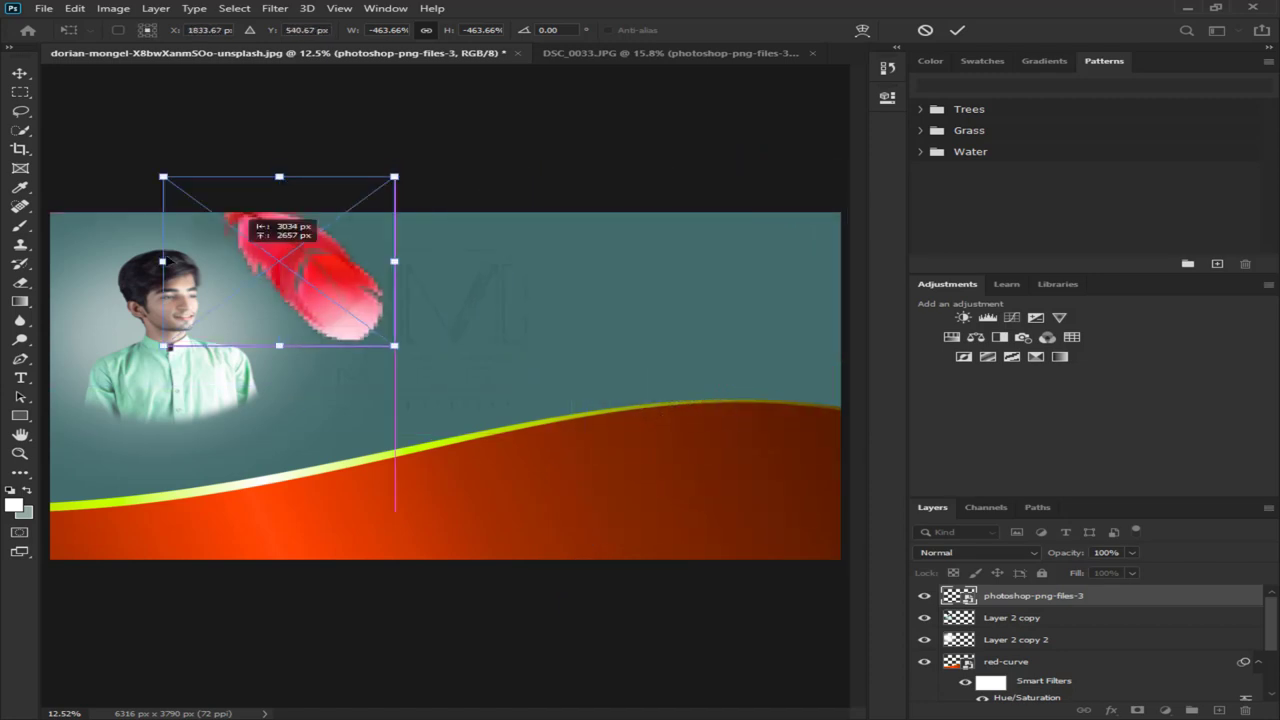
mouse_move(665, 415)
left_mouse_down()
mouse_move(601, 300)
mouse_move(515, 287)
left_mouse_up()
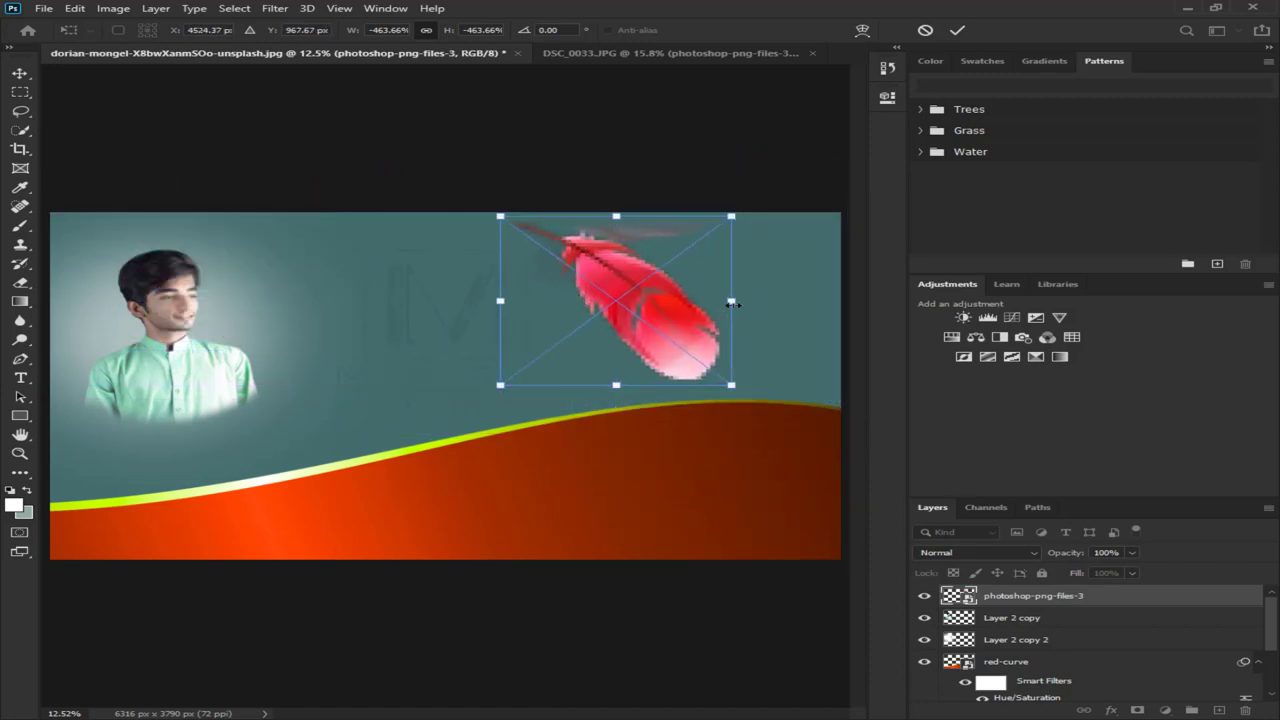
left_click_drag(732, 302, 251, 300)
mouse_move(393, 305)
left_mouse_down()
mouse_move(787, 280)
mouse_move(774, 284)
mouse_move(814, 262)
left_mouse_up()
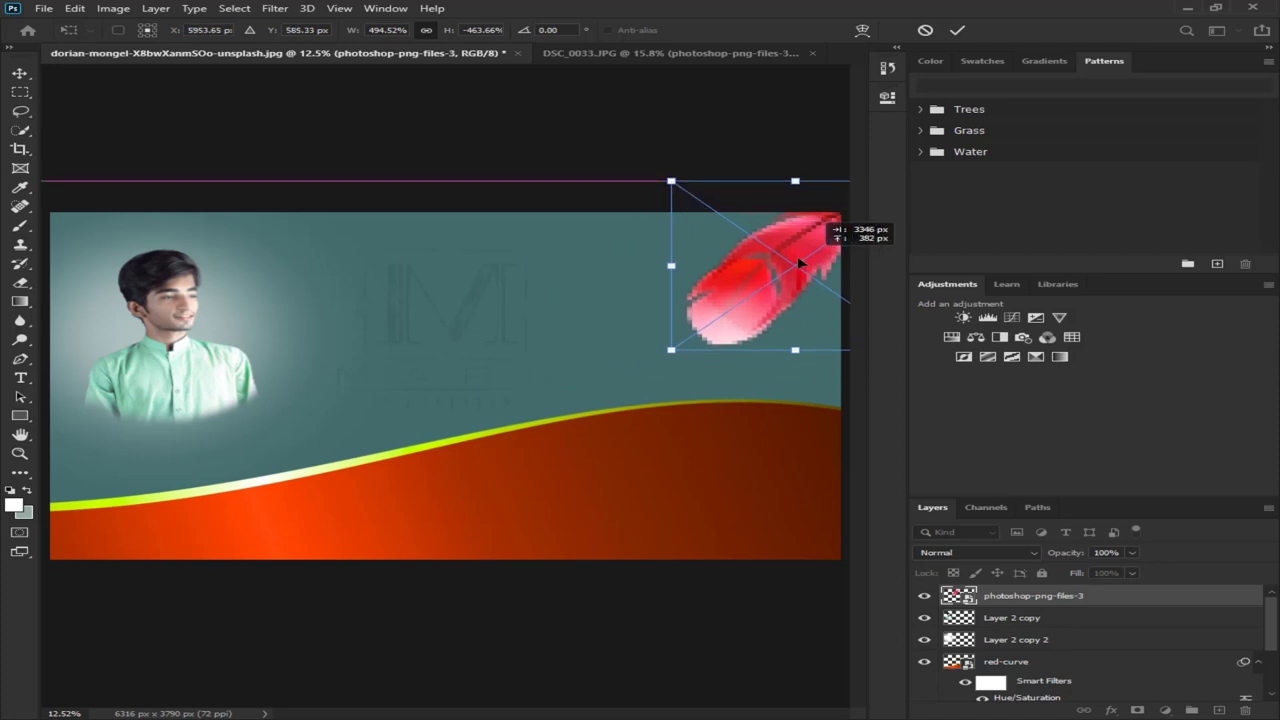
key("Return")
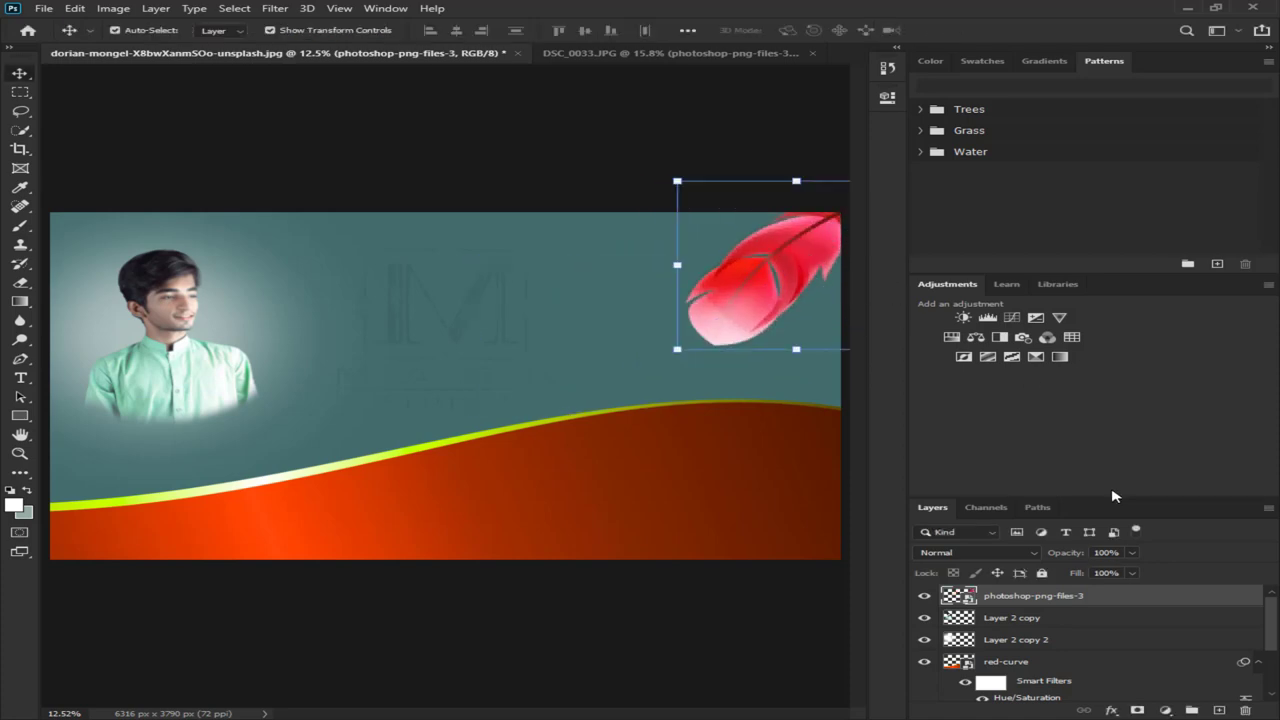
Apply a Motion Blur smart filter to the feather with a shorter distance
left_click(293, 12)
mouse_move(306, 201)
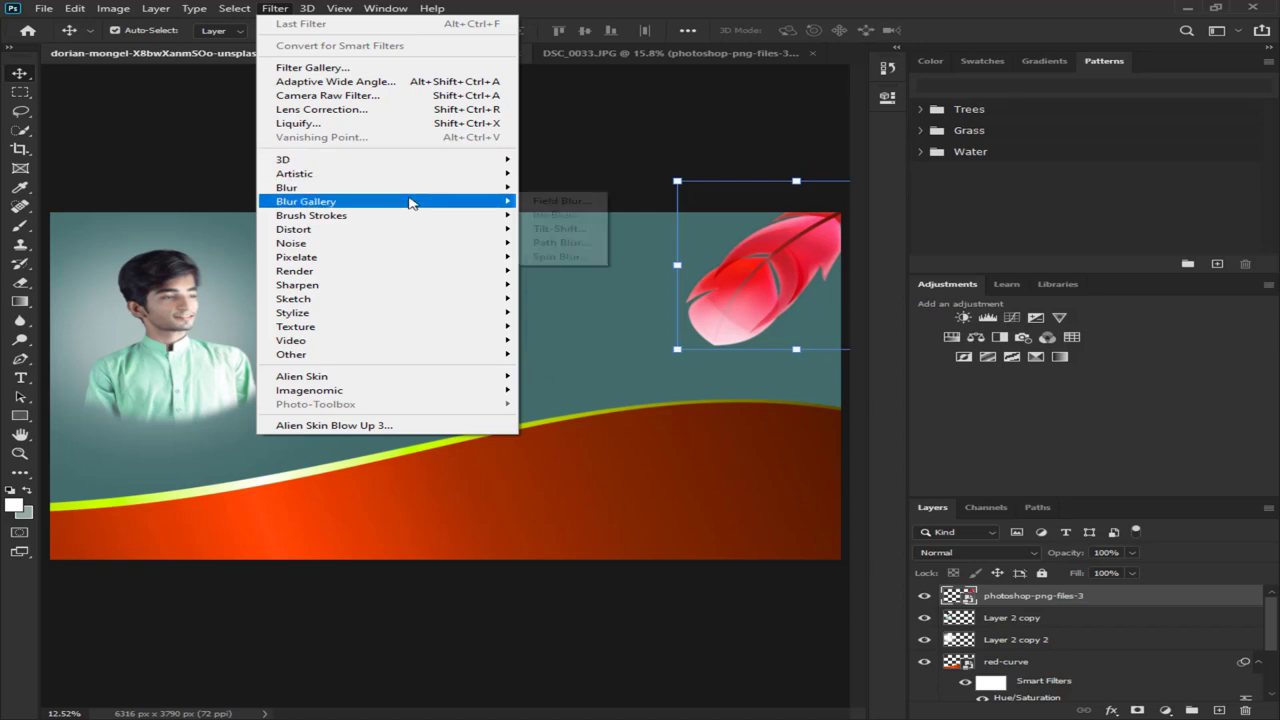
left_click(568, 270)
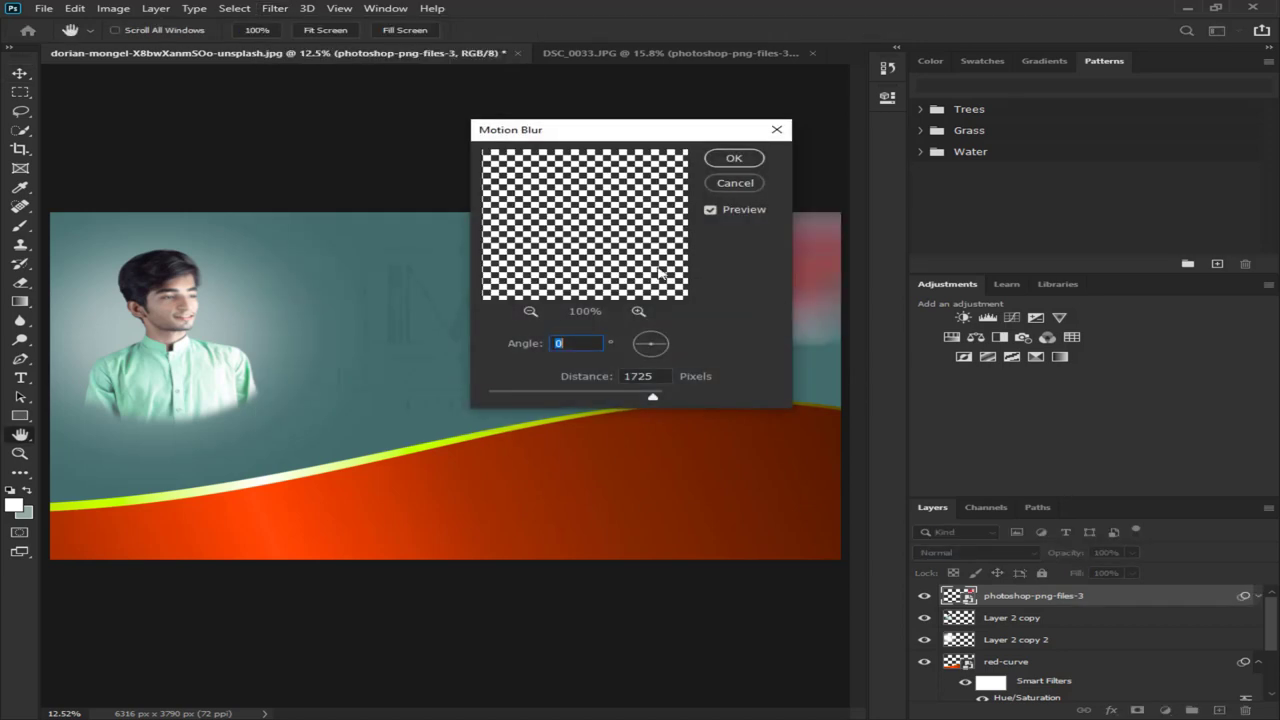
left_click_drag(630, 125, 406, 120)
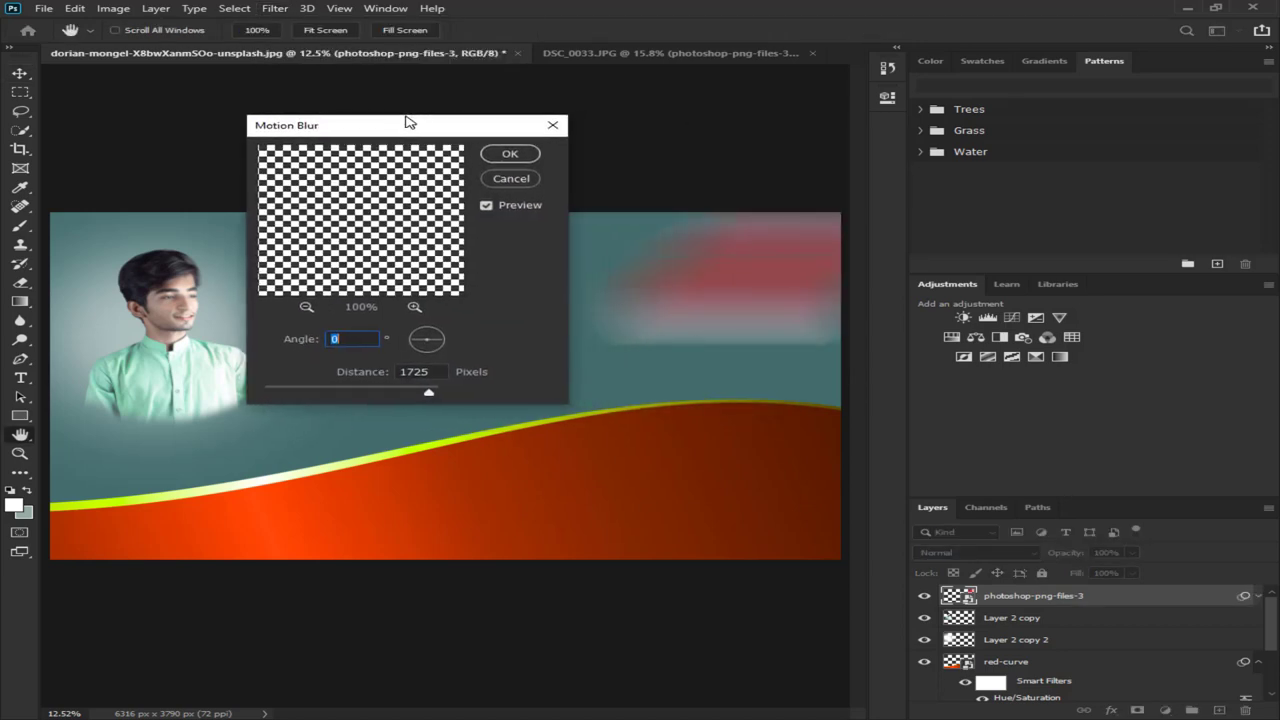
left_click(355, 390)
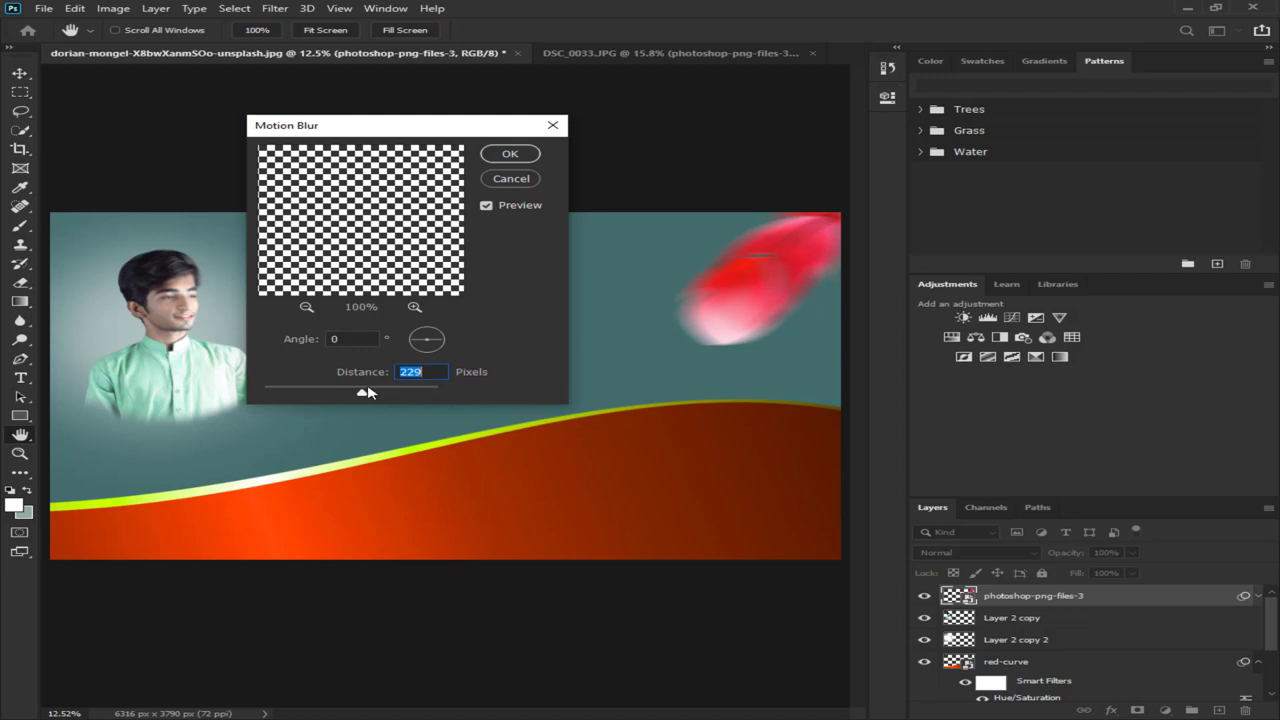
key("Return")
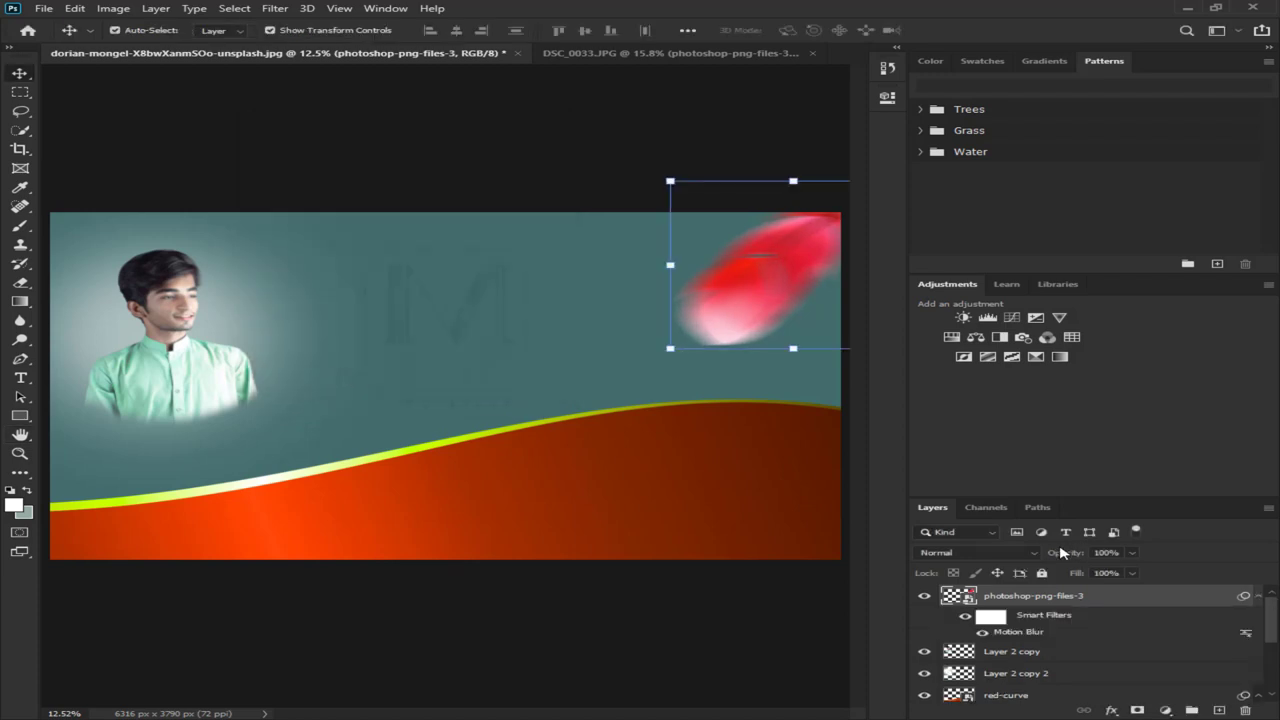
Drop the feather to 31% opacity and enlarge and reposition it
key("BackSpace")
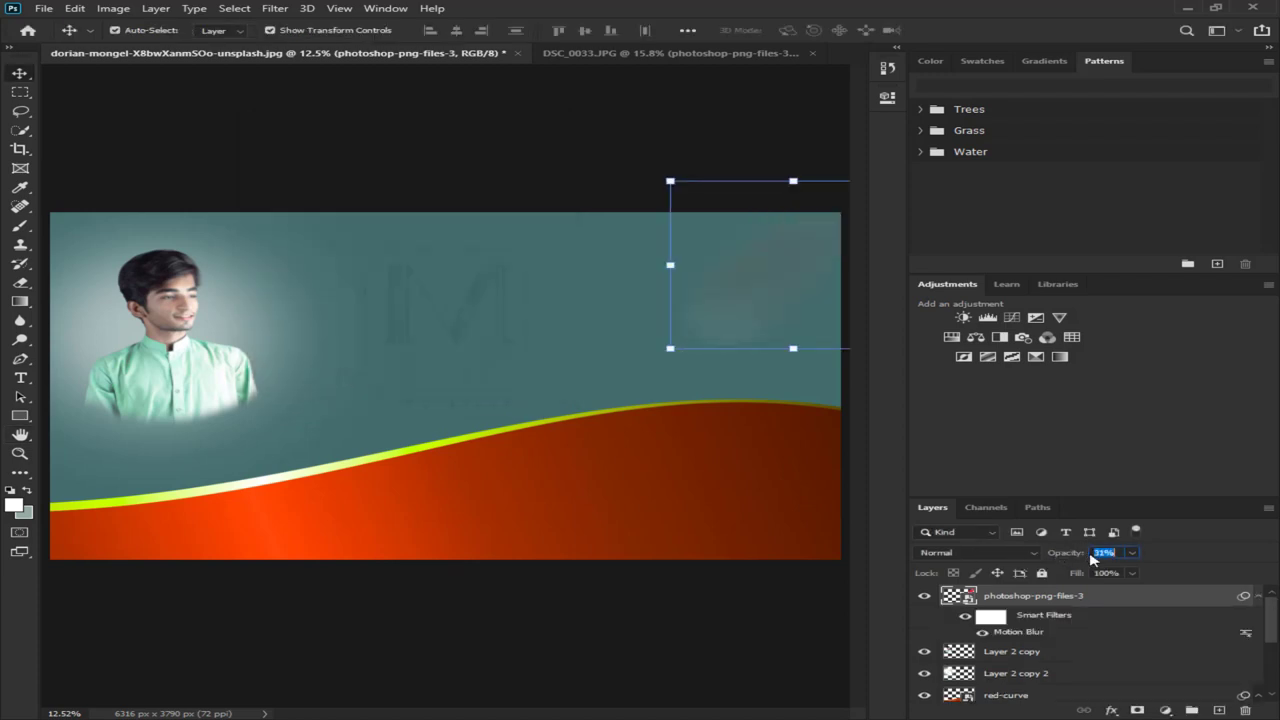
key("Return")
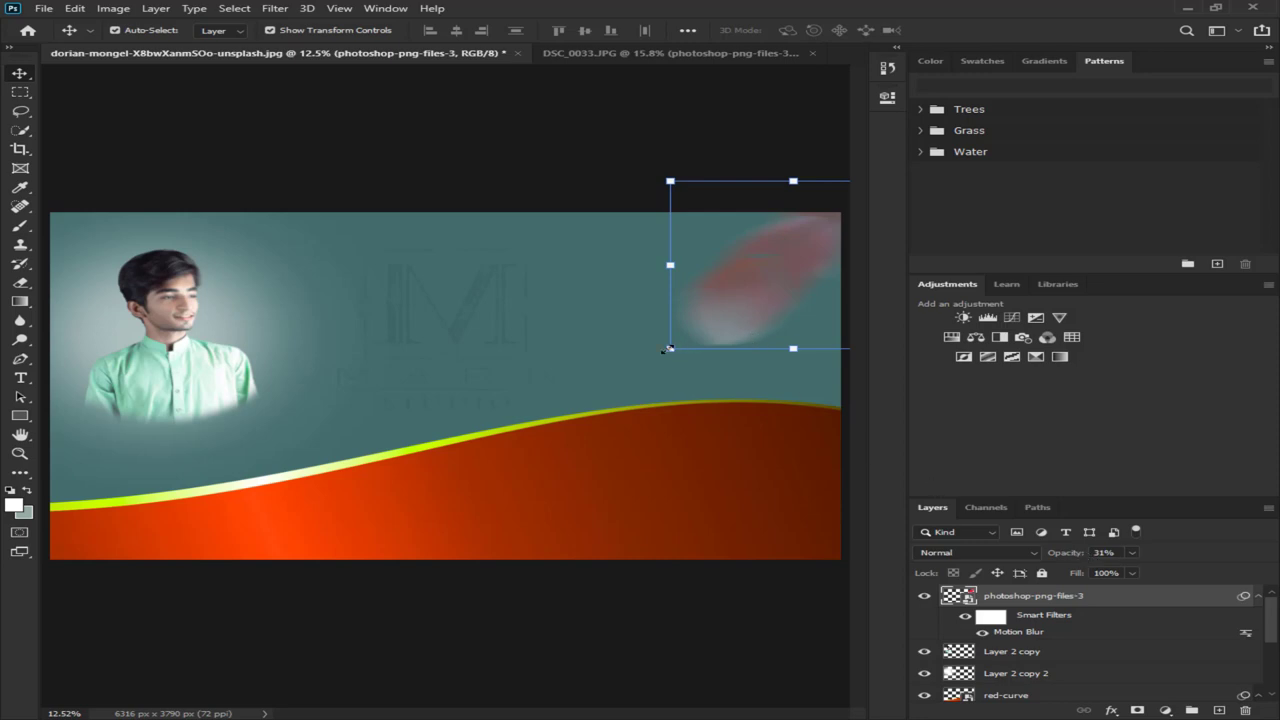
left_click_drag(668, 349, 517, 431)
key("Return")
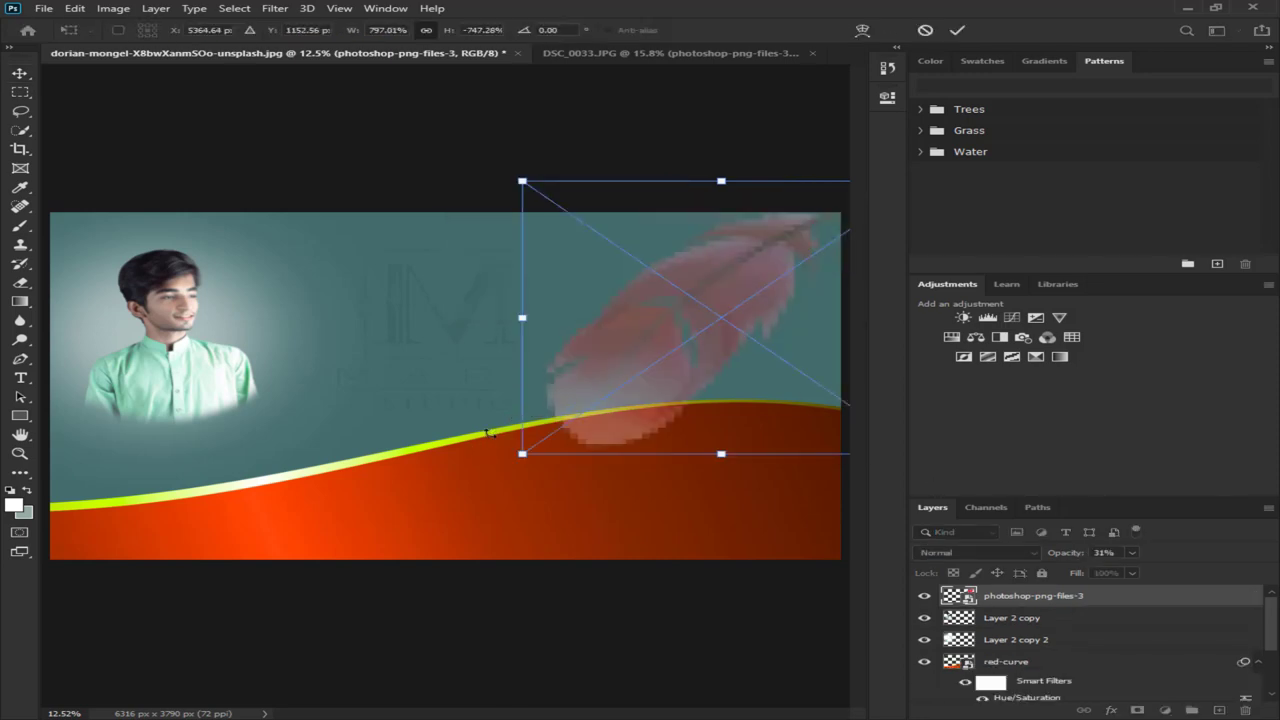
left_click_drag(638, 376, 655, 364)
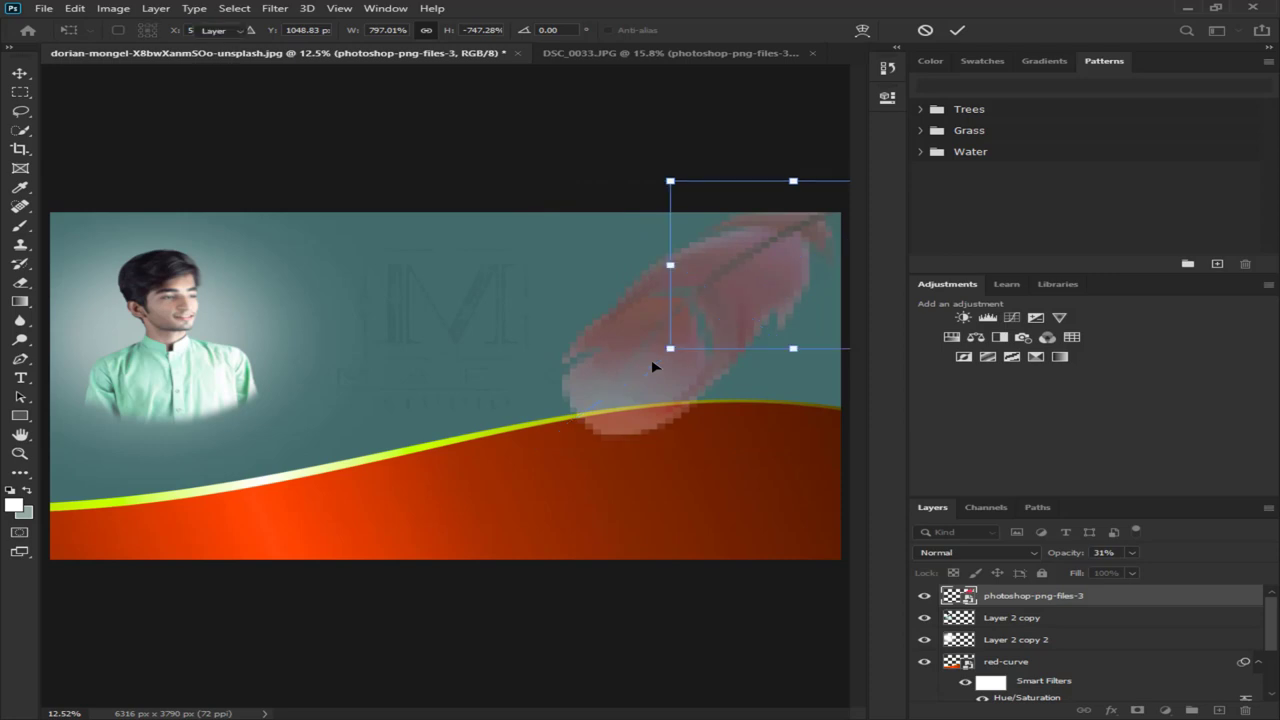
left_click_drag(701, 327, 724, 327)
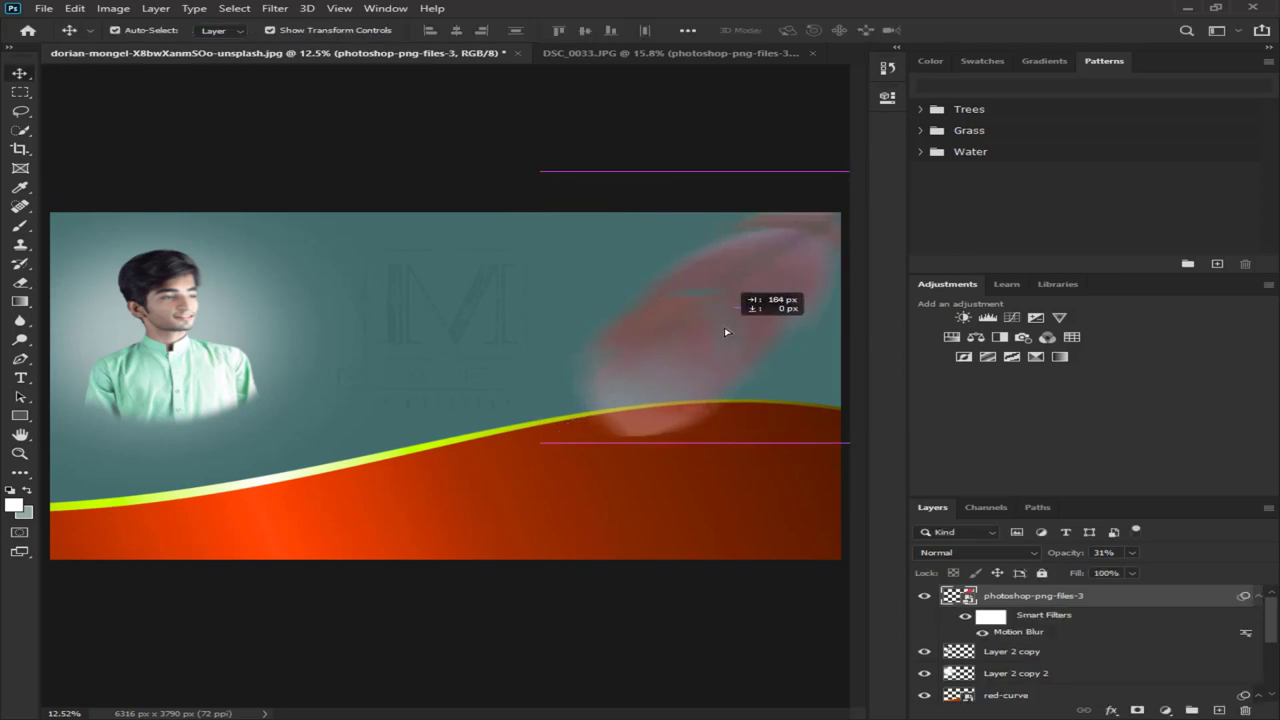
key("Return")
Restore the feather to 100% opacity and settle it at the right edge above the curve
left_click_drag(1096, 552, 1124, 552)
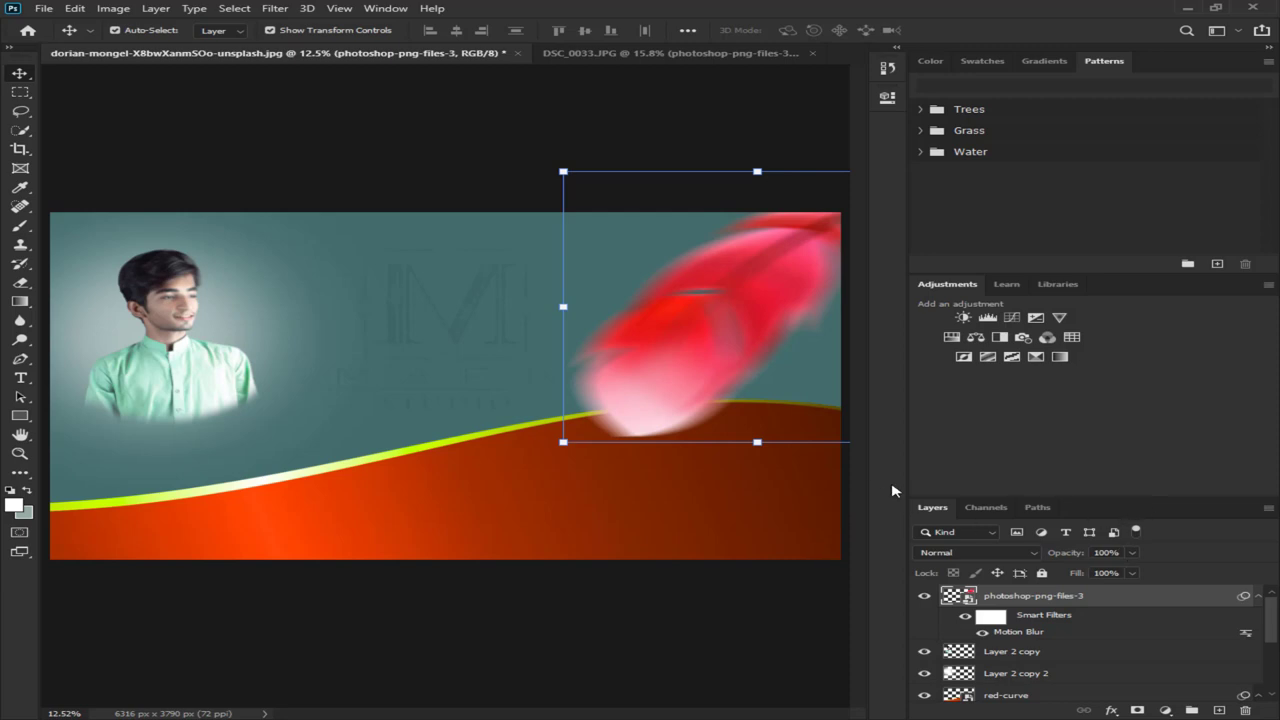
mouse_move(647, 343)
left_mouse_down()
mouse_move(548, 388)
mouse_move(715, 302)
left_mouse_up()
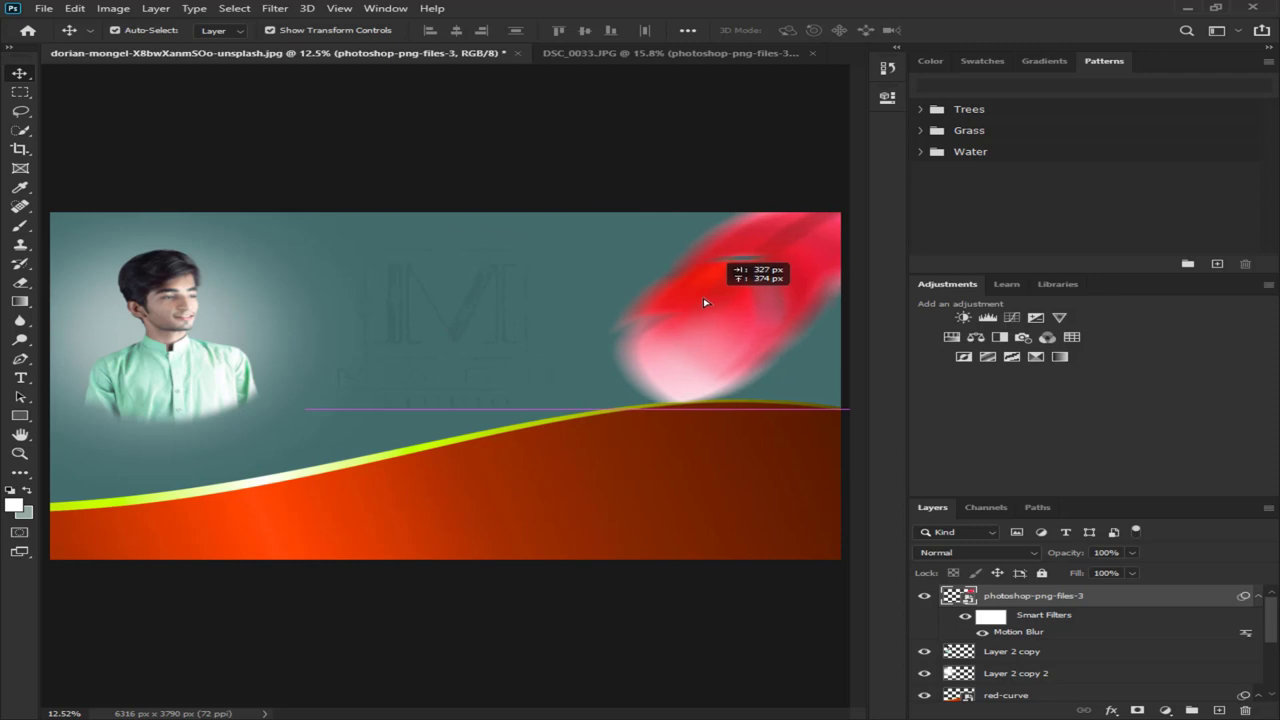
left_click_drag(715, 300, 671, 312)
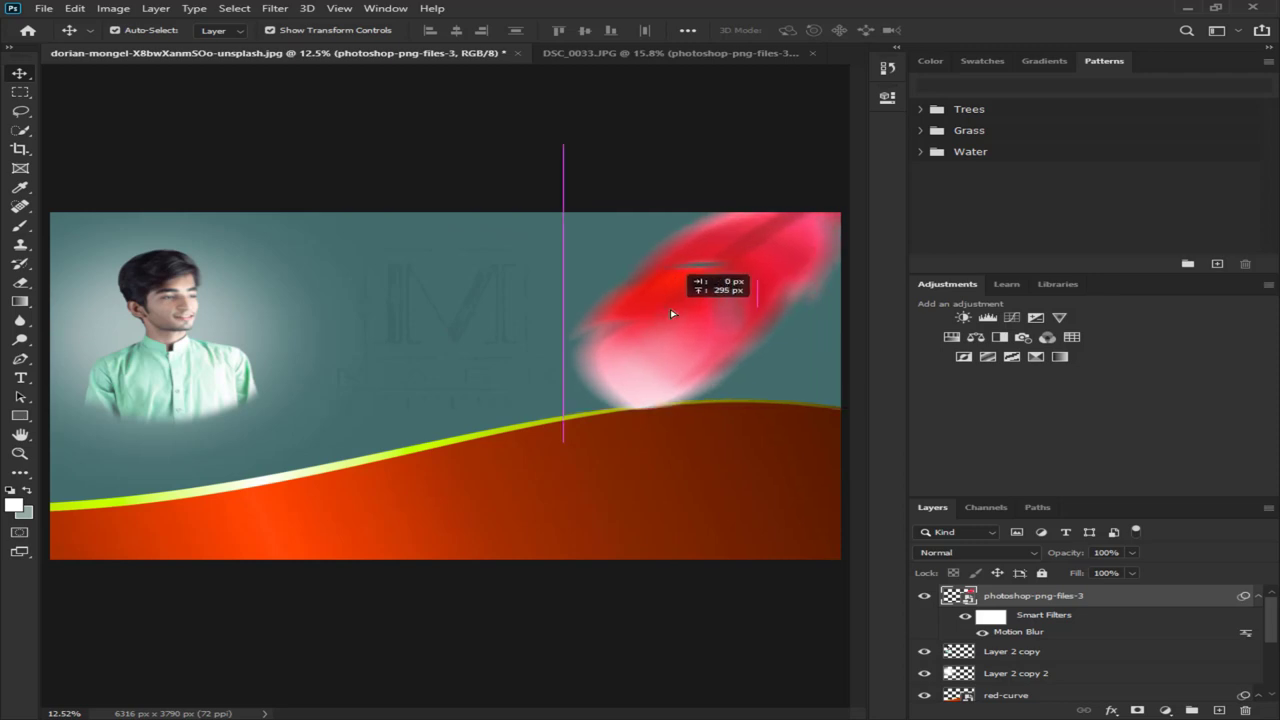
left_click(306, 8)
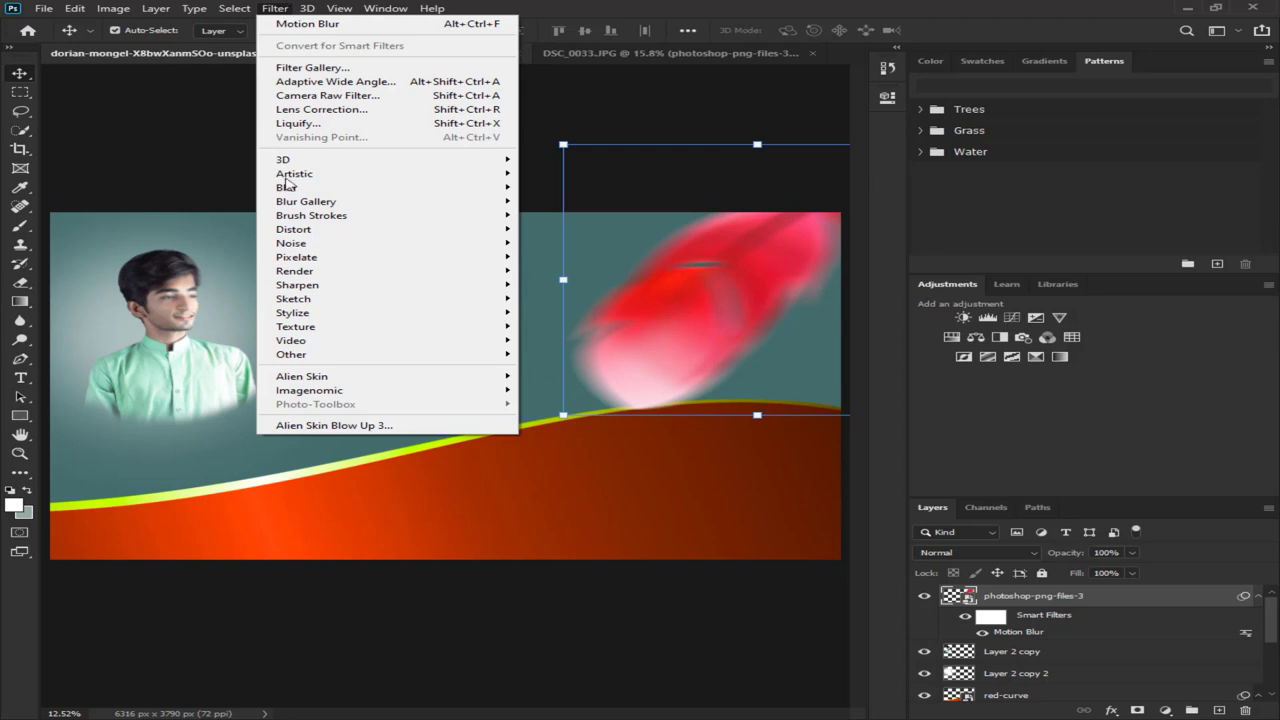
Set the background colour to black
left_click(29, 518)
left_click(268, 372)
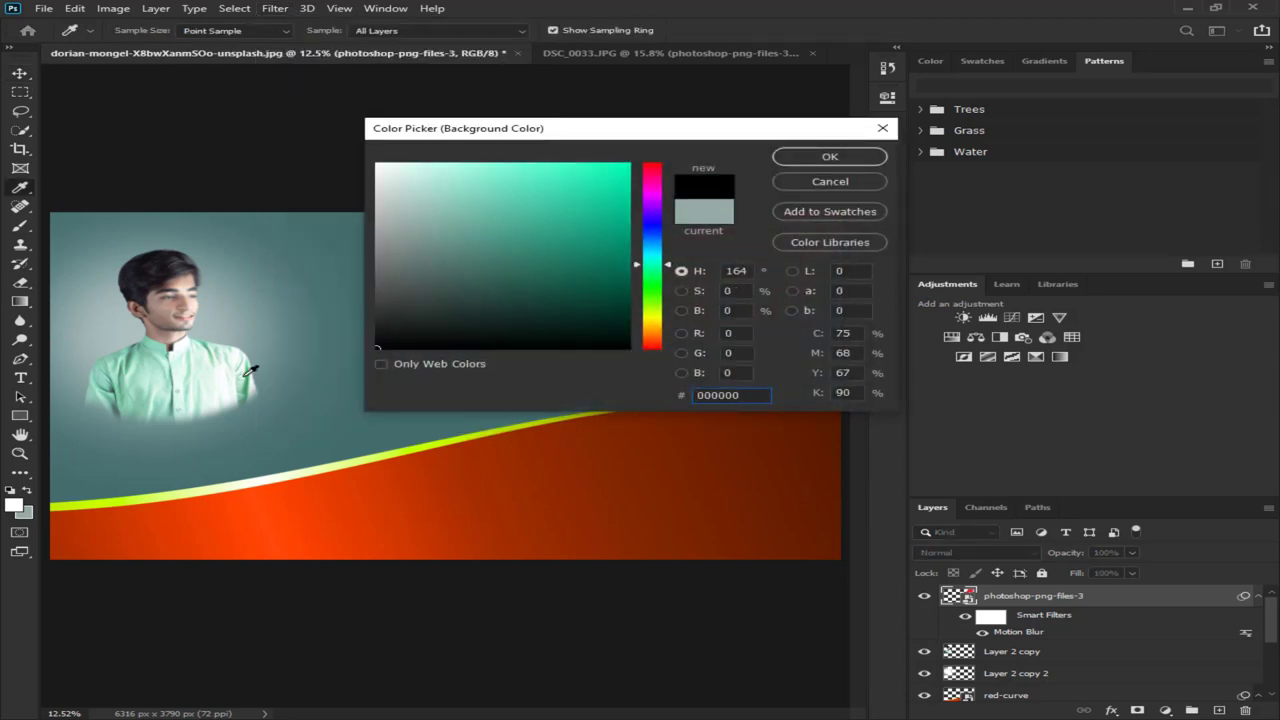
key("Return")
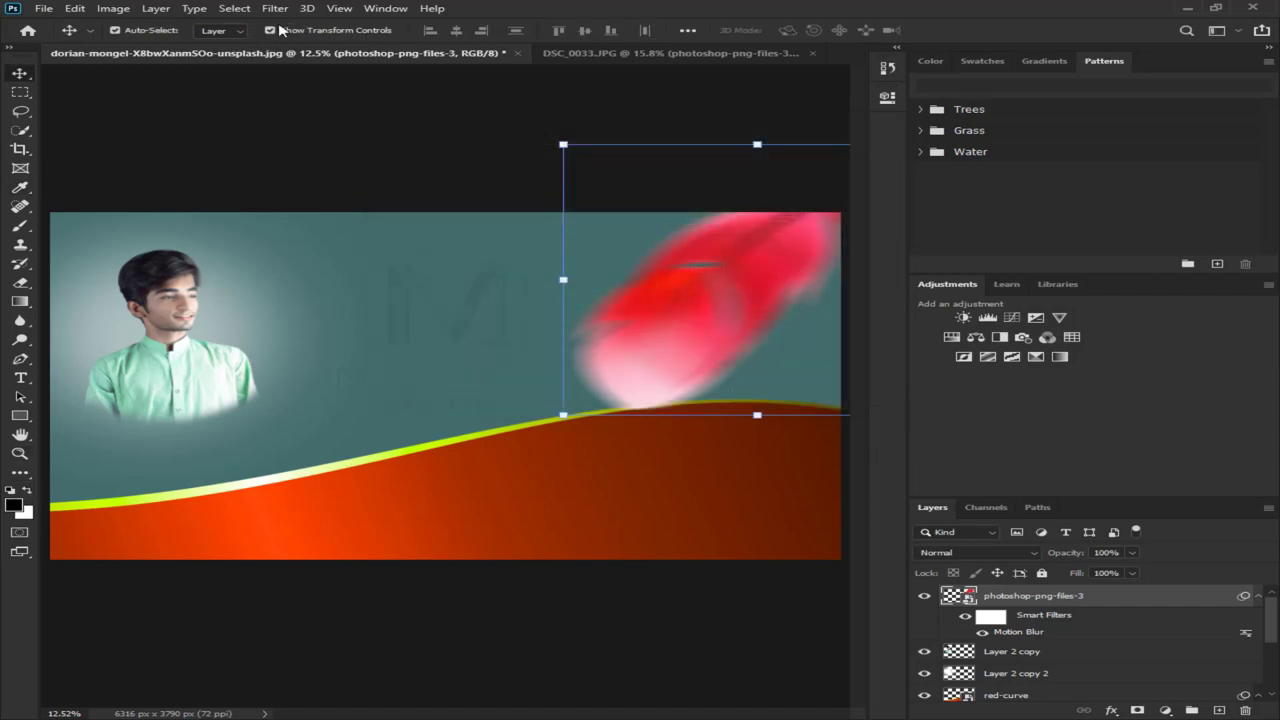
Try the Photocopy filter in the Filter Gallery on the feather, then cancel it
left_click(275, 8)
left_click(401, 68)
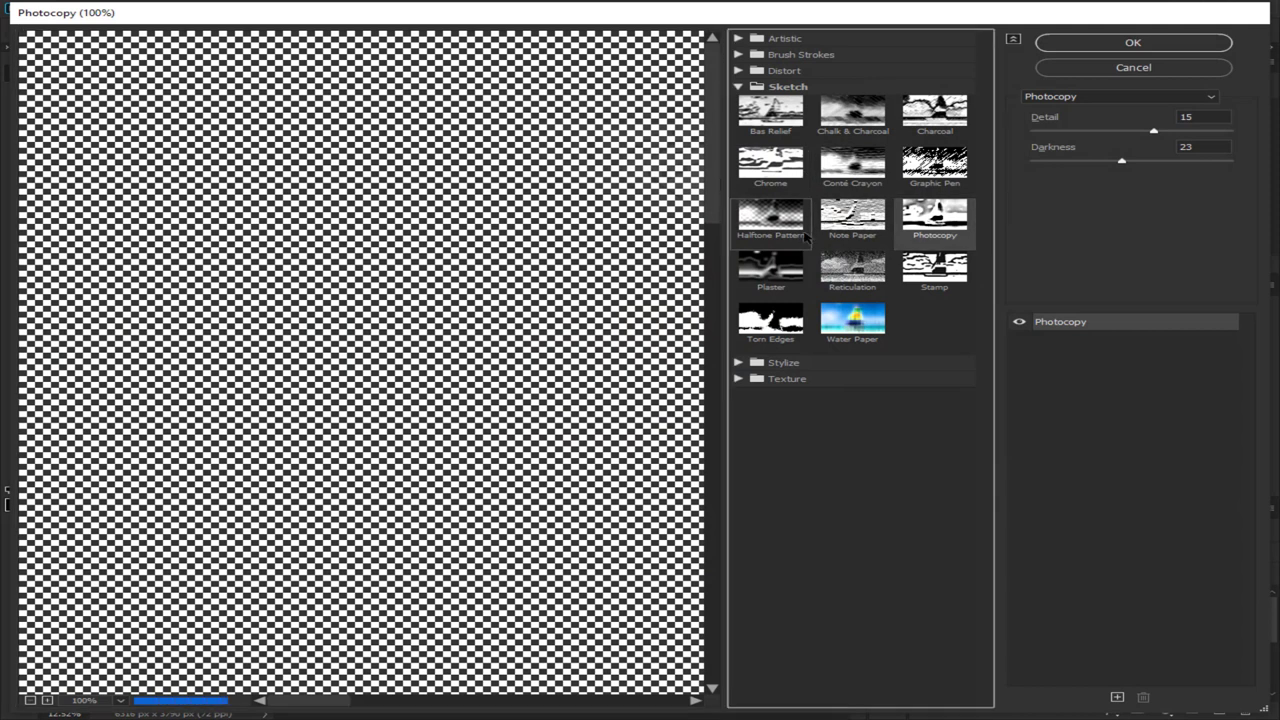
left_click(528, 373, "alt")
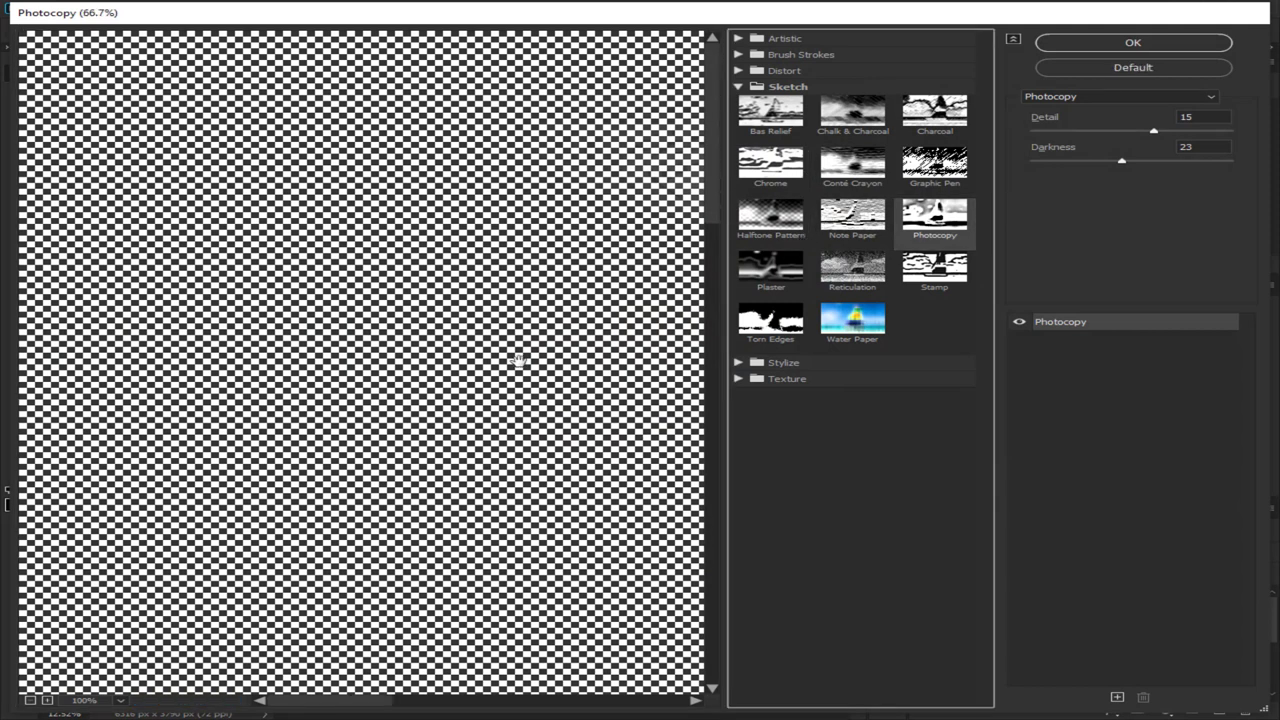
left_click(120, 700)
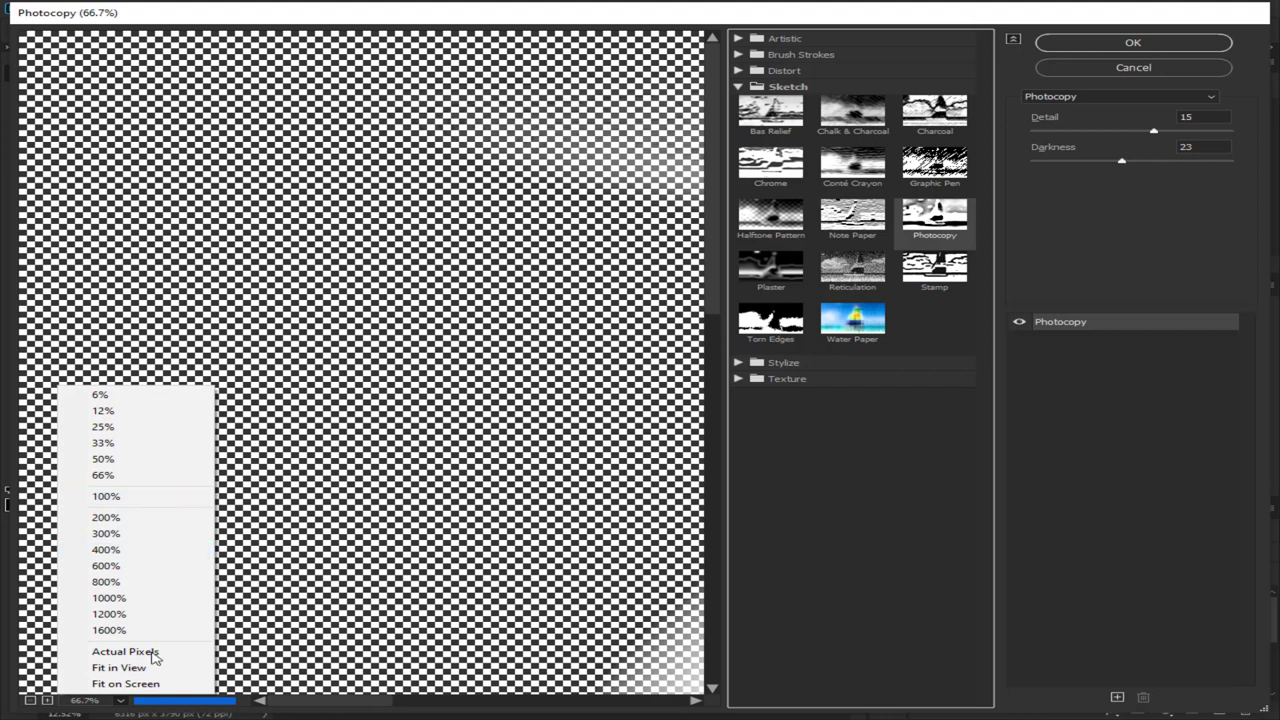
left_click(150, 683)
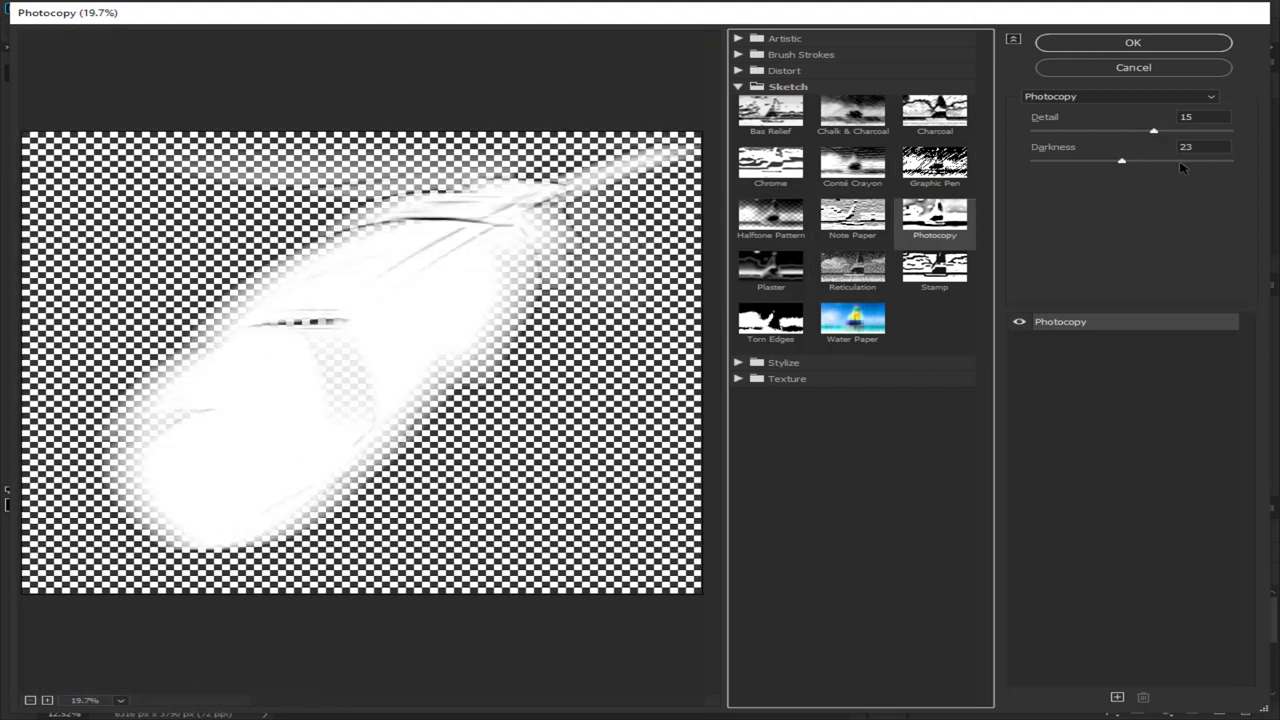
left_click(1180, 162)
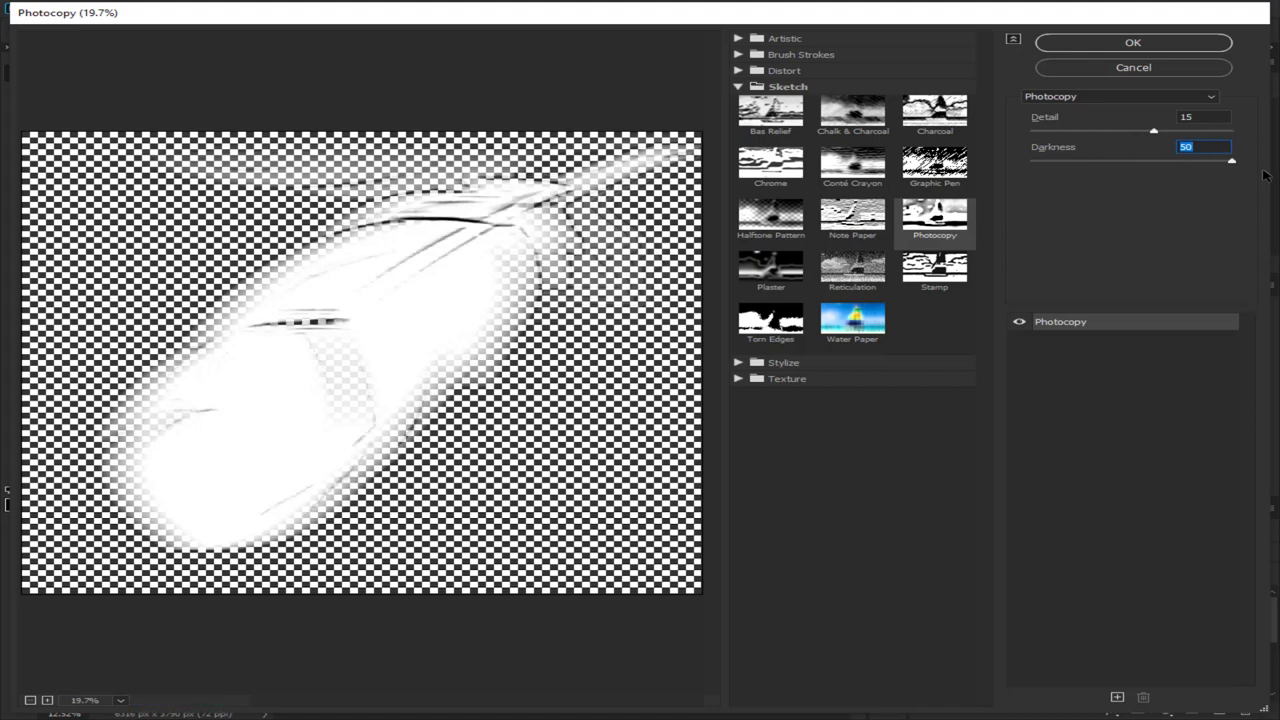
left_click(1140, 68)
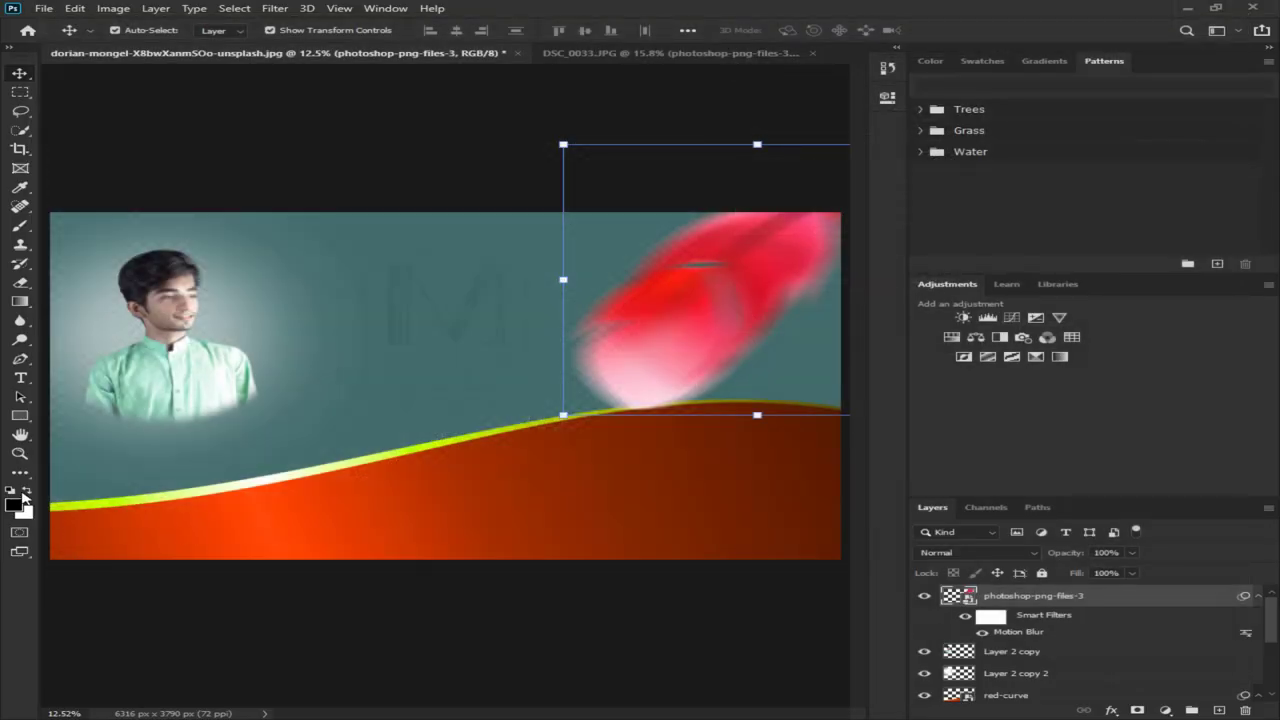
Apply a Filter Gallery Photocopy to the feather with Detail 24 and Darkness 50
left_click(274, 8)
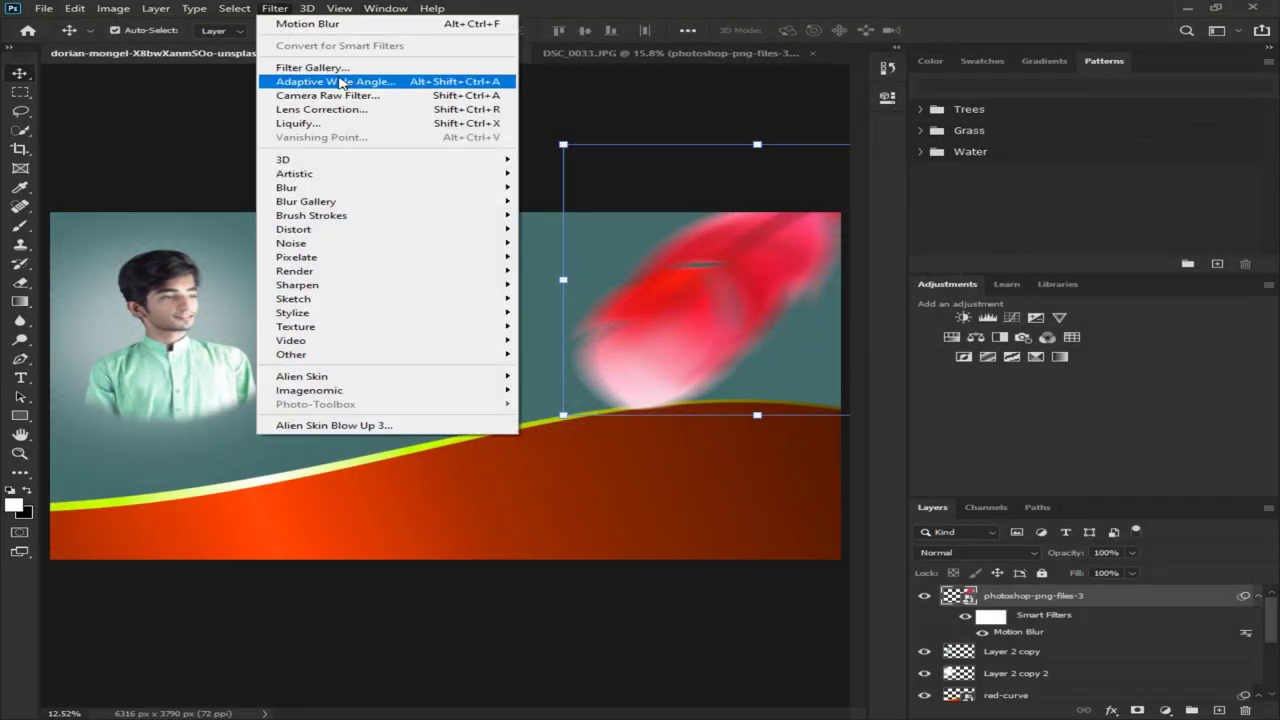
left_click(310, 69)
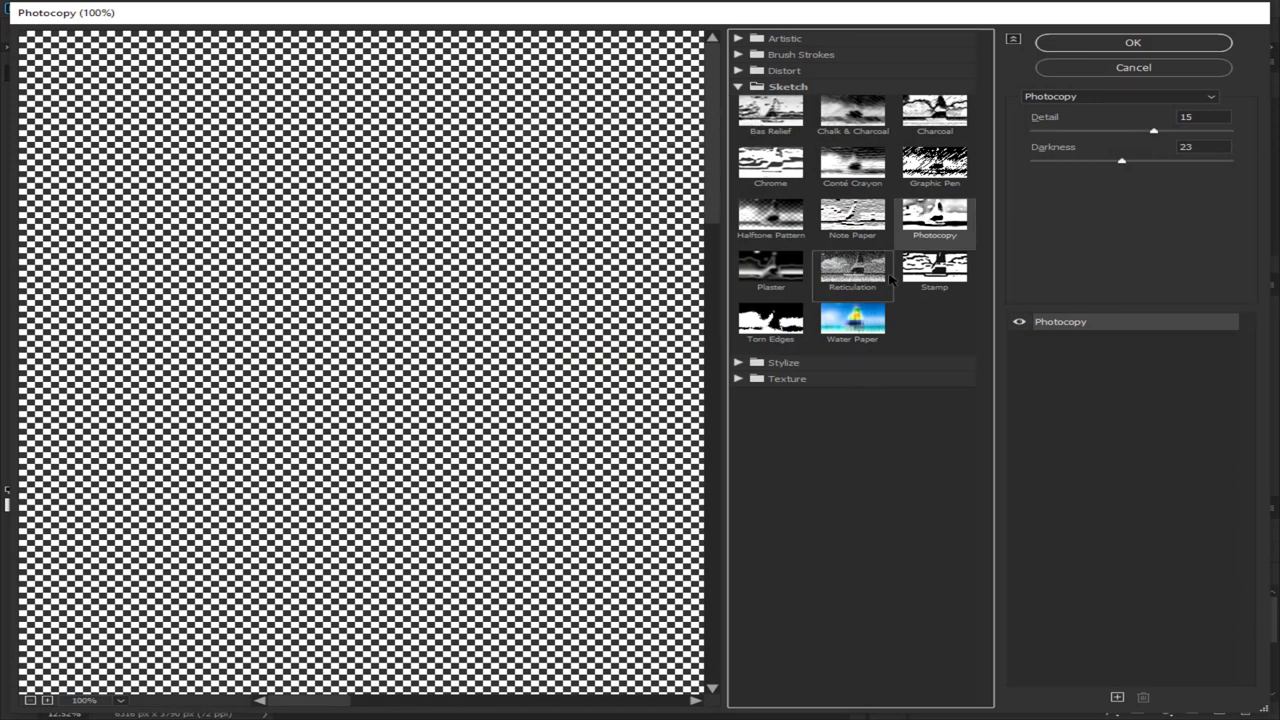
key("ctrl+0")
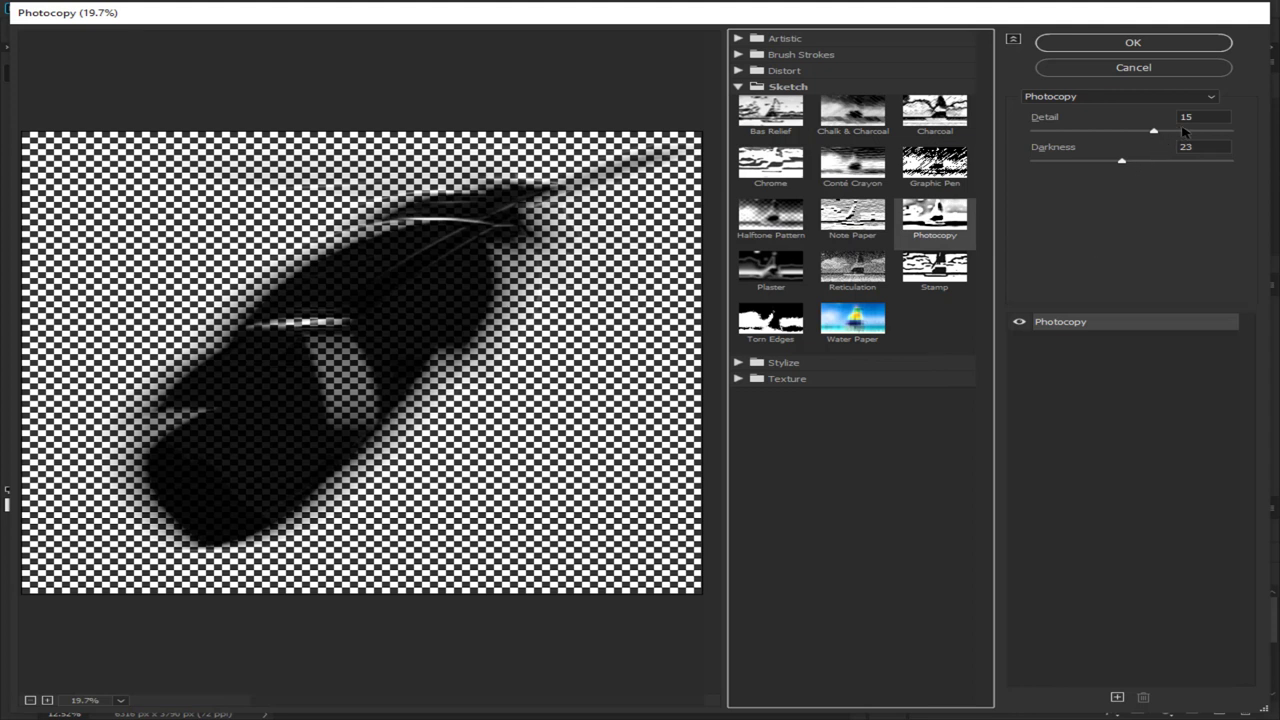
left_click_drag(1184, 131, 1266, 124)
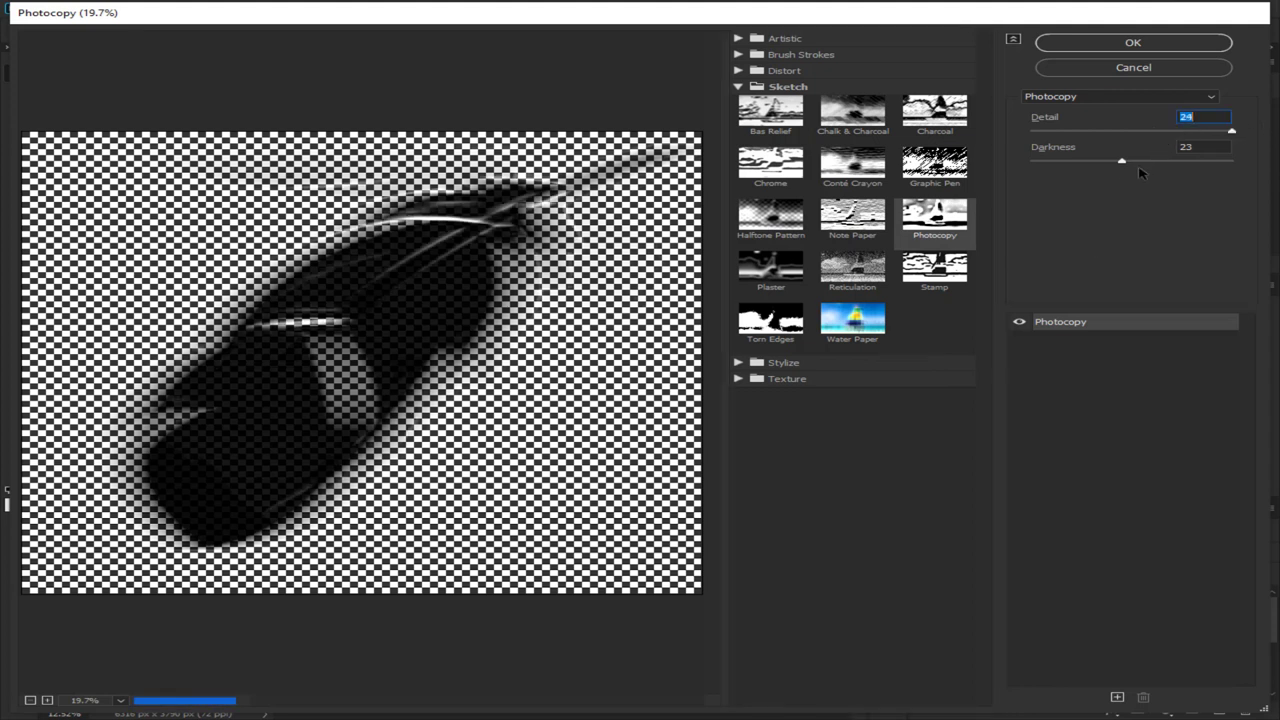
left_click(1055, 168)
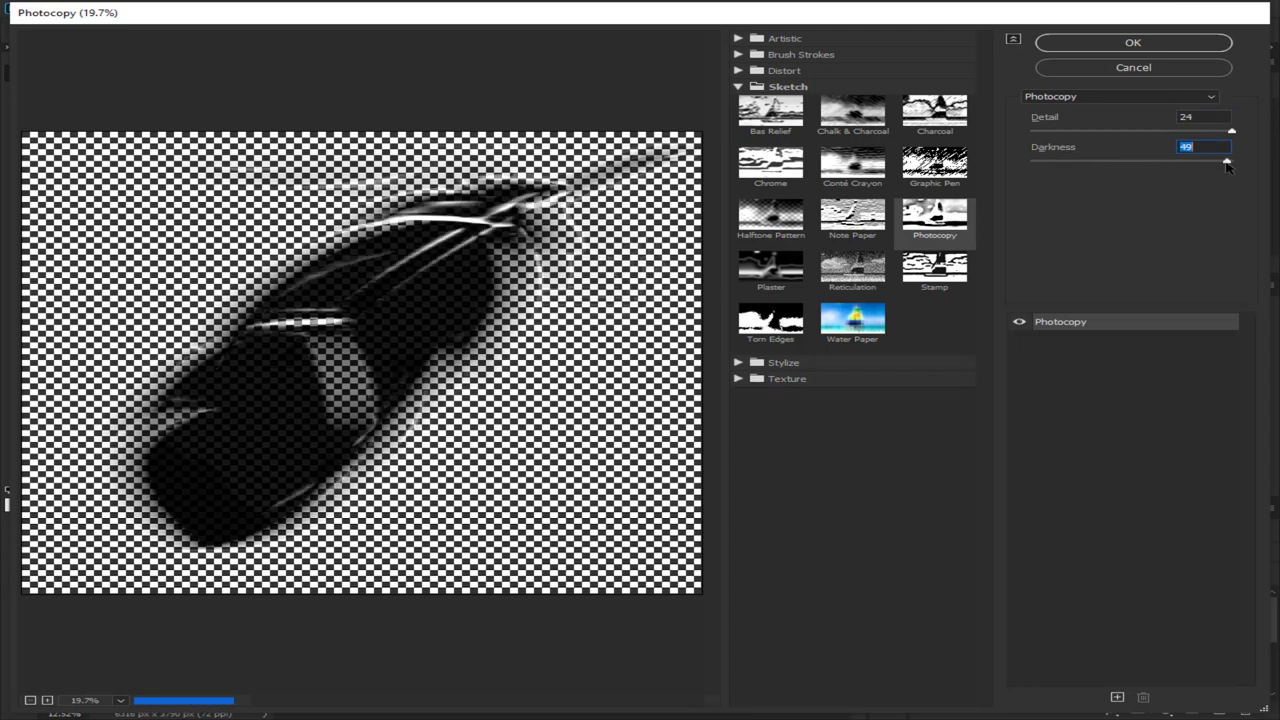
left_click_drag(1226, 162, 1232, 162)
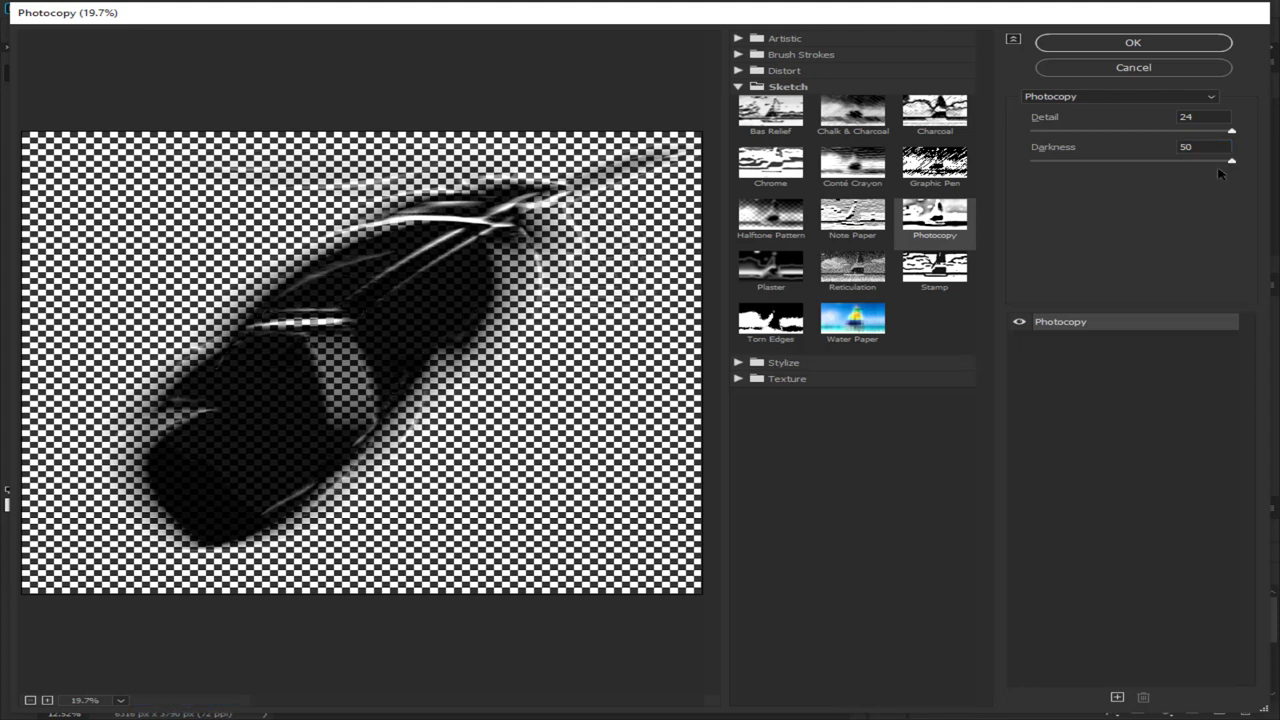
left_click(1175, 48)
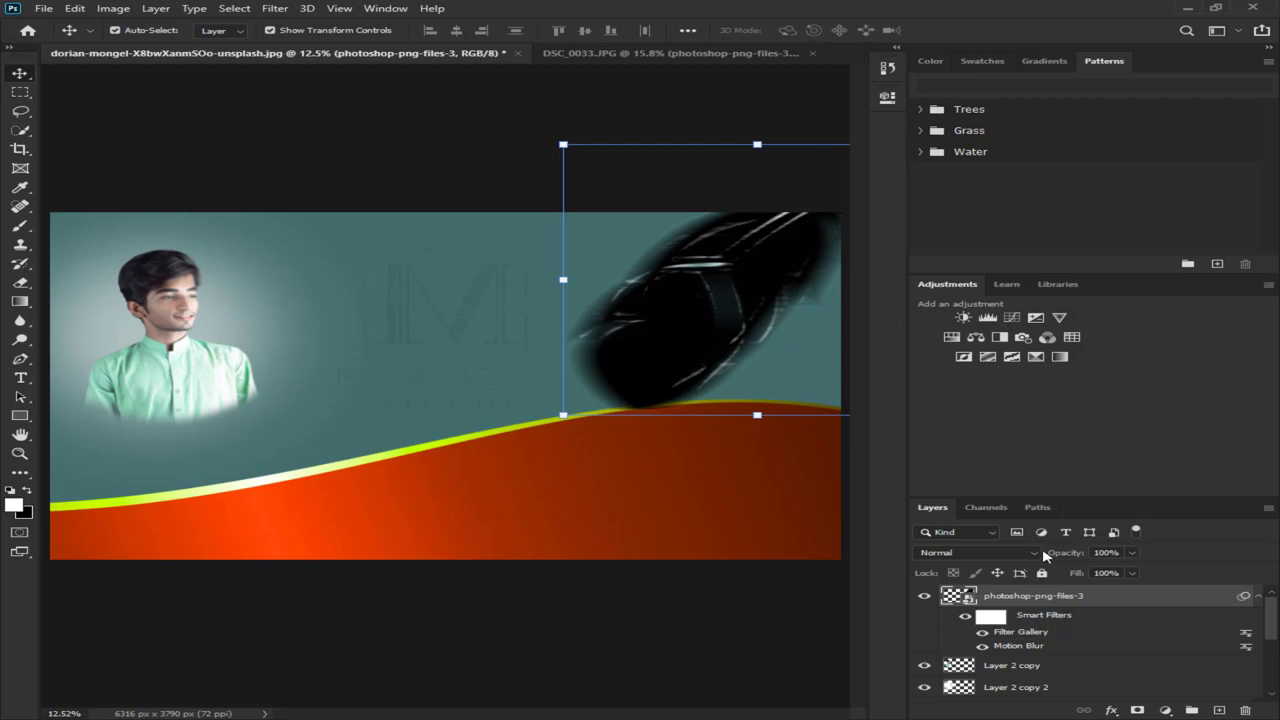
Fade the feather layer to 9% opacity and move it lower over the orange curve
left_click_drag(1042, 553, 1015, 553)
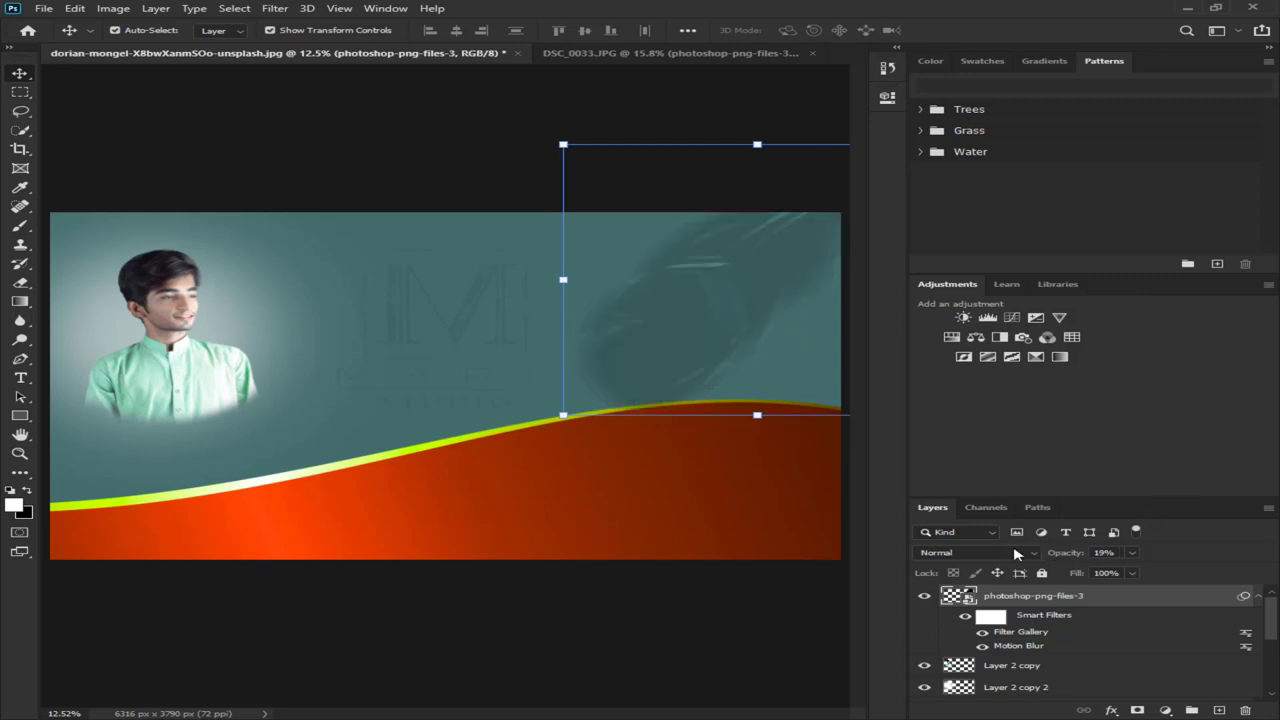
left_click(1016, 553)
key("Escape")
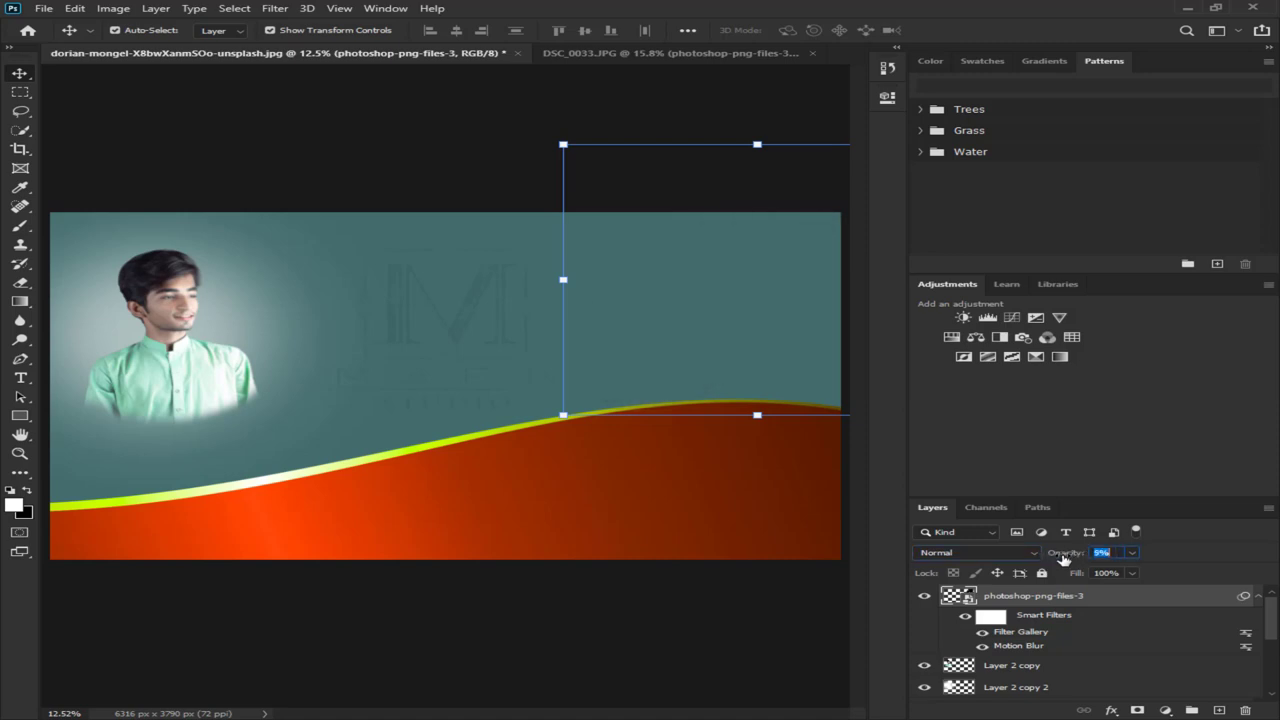
mouse_move(563, 447)
left_mouse_down()
mouse_move(383, 524)
mouse_move(589, 523)
mouse_move(629, 486)
left_mouse_up()
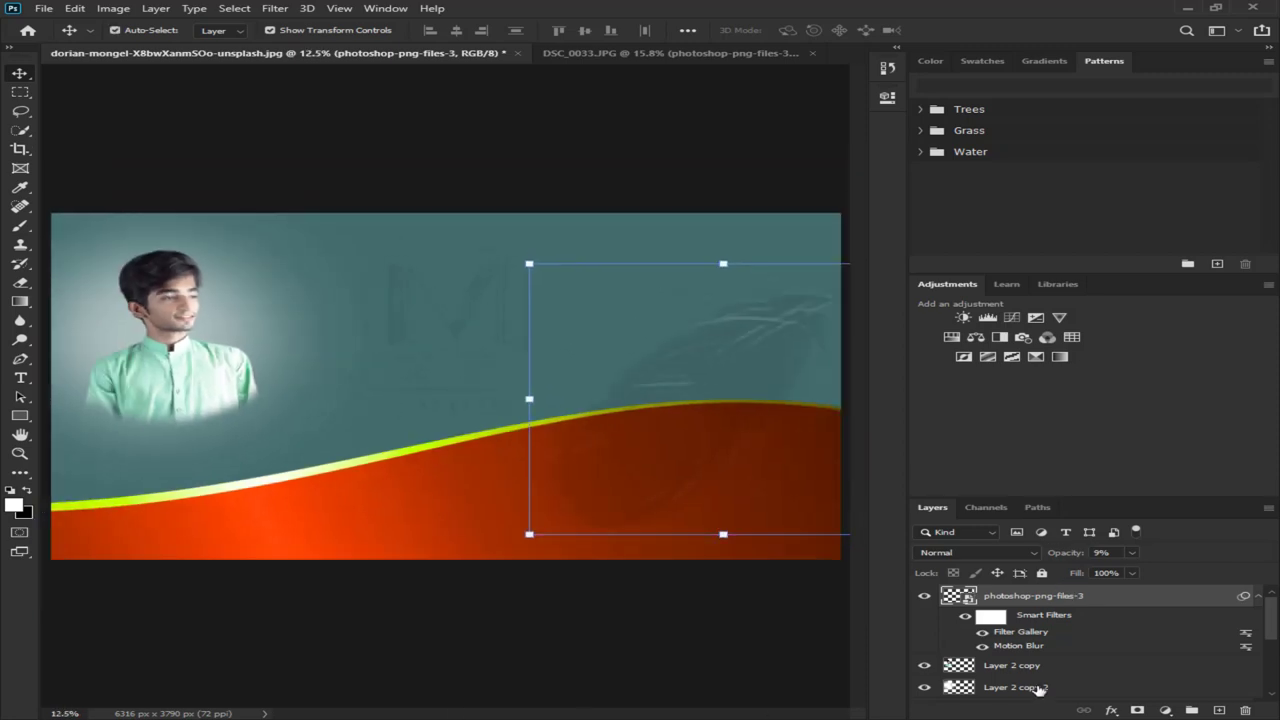
Mask out the feather over the orange area using a size-700 black brush
left_click(1138, 710)
left_click(18, 228)
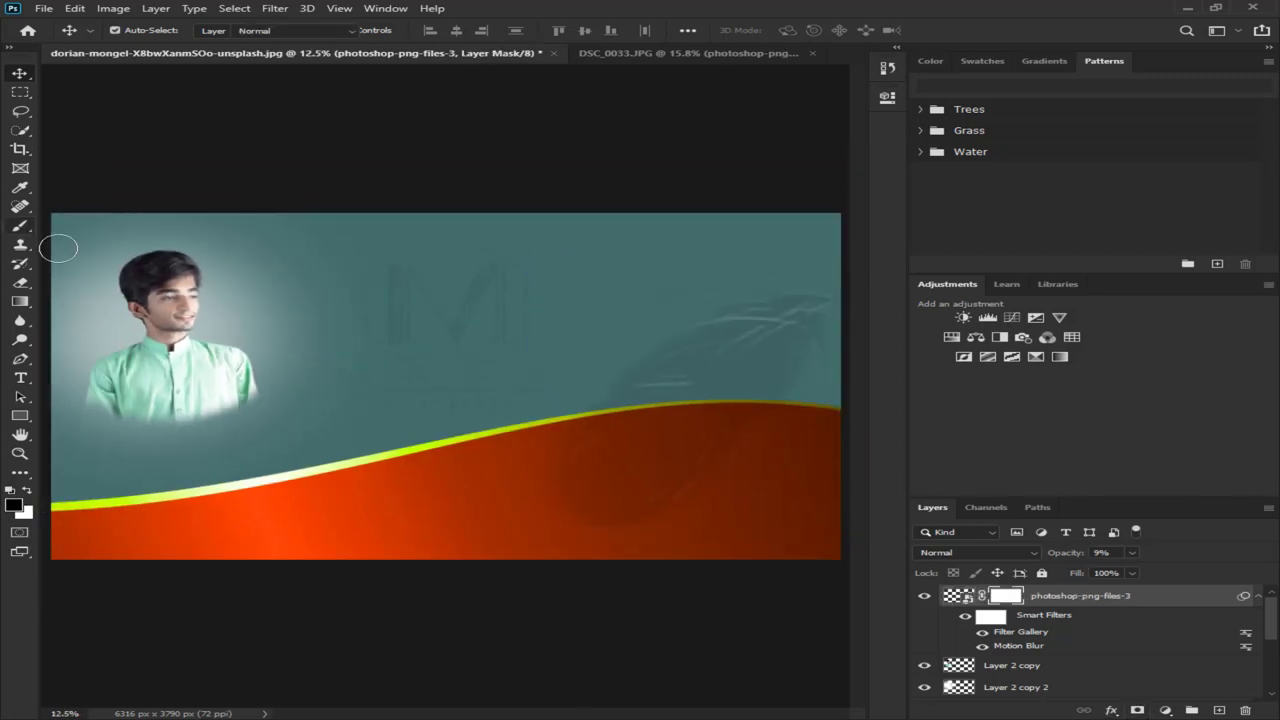
key("bracketright")
key("bracketright")
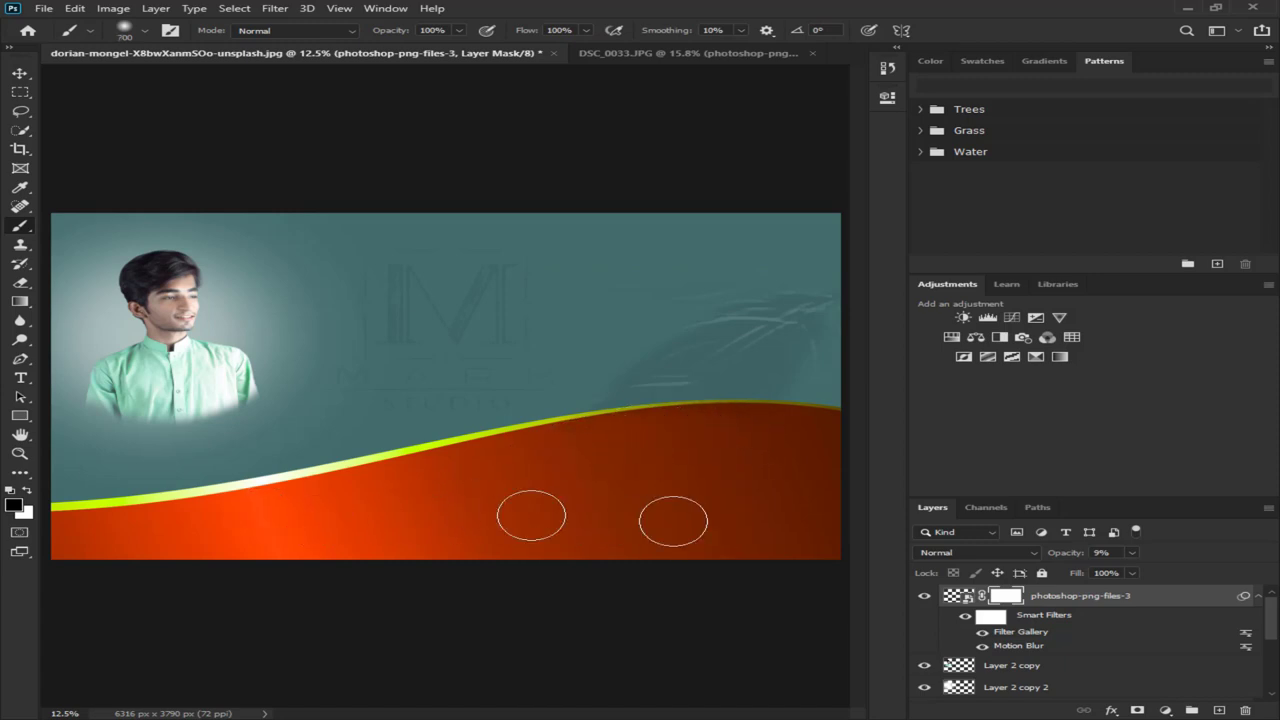
left_click_drag(700, 450, 429, 506)
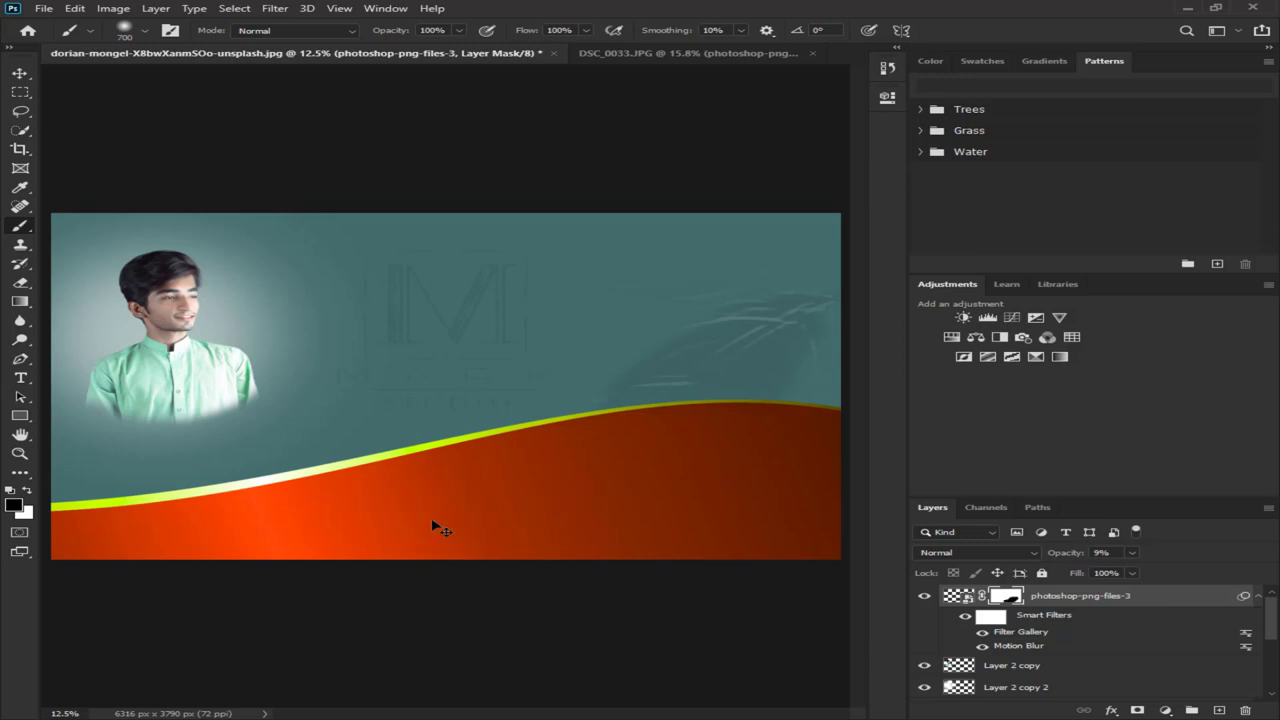
key("ctrl+minus")
left_click(645, 53)
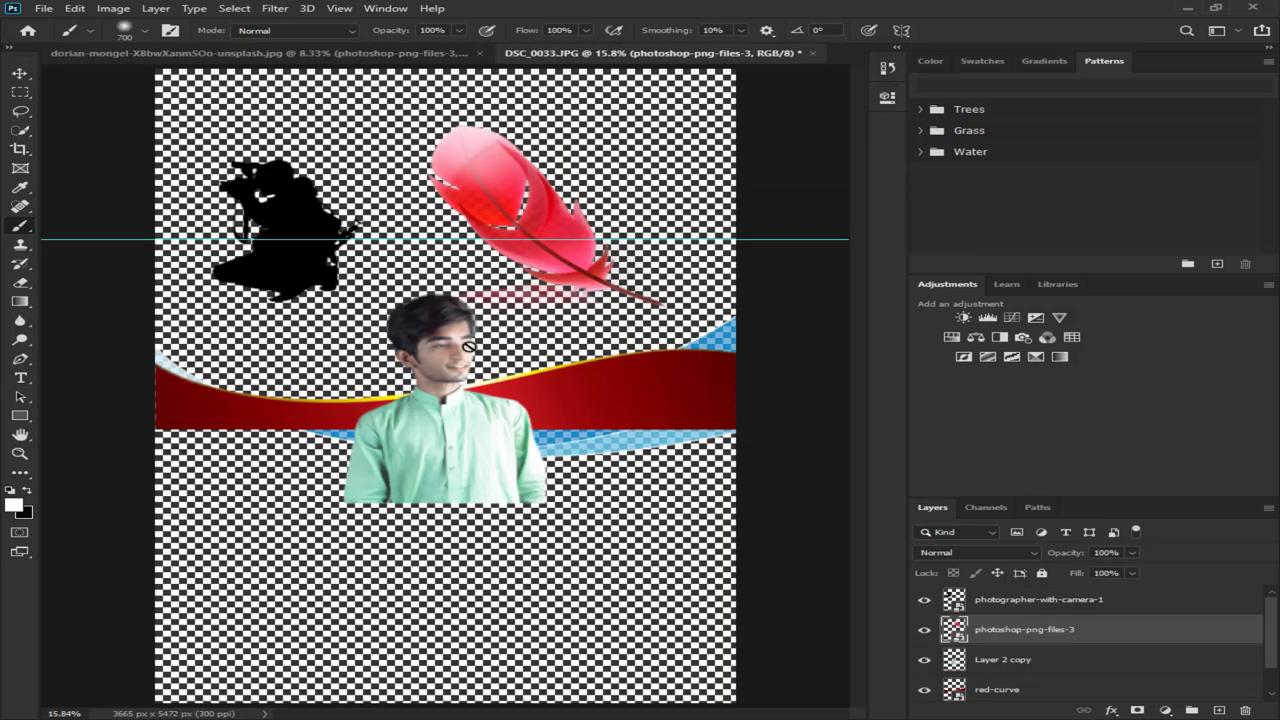
Bring the photographer-with-camera silhouette into the banner, enlarge it and place it on the right
left_click_drag(265, 196, 510, 313)
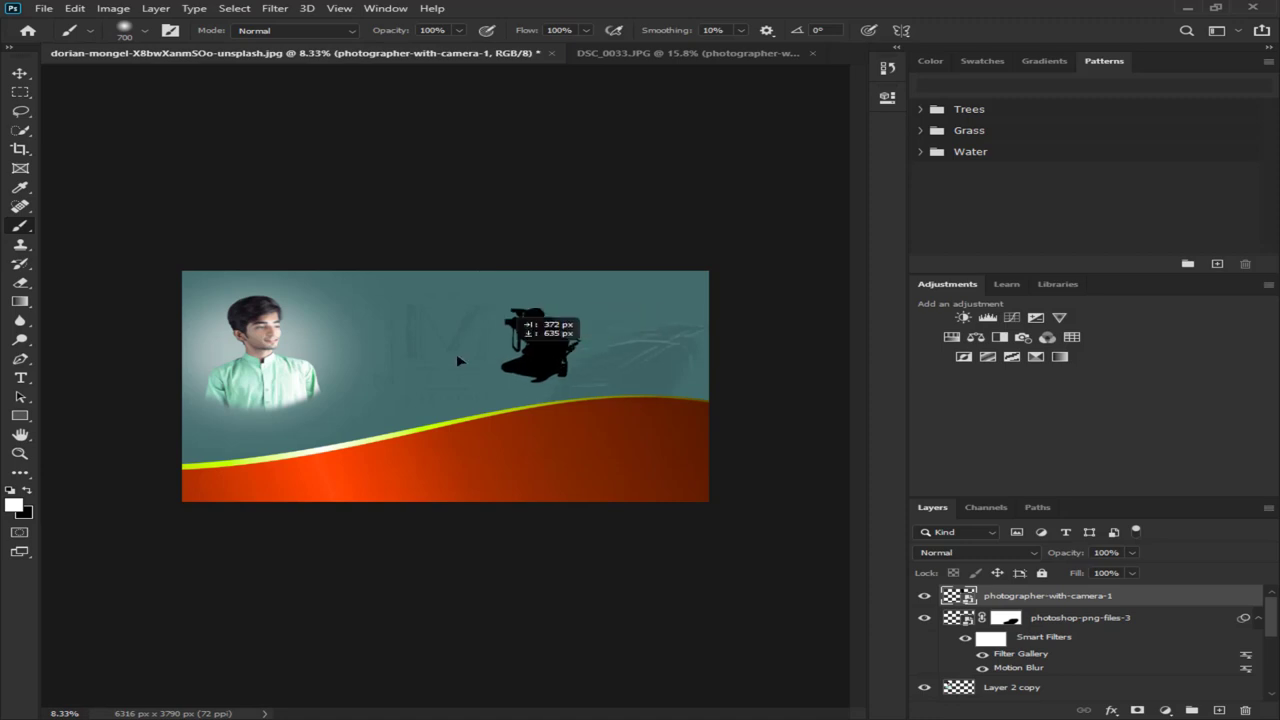
mouse_move(510, 310)
left_mouse_down()
mouse_move(667, 360)
mouse_move(664, 350)
left_mouse_up()
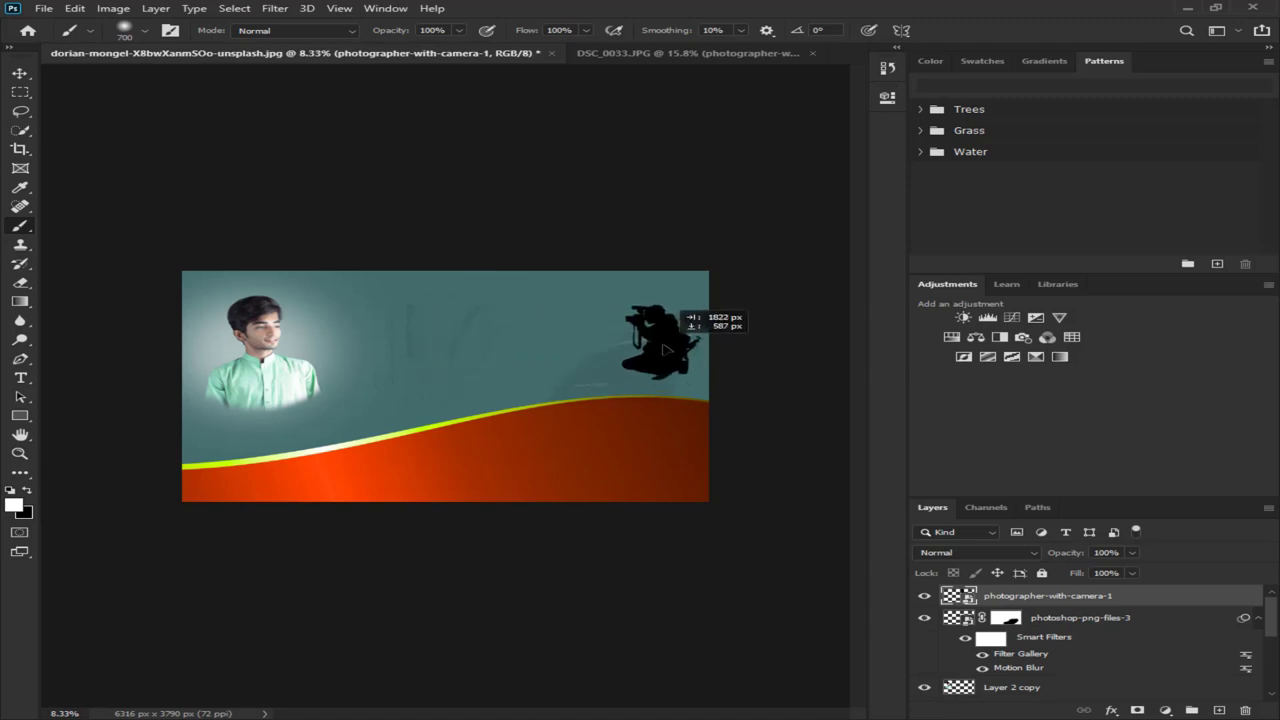
left_click(17, 78)
left_click_drag(540, 423, 471, 522)
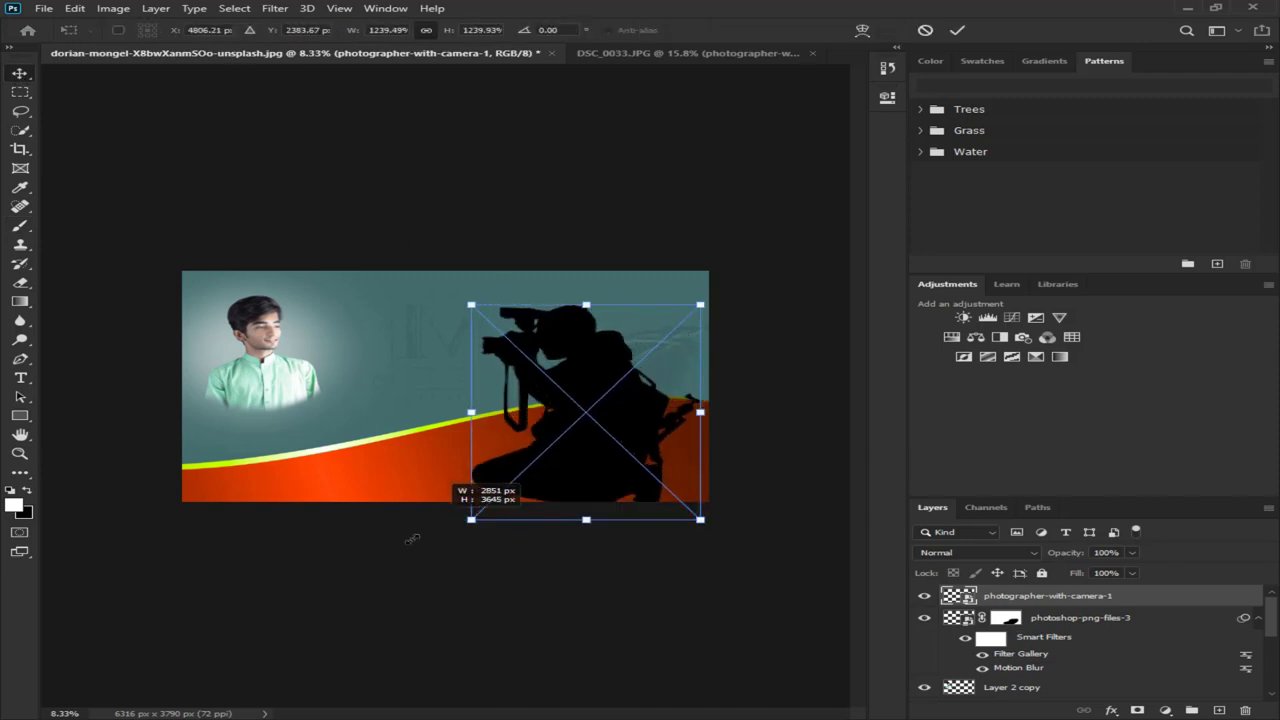
mouse_move(530, 449)
left_mouse_down()
mouse_move(574, 388)
mouse_move(510, 420)
left_mouse_up()
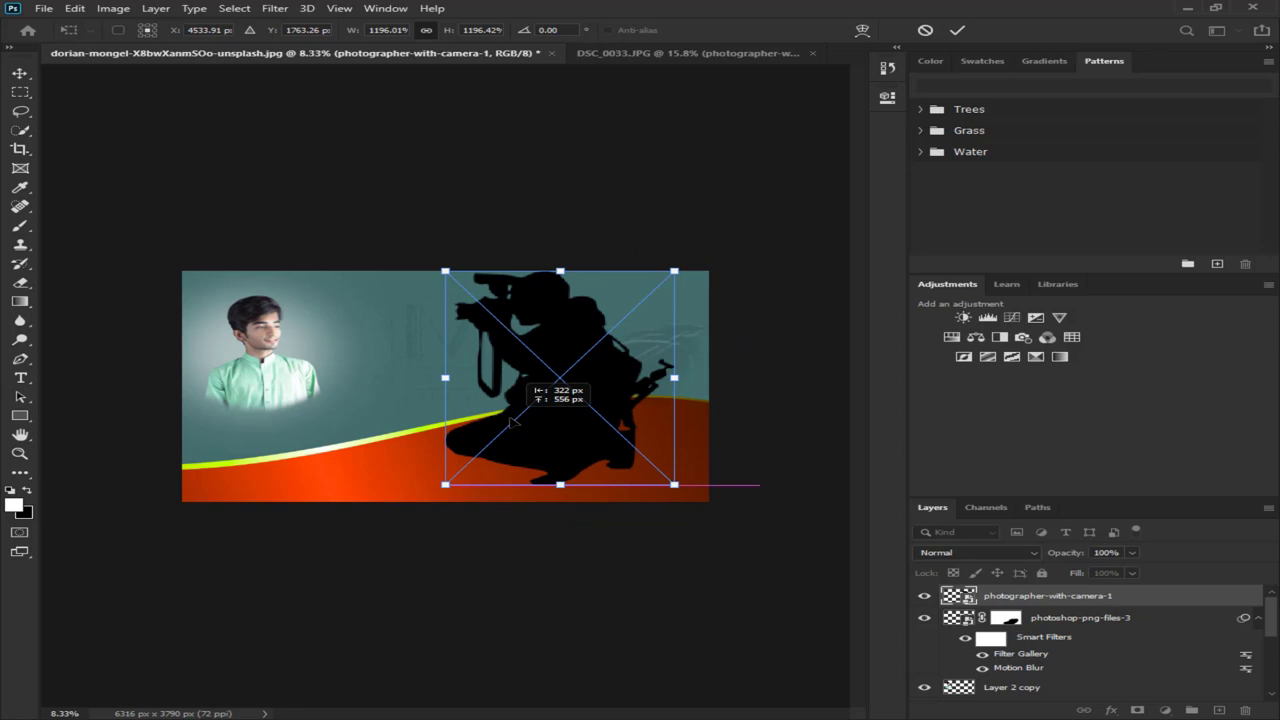
key("Return")
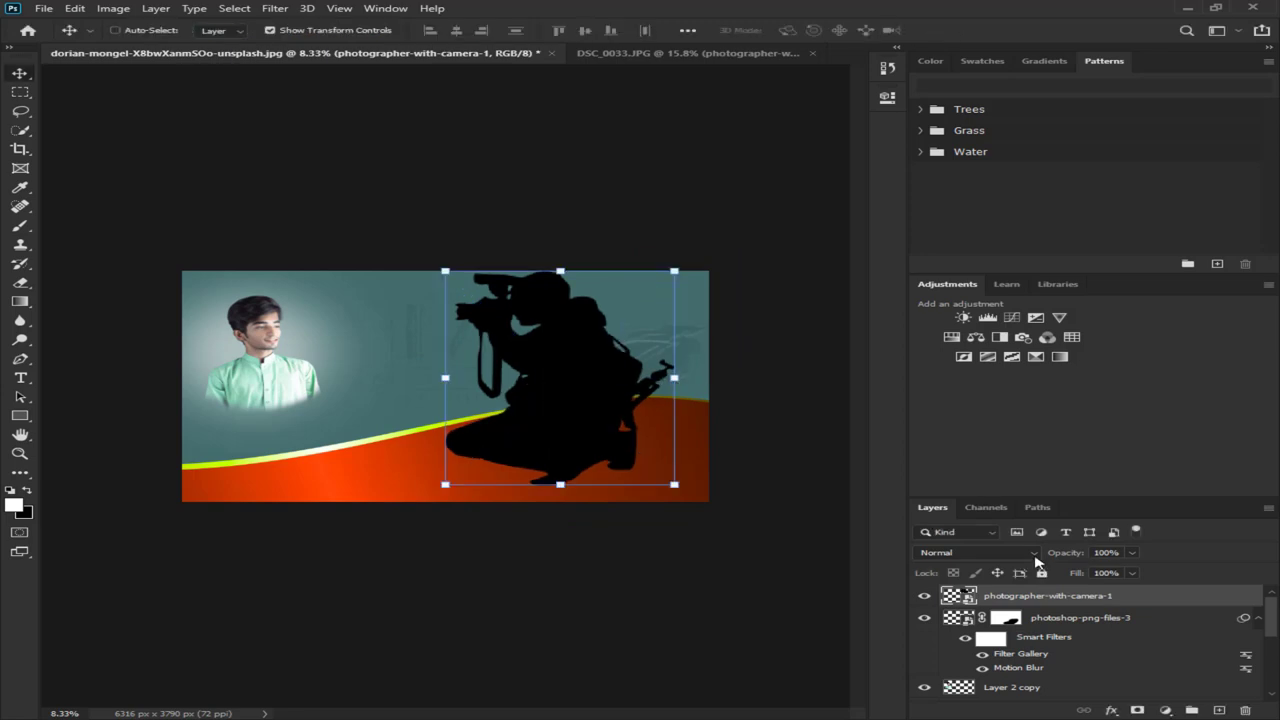
Darken the photographer silhouette with Hue/Saturation Lightness -28
key("ctrl+u")
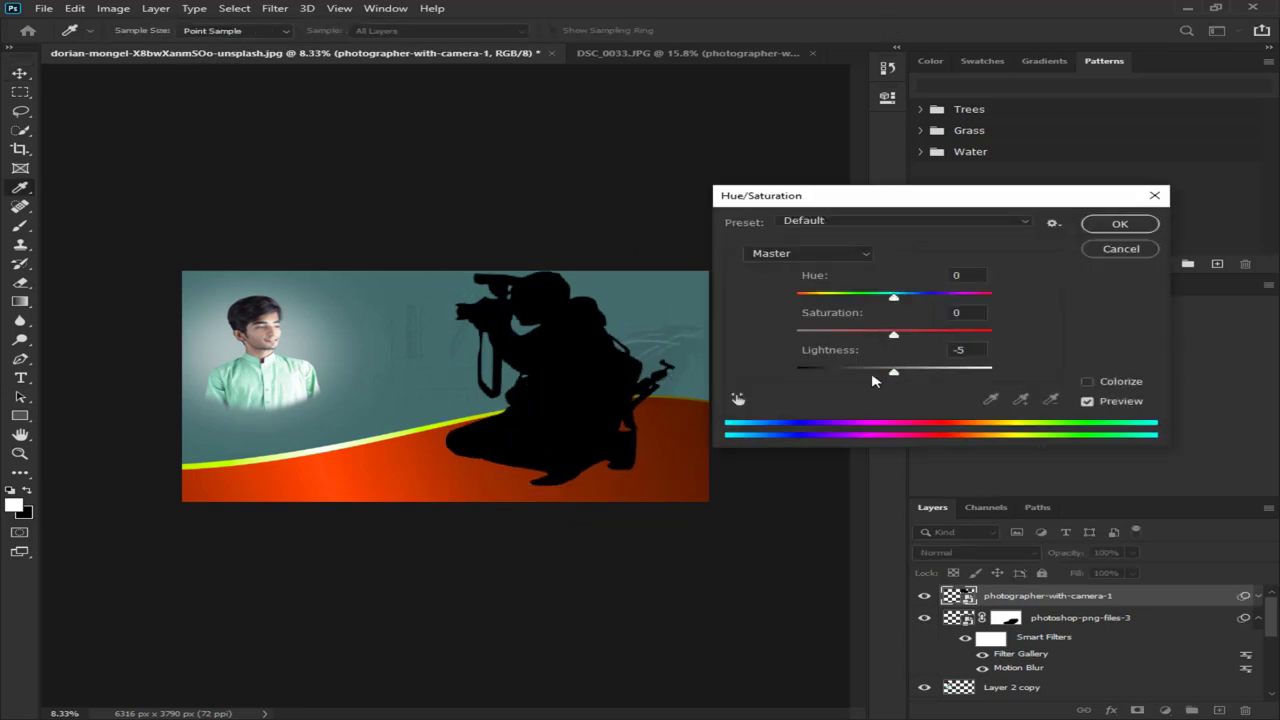
left_click_drag(891, 369, 845, 371)
mouse_move(969, 377)
left_mouse_down()
mouse_move(988, 374)
mouse_move(869, 380)
left_mouse_up()
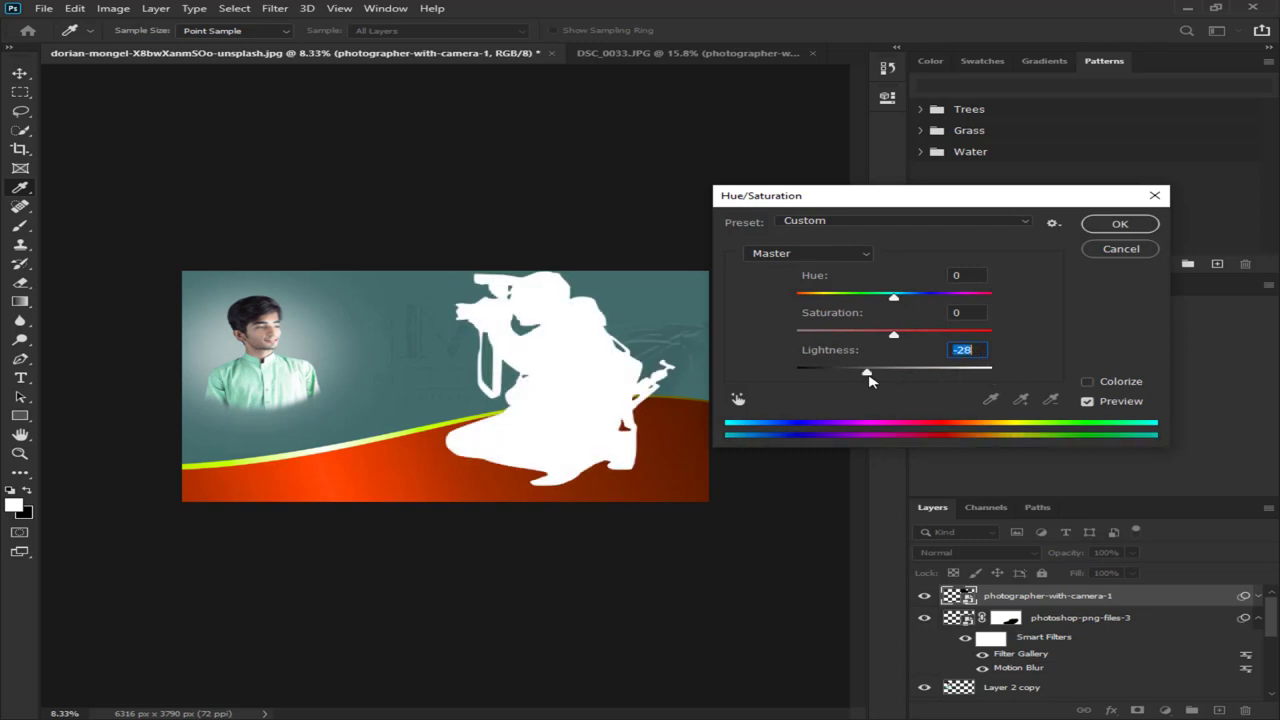
key("Return")
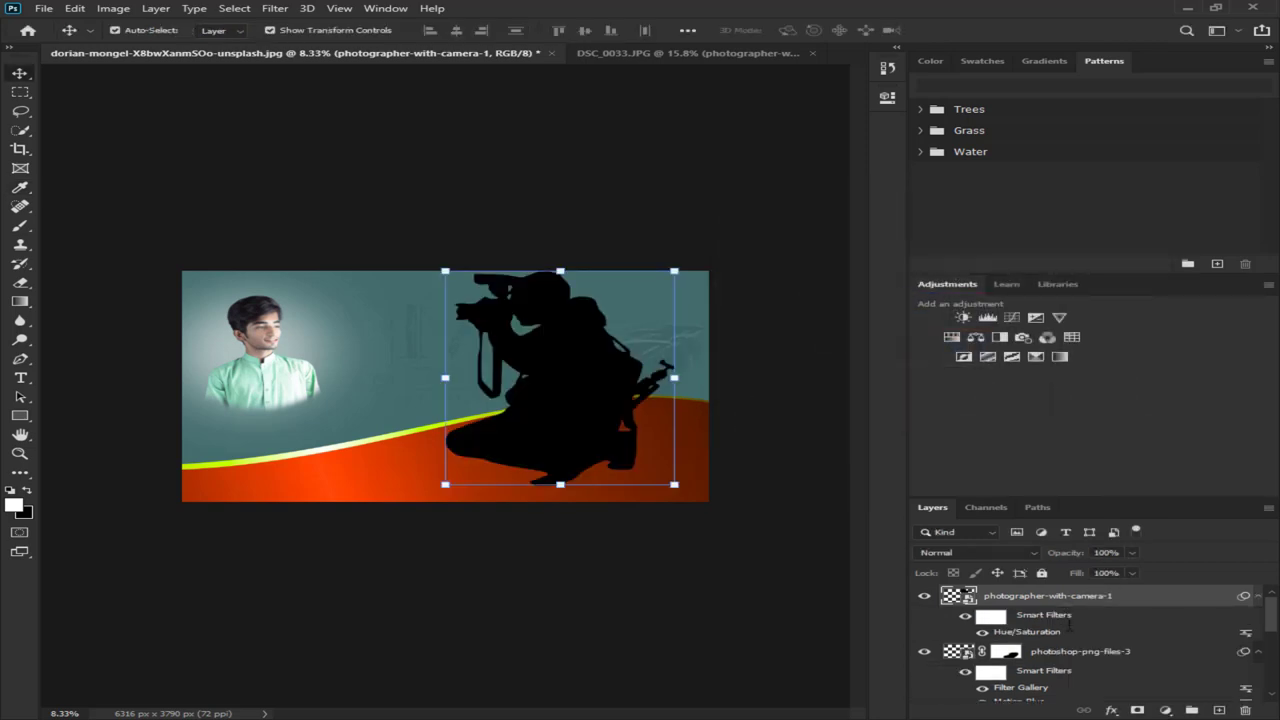
Move the photographer layer down the stack beneath the red-curve layer
scroll(1272, 630, "down", 1)
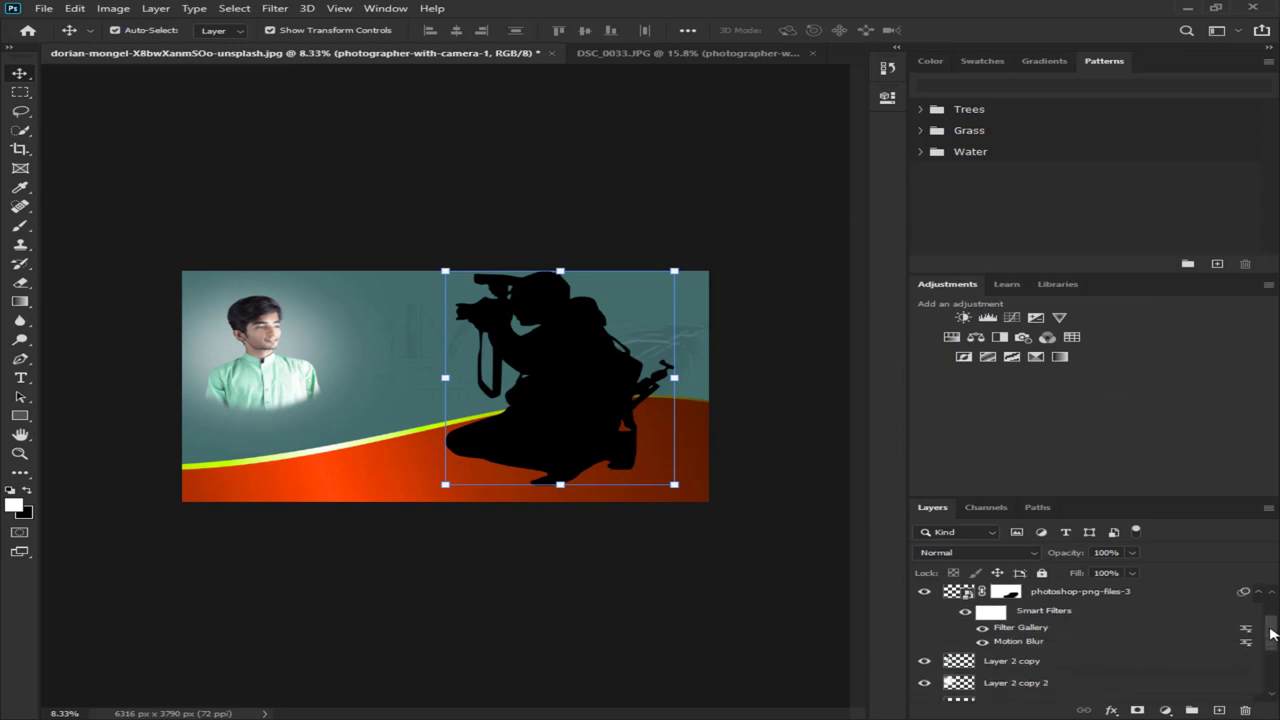
scroll(1210, 605, "up", 1)
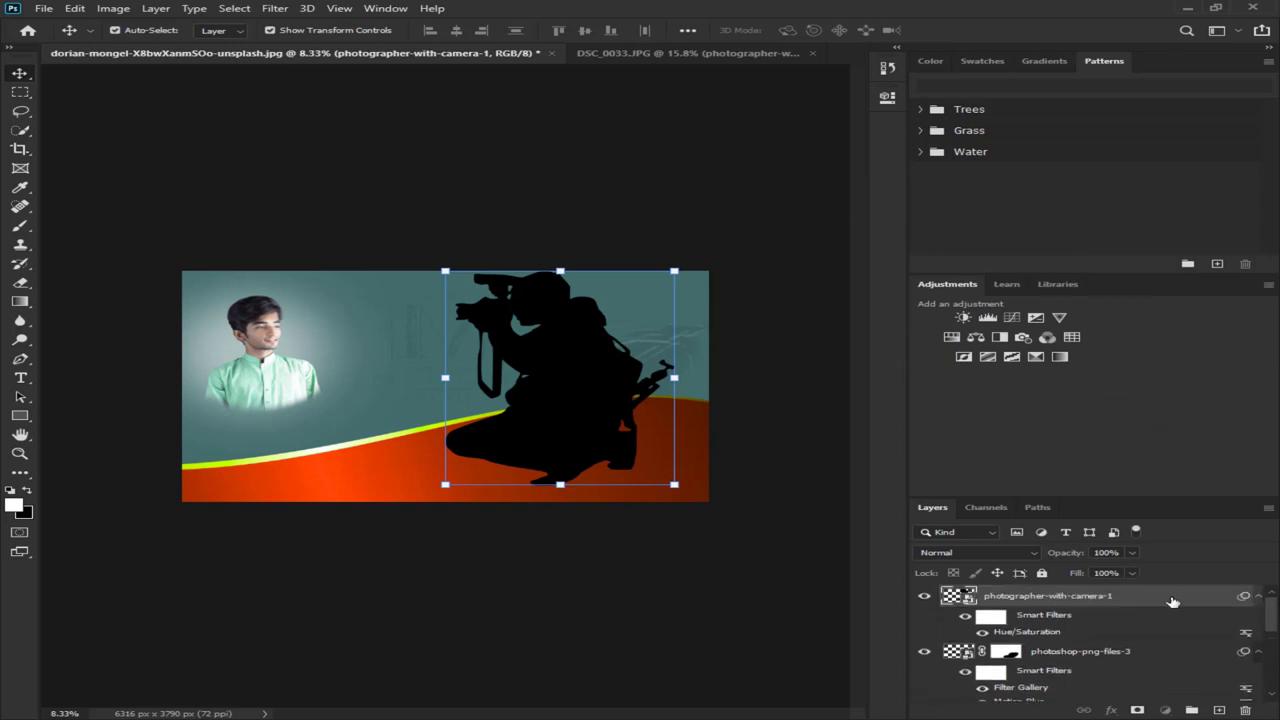
key("ctrl+bracketleft")
key("ctrl+bracketleft")
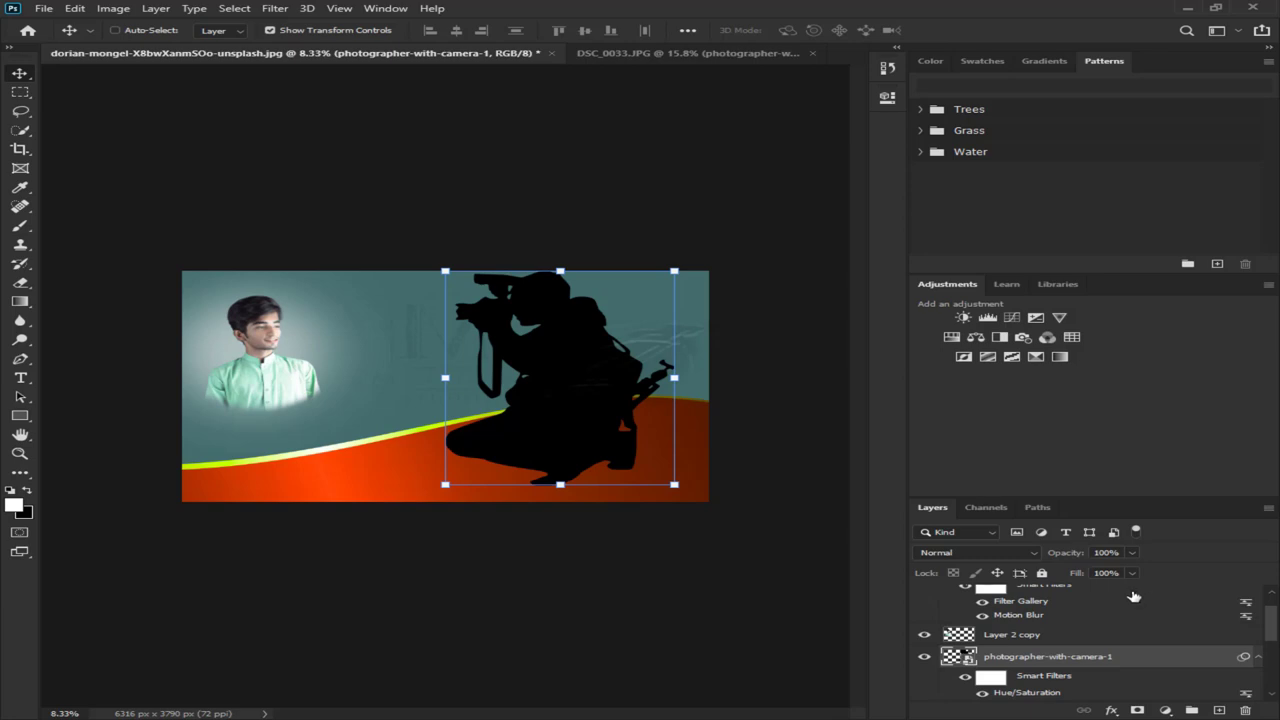
key("ctrl+j")
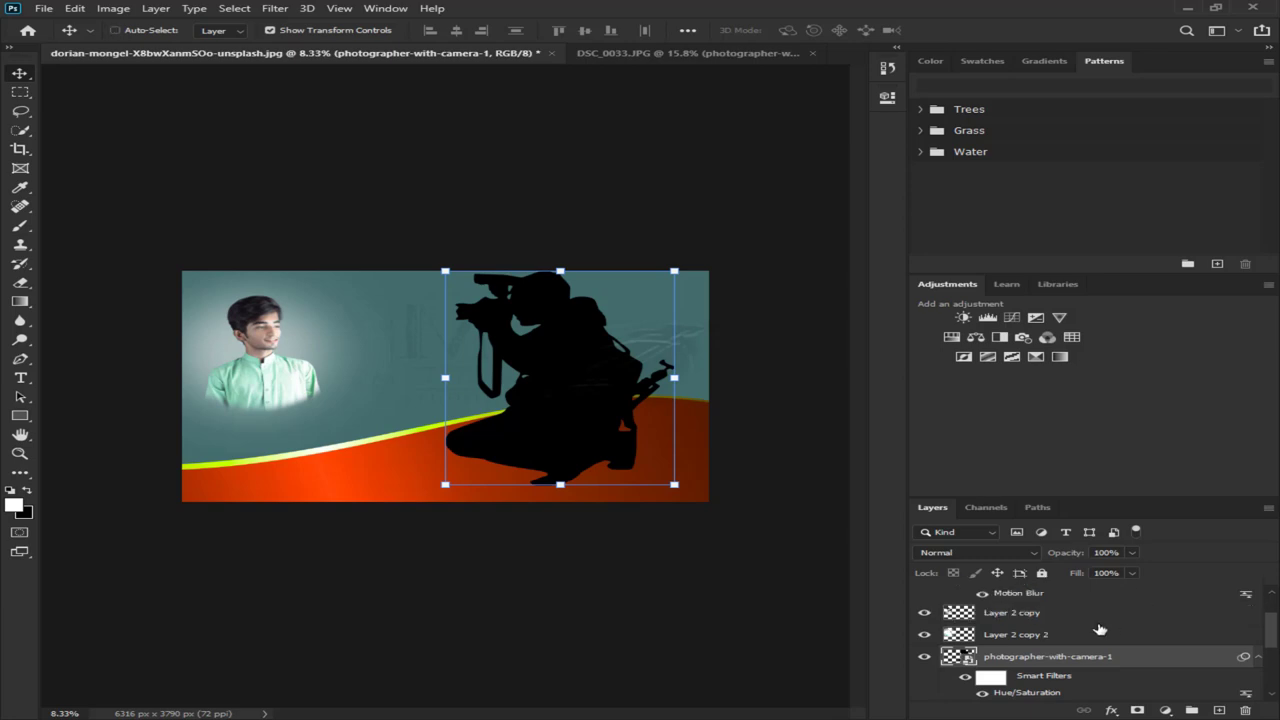
key("ctrl+bracketleft")
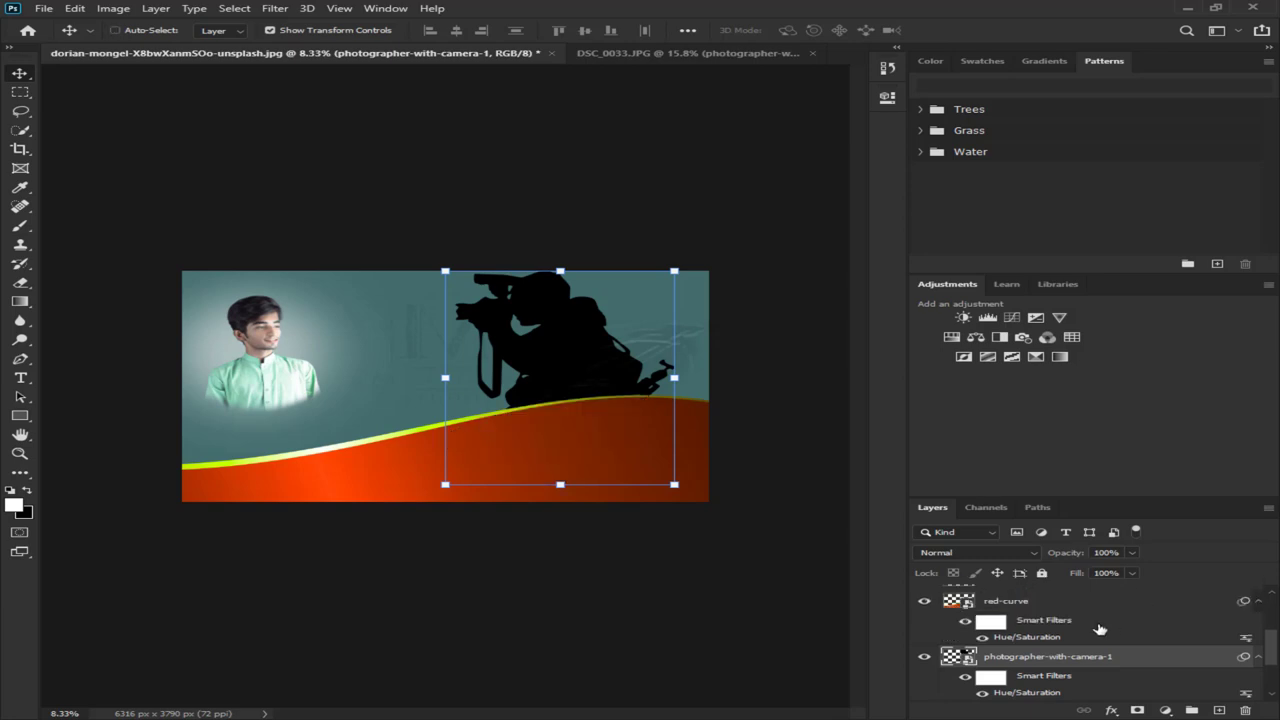
Resize and reposition the silhouette so its upper body rises above the orange curve
key("ctrl+plus")
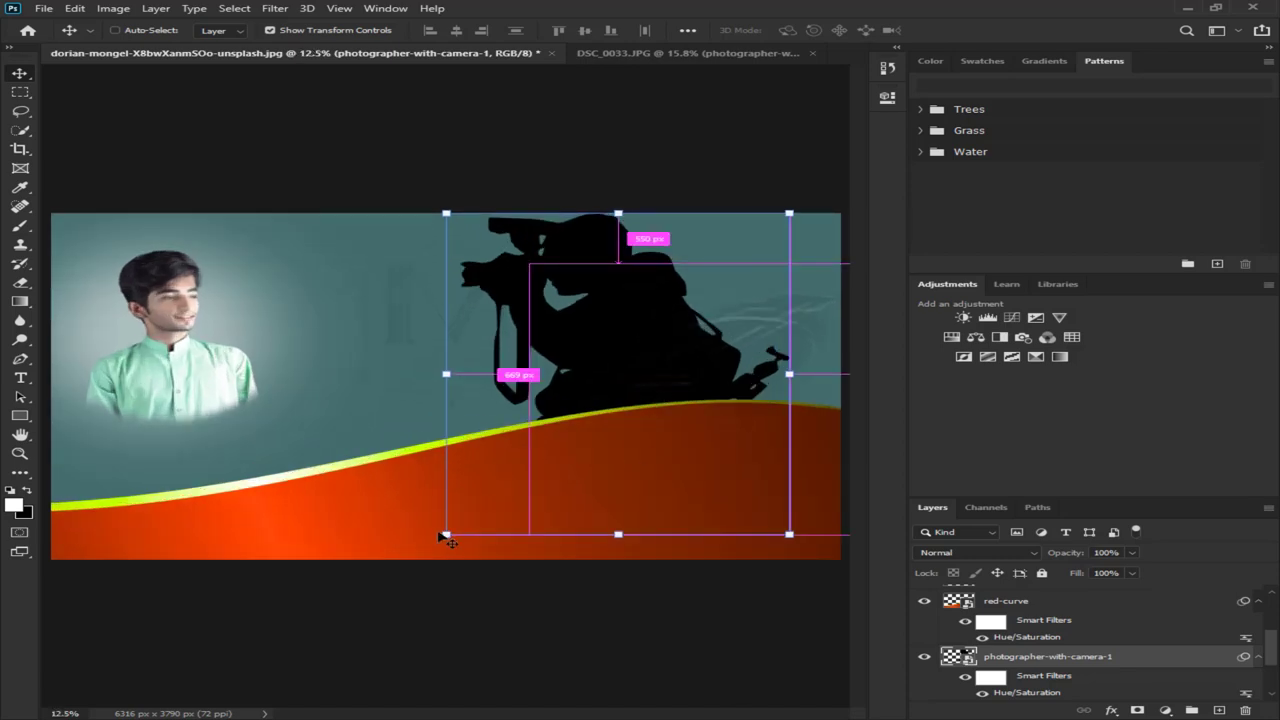
left_click_drag(446, 536, 534, 451)
key("Return")
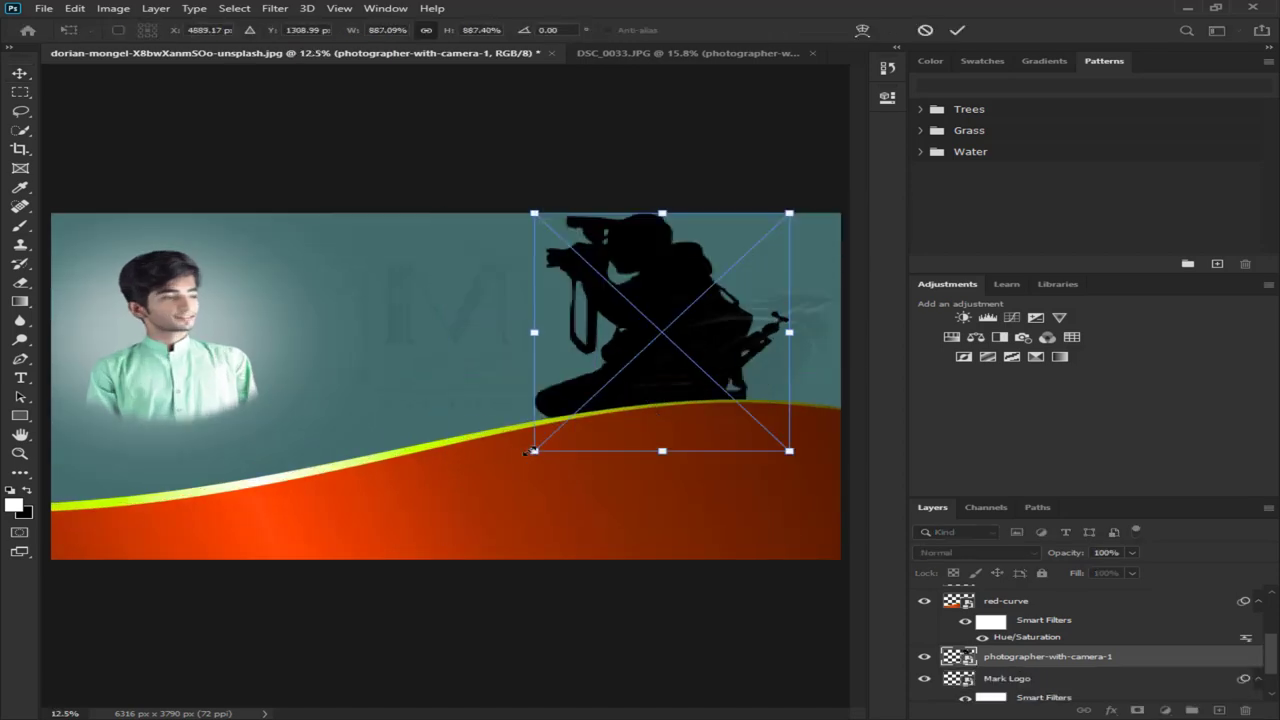
mouse_move(612, 385)
left_mouse_down()
mouse_move(567, 392)
mouse_move(643, 375)
mouse_move(615, 388)
left_mouse_up()
key("ctrl+z")
key("Escape")
left_click(615, 388)
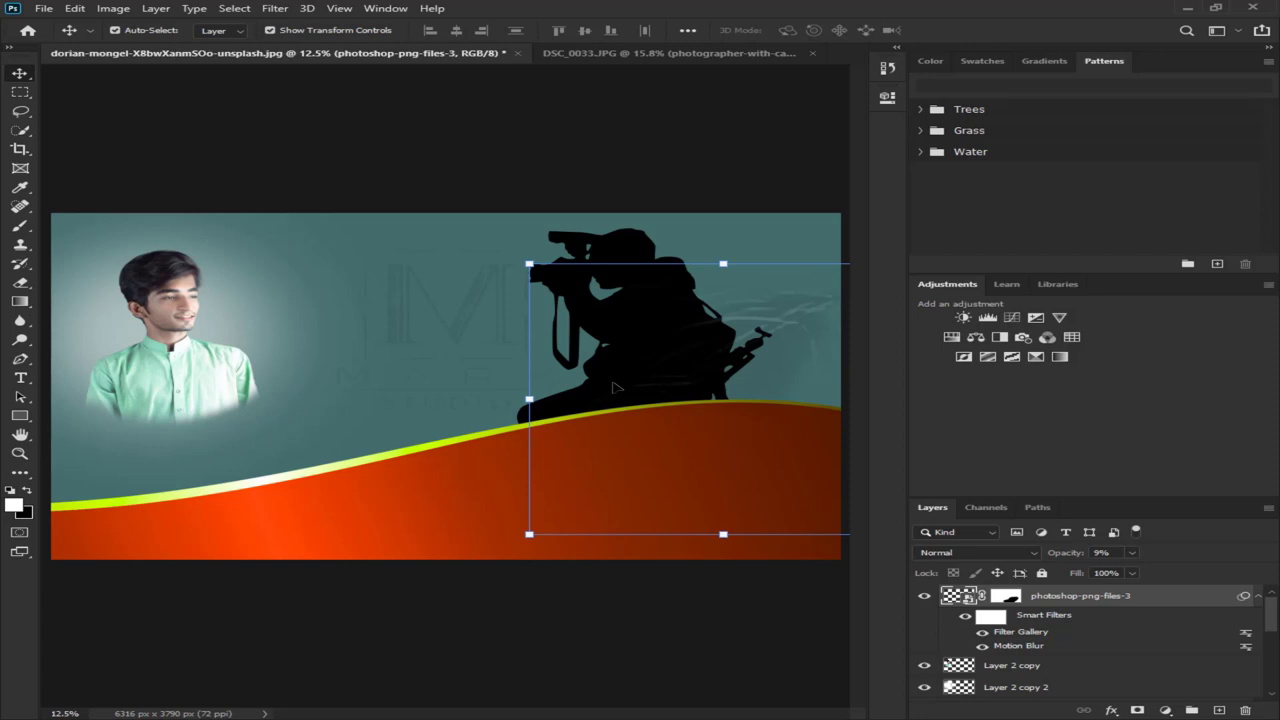
Set the photographer-with-camera-1 layer's opacity to 10%
key("ctrl+plus")
key("ctrl+minus")
key("ctrl+plus")
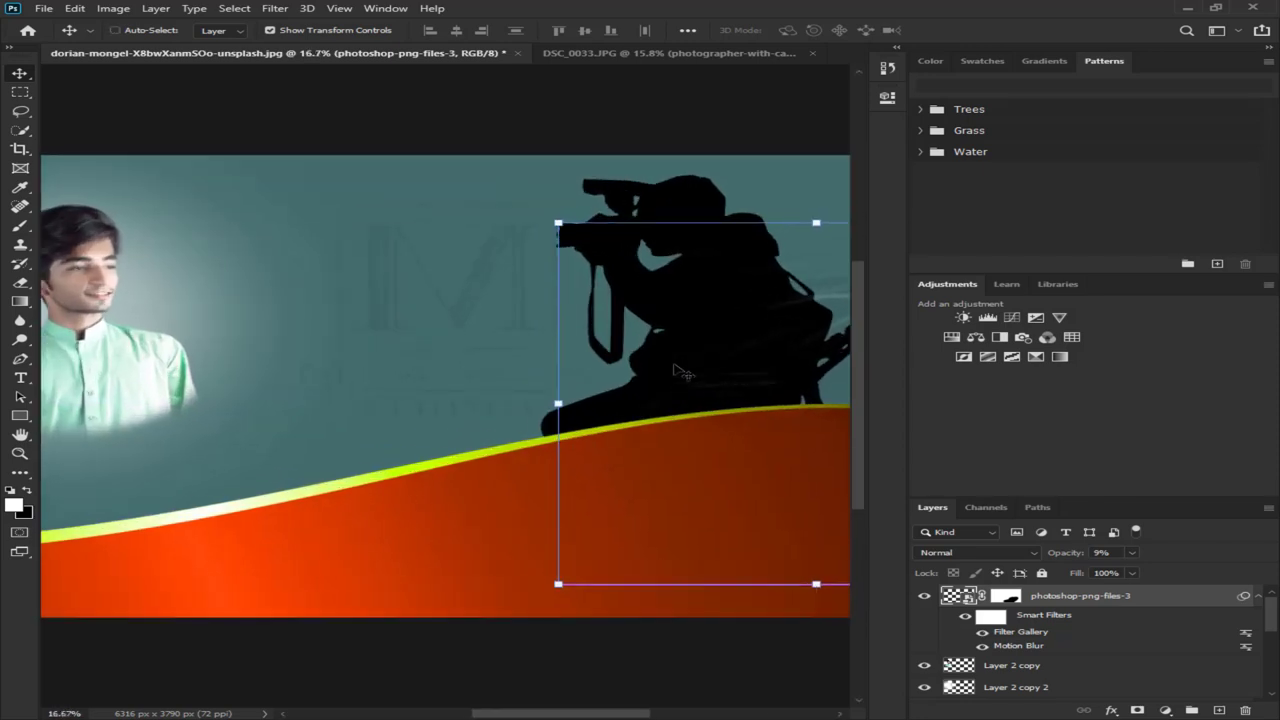
key("ctrl+minus")
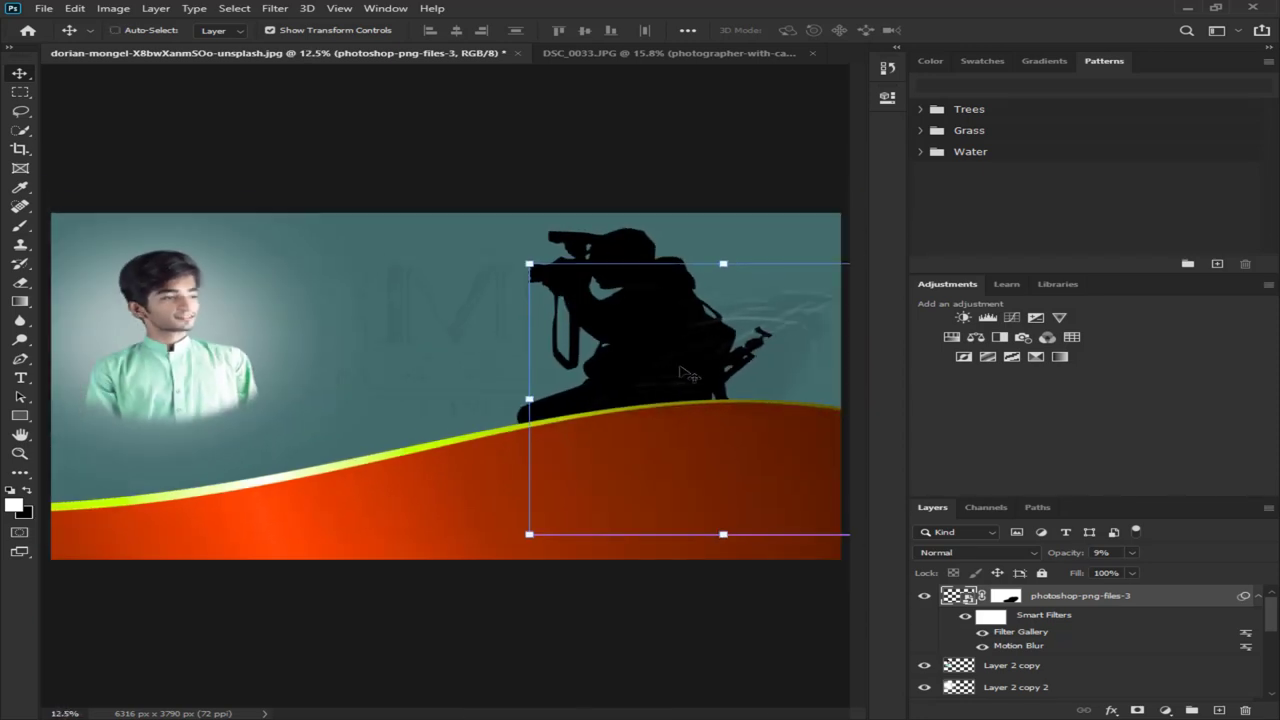
key("ctrl+plus")
key("ctrl+minus")
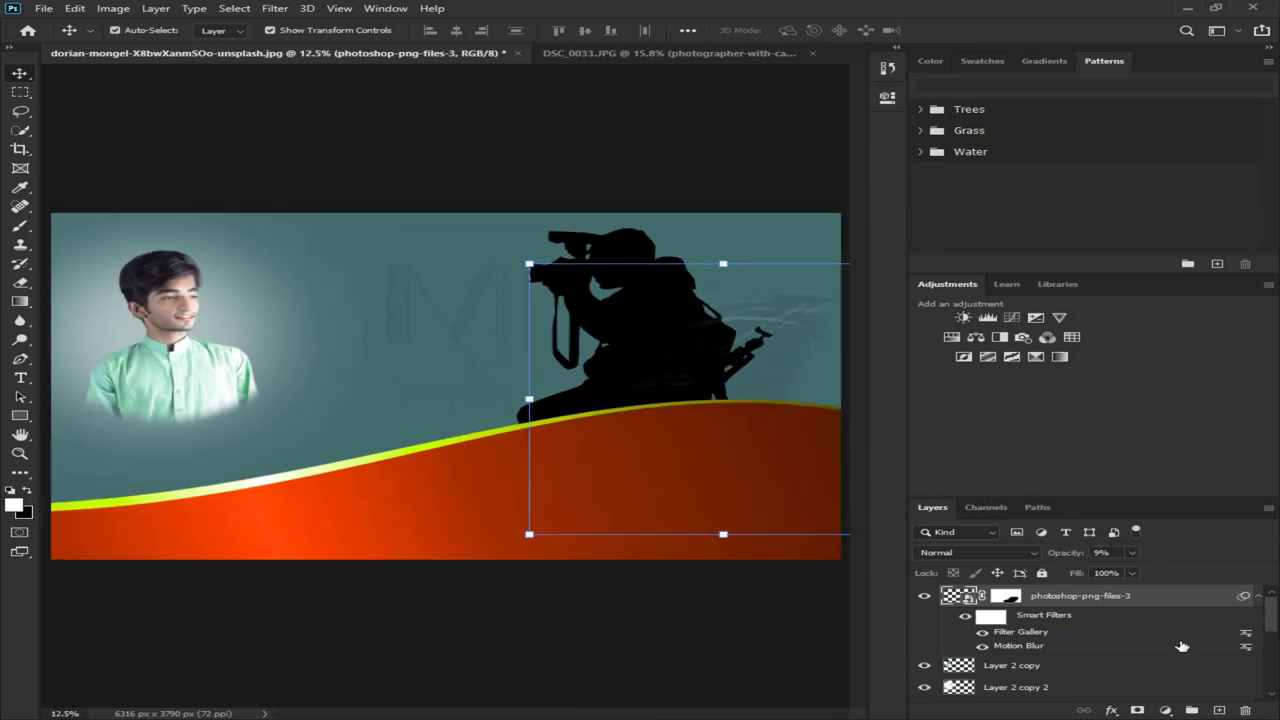
left_click_drag(1274, 622, 1265, 676)
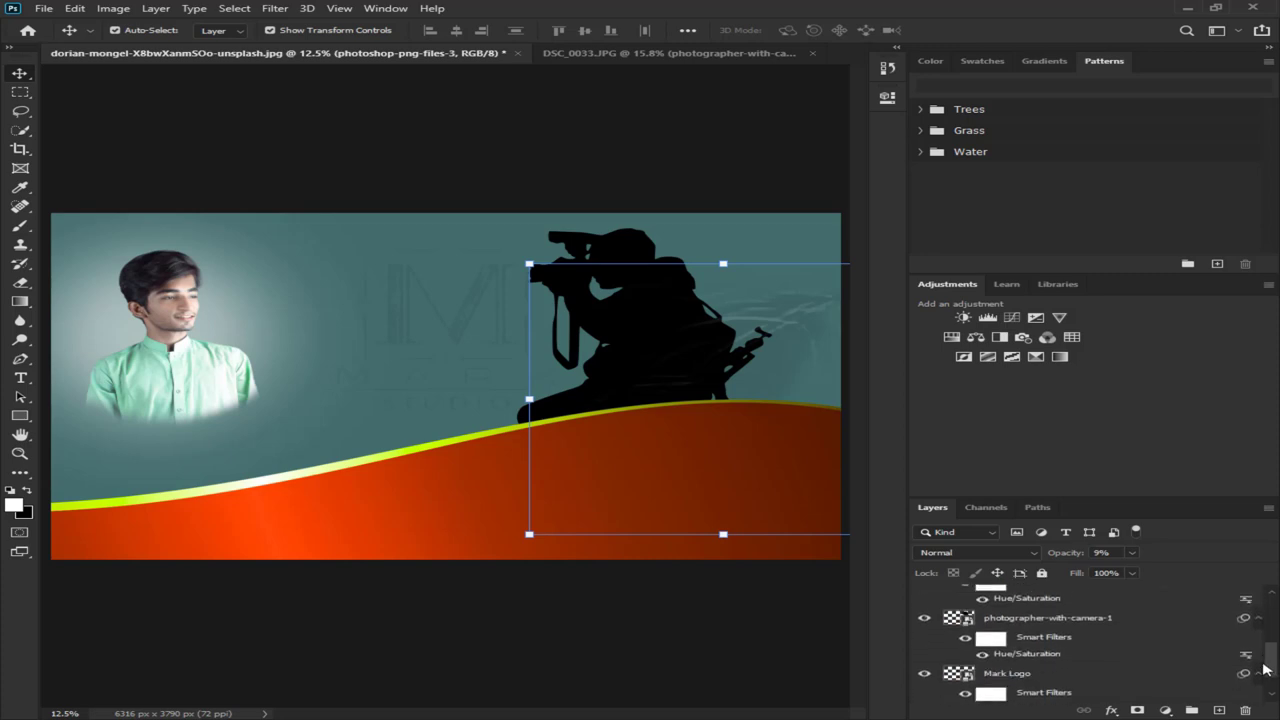
left_click(1077, 597)
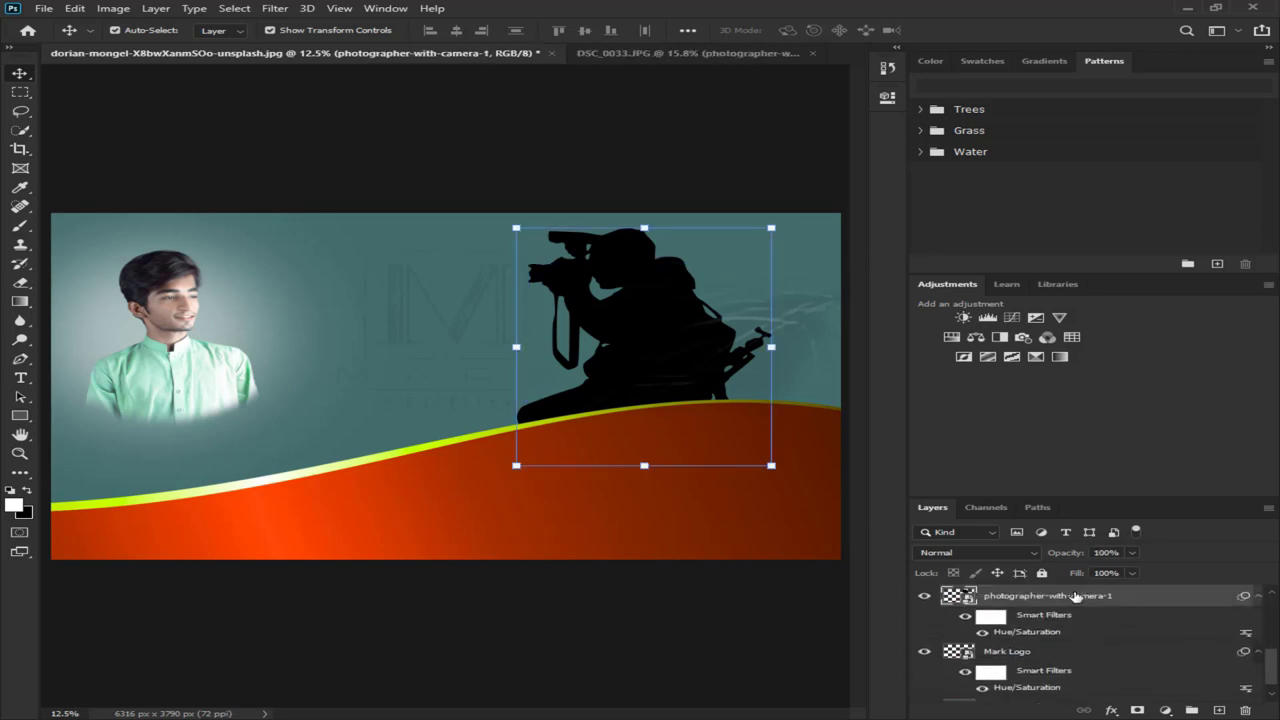
left_click_drag(1066, 553, 985, 557)
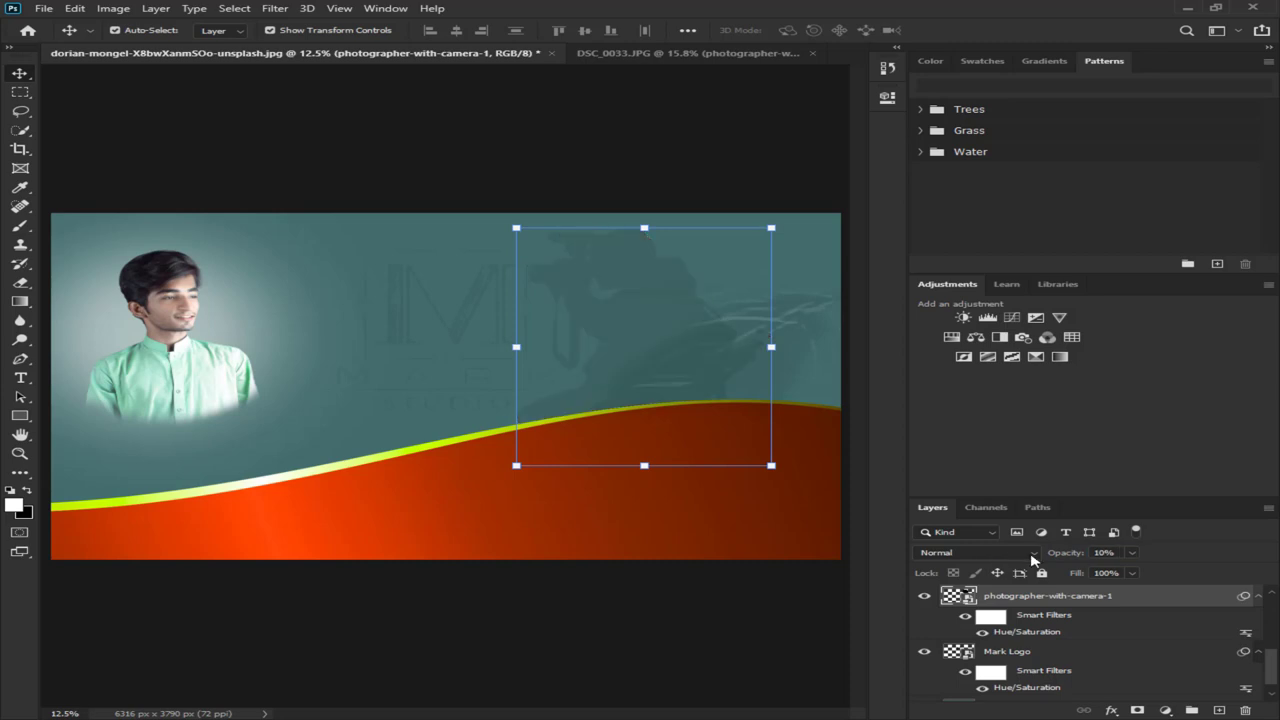
Move the faint silhouette toward the banner centre, lighten it with Lightness +100, and lower its fill
mouse_move(664, 386)
left_mouse_down()
mouse_move(459, 324)
mouse_move(650, 430)
left_mouse_up()
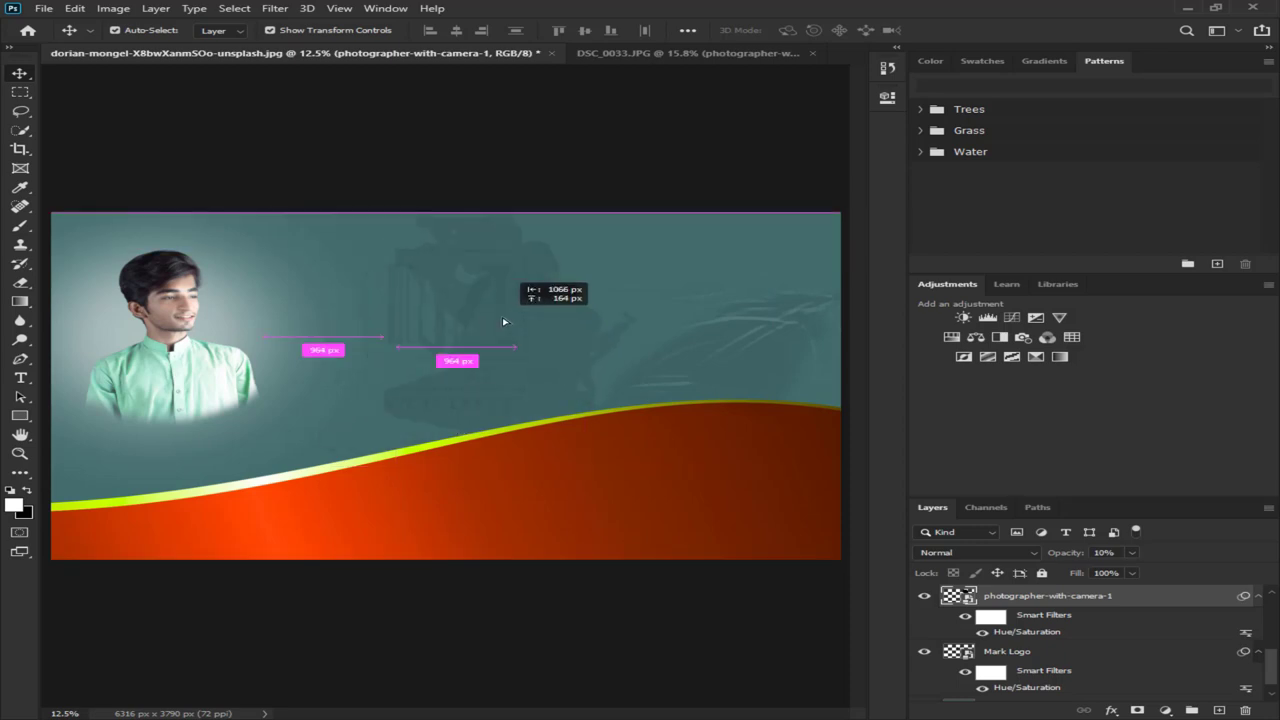
left_click_drag(650, 430, 461, 319)
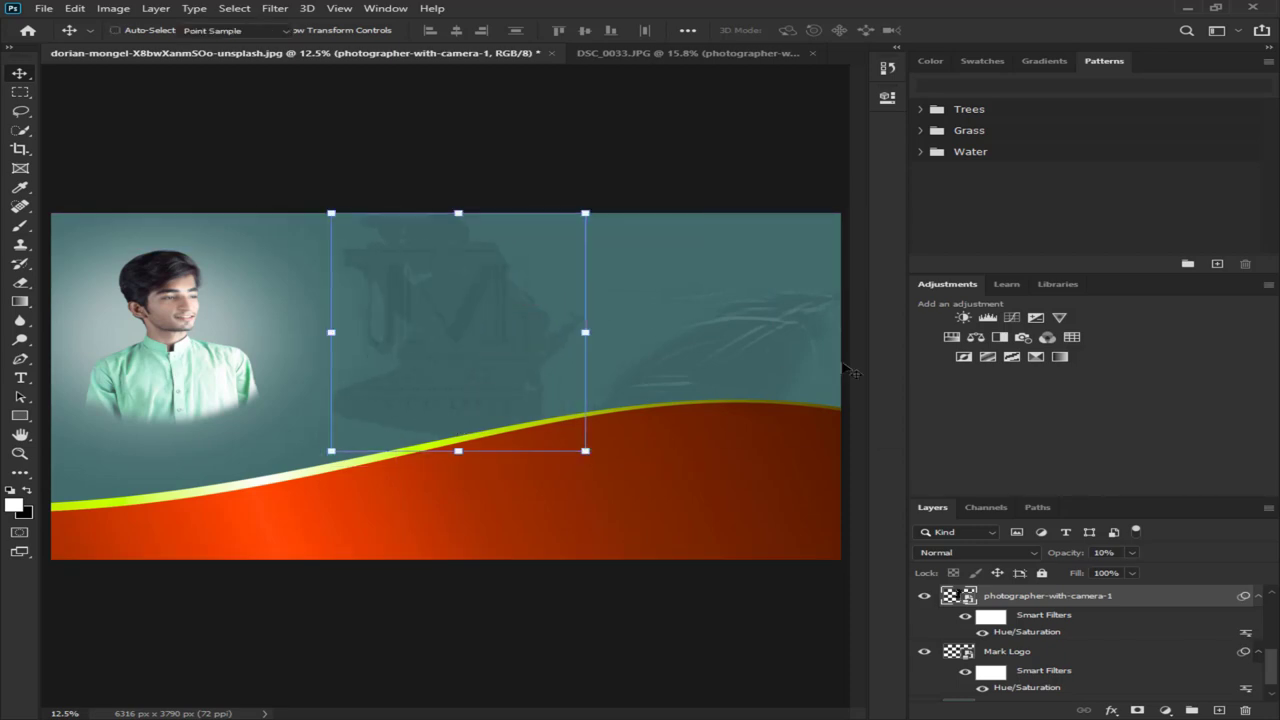
key("ctrl+u")
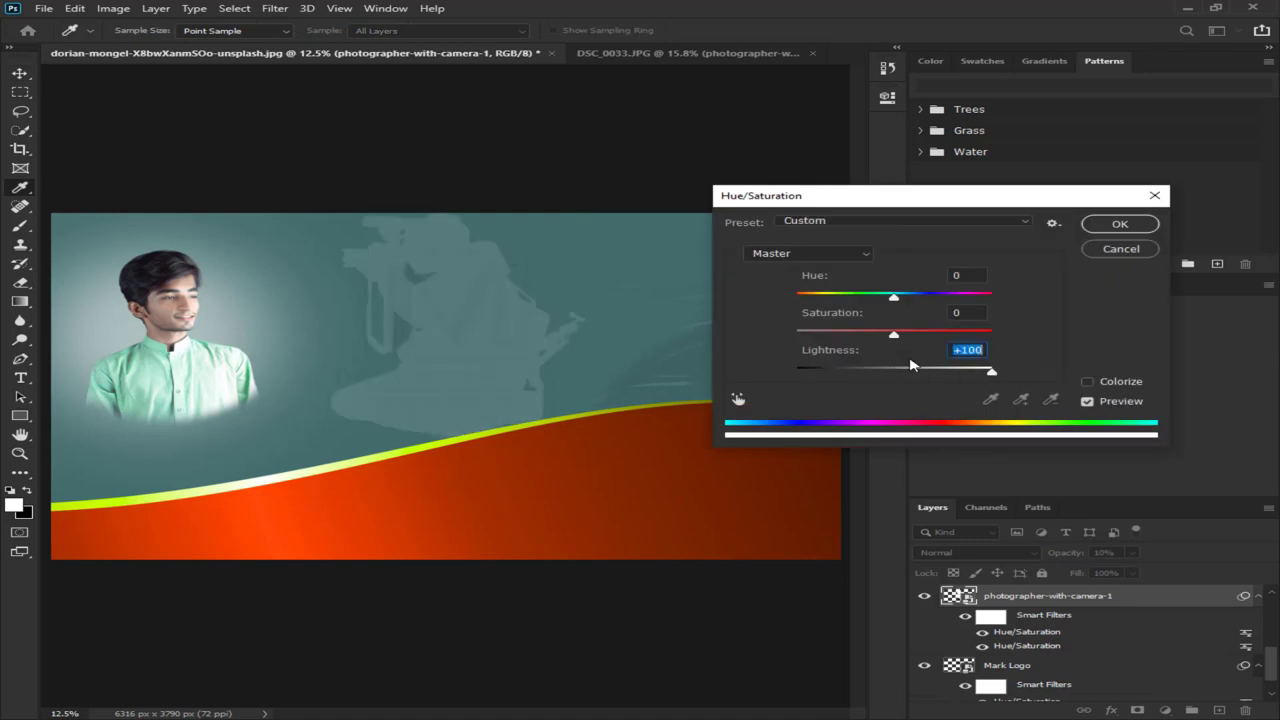
key("Return")
key("ctrl+plus")
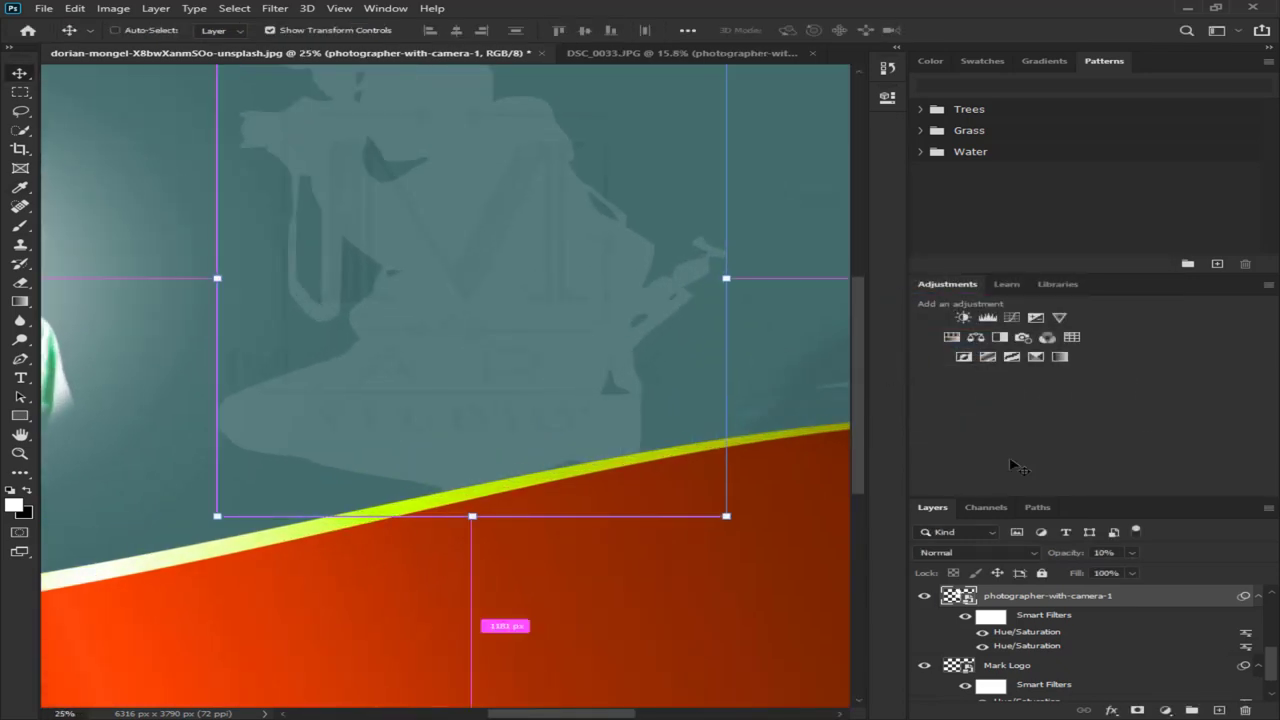
left_click_drag(1079, 577, 996, 574)
Lower the photographer layer's fill to 18% and zoom out to the whole banner
key("ctrl+minus")
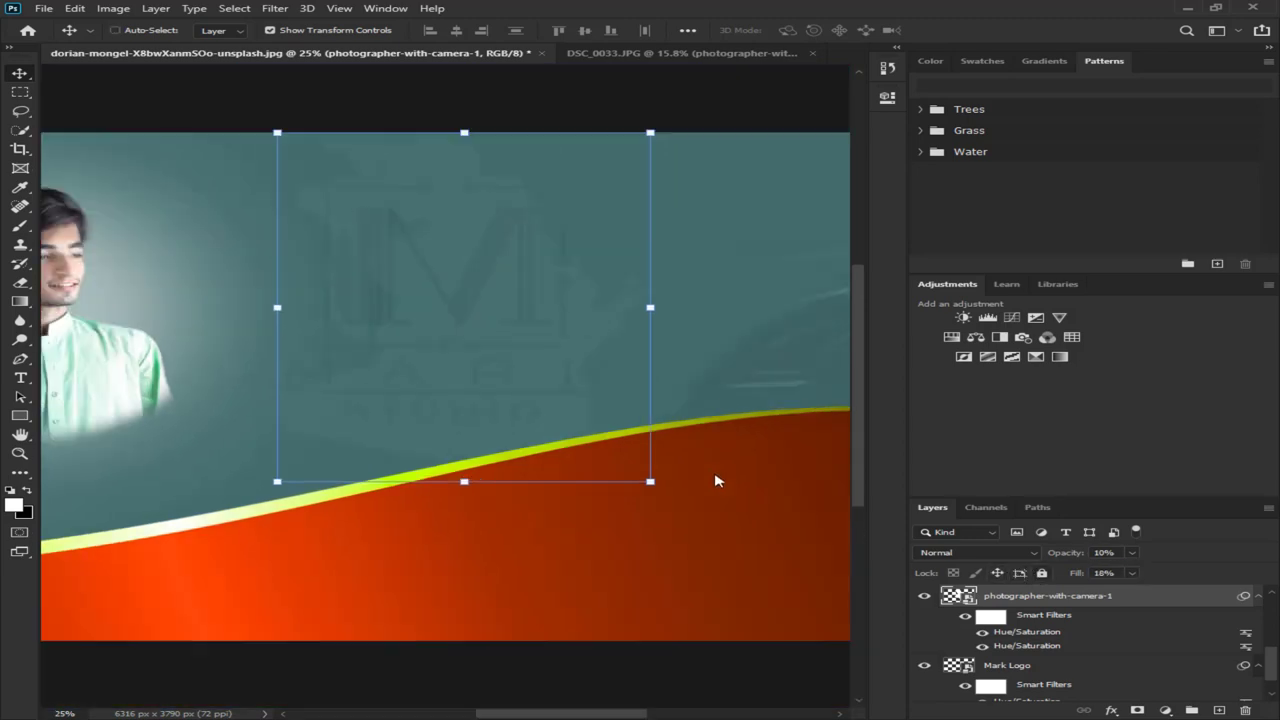
key("ctrl")
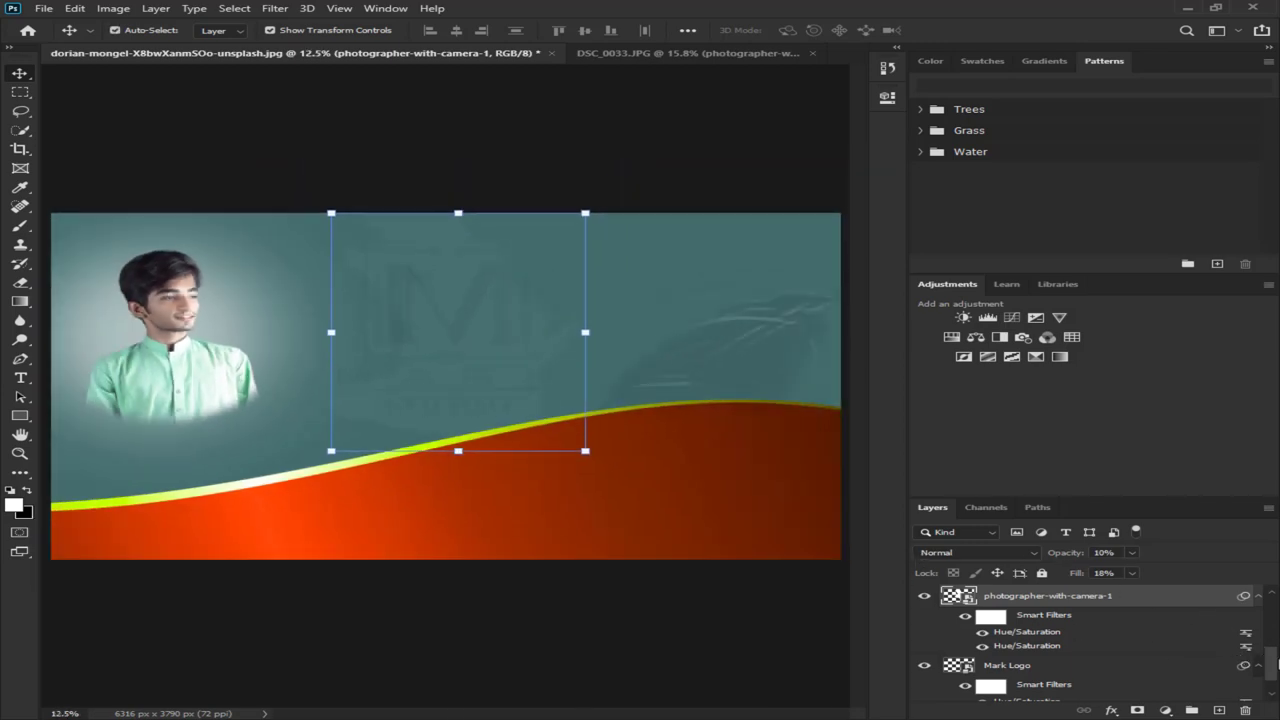
left_click_drag(1276, 665, 1277, 610)
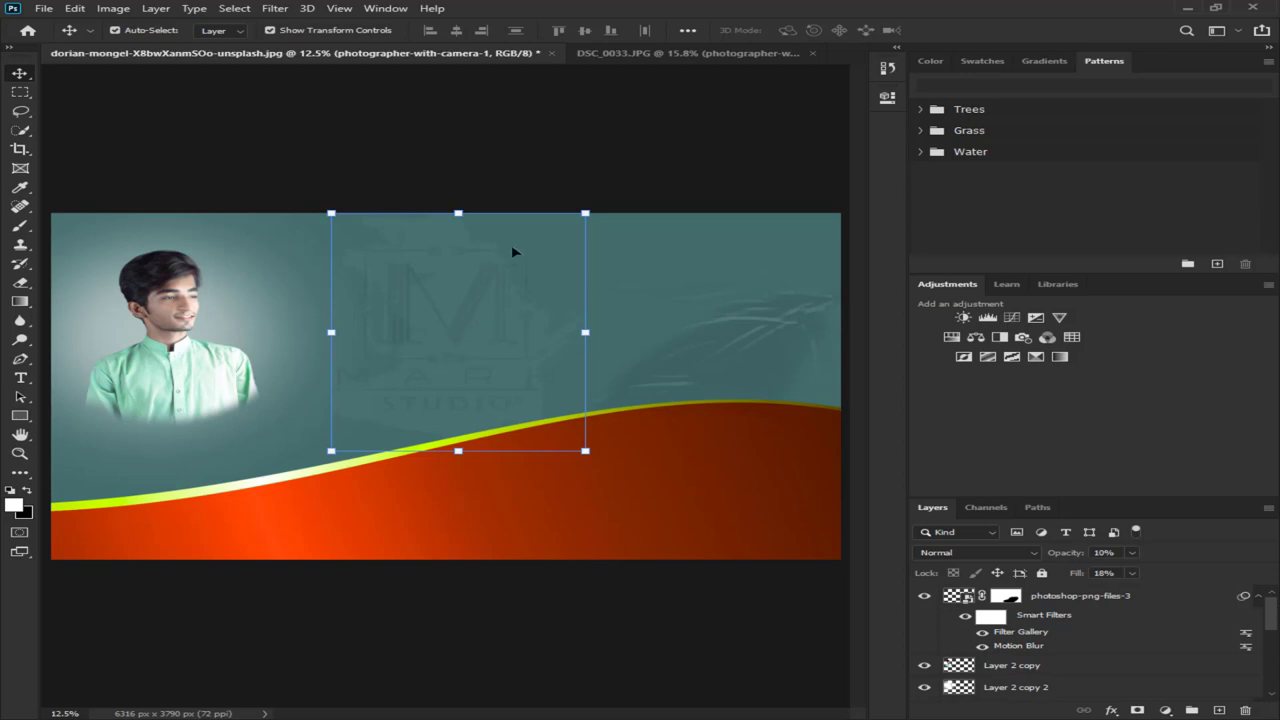
left_click(1188, 7)
Place the Mark Logo file as a large MARK STUDIO logo in the banner's upper right
mouse_move(890, 105)
left_mouse_down()
mouse_move(775, 705)
mouse_move(662, 370)
left_mouse_up()
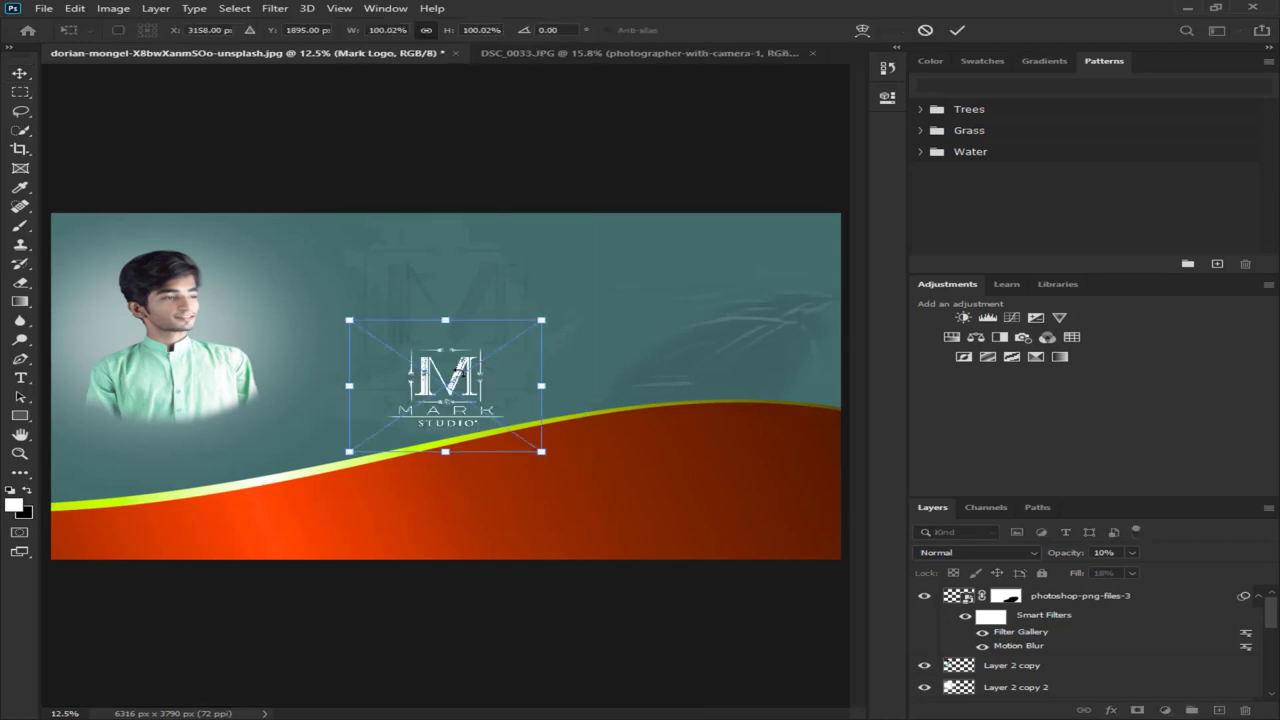
left_click_drag(452, 370, 750, 285)
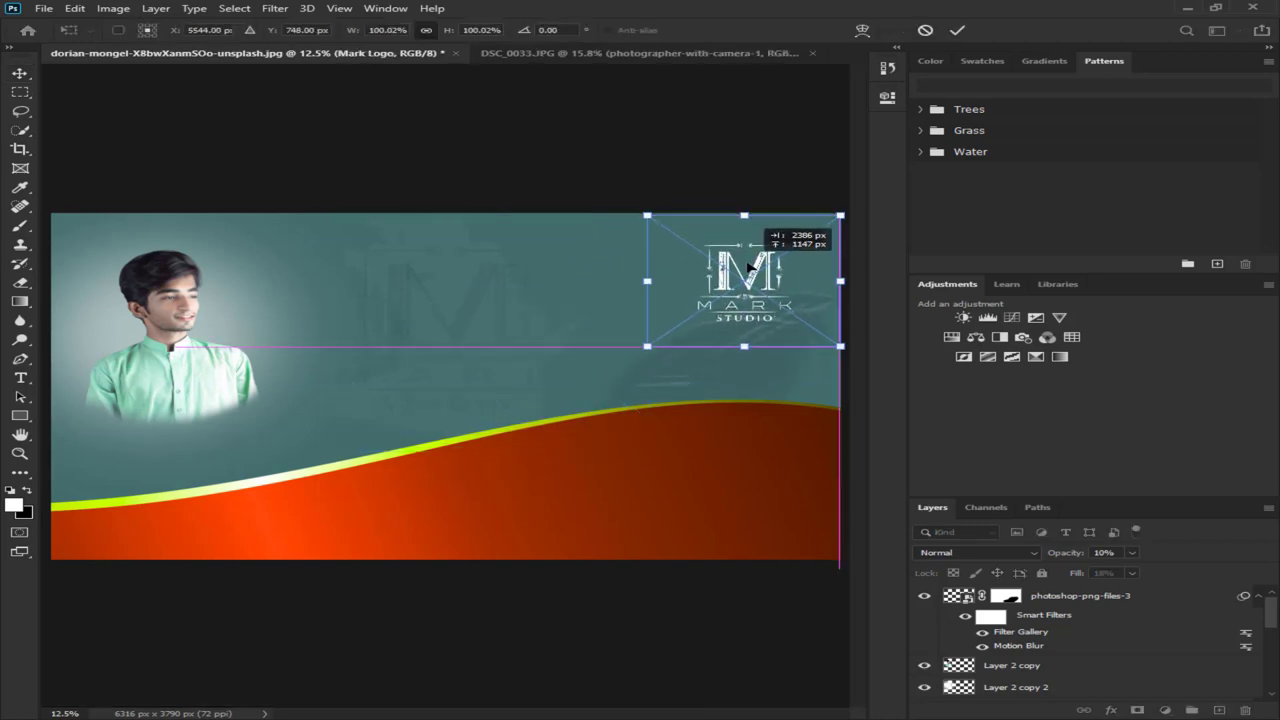
left_click_drag(647, 234, 466, 188)
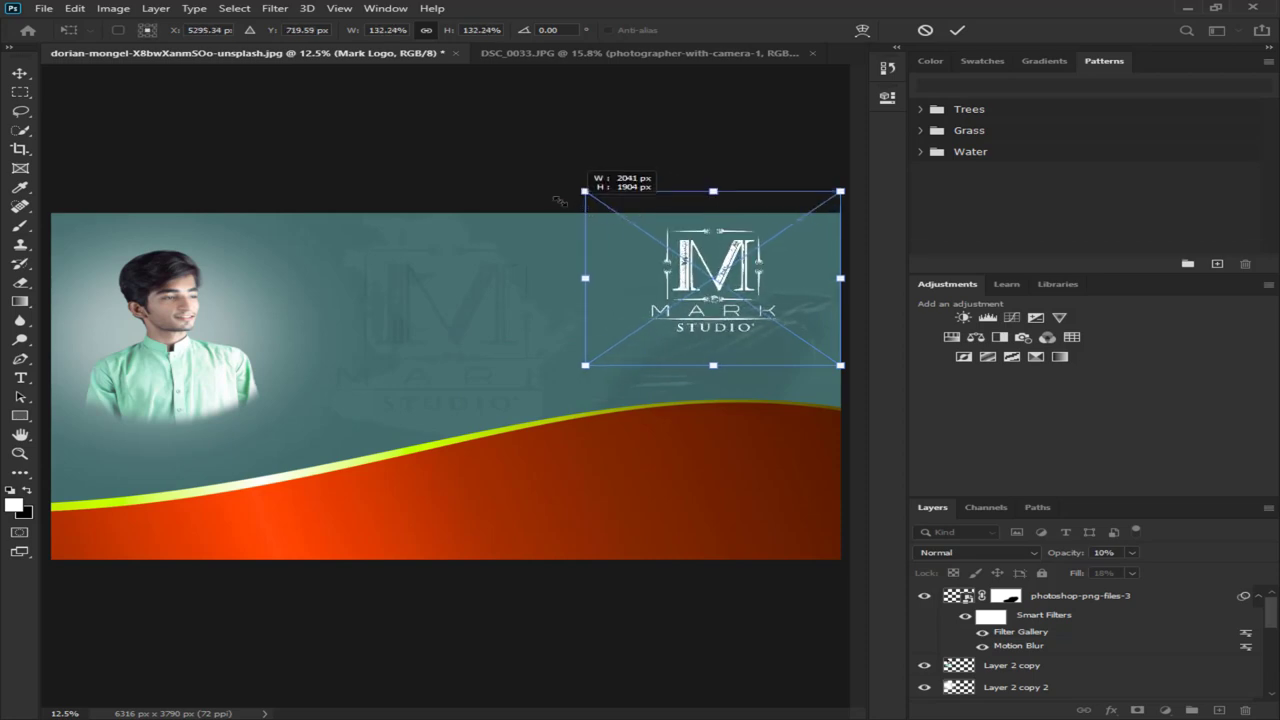
left_click_drag(519, 263, 457, 256)
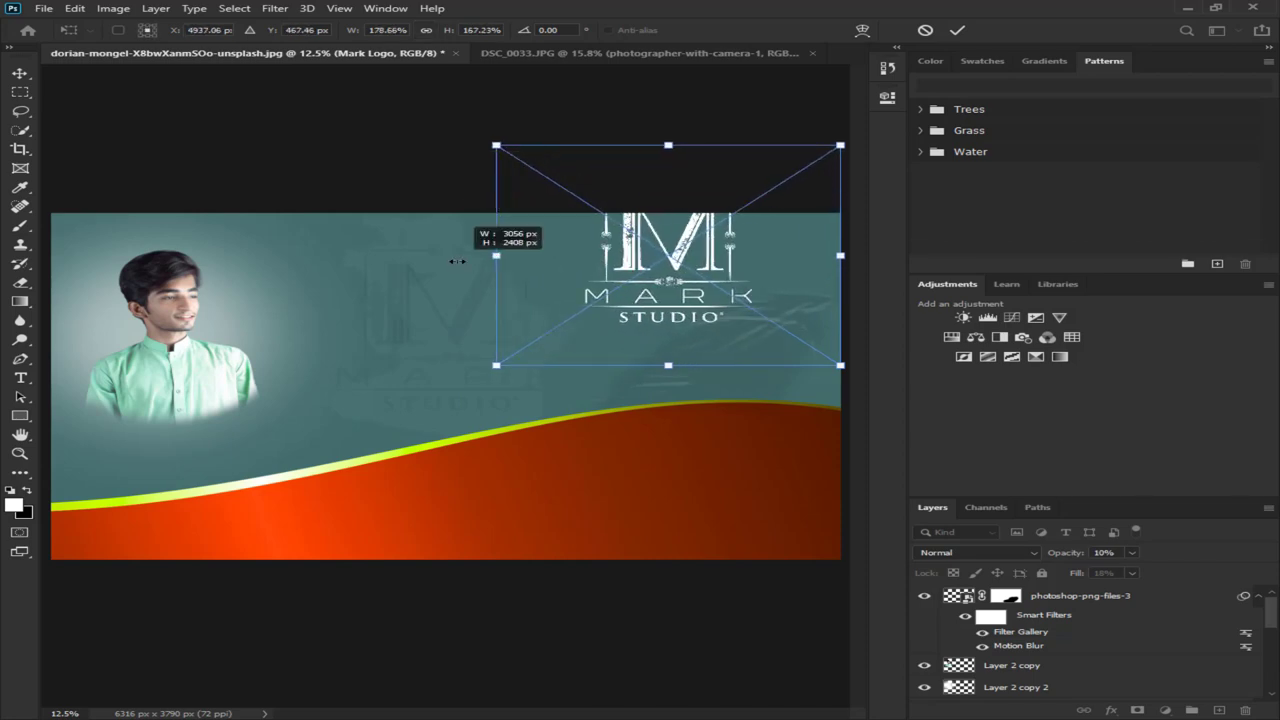
mouse_move(662, 233)
left_mouse_down()
mouse_move(733, 293)
mouse_move(705, 301)
left_mouse_up()
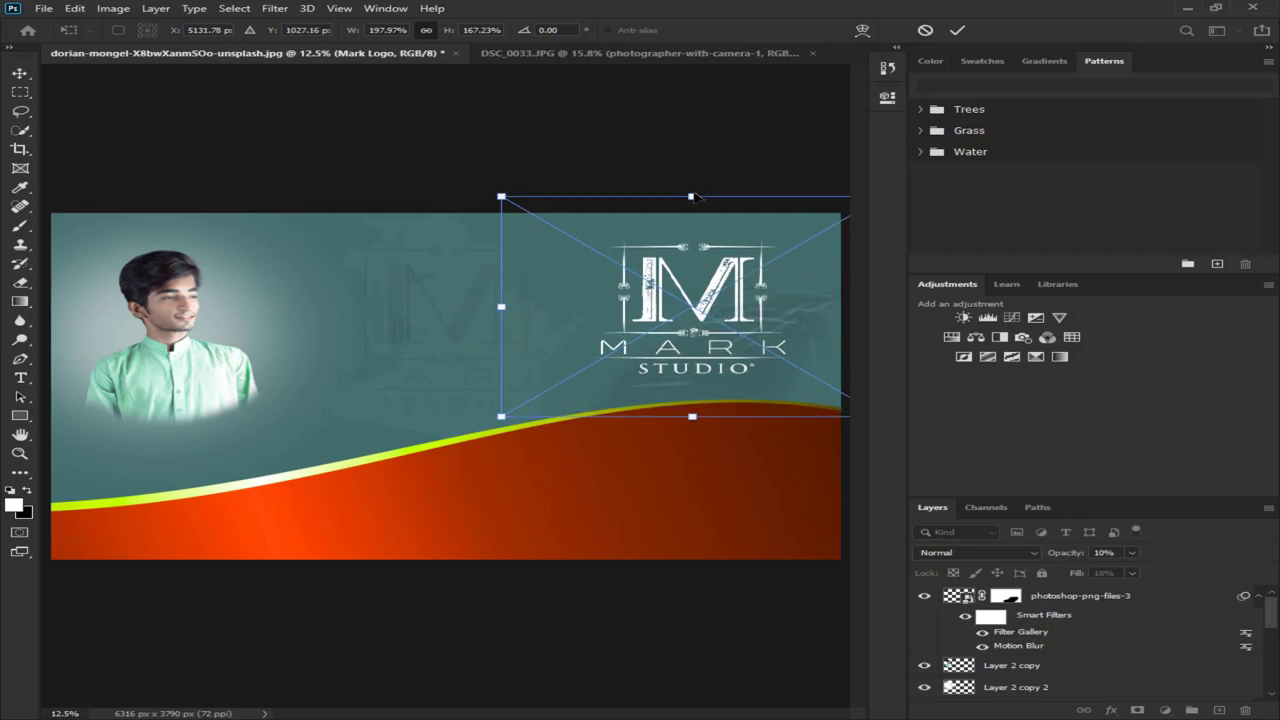
left_click_drag(692, 196, 694, 164)
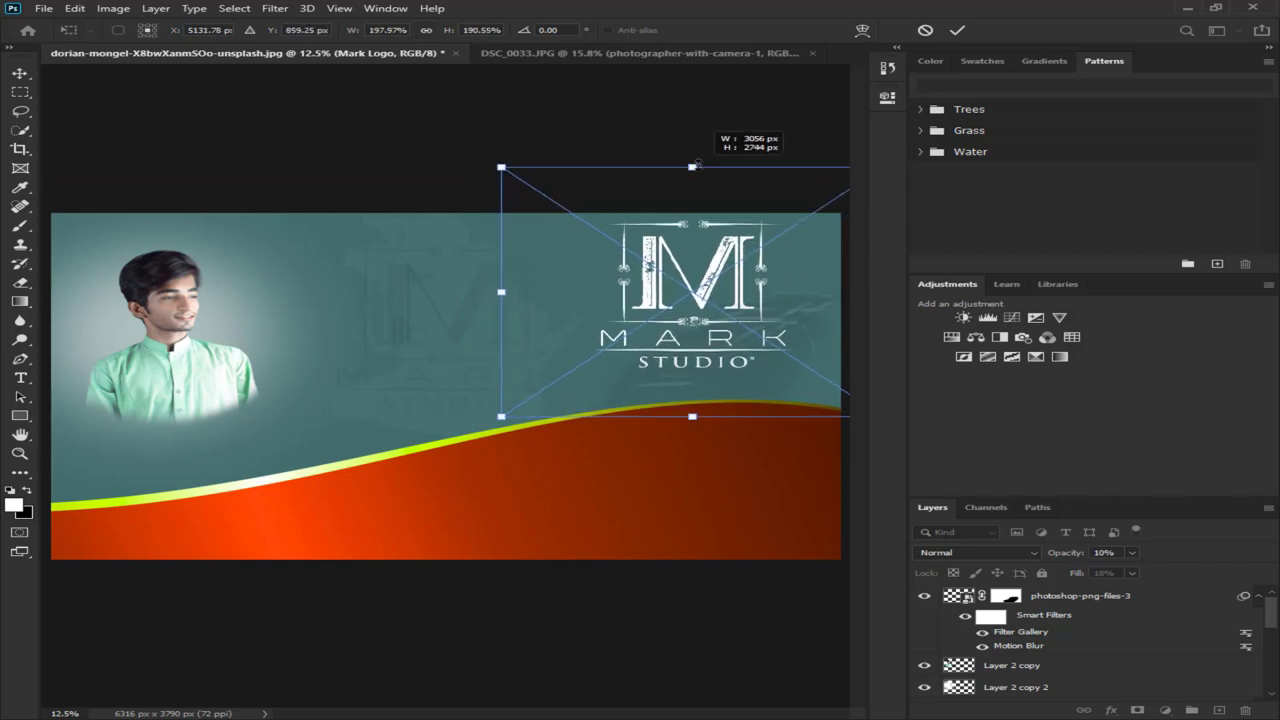
left_click_drag(712, 250, 714, 275)
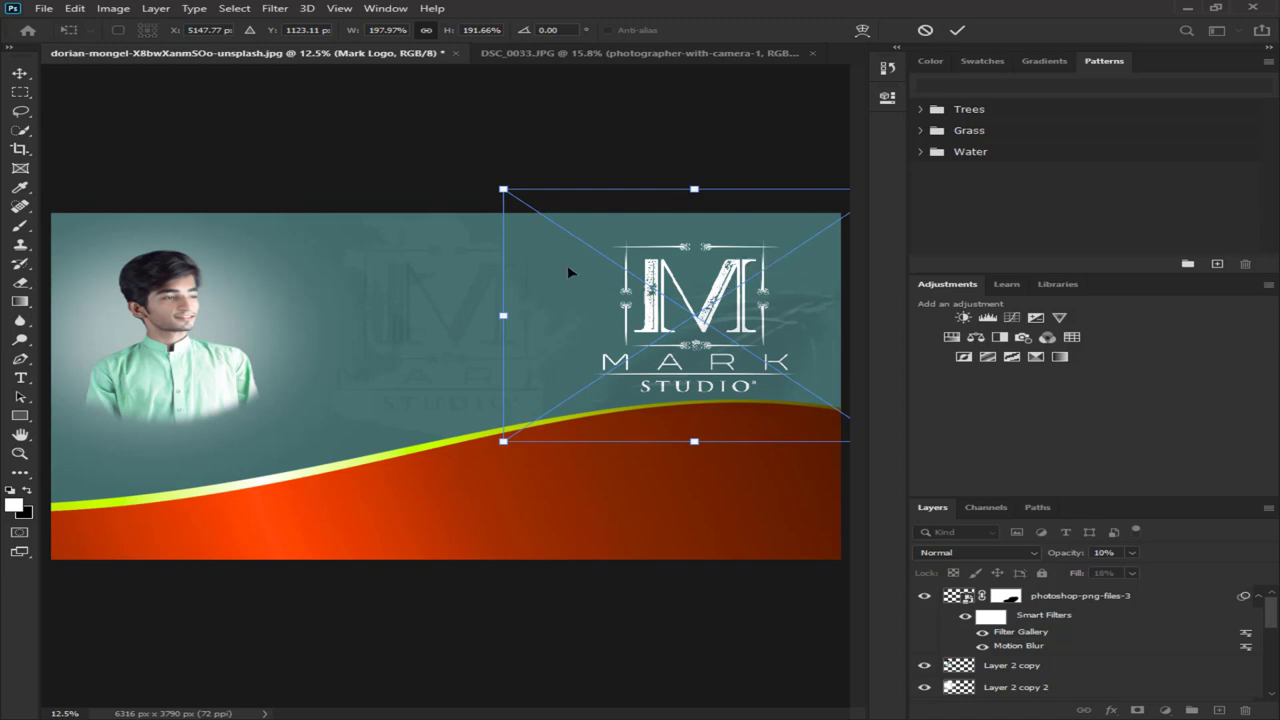
left_click_drag(501, 187, 530, 226)
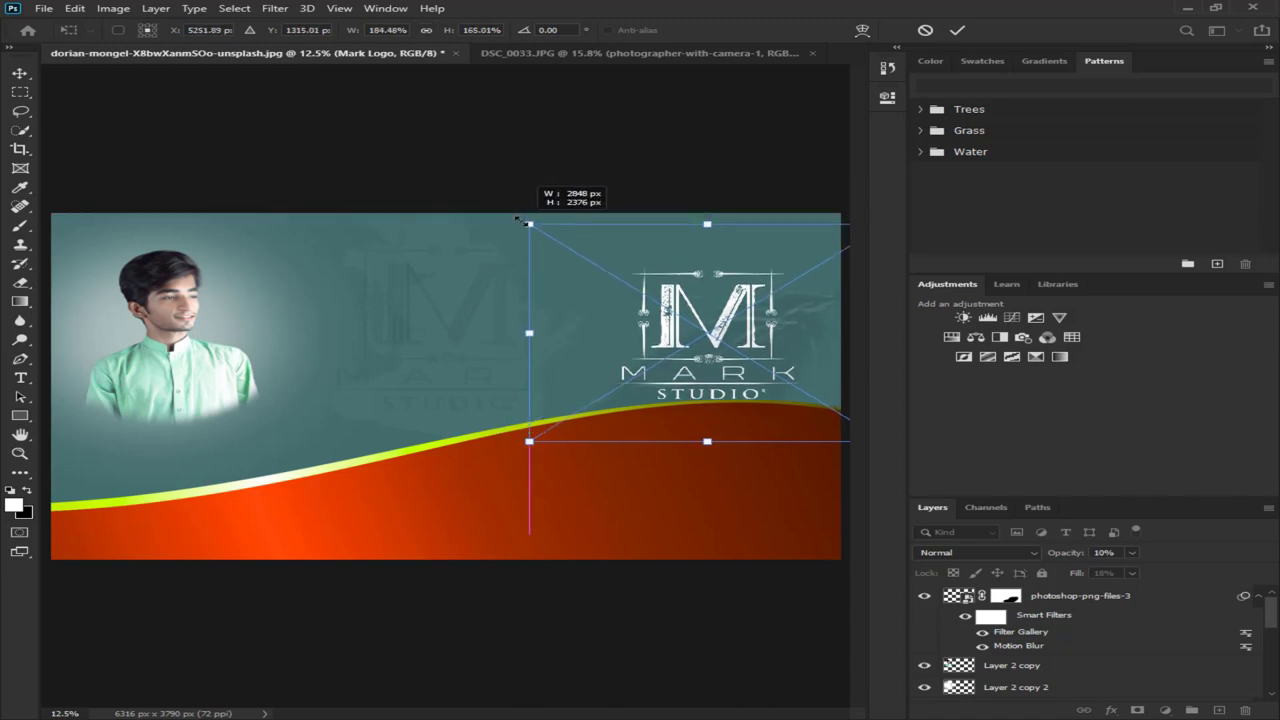
key("Return")
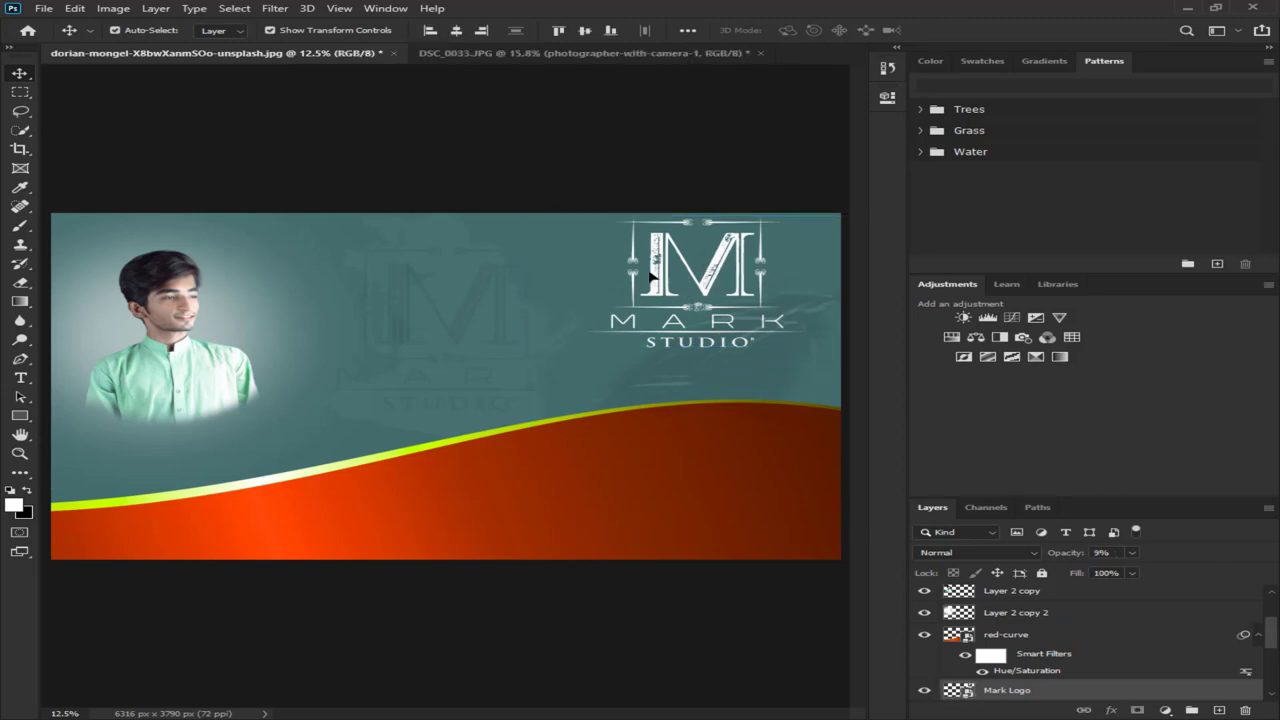
Nudge the logo into place and draw a rectangular marquee around it
mouse_move(657, 272)
left_mouse_down()
mouse_move(647, 296)
mouse_move(674, 299)
left_mouse_up()
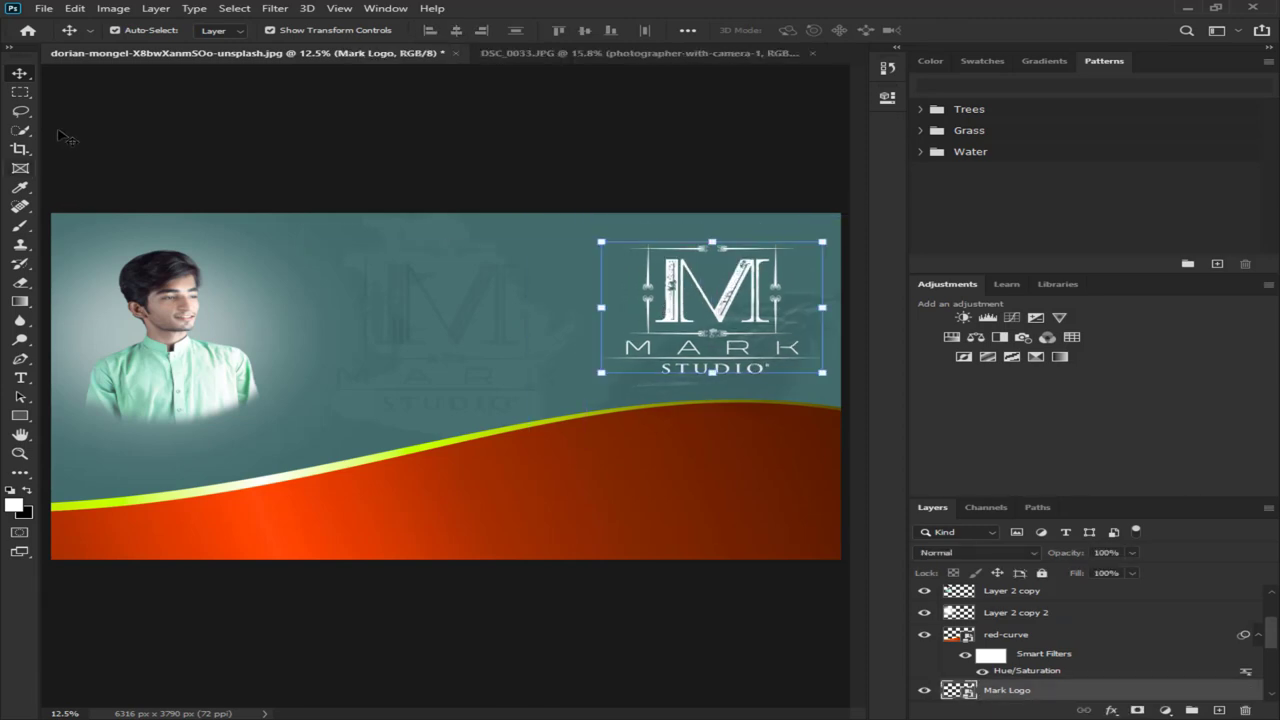
left_click(20, 91)
left_click_drag(596, 215, 828, 397)
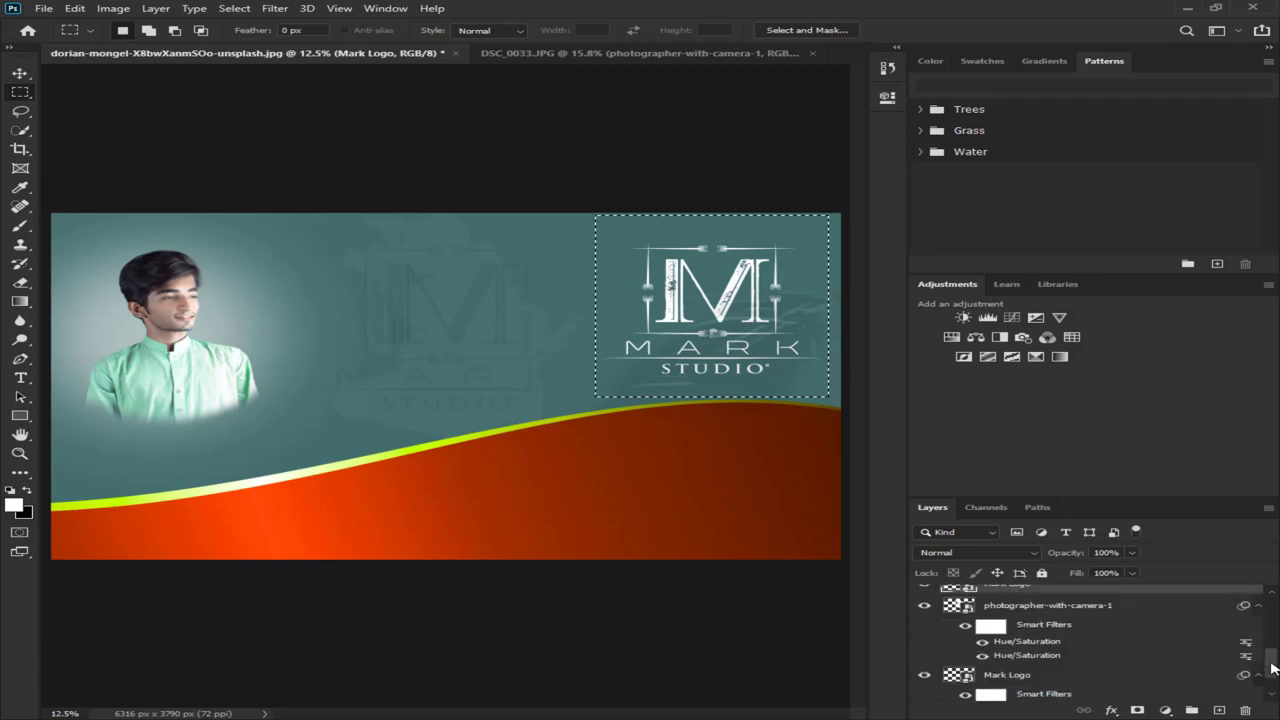
Add Layer 1 above Background and subtract an inner marquee, leaving a frame selection
left_click_drag(1271, 640, 1271, 675)
left_click(1074, 690)
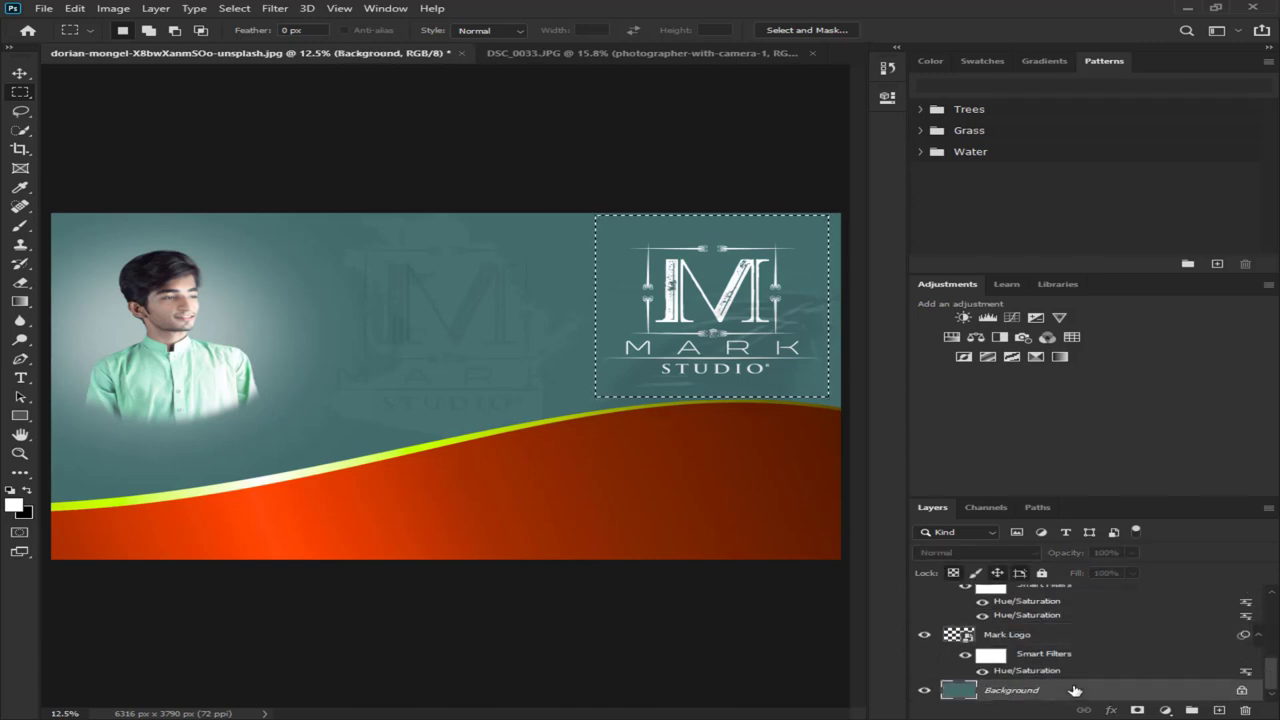
key("ctrl+j")
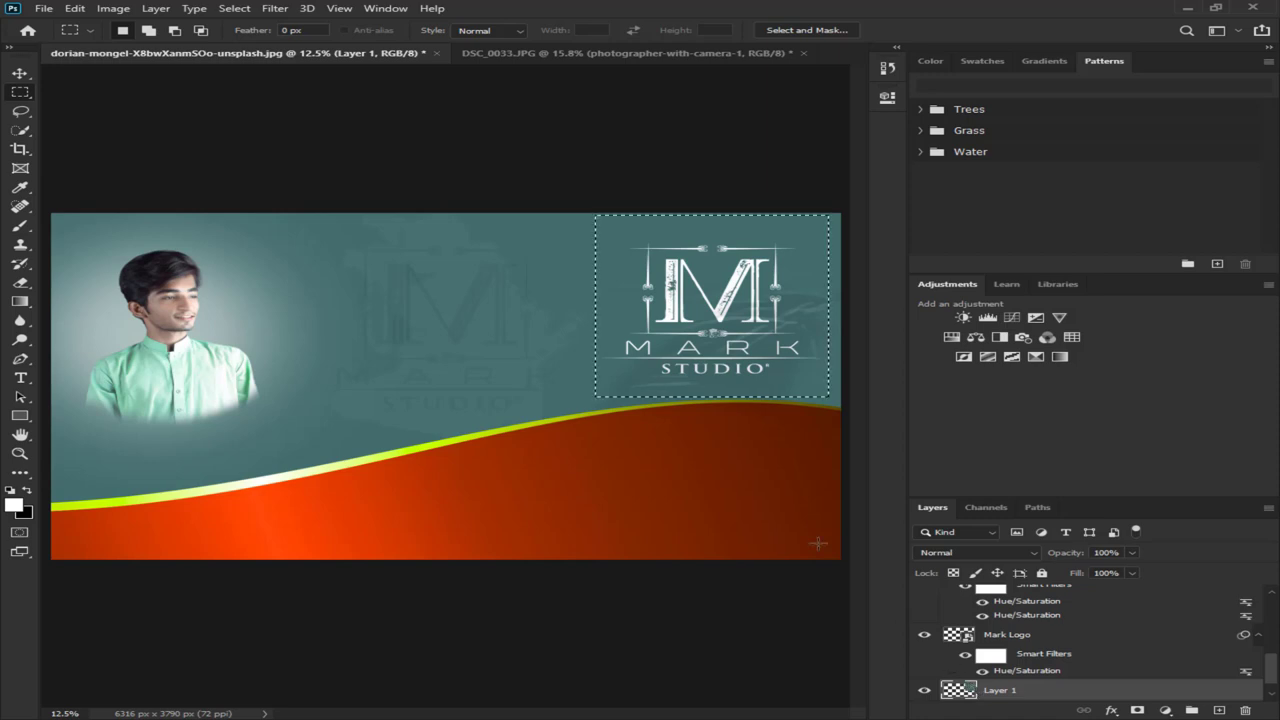
key("alt")
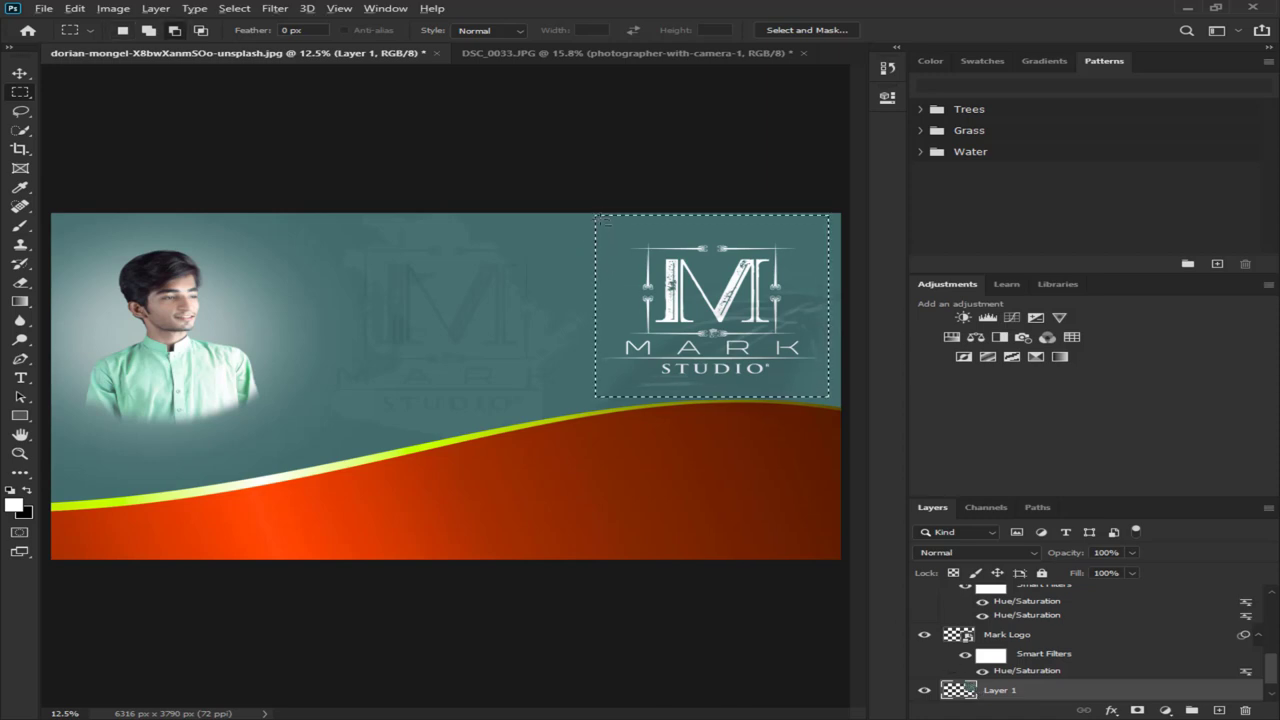
left_click_drag(605, 221, 828, 395)
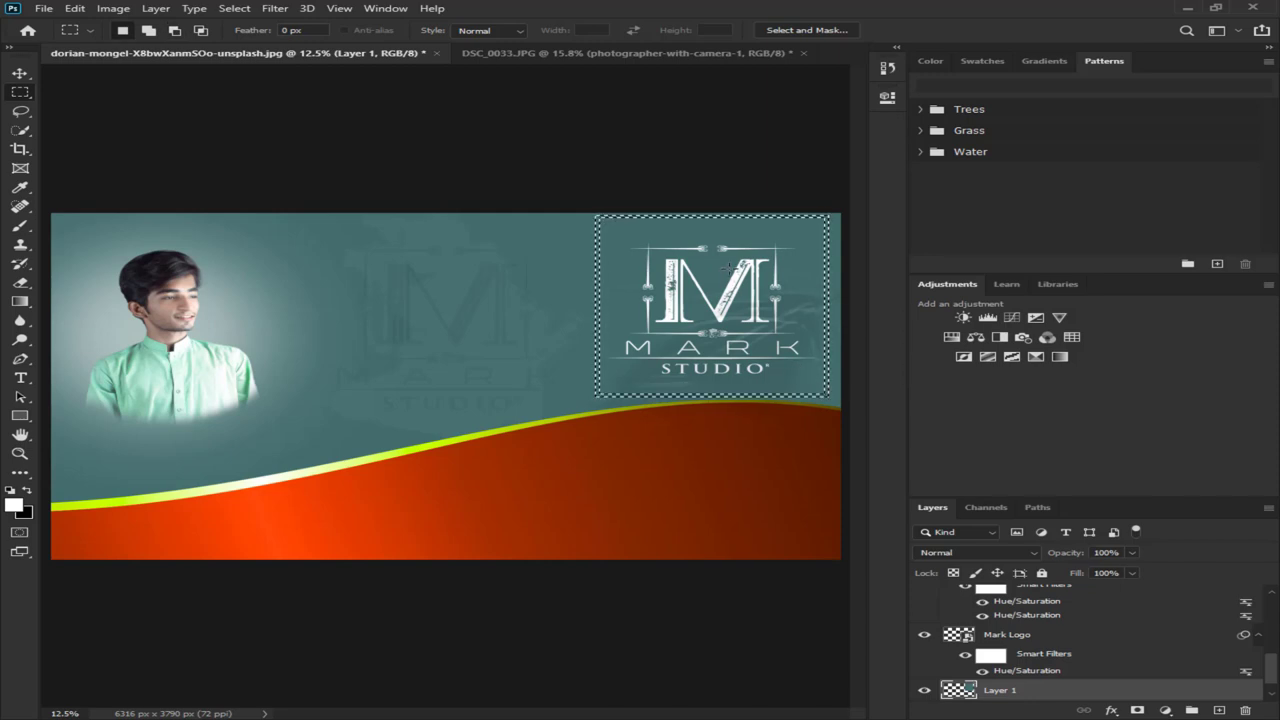
key("ctrl+u")
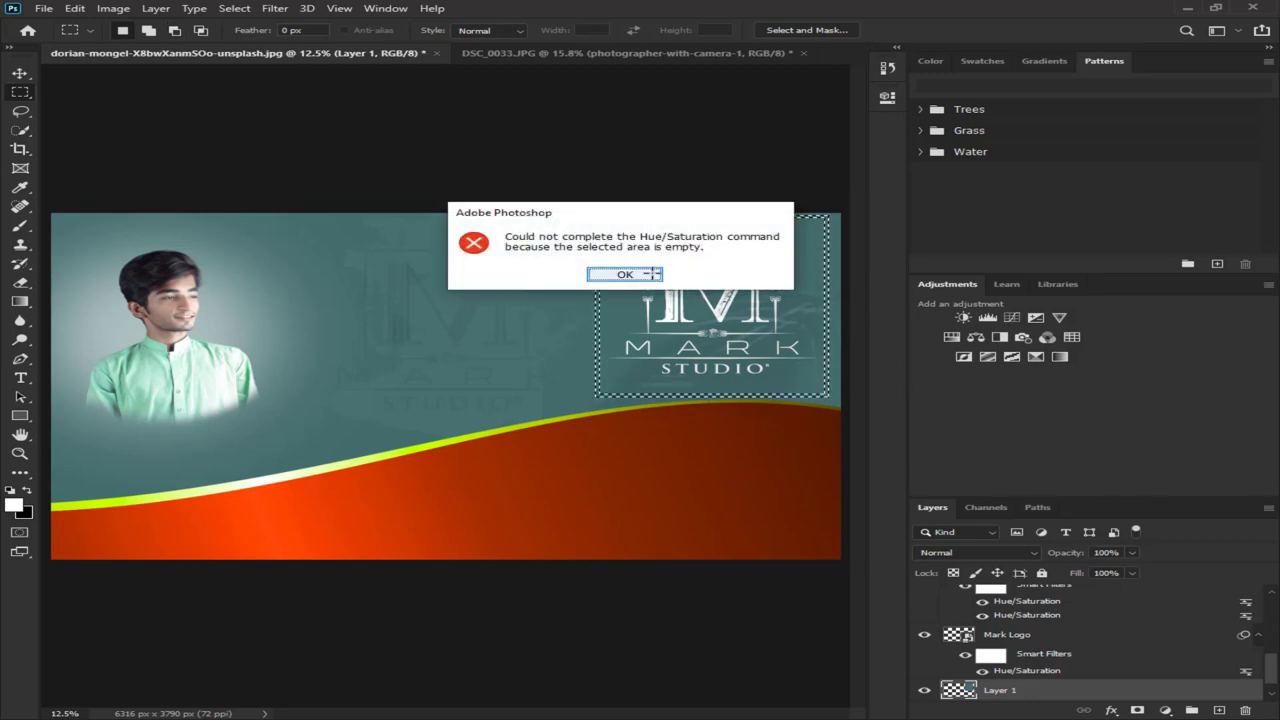
left_click(643, 275)
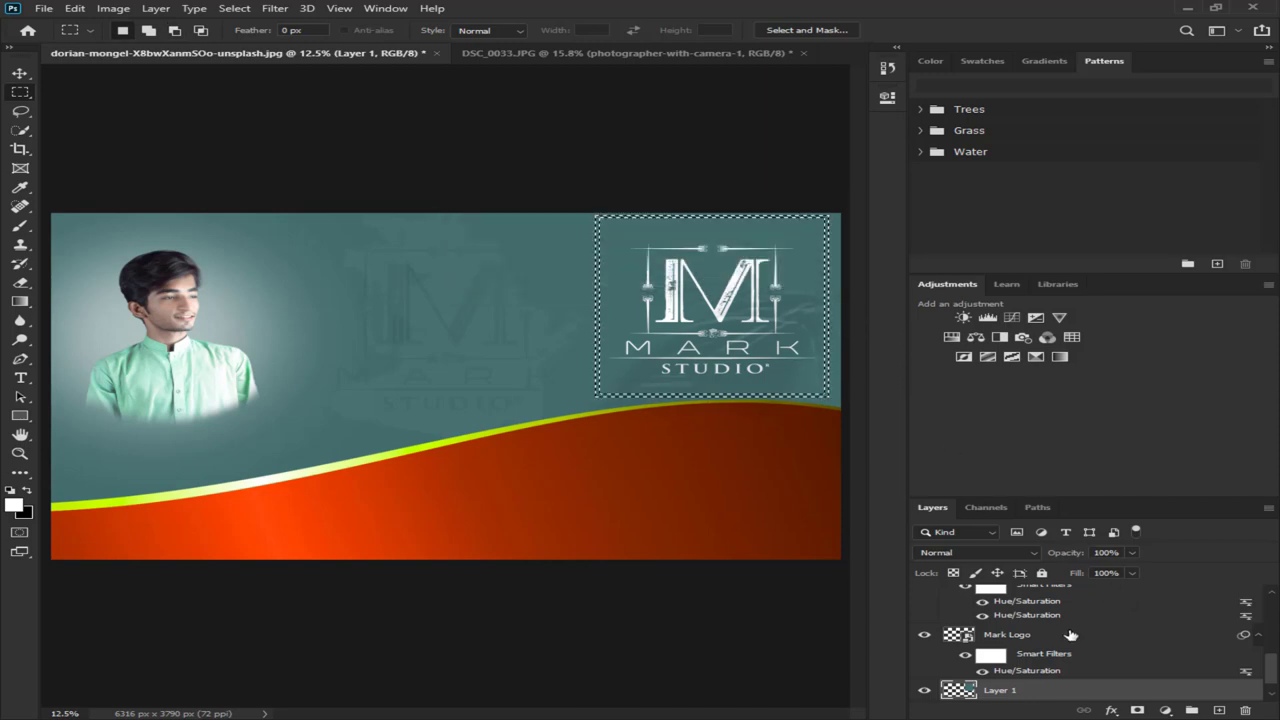
right_click(1047, 692)
right_click(733, 326)
left_click(757, 346)
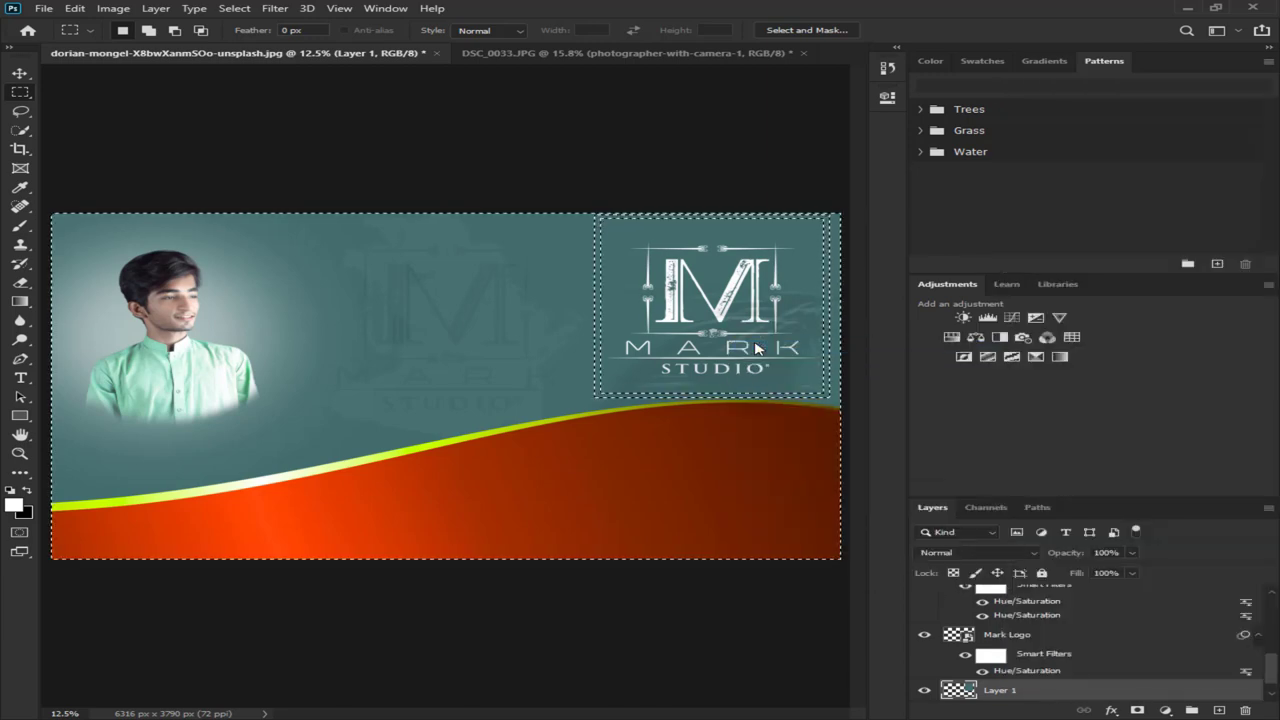
key("ctrl+u")
left_click_drag(938, 352, 840, 350)
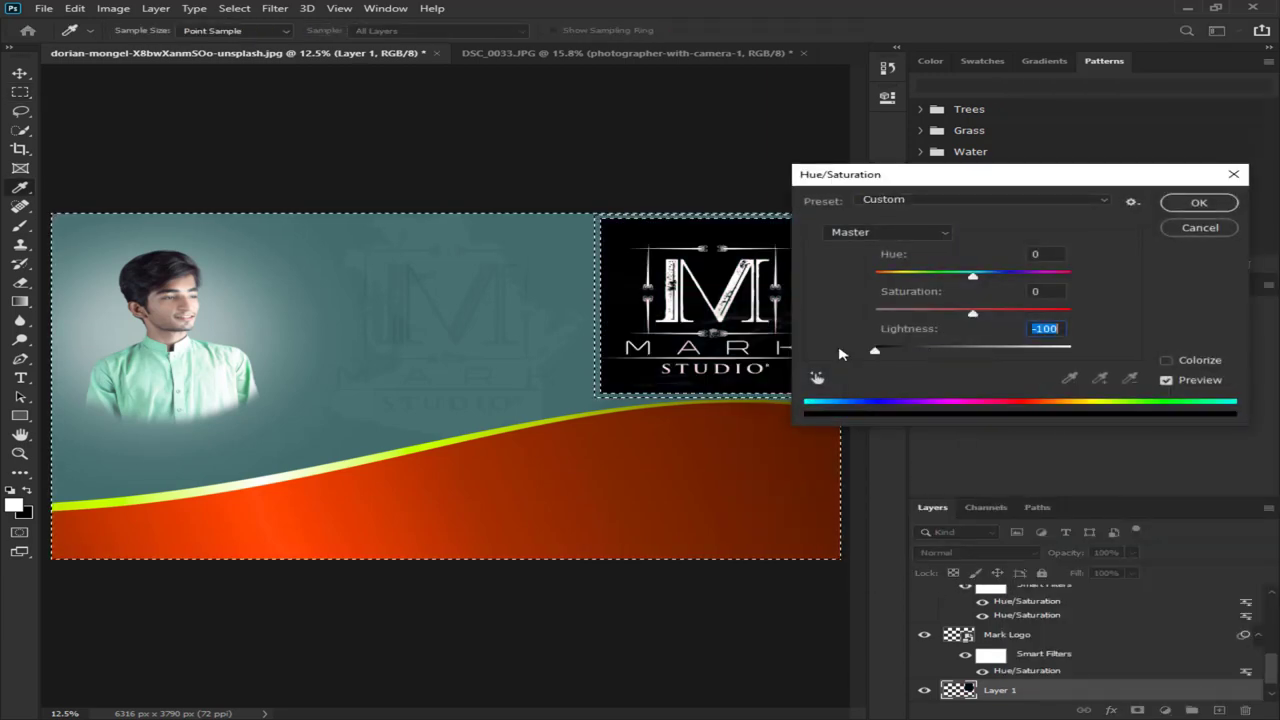
left_click(1200, 228)
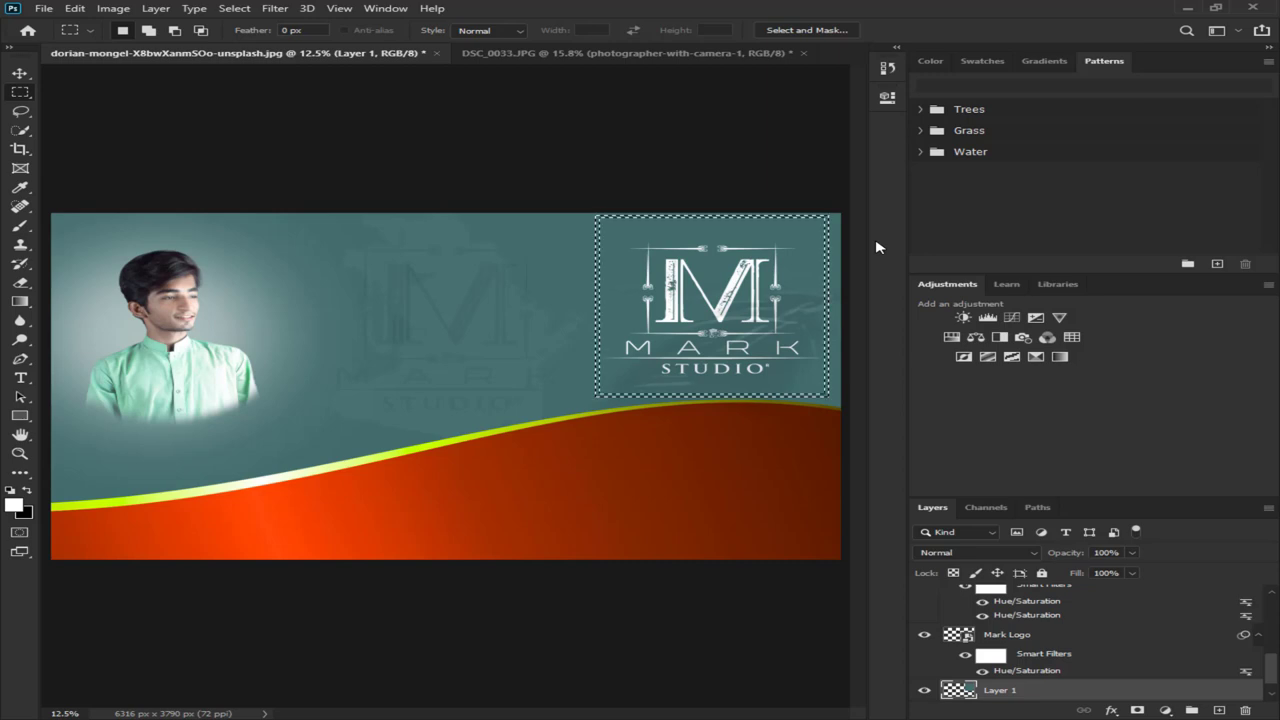
Turn the frame selection white with Hue/Saturation Lightness +100
right_click(752, 233)
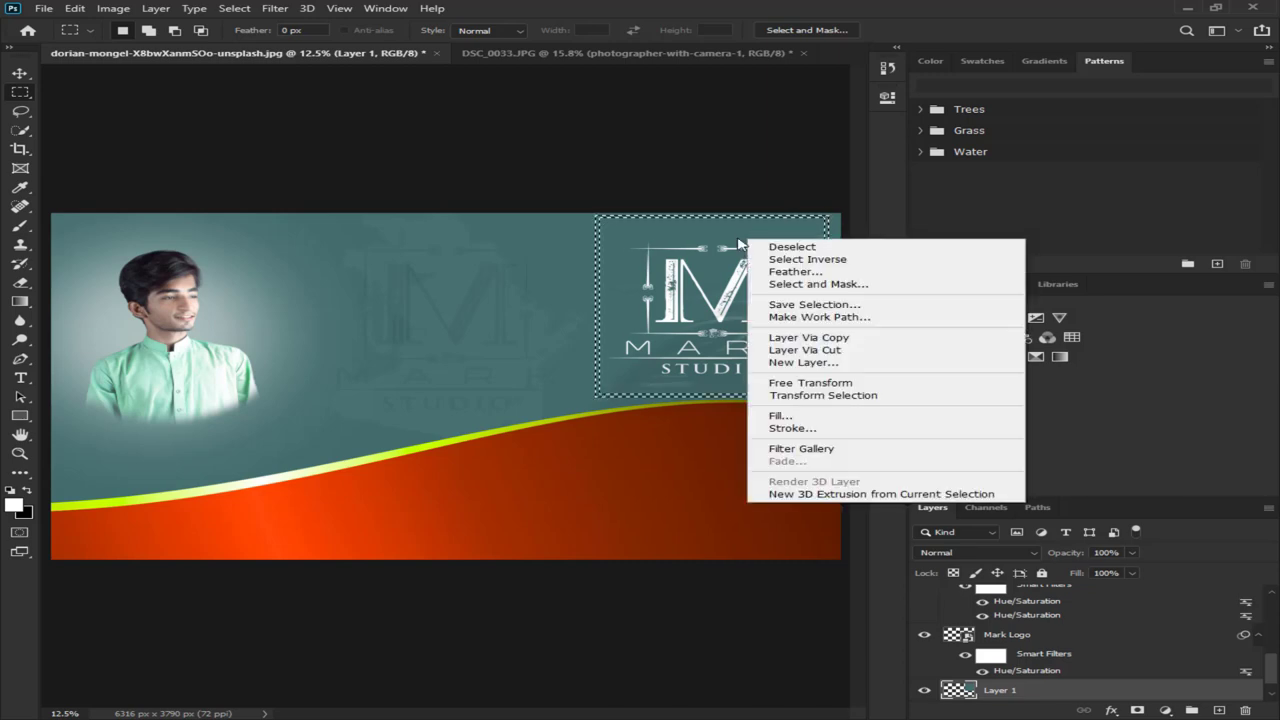
key("Escape")
key("ctrl+u")
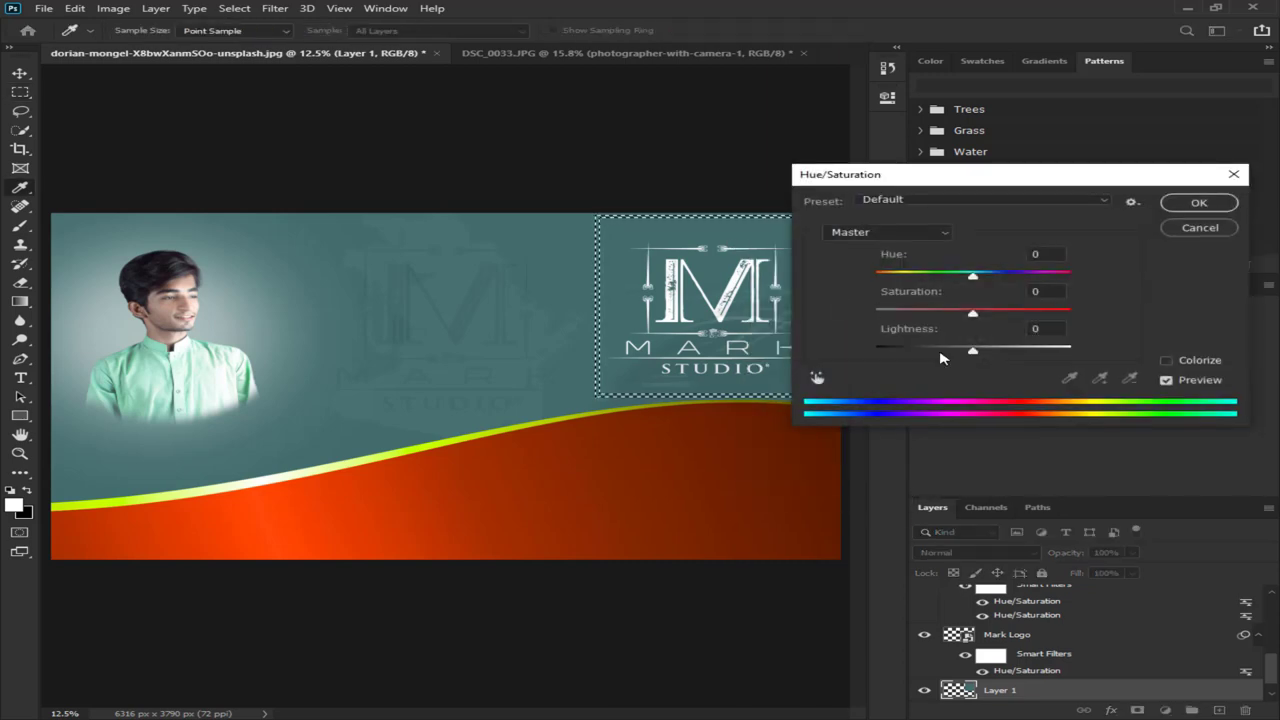
left_click_drag(973, 350, 868, 352)
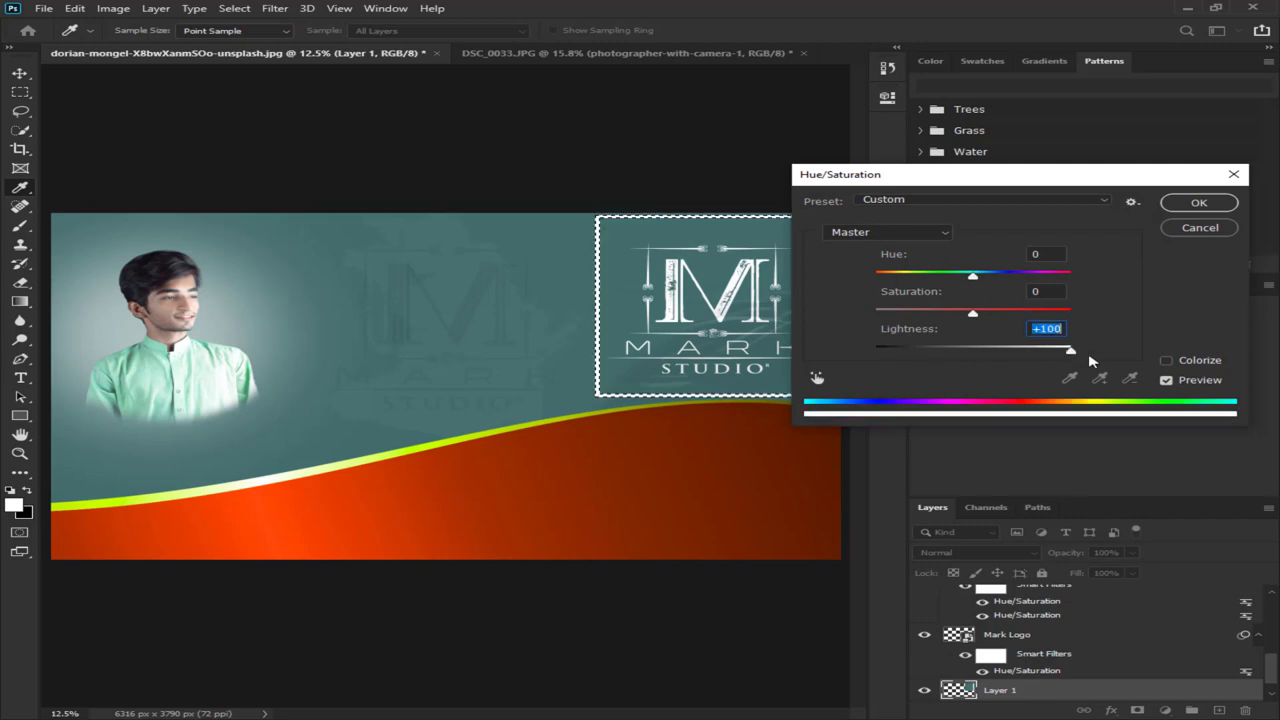
key("Return")
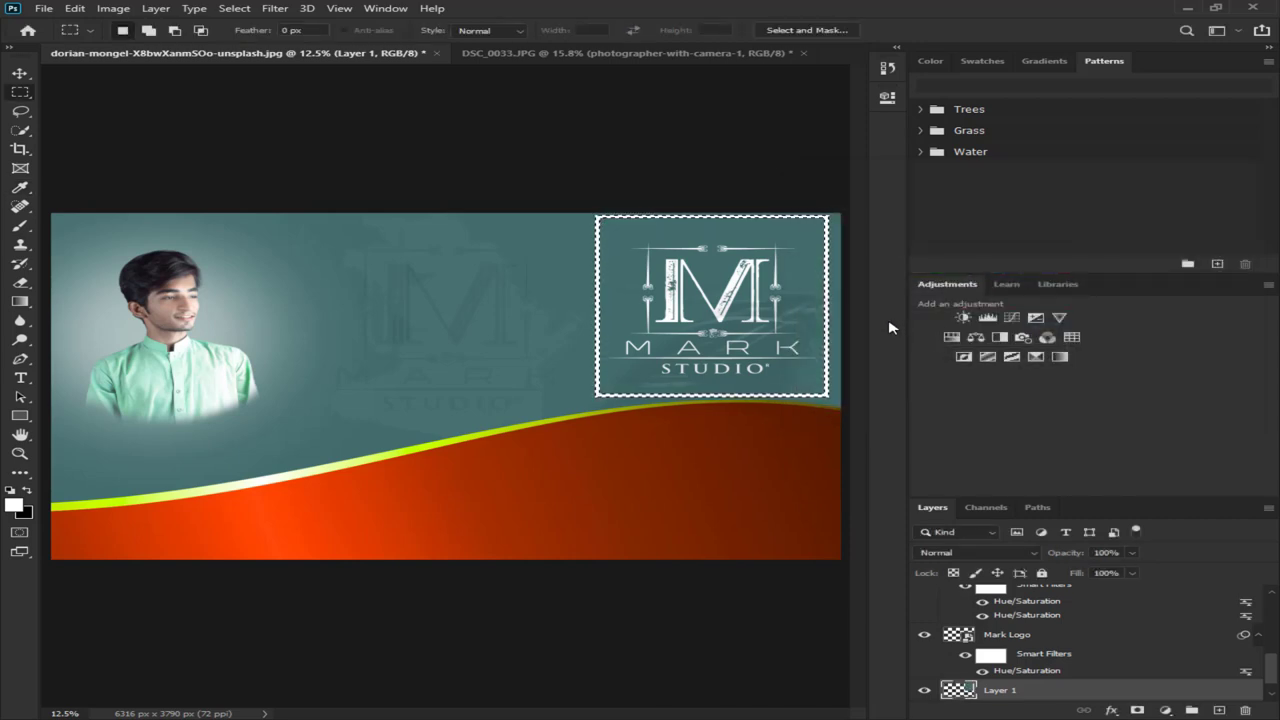
key("ctrl+minus")
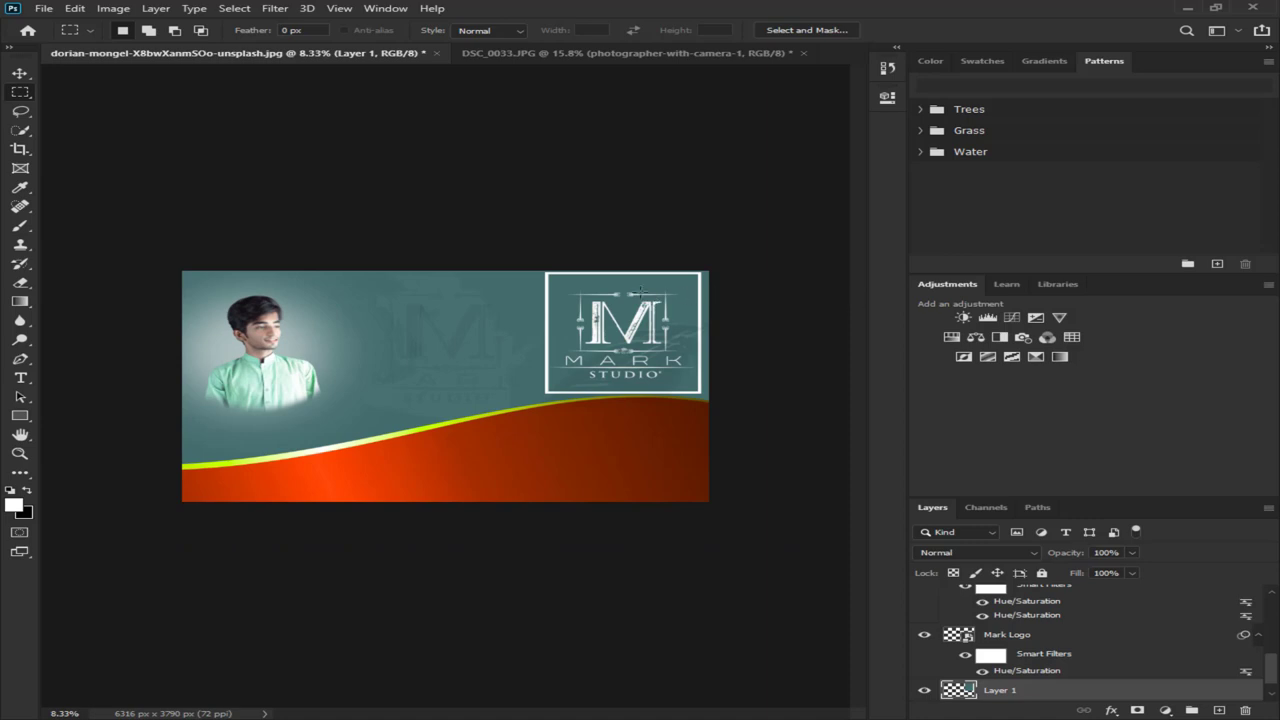
key("ctrl+plus")
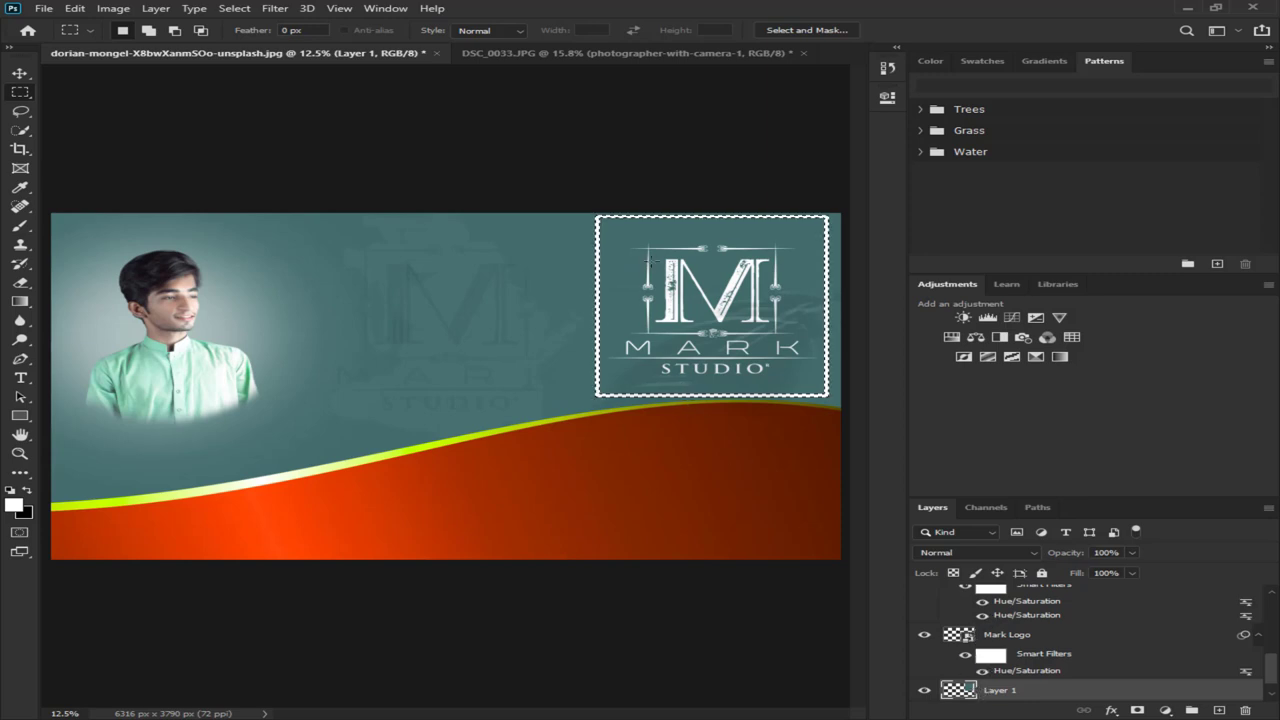
Invert then clear the selection, and select the Mark Logo layer with the Move tool
right_click(660, 245)
left_click(683, 264)
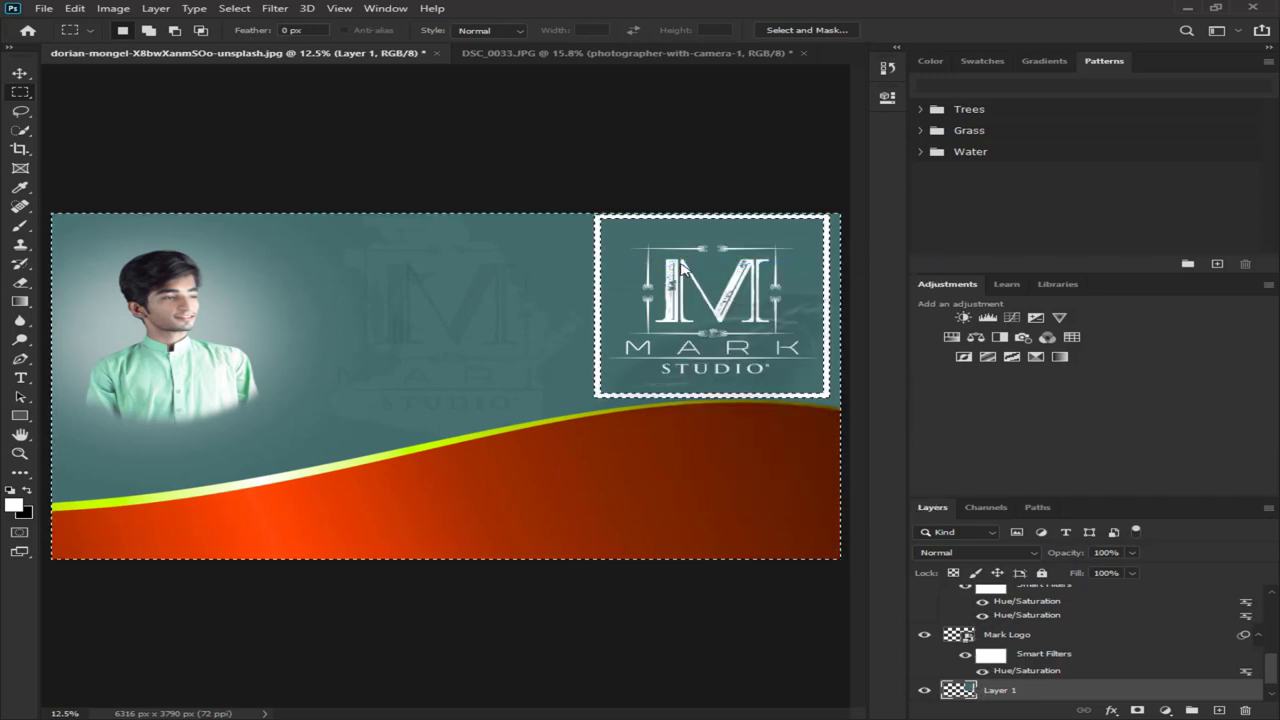
key("e")
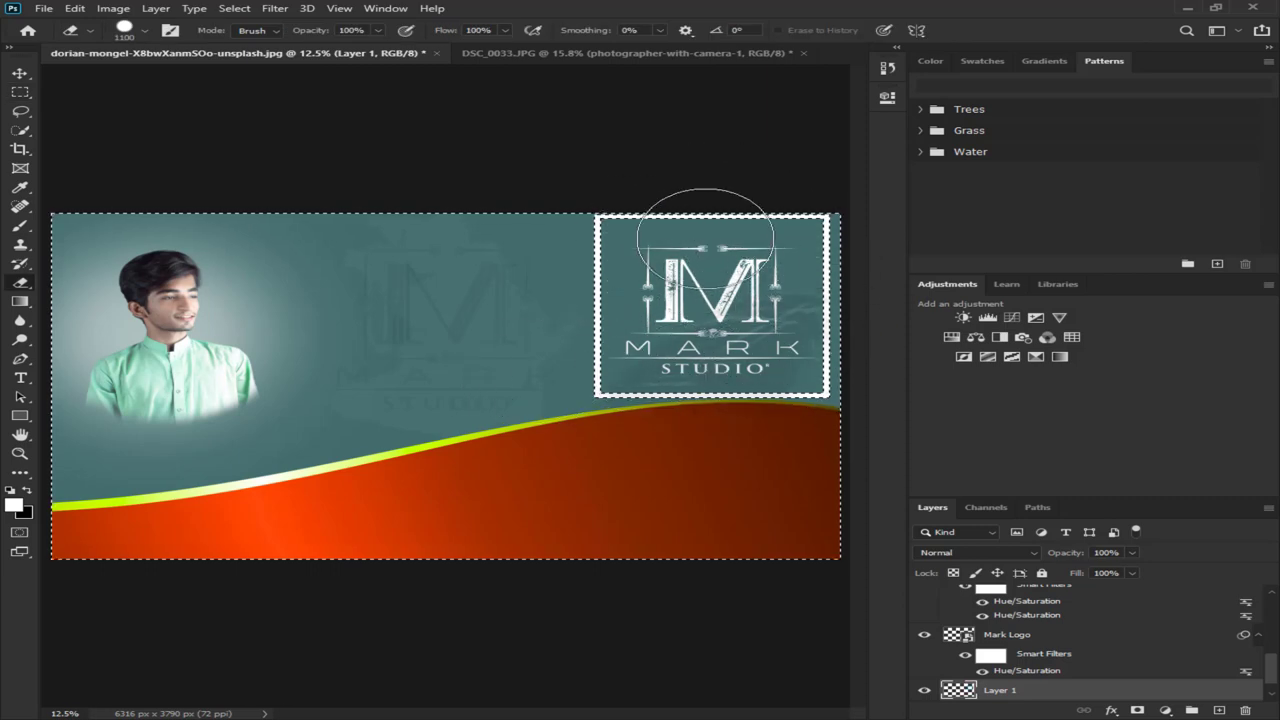
key("ctrl+d")
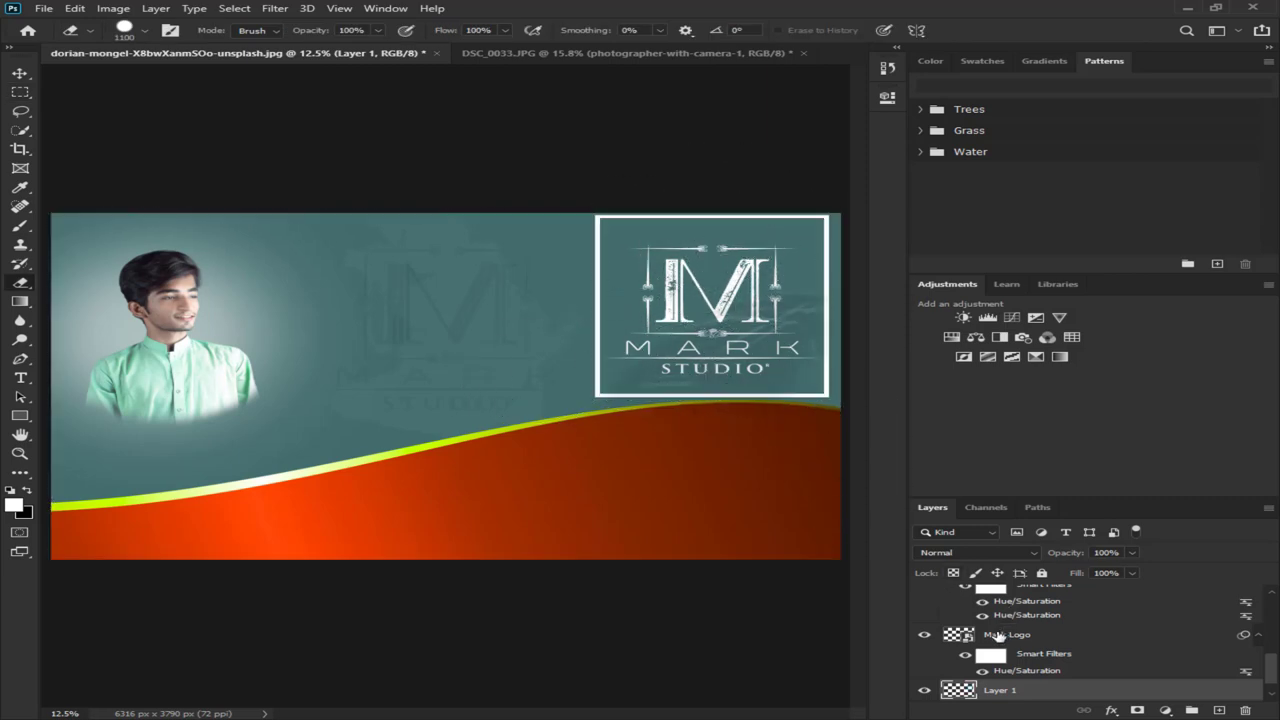
left_click(997, 636)
left_click(20, 73)
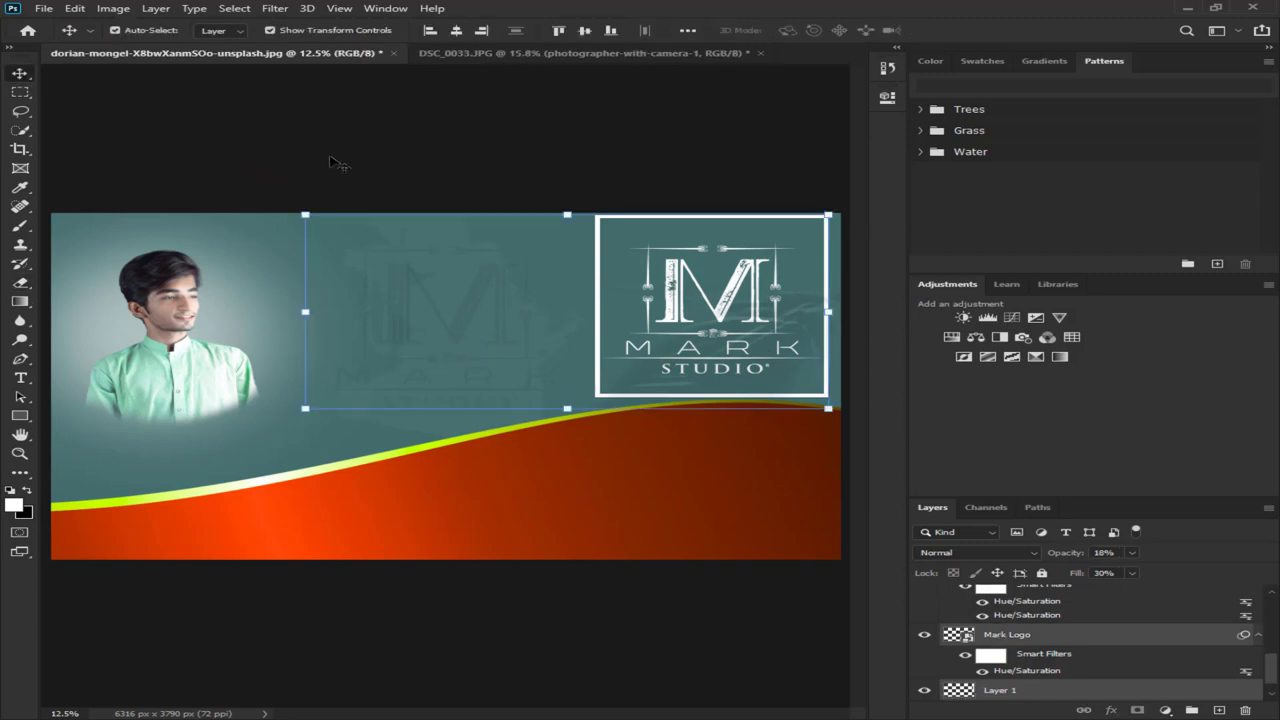
left_click(338, 227)
key("Return")
left_click_drag(357, 229, 349, 226)
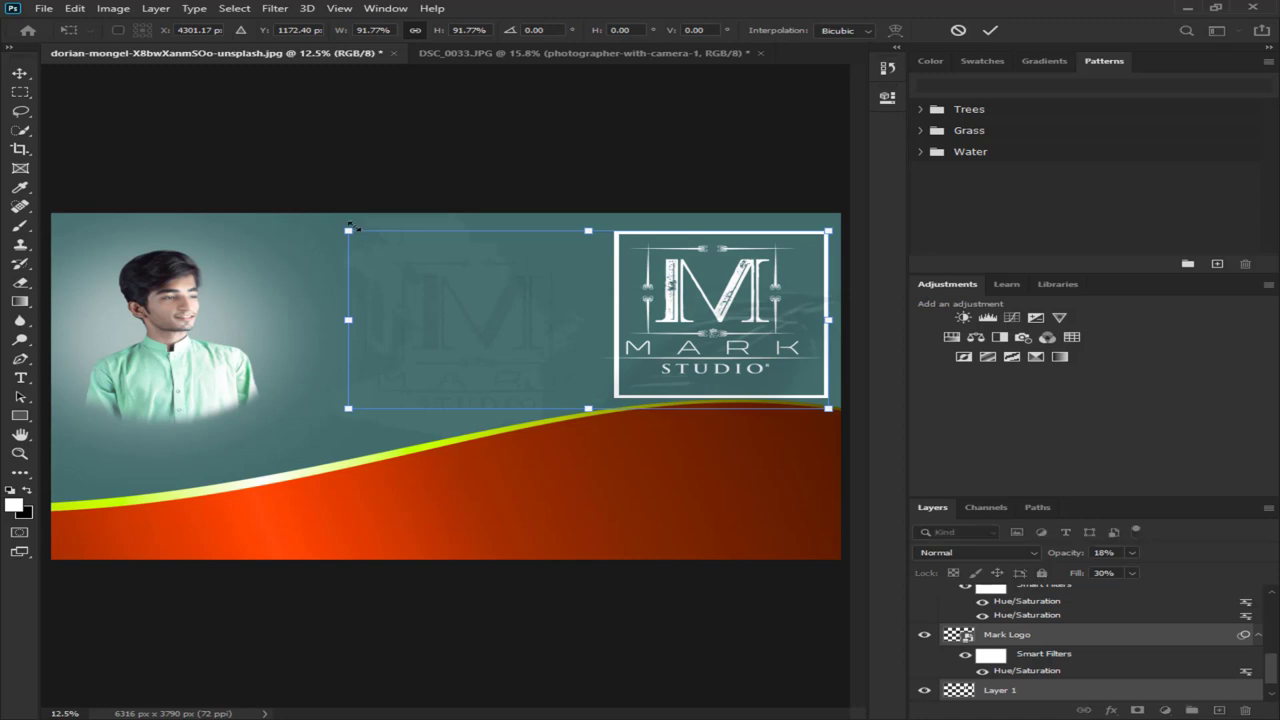
key("ctrl+z")
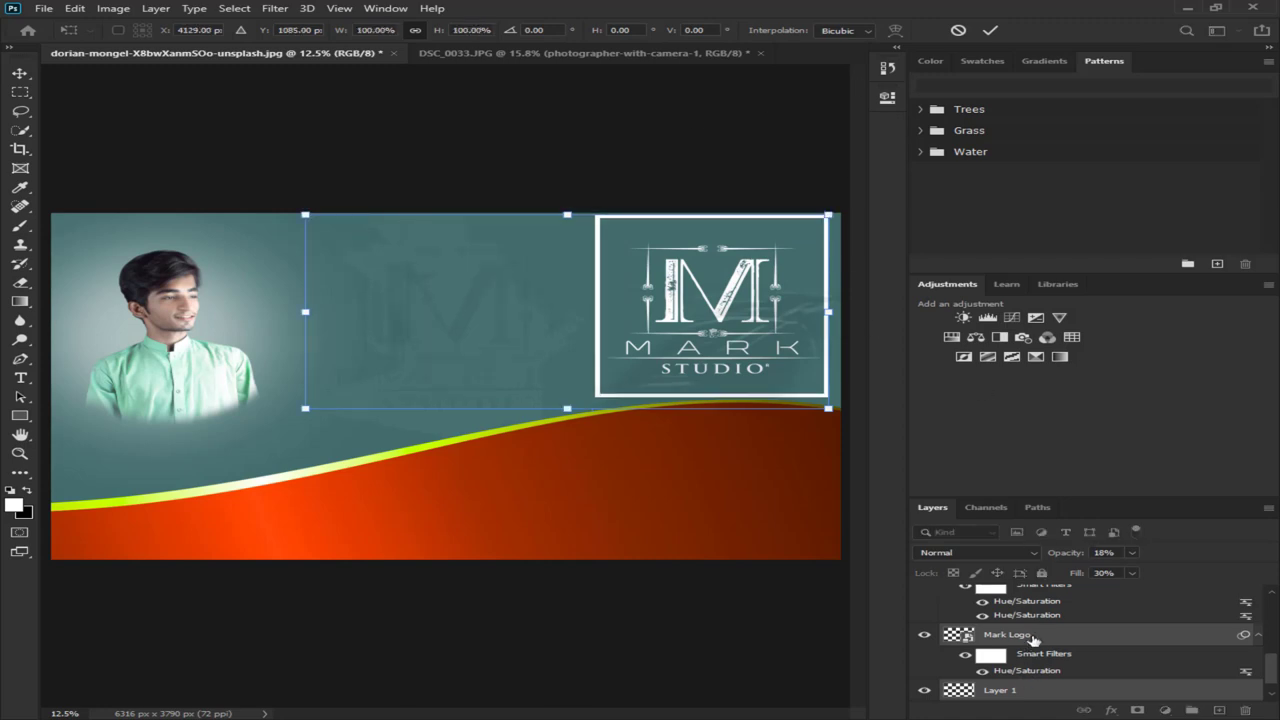
key("Return")
mouse_move(1271, 665)
left_mouse_down()
mouse_move(1276, 612)
mouse_move(1271, 640)
left_mouse_up()
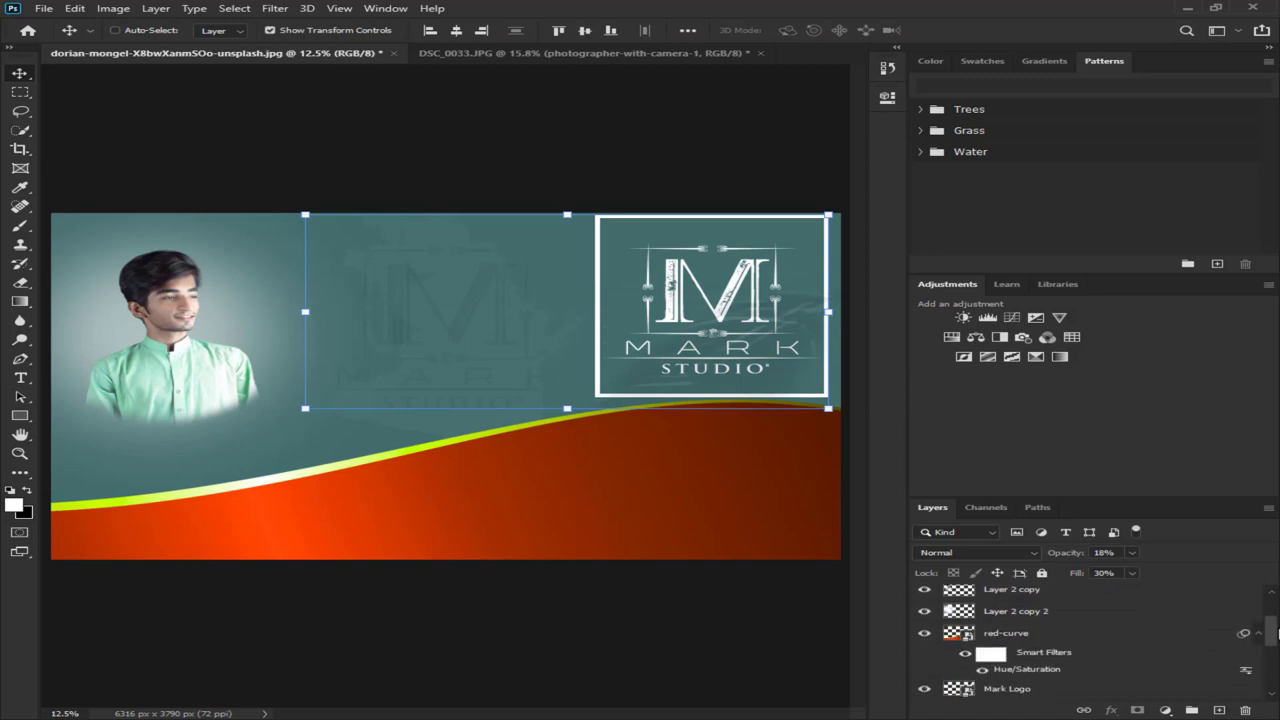
left_click(1155, 640)
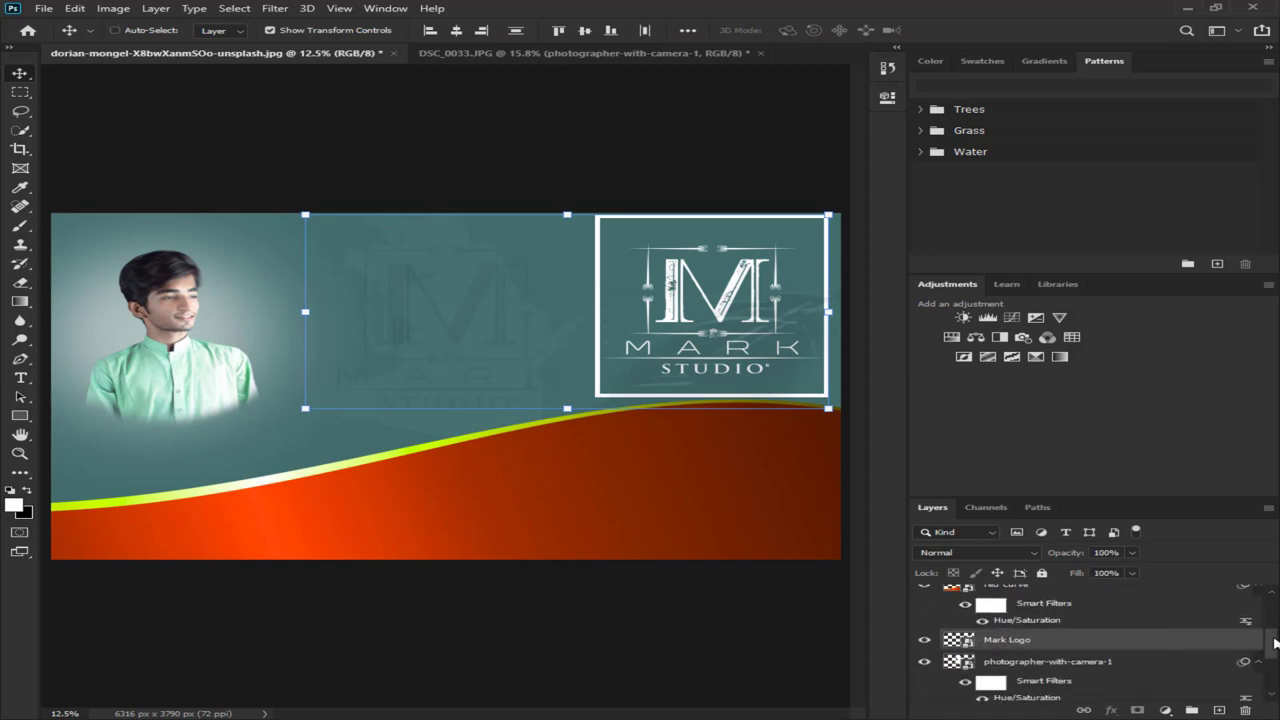
left_click_drag(1275, 643, 1276, 668)
left_click(1120, 646, "ctrl")
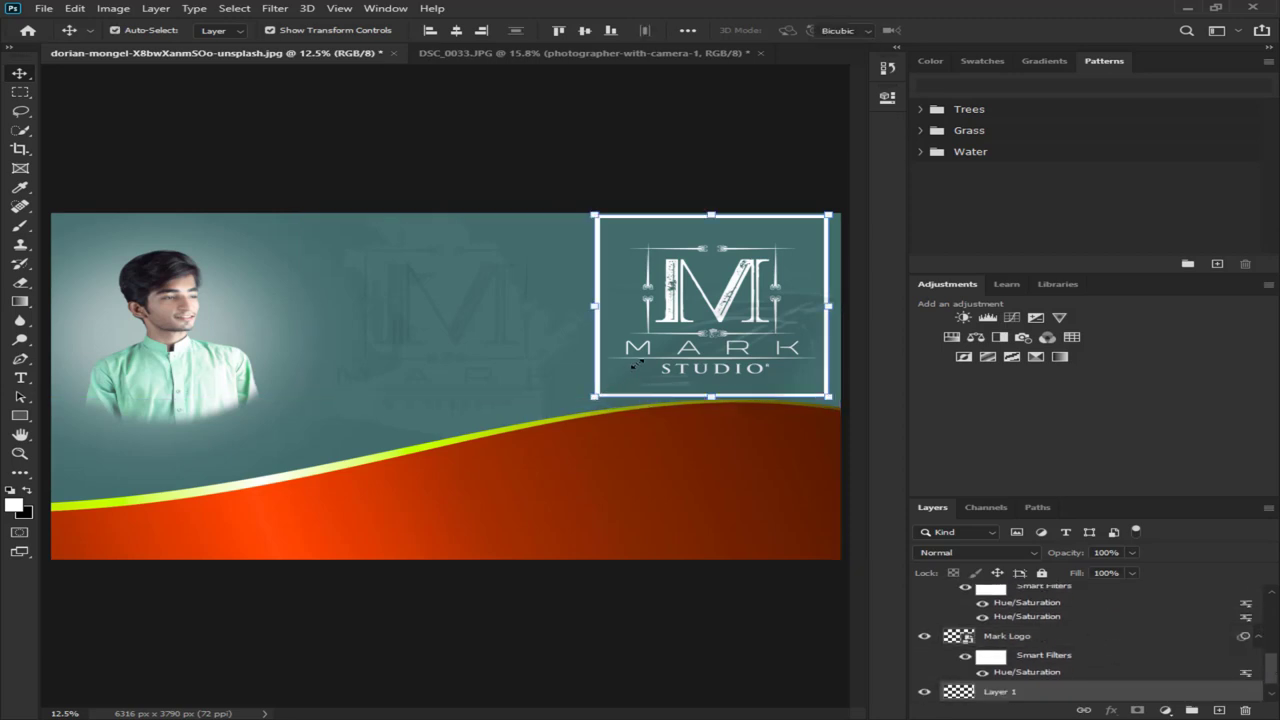
Scale the framed MARK STUDIO logo down to about three-quarters size in the top-right corner
left_click_drag(595, 396, 660, 338)
left_click_drag(638, 330, 645, 346)
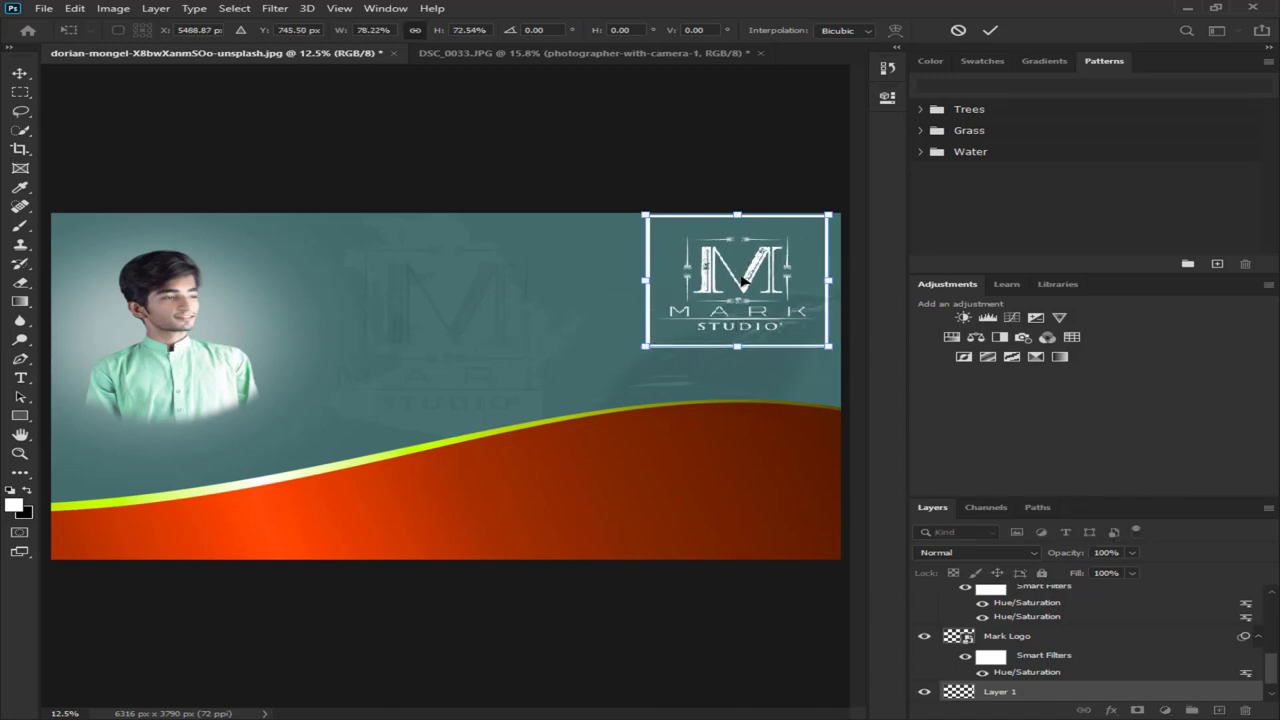
left_click_drag(742, 282, 739, 294)
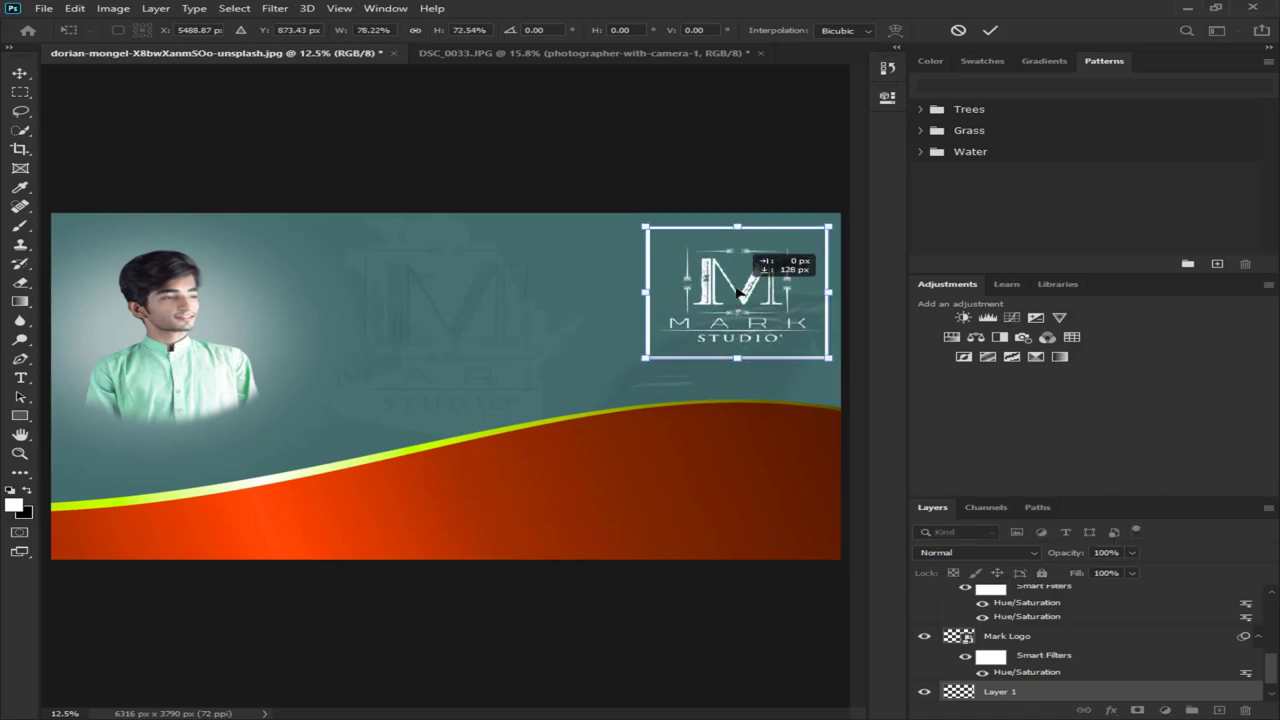
left_click_drag(645, 291, 654, 291)
type("552")
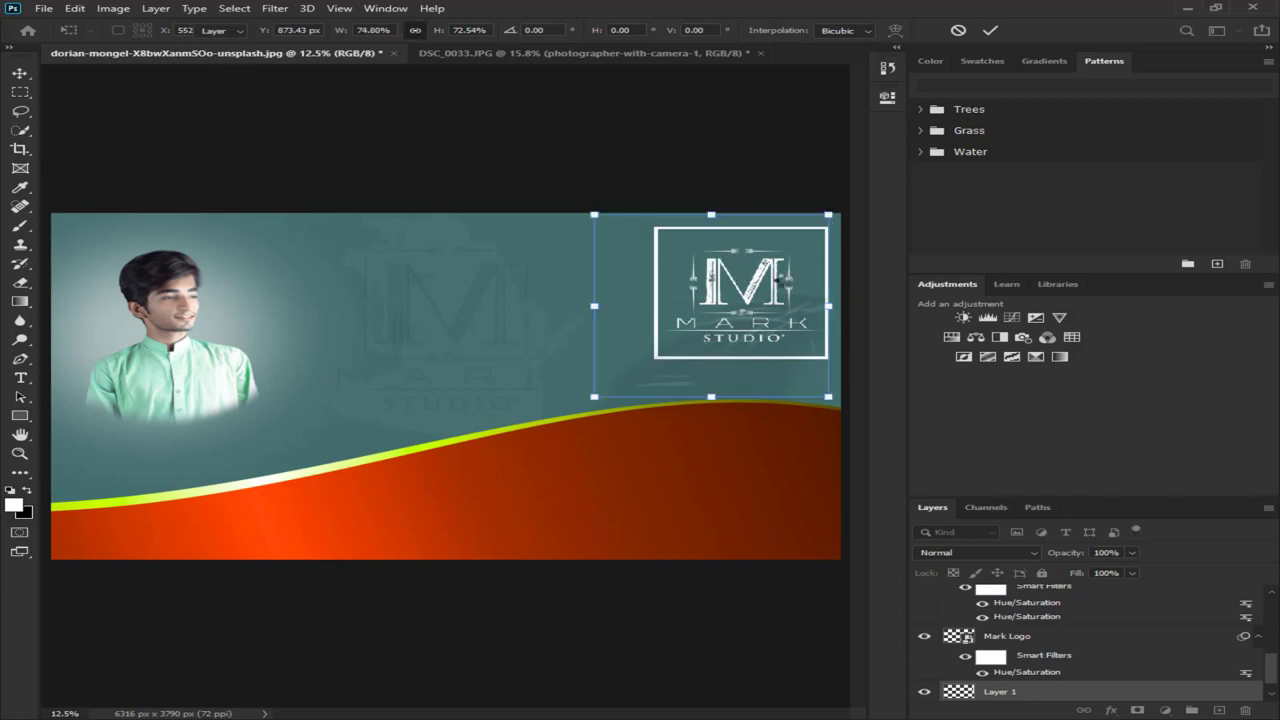
key("Return")
left_click(735, 290)
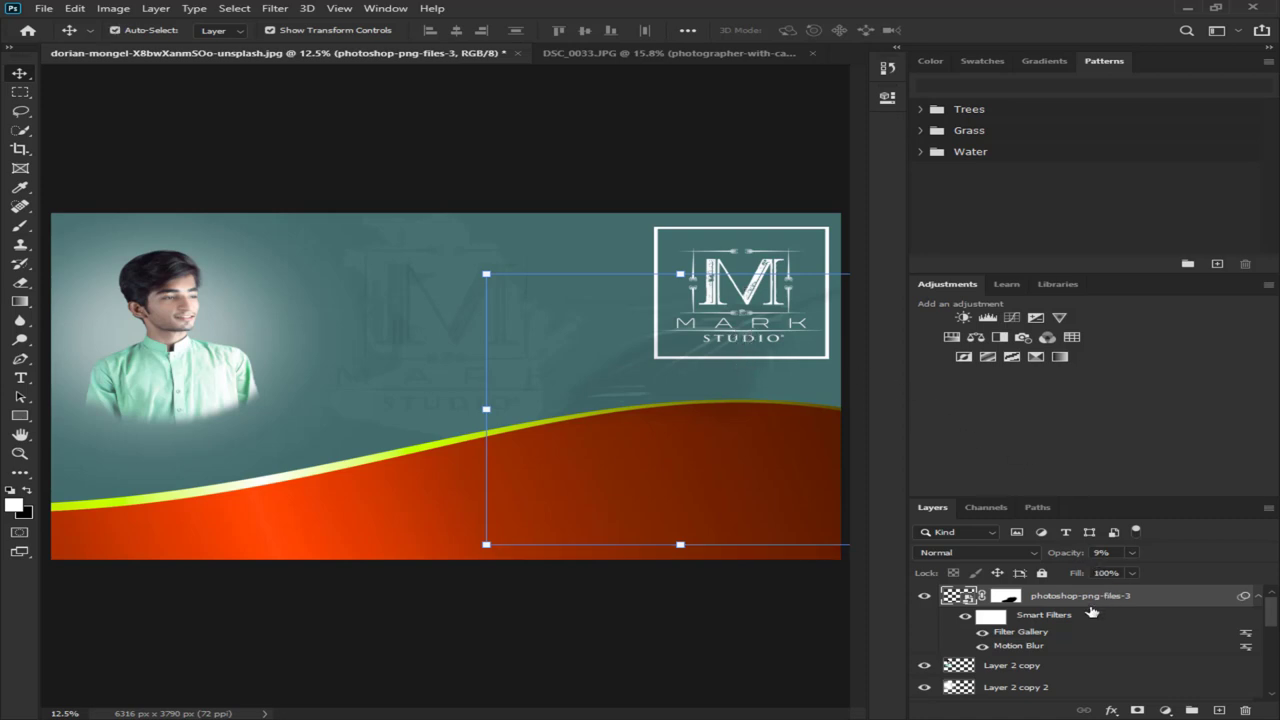
Select the Mark Logo layer and drag the Mark Studio logo slightly left
key("ctrl")
scroll(1130, 638, "down", 3)
left_click(1095, 624)
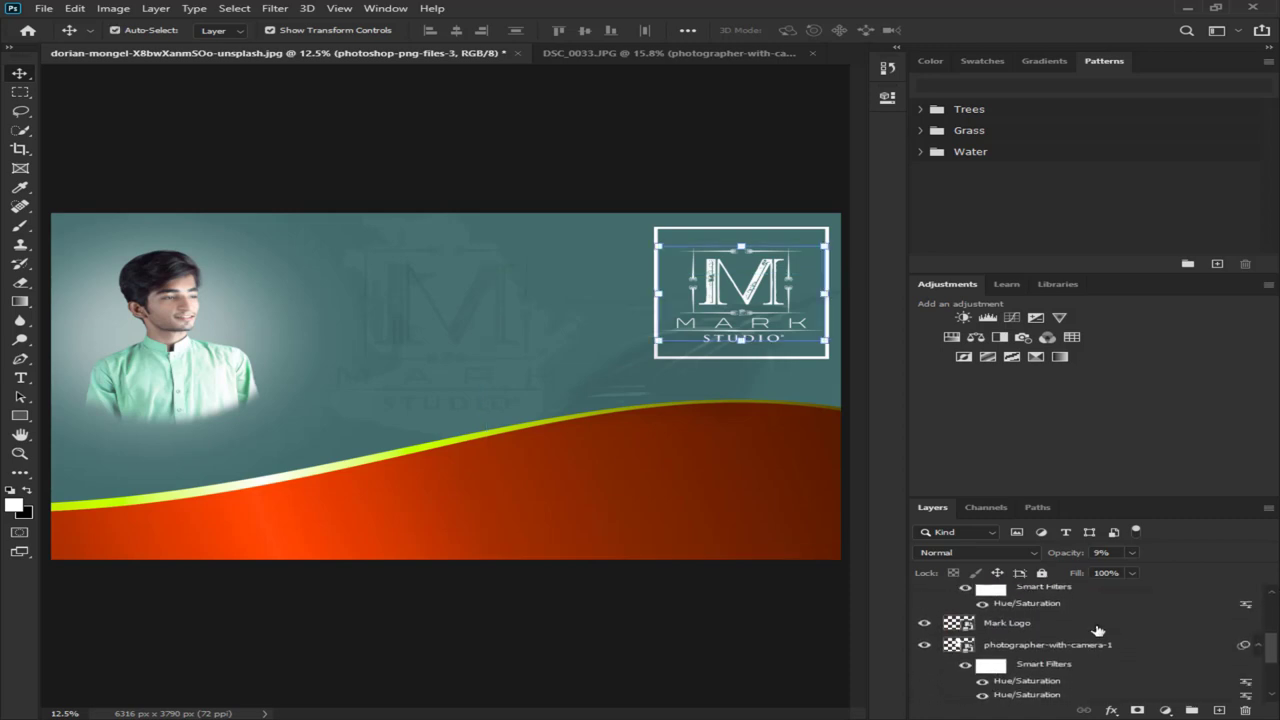
left_click_drag(1275, 650, 1277, 662)
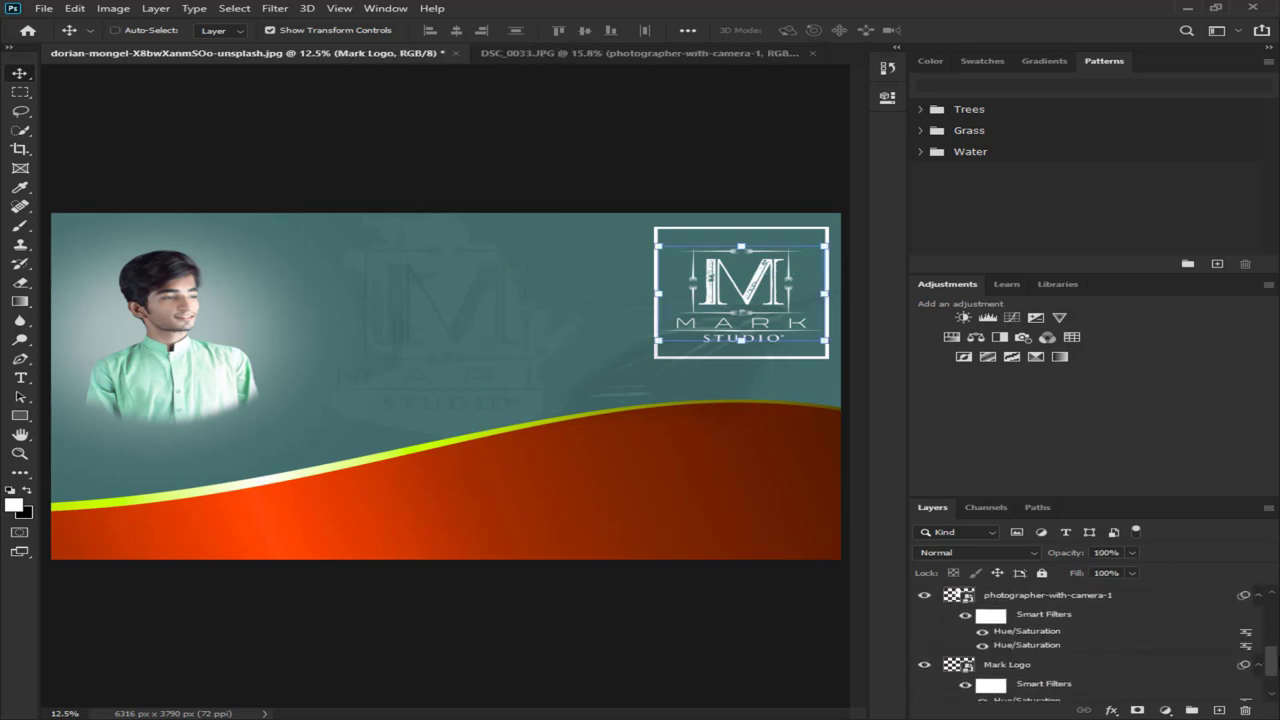
scroll(1230, 650, "down", 2)
left_click(1060, 668)
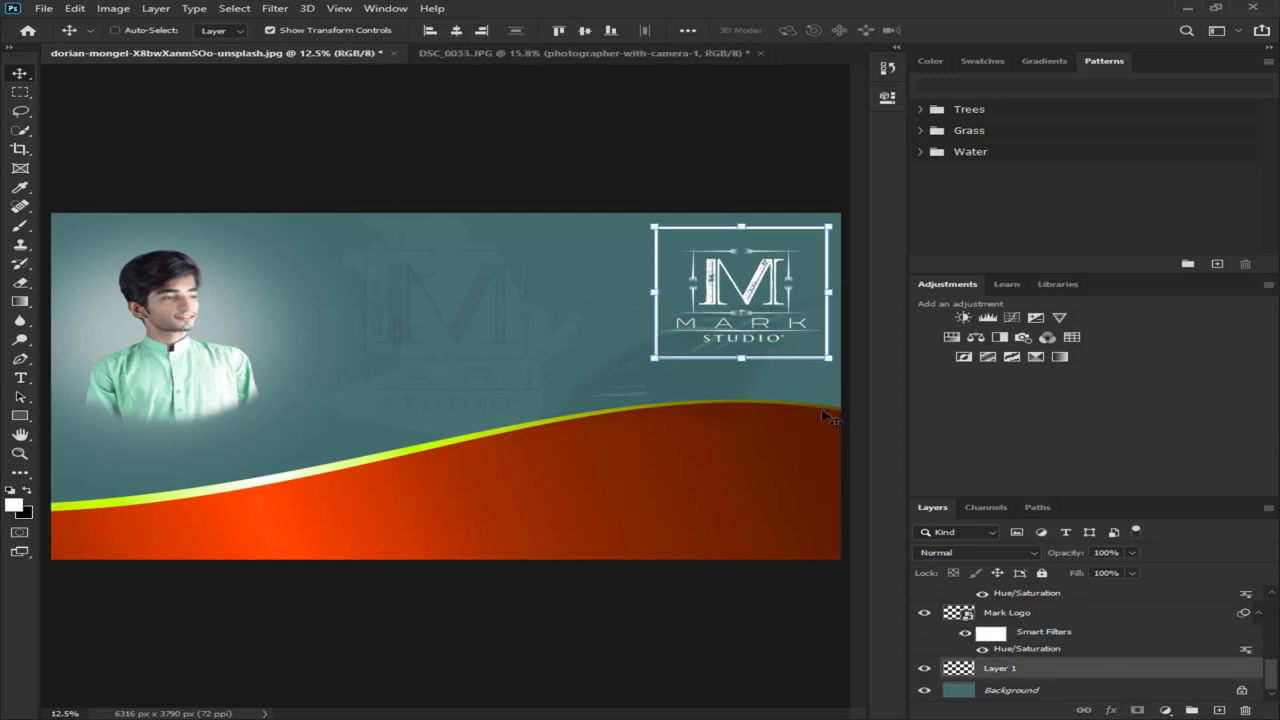
key("ctrl")
mouse_move(665, 270)
left_mouse_down()
mouse_move(645, 270)
mouse_move(696, 274)
left_mouse_up()
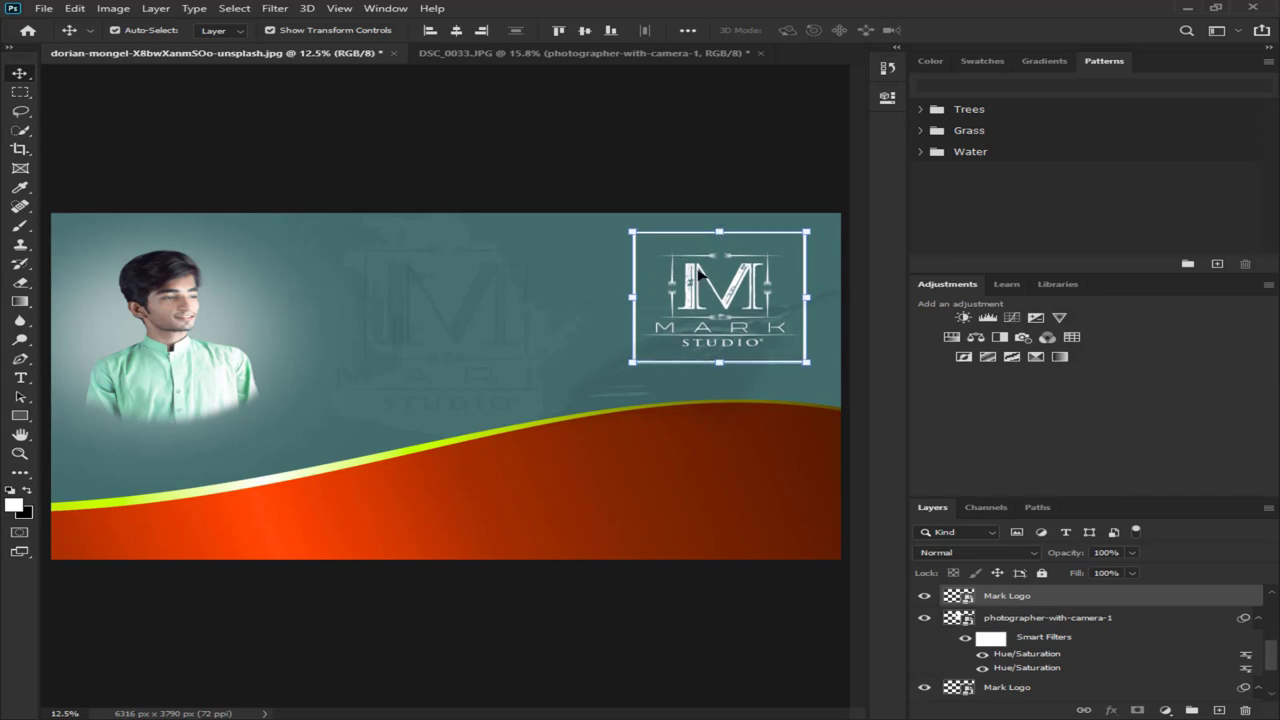
Nudge the logo down and up with the arrow keys to settle its height
key("Down")
key("Down")
key("Down")
key("Down")
key("Down")
key("Down")
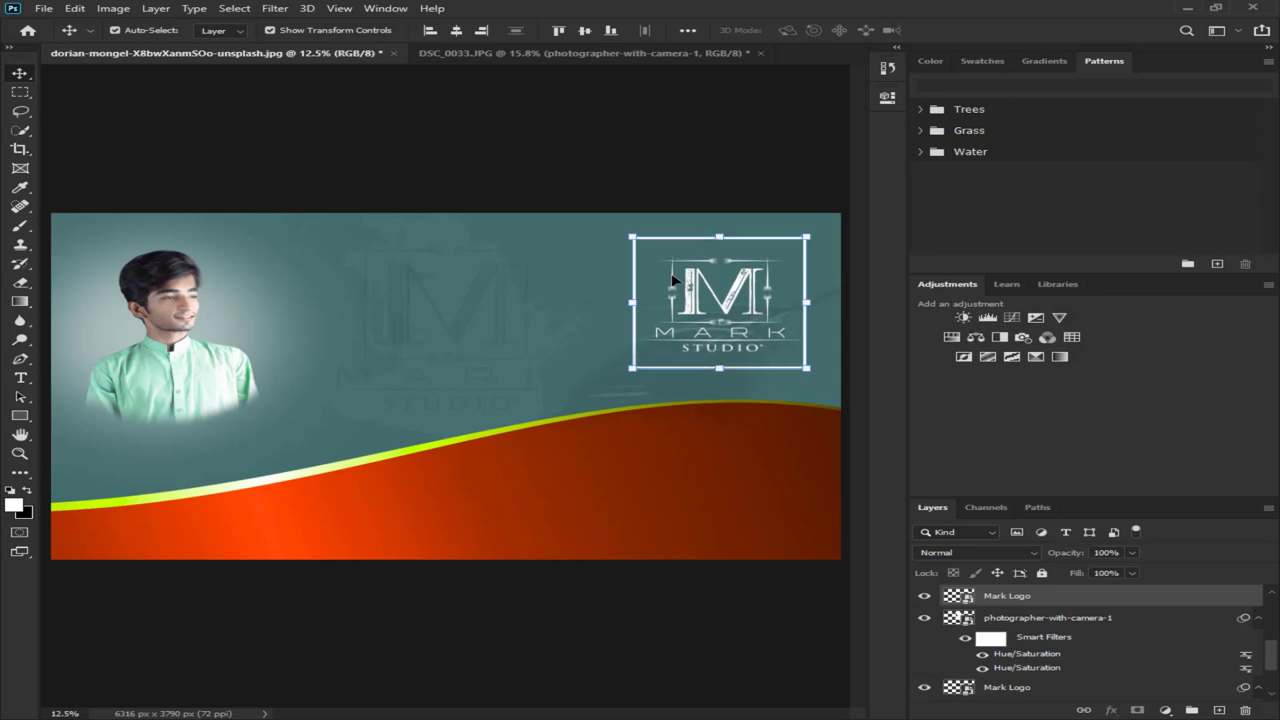
key("Down")
key("Down")
key("Up")
key("Left")
key("Left")
key("Up")
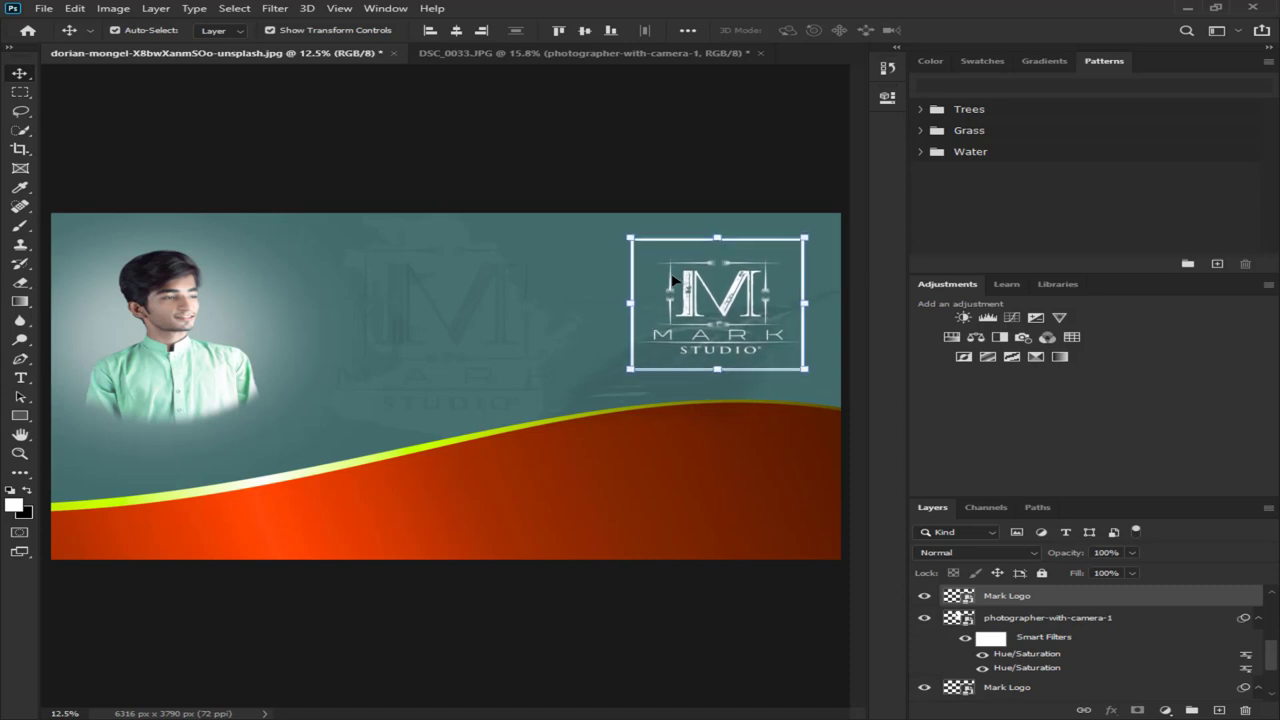
key("Up")
key("Down")
key("Down")
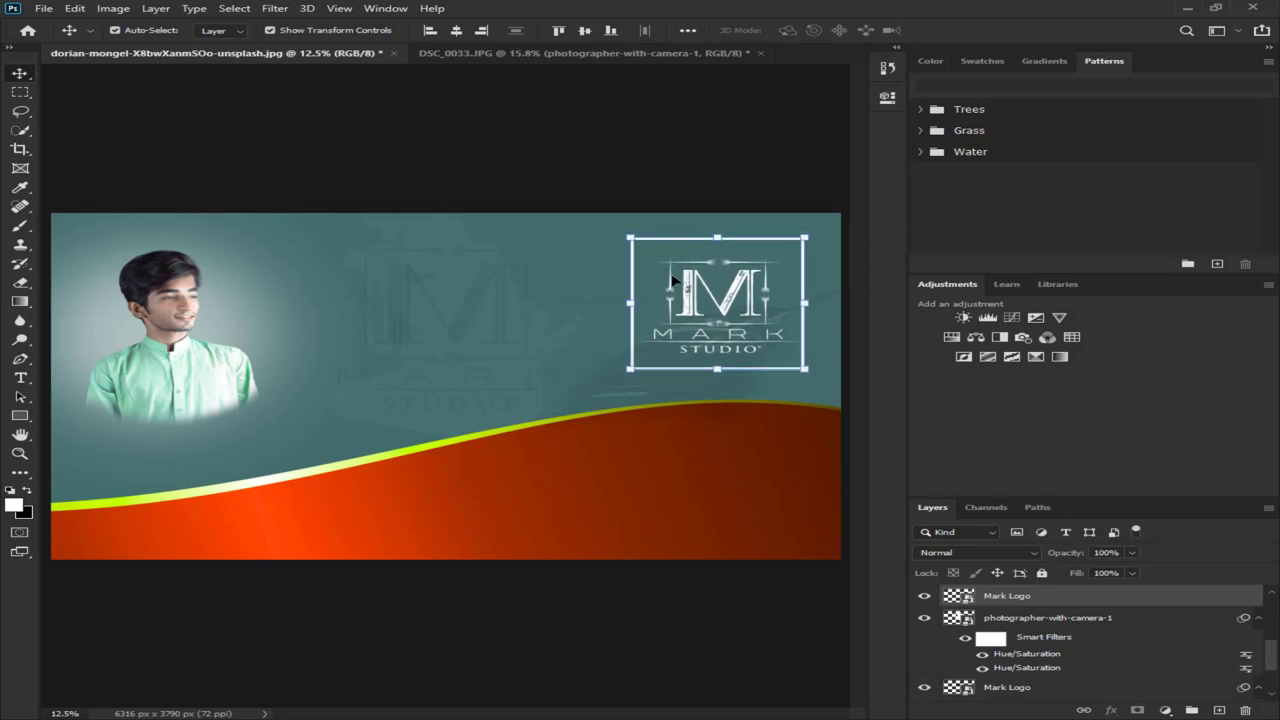
key("Down")
key("Down")
key("Down")
key("Down")
key("Down")
Nudge the logo a few pixels further left into the banner's upper-right
key("Left")
key("Left")
key("Left")
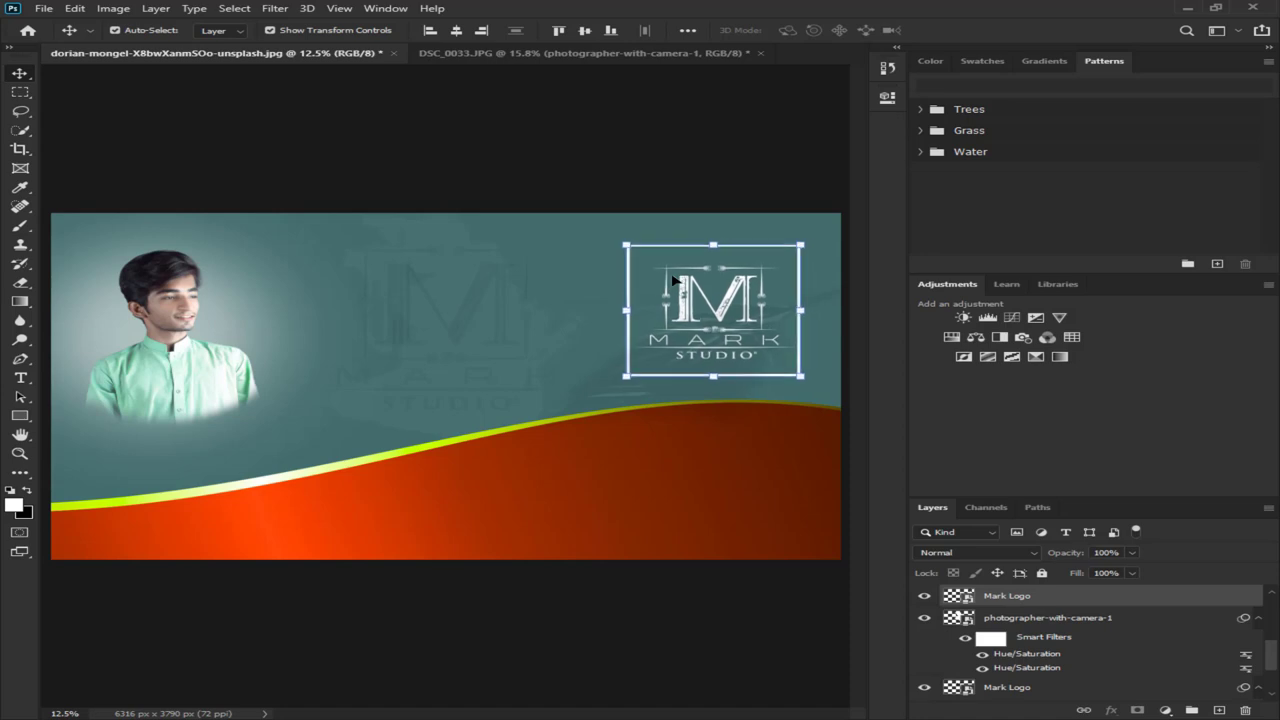
key("Left")
key("Left")
key("Left")
key("Left")
key("Up")
key("Up")
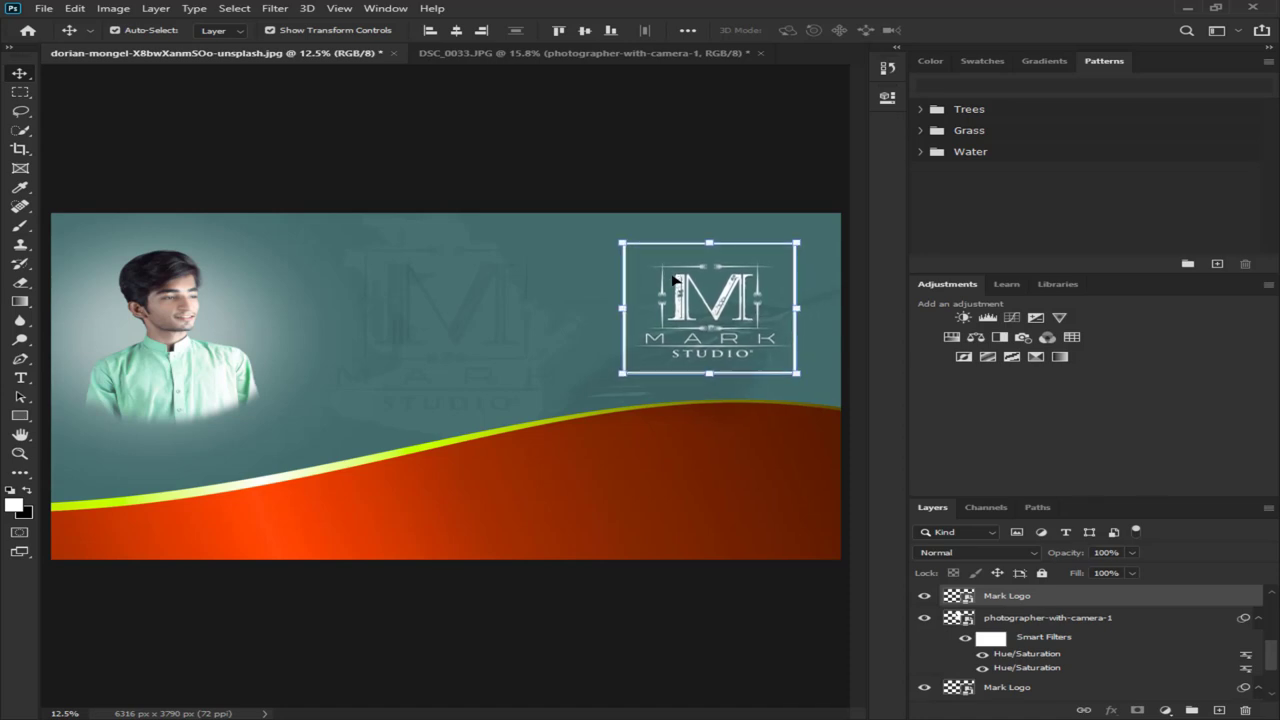
key("Left")
key("Left")
key("Left")
key("Left")
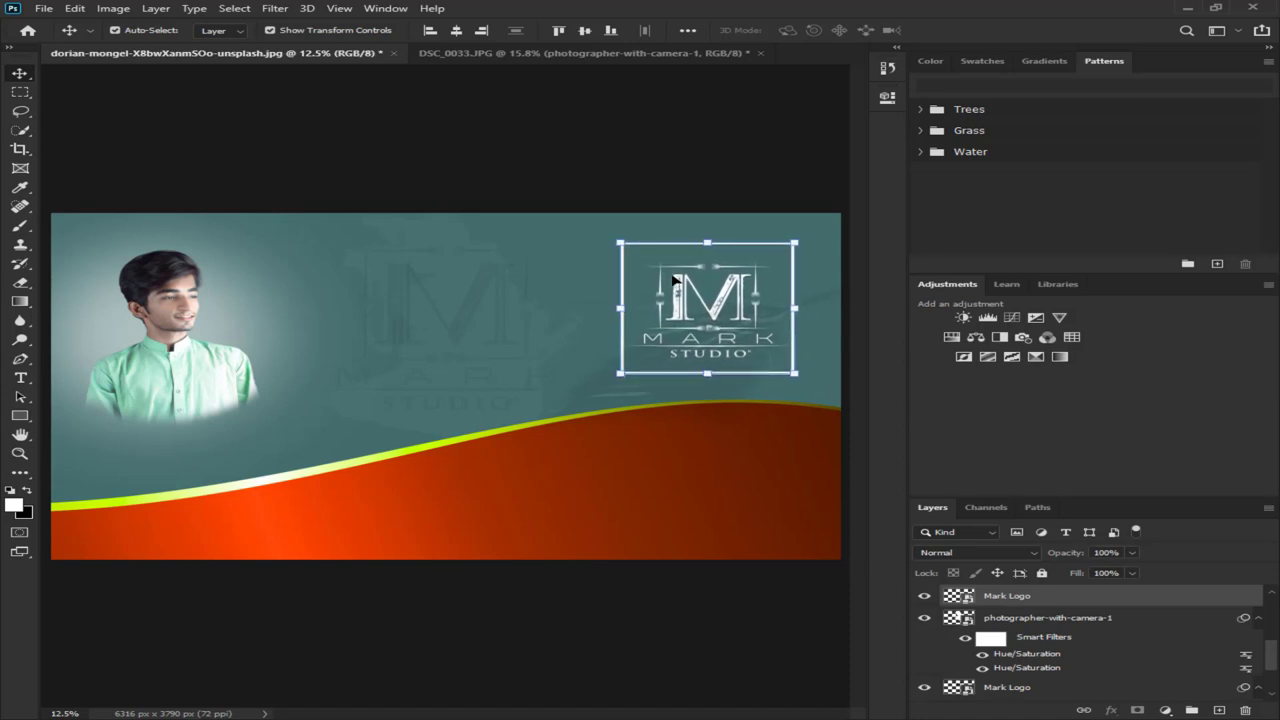
key("Left")
key("Left")
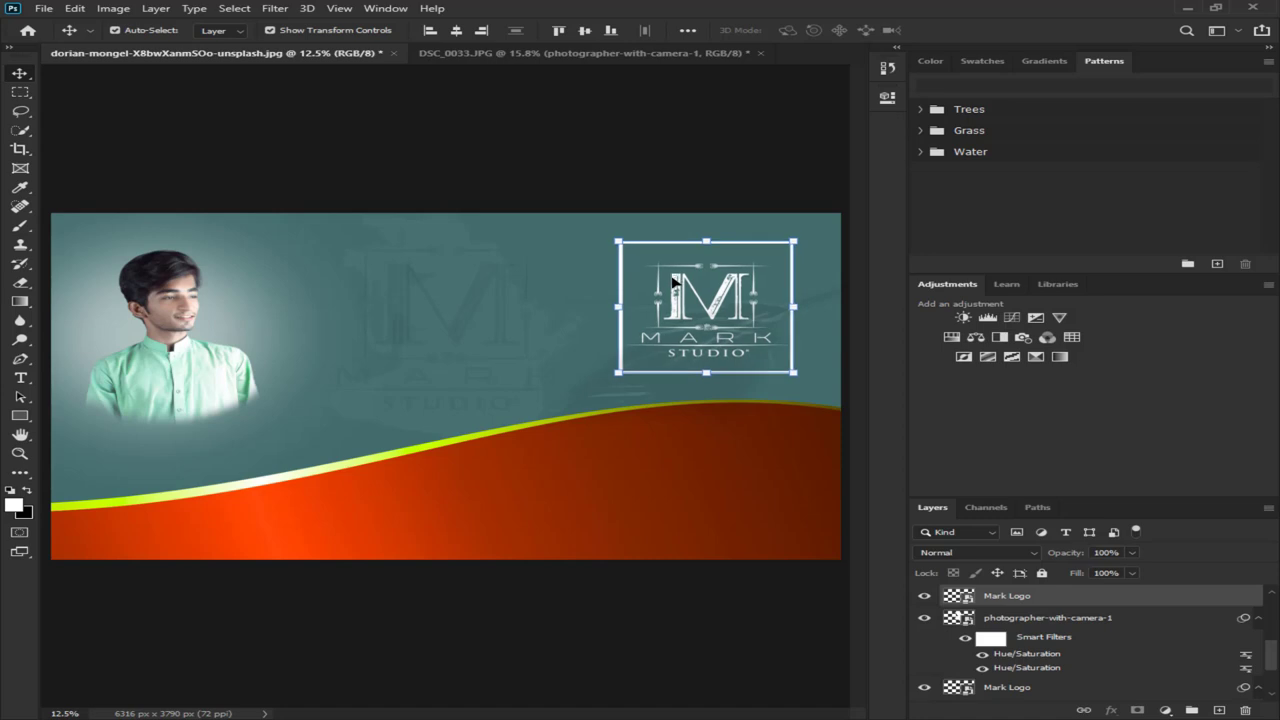
scroll(676, 280, "up", 1)
scroll(676, 280, "up", 1)
scroll(676, 280, "down", 2)
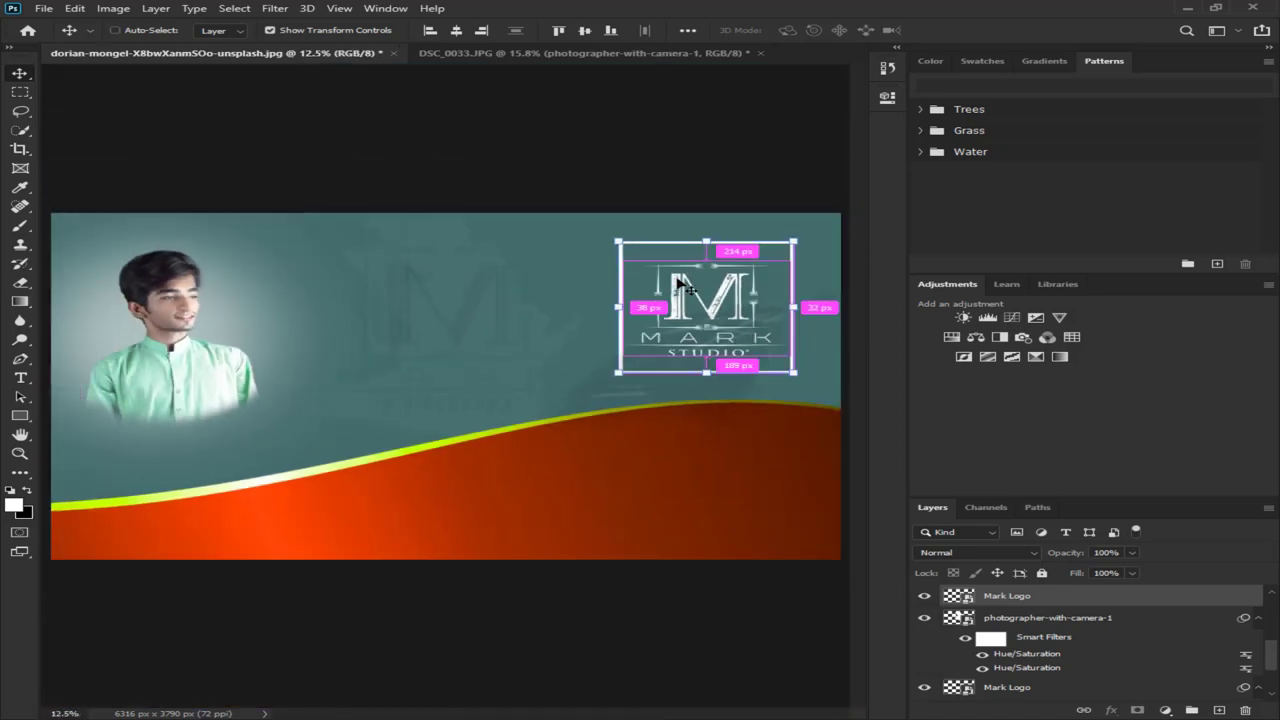
scroll(680, 283, "down", 1)
scroll(680, 405, "up", 1)
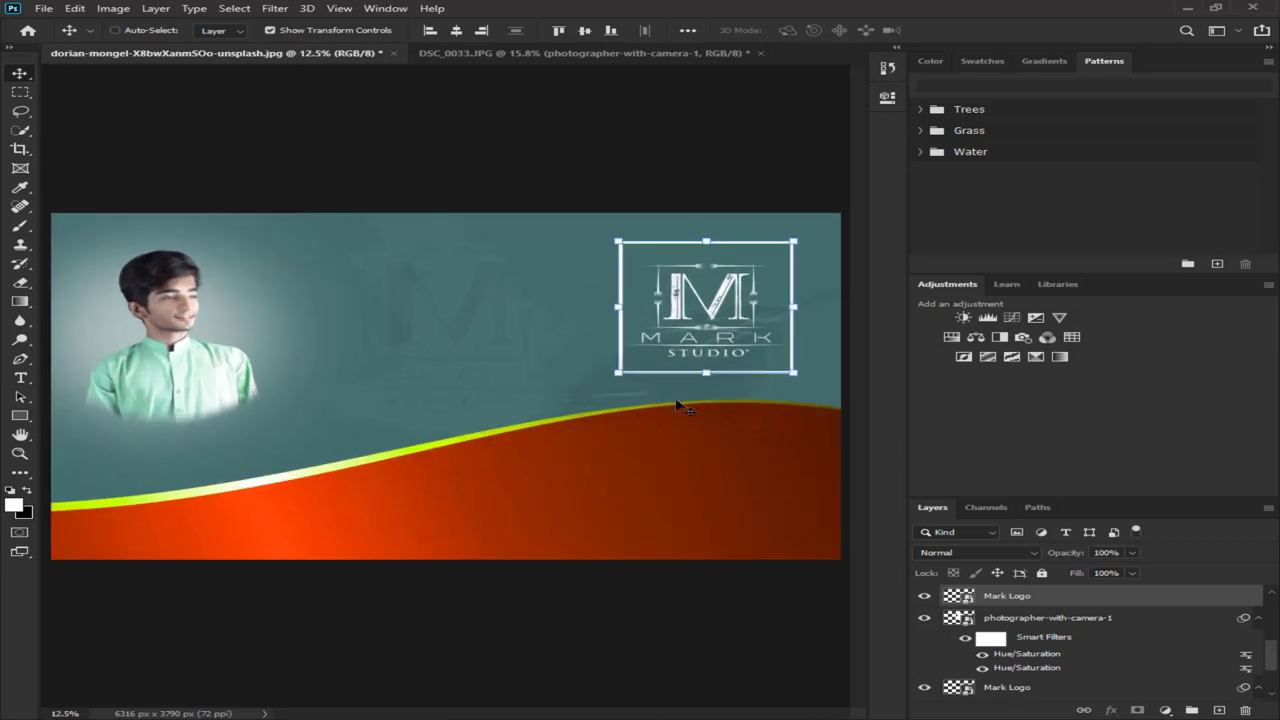
scroll(648, 368, "down", 1)
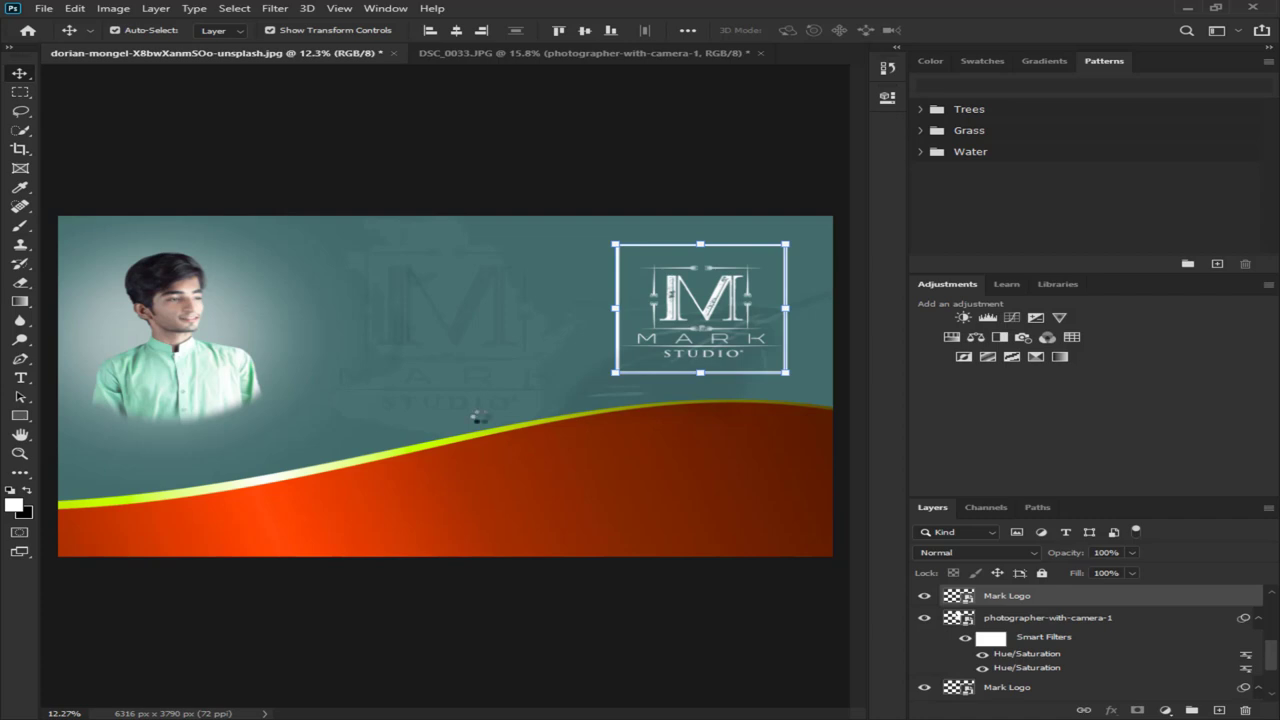
Add a 'Contact For Shoot' text layer on the orange band coloured #000000
key("t")
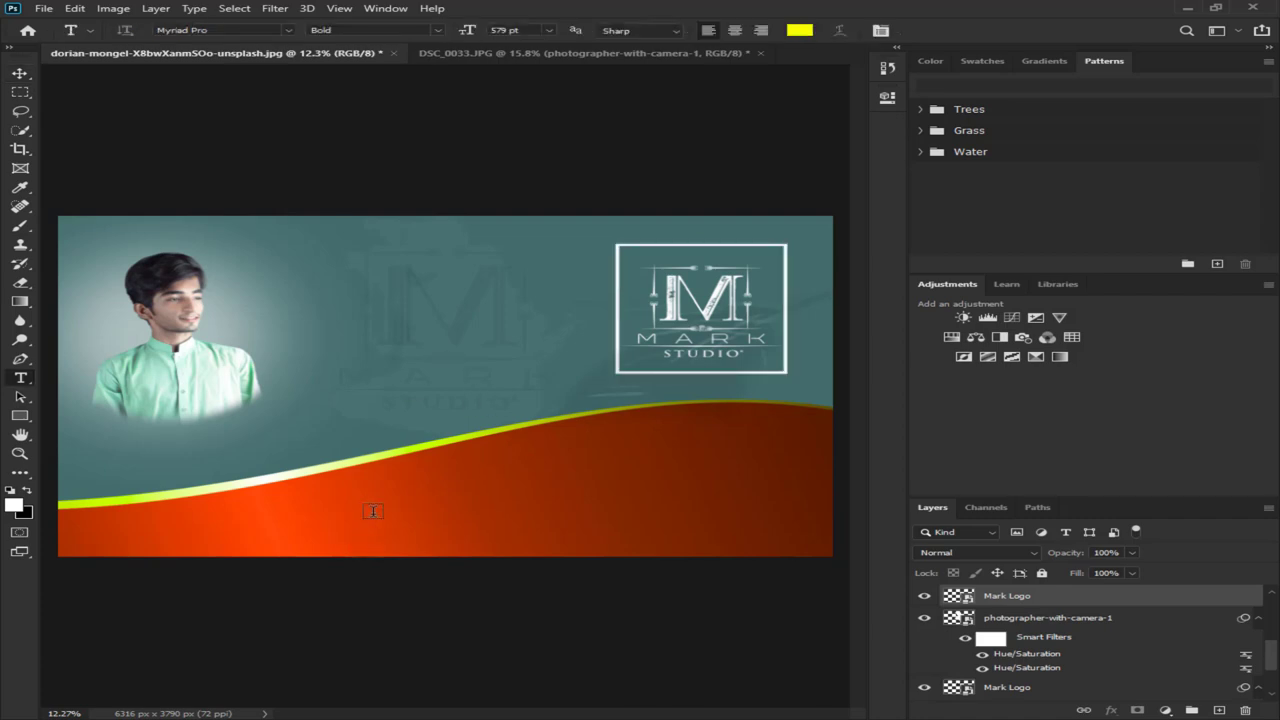
left_click(483, 485)
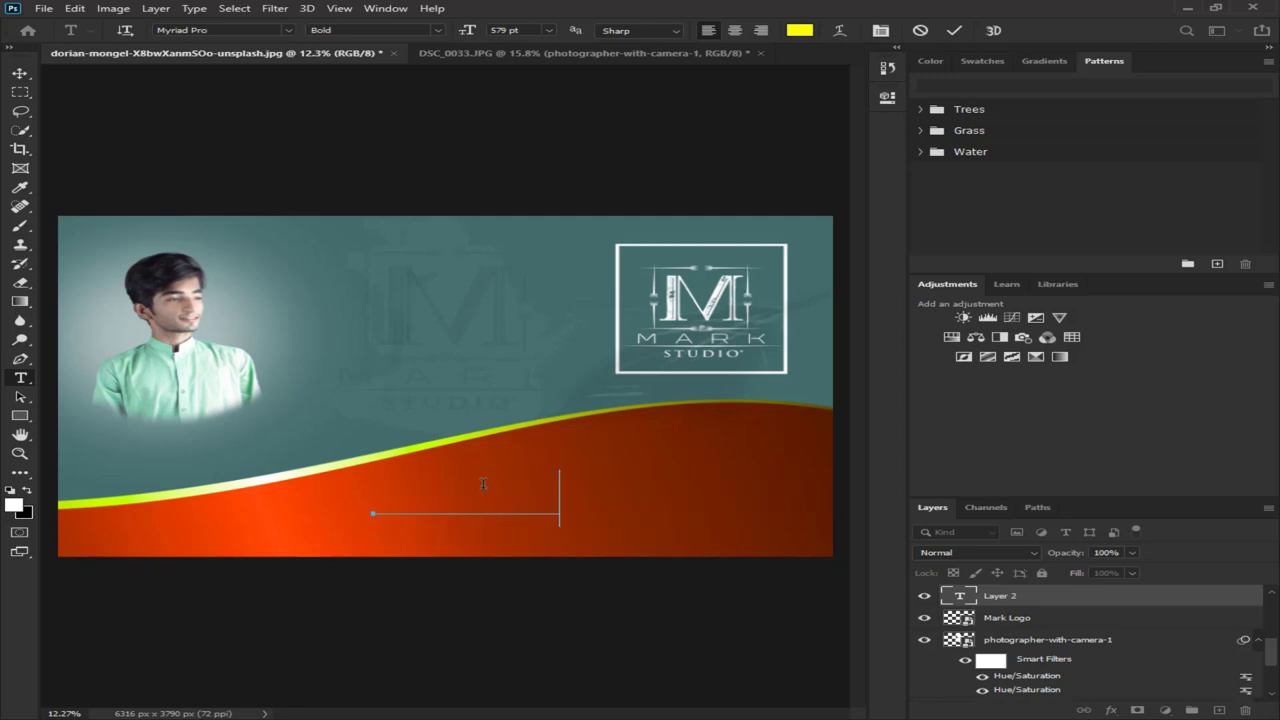
key("ctrl+a")
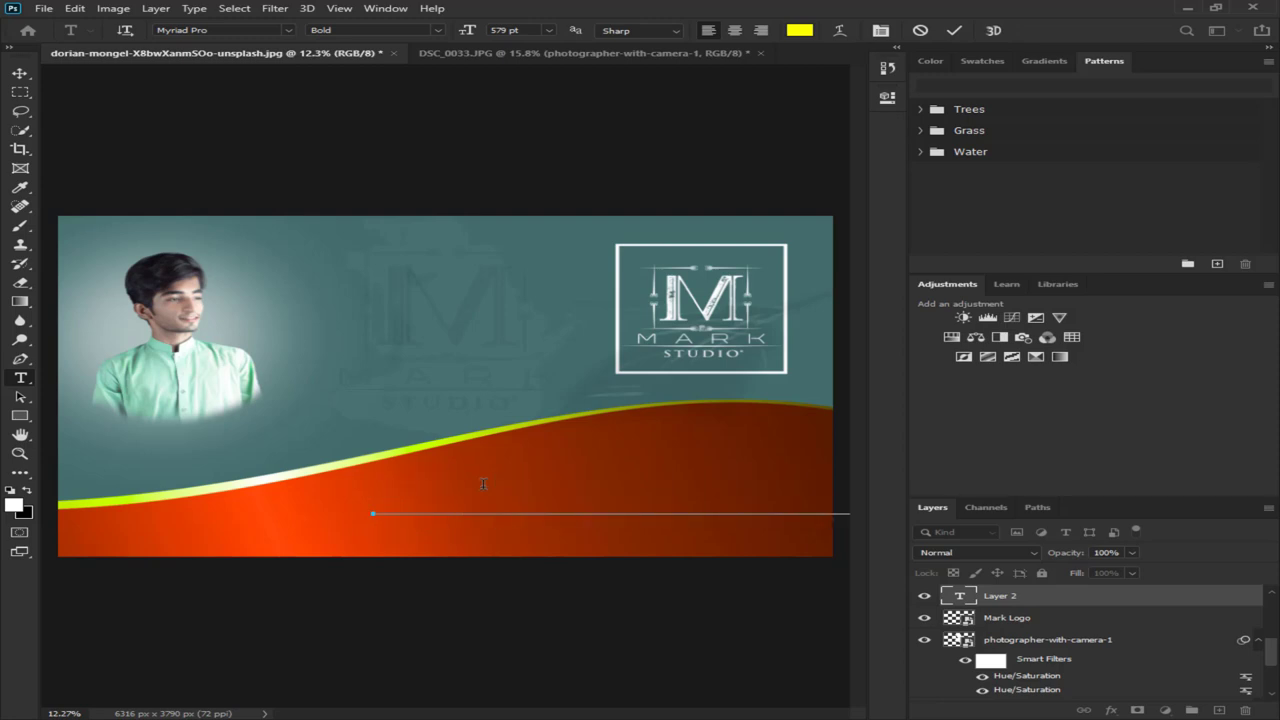
key("ctrl+a")
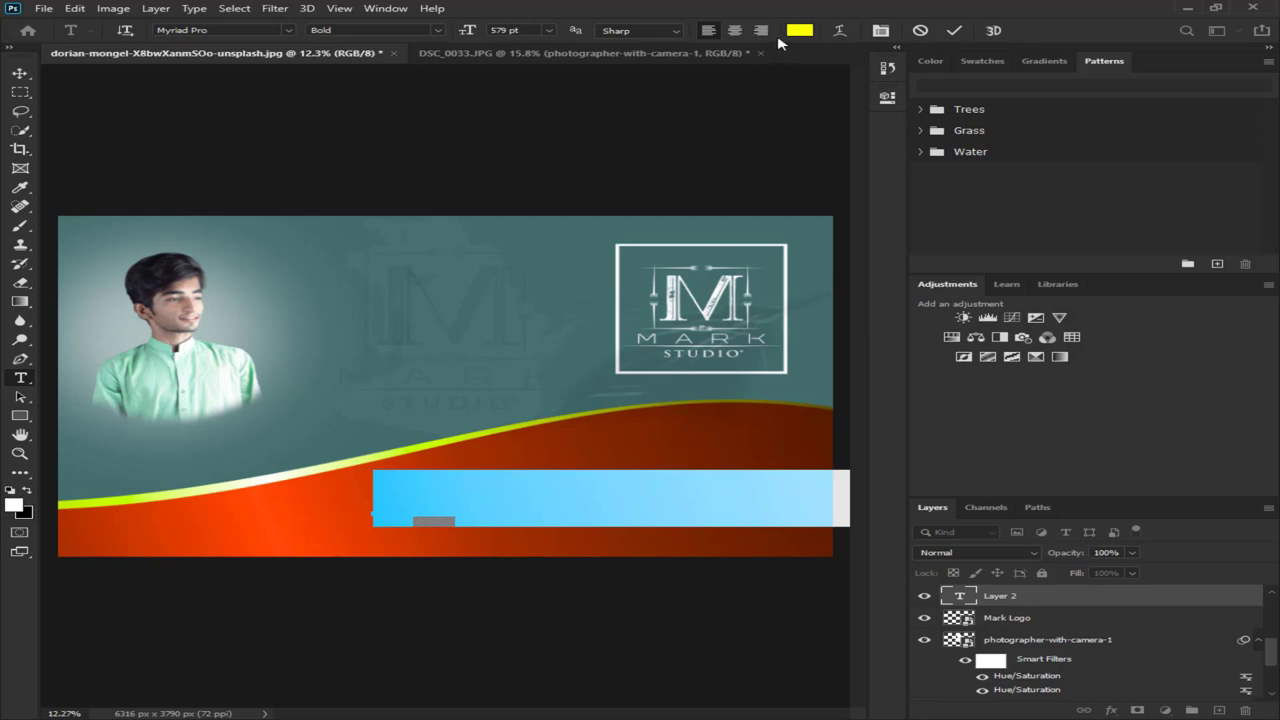
left_click(797, 34)
type("000000")
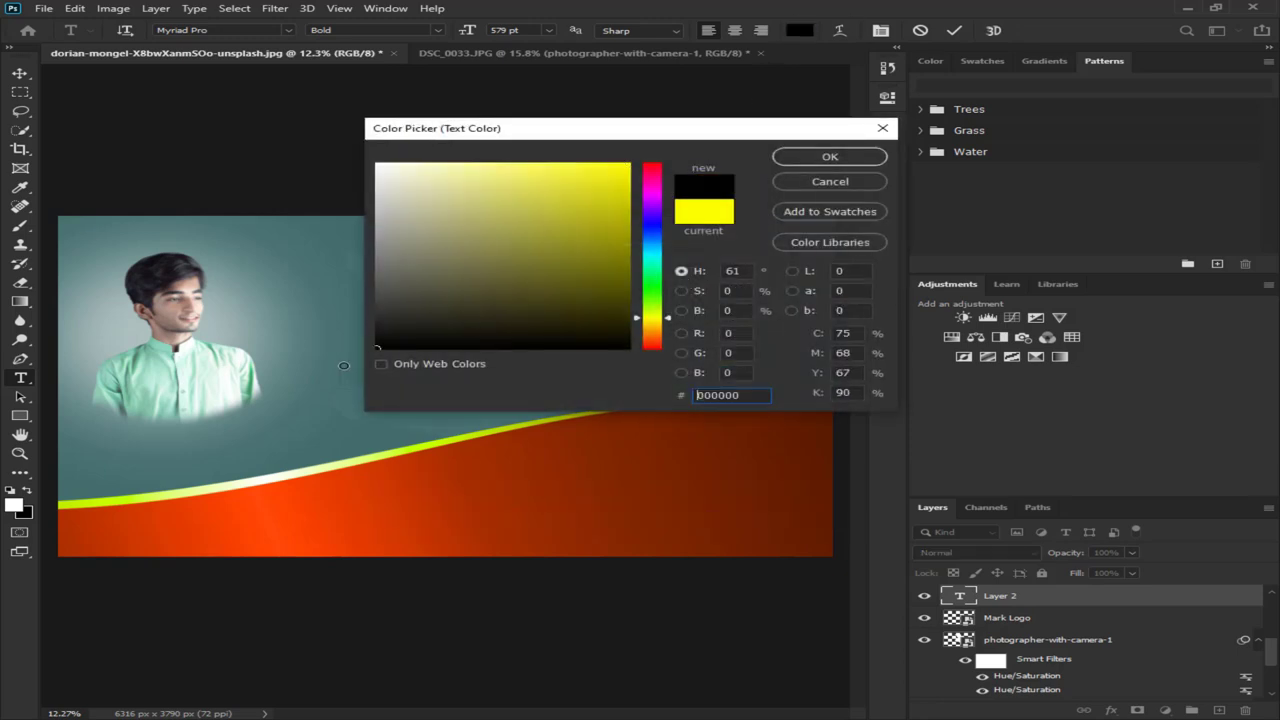
key("Return")
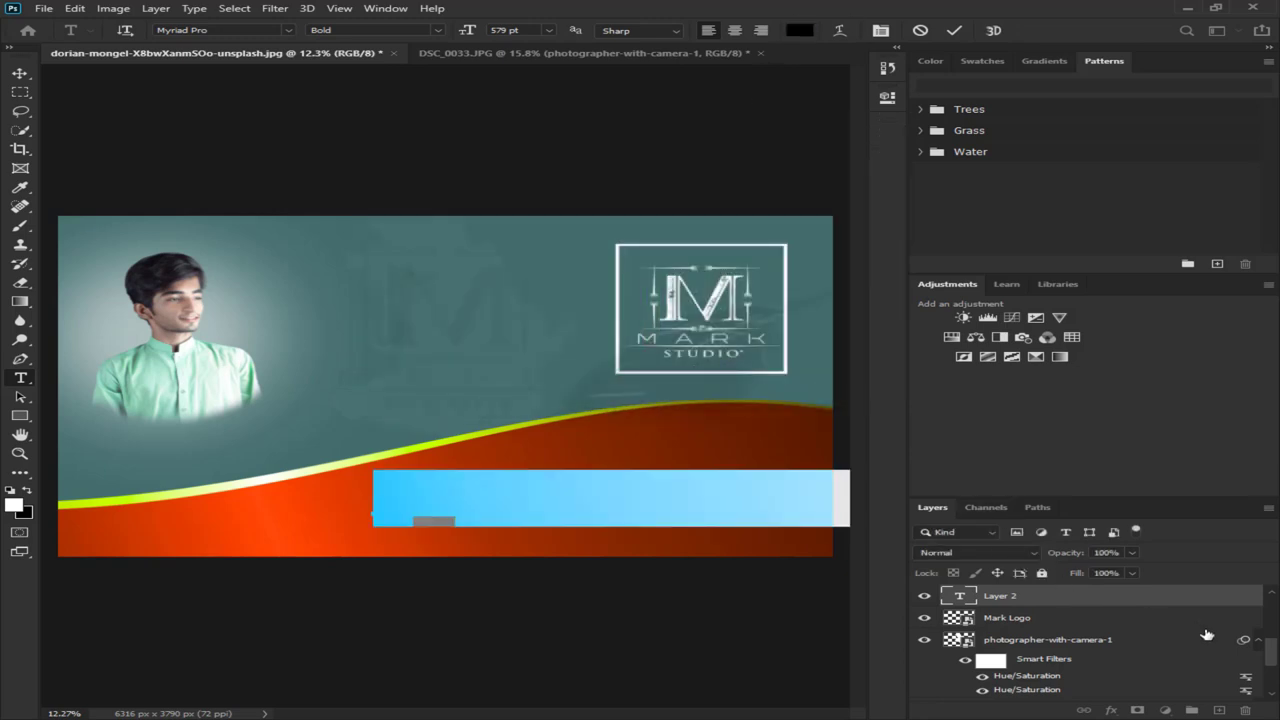
left_click(805, 502)
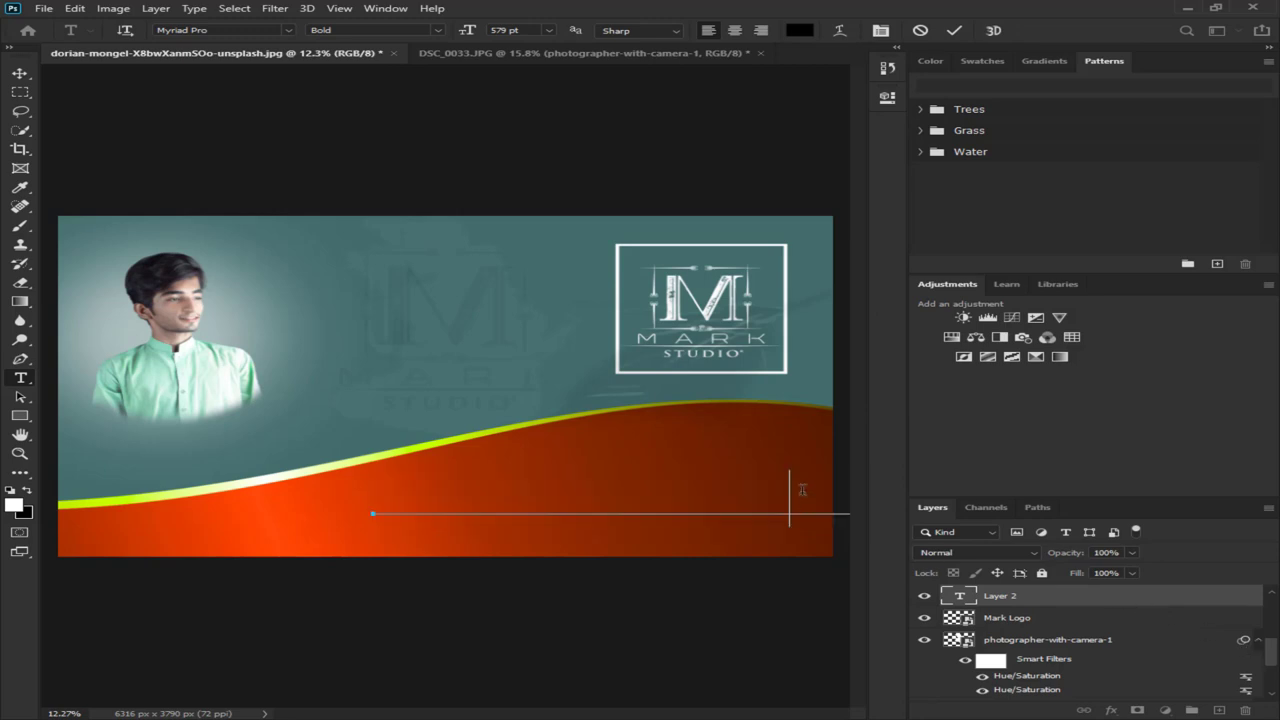
key("ctrl+Return")
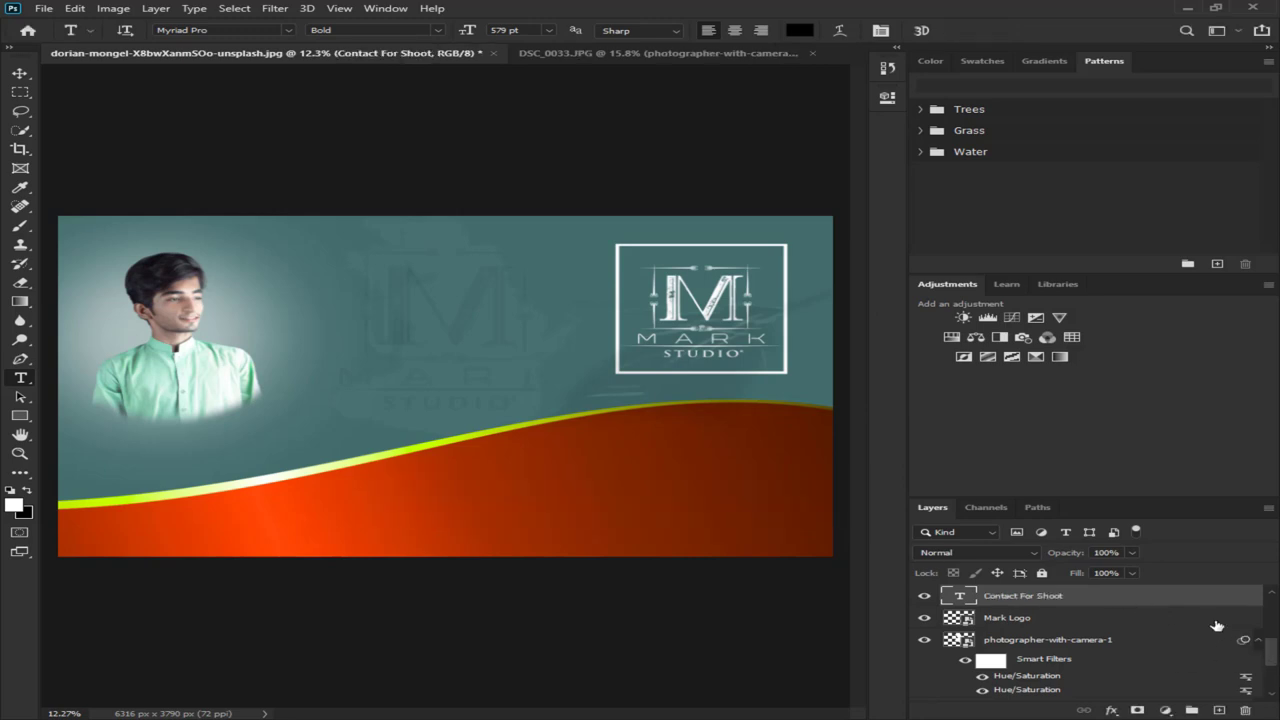
Move the Contact For Shoot layer to the top of the layer stack
scroll(1160, 588, "up", 2)
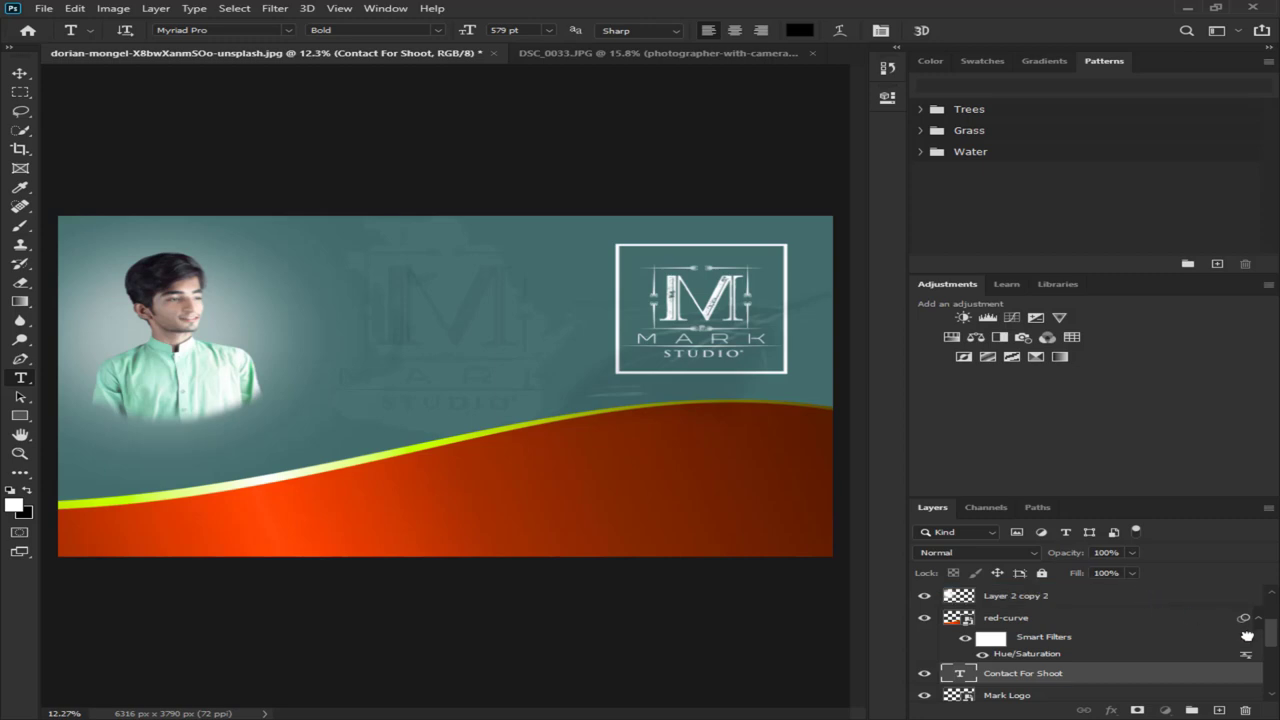
key("ctrl+shift+bracketright")
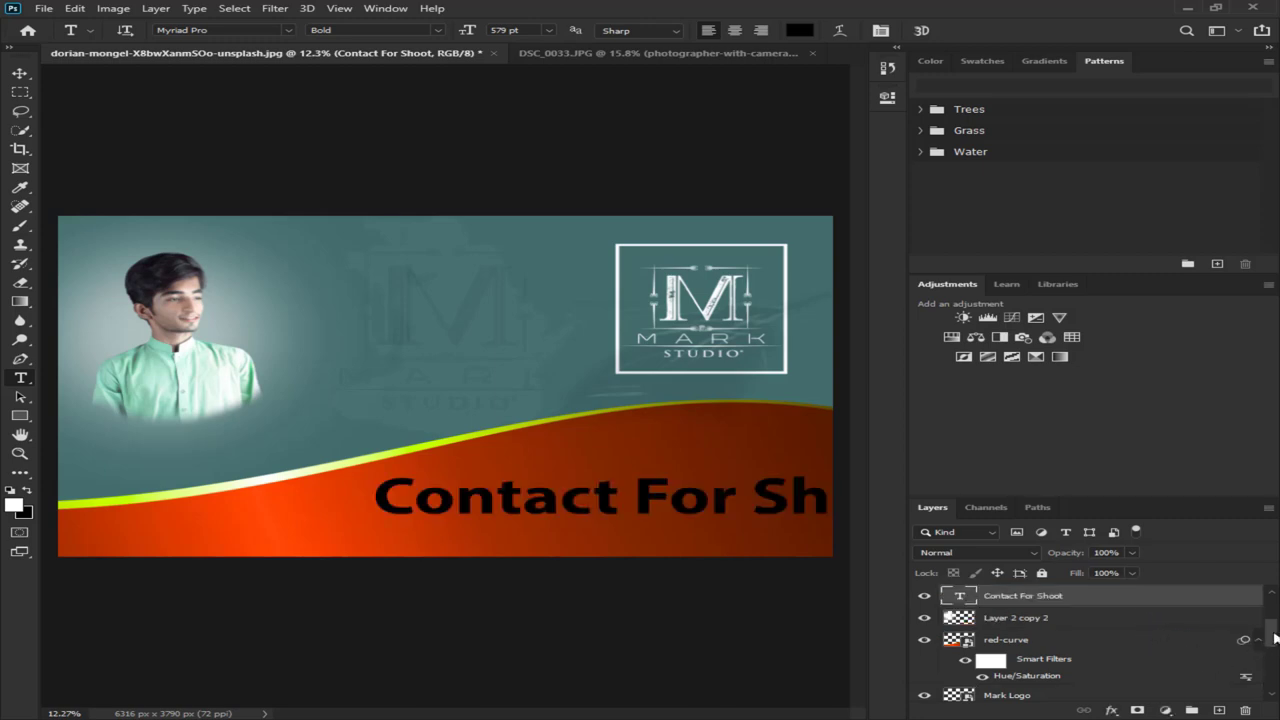
scroll(1194, 646, "up", 2)
scroll(1178, 646, "up", 1)
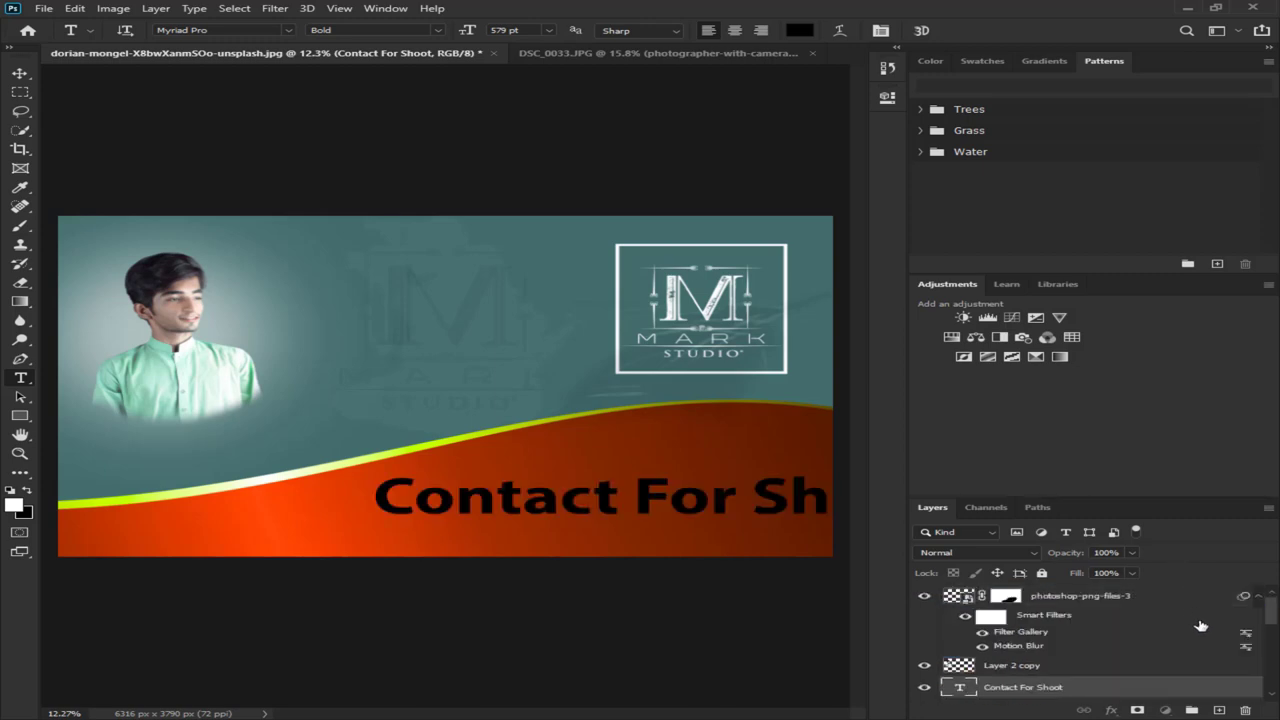
left_click_drag(1086, 694, 1045, 598)
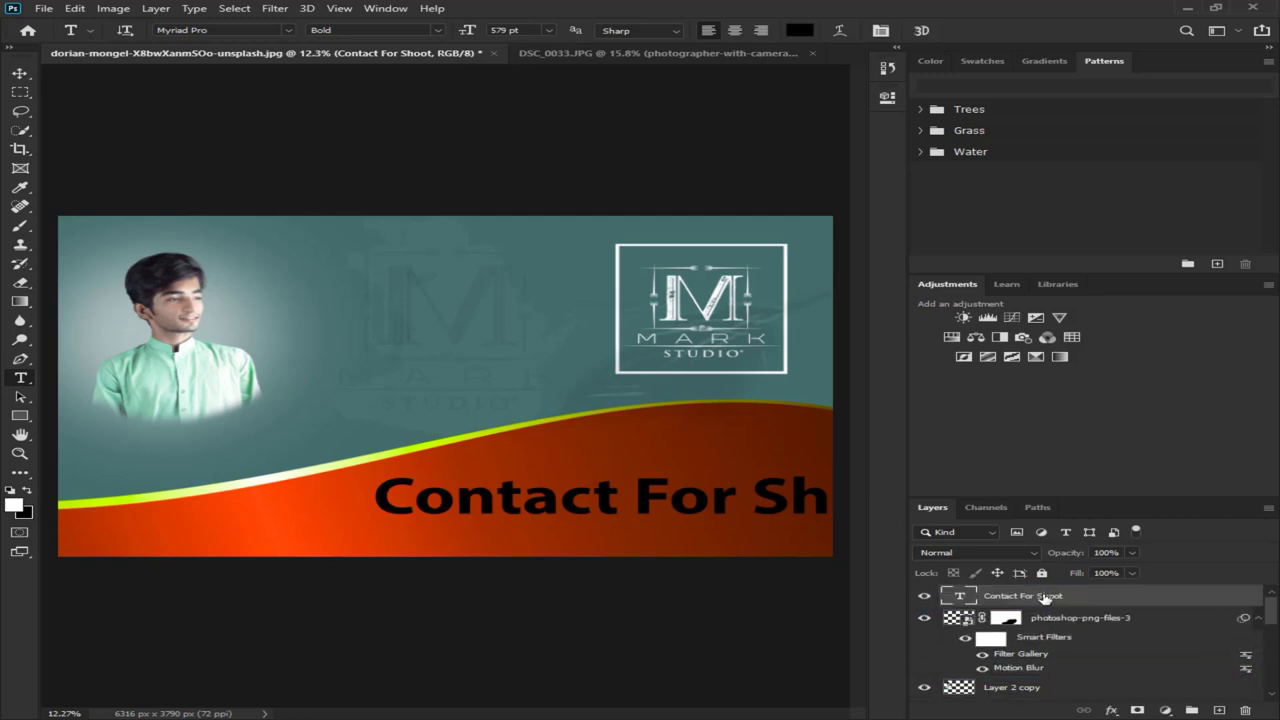
left_click(24, 76)
Shrink Contact For Shoot to about 44% by 60% and place it bottom-left on the wave
left_click_drag(469, 467, 197, 521)
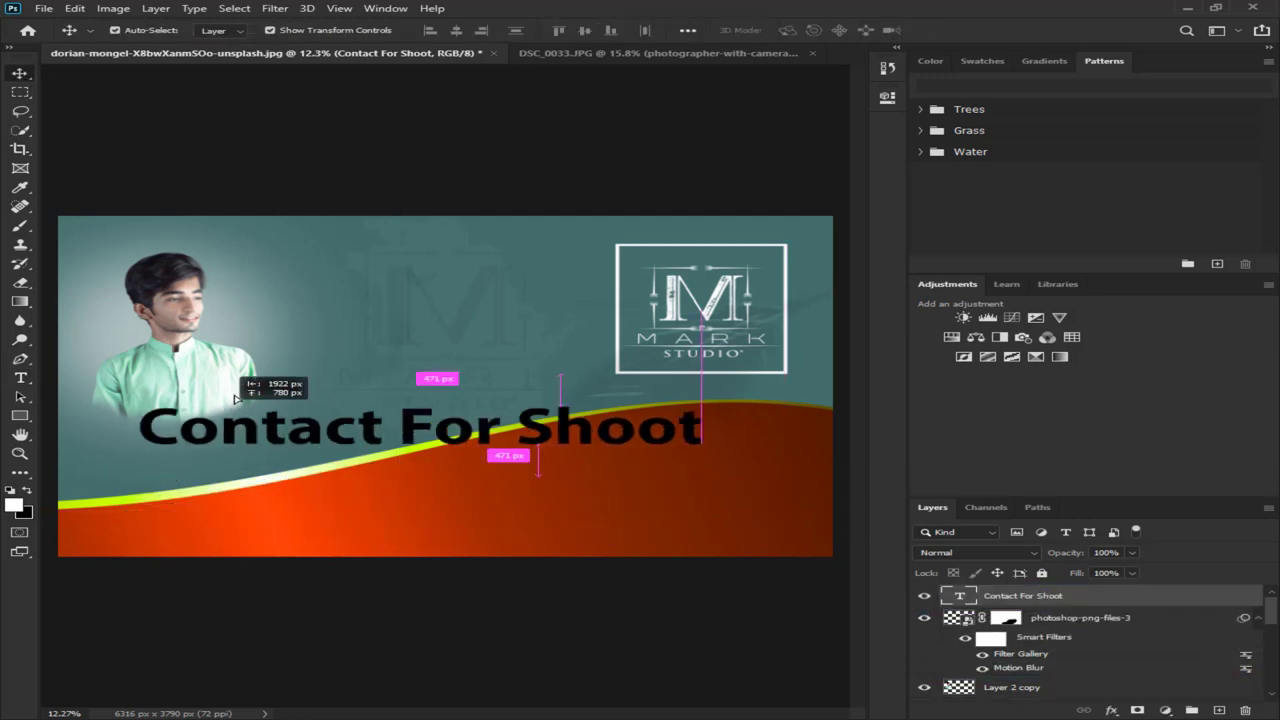
left_click_drag(197, 521, 315, 340)
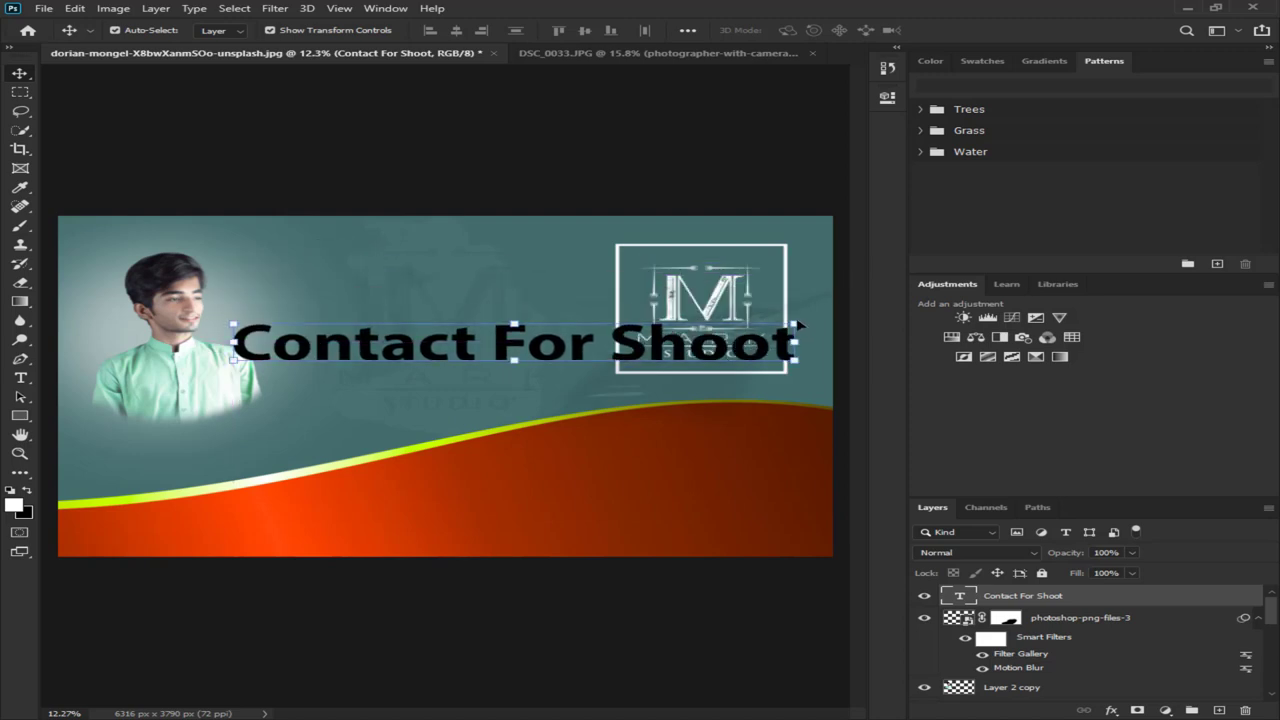
mouse_move(795, 321)
left_mouse_down()
mouse_move(576, 324)
mouse_move(632, 313)
mouse_move(623, 320)
left_mouse_up()
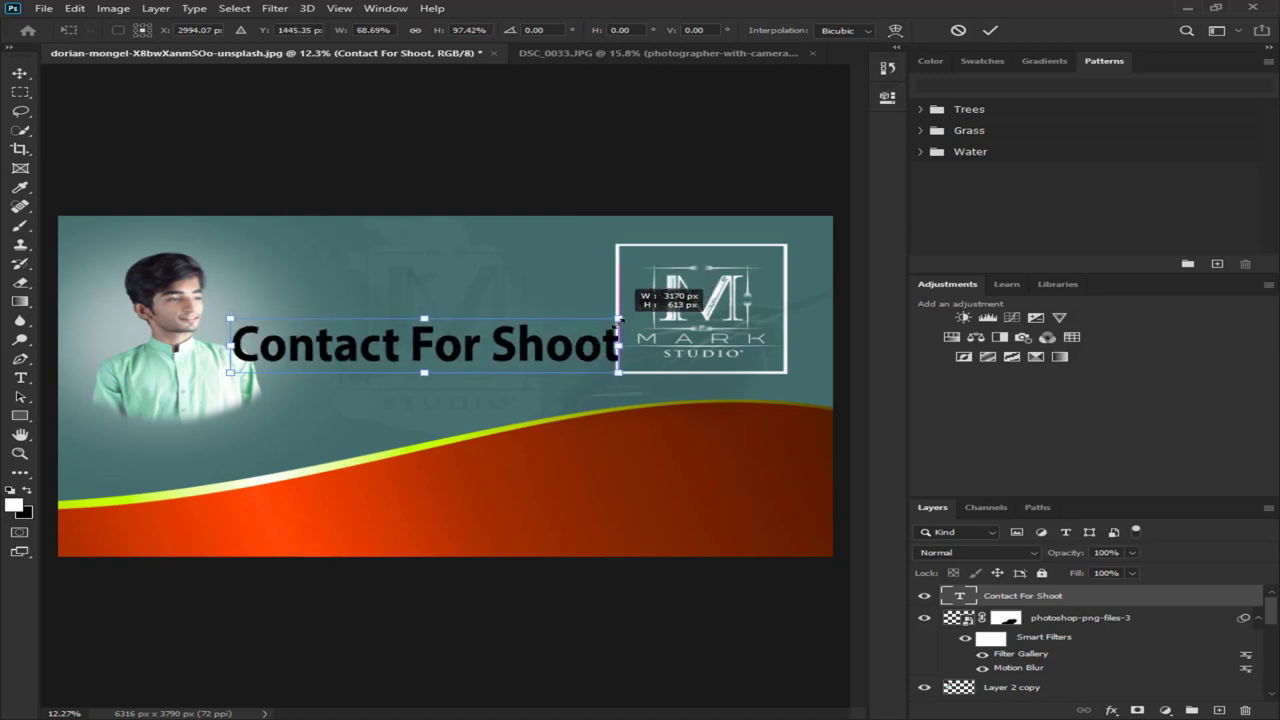
left_click_drag(622, 318, 620, 320)
mouse_move(480, 372)
left_mouse_down()
mouse_move(500, 392)
mouse_move(329, 566)
mouse_move(313, 560)
mouse_move(316, 545)
left_mouse_up()
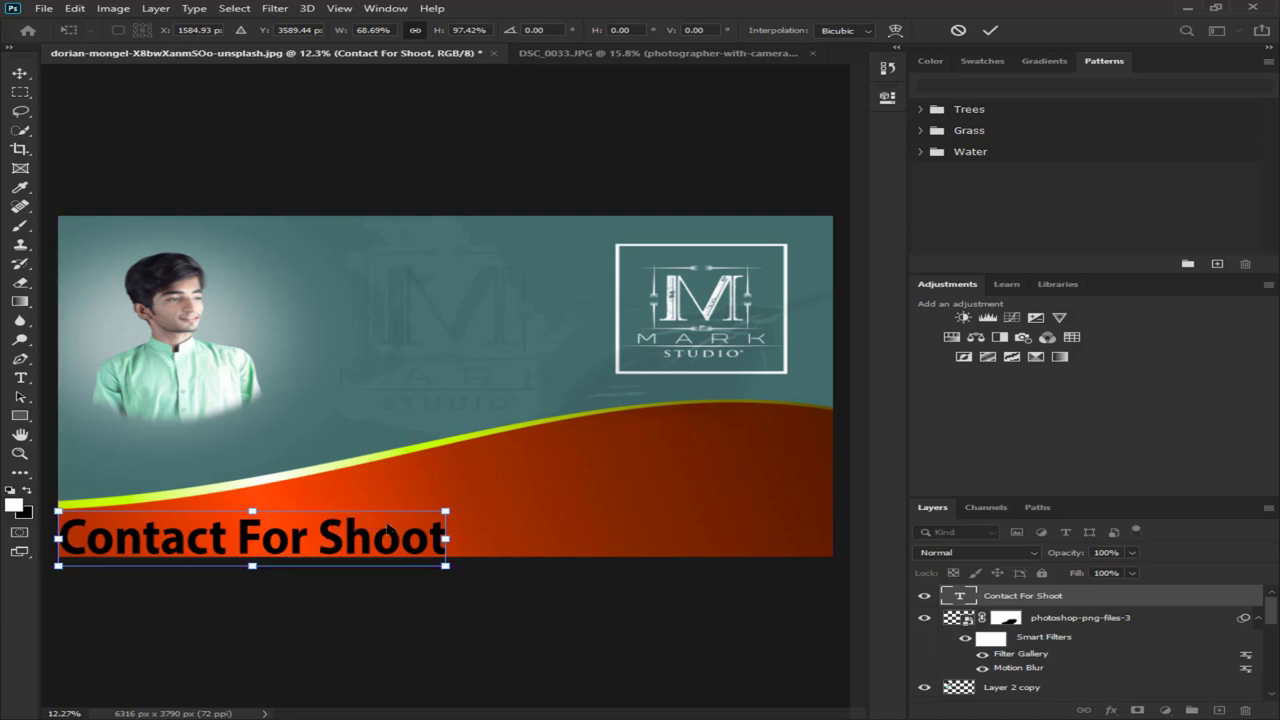
left_click_drag(445, 511, 272, 531)
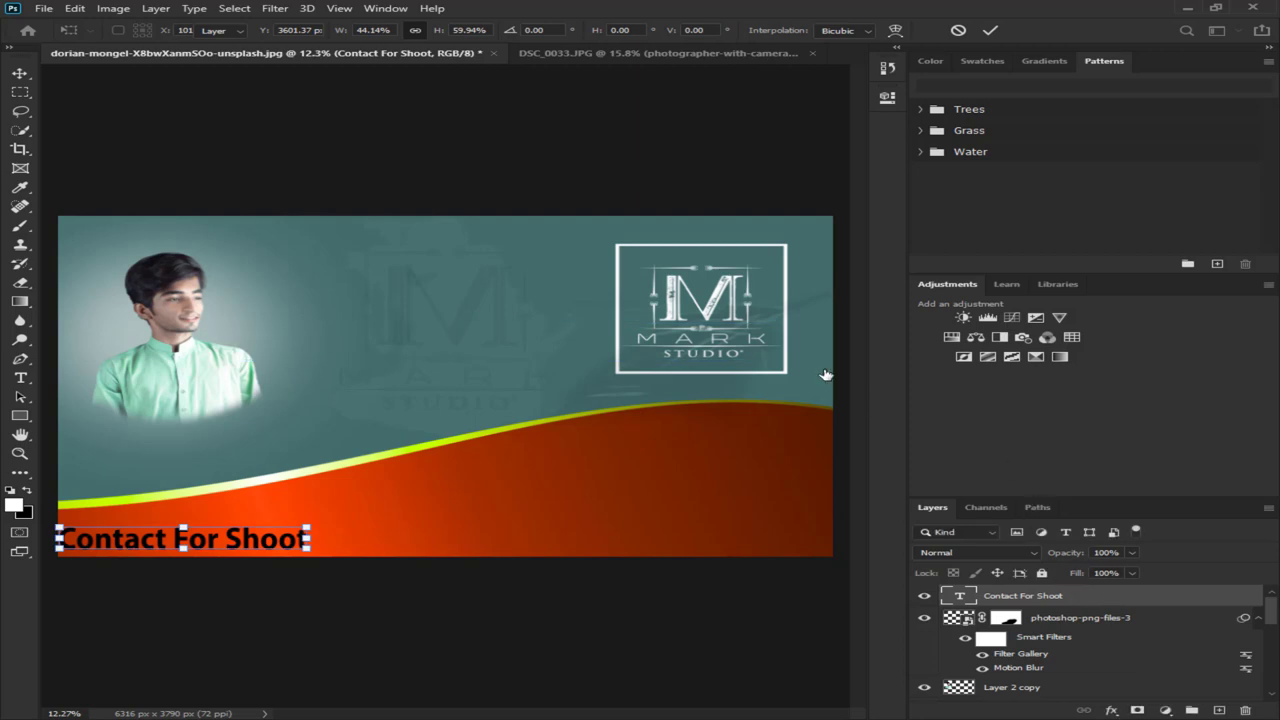
Give Contact For Shoot a 10 px white stroke layer style
left_click(563, 189)
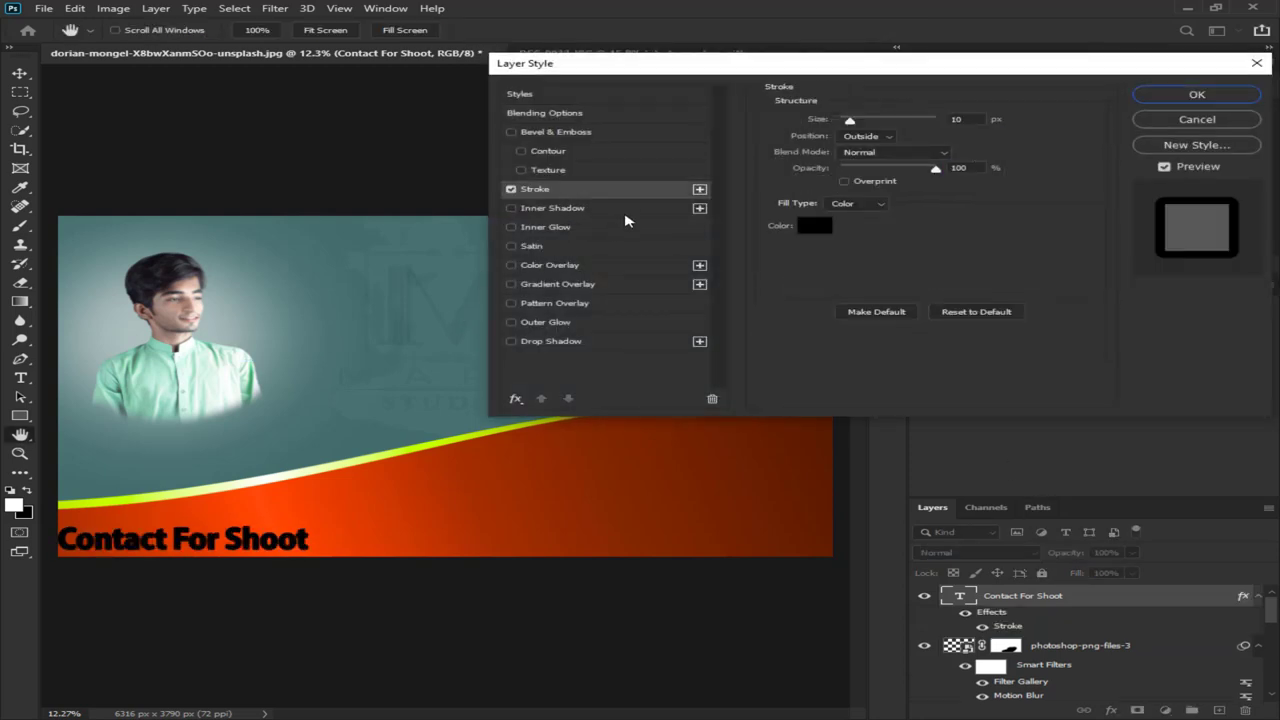
left_click(815, 226)
left_click(377, 163)
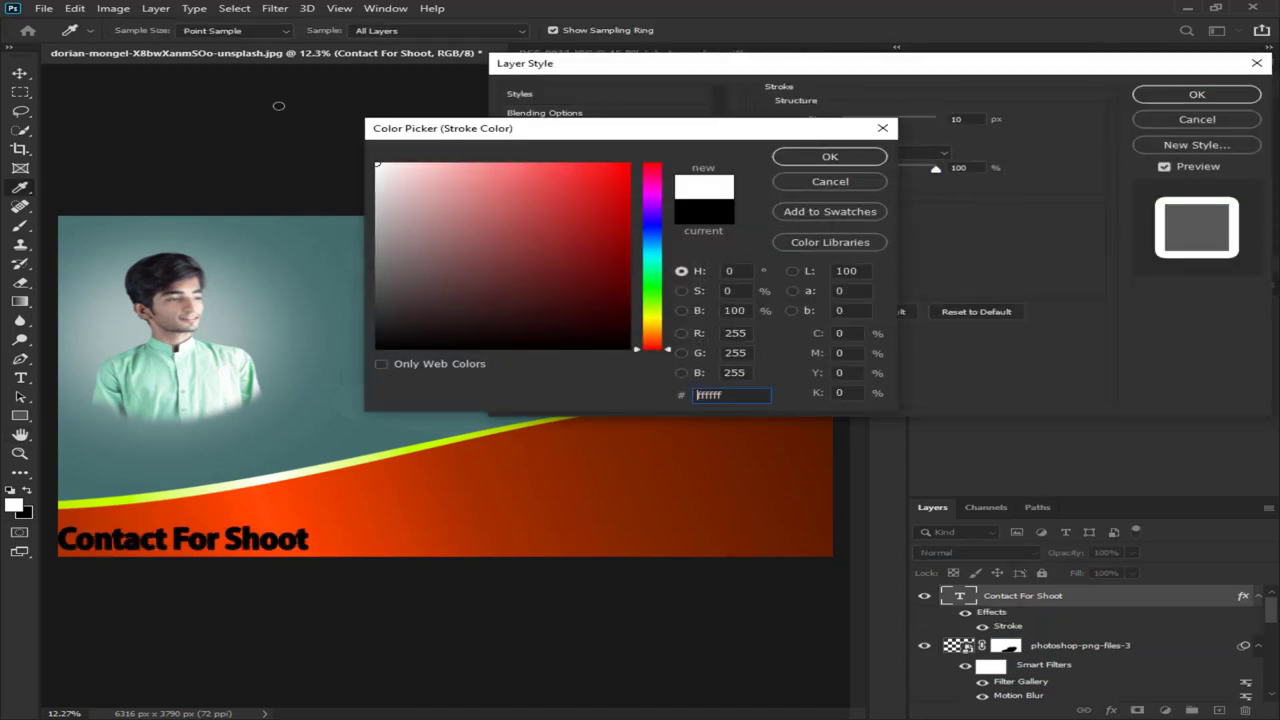
left_click(830, 157)
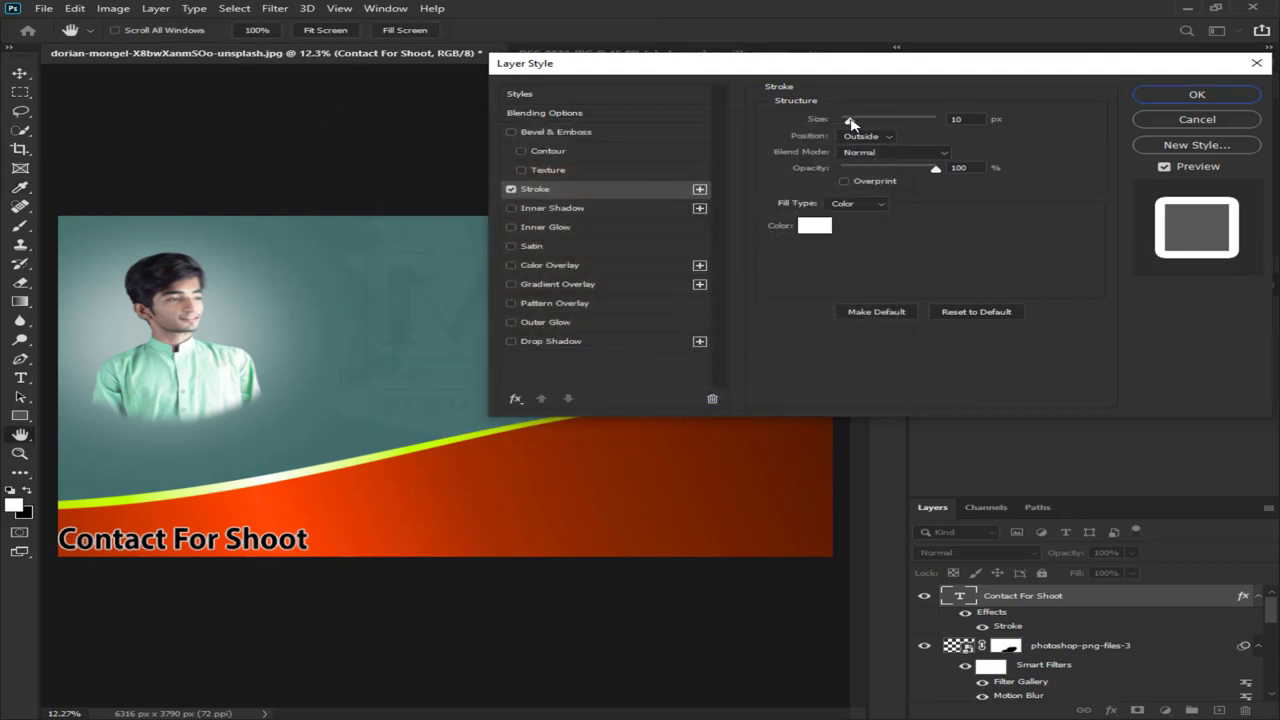
left_click(1197, 94)
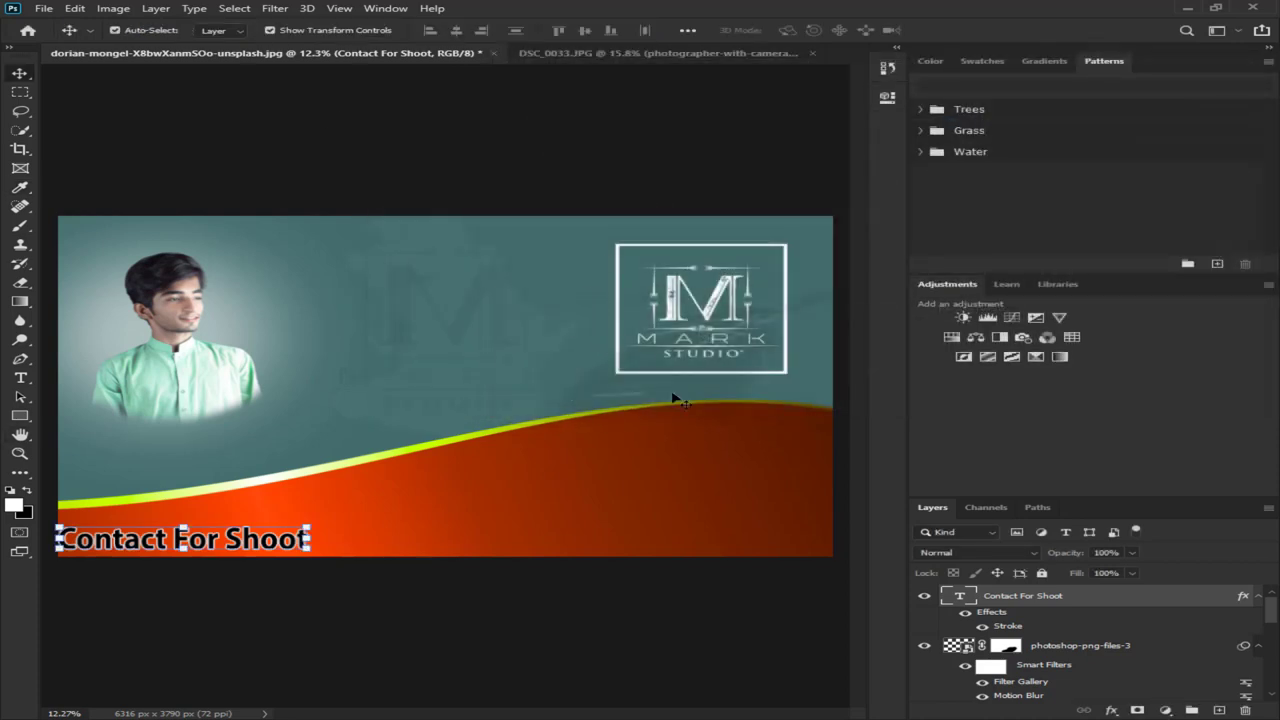
key("t")
left_click(558, 462)
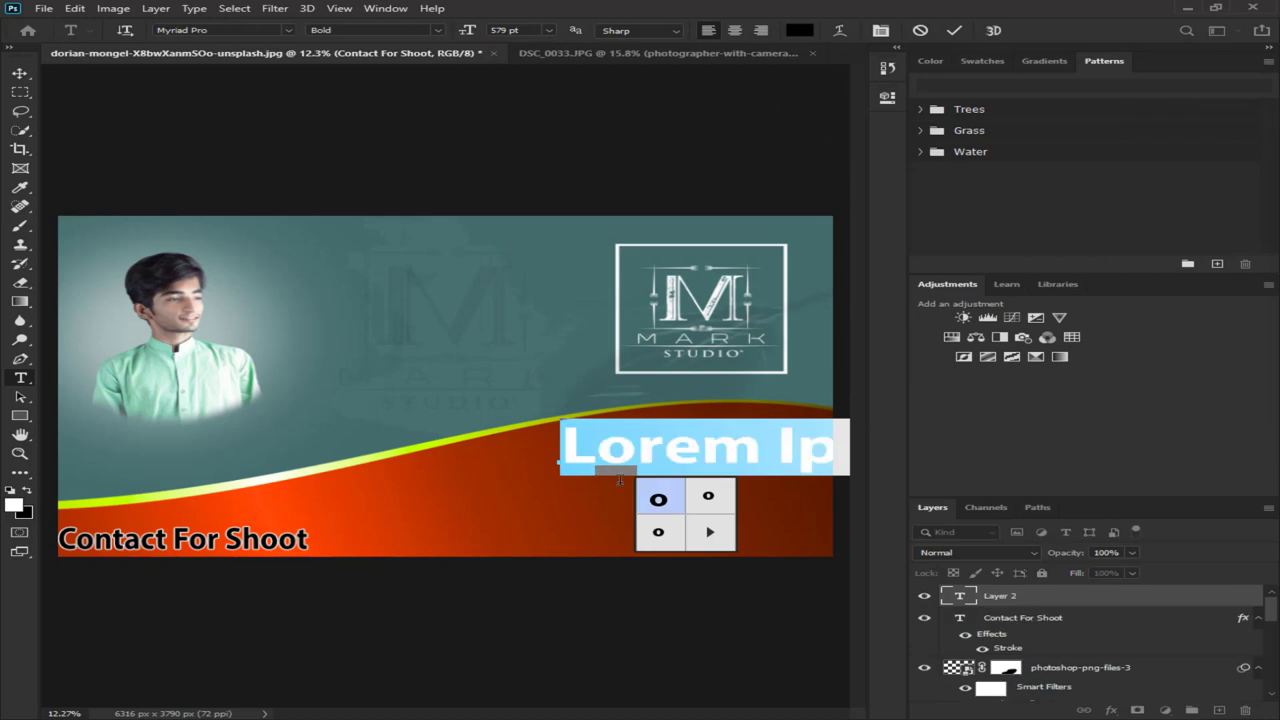
Type the text 'Cell No:' on the orange wave, correcting typos along the way
type("C=")
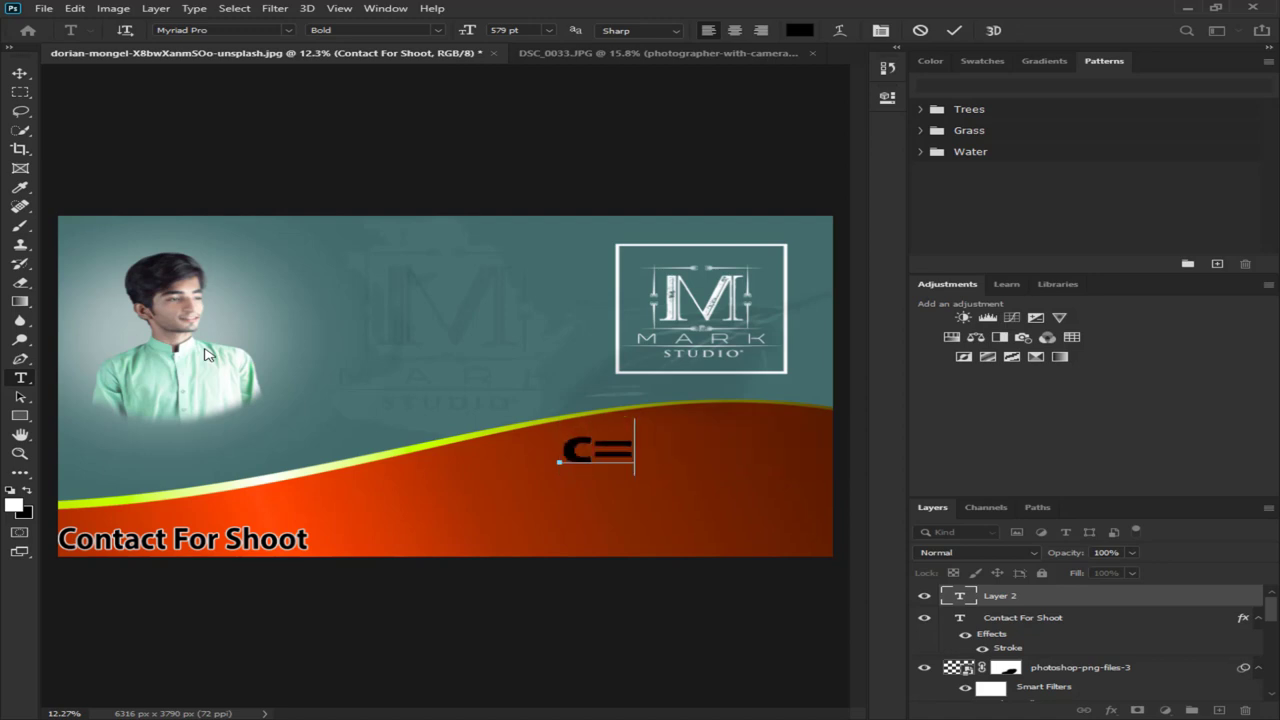
type("C")
key("BackSpace")
key("BackSpace")
key("BackSpace")
type("Cell")
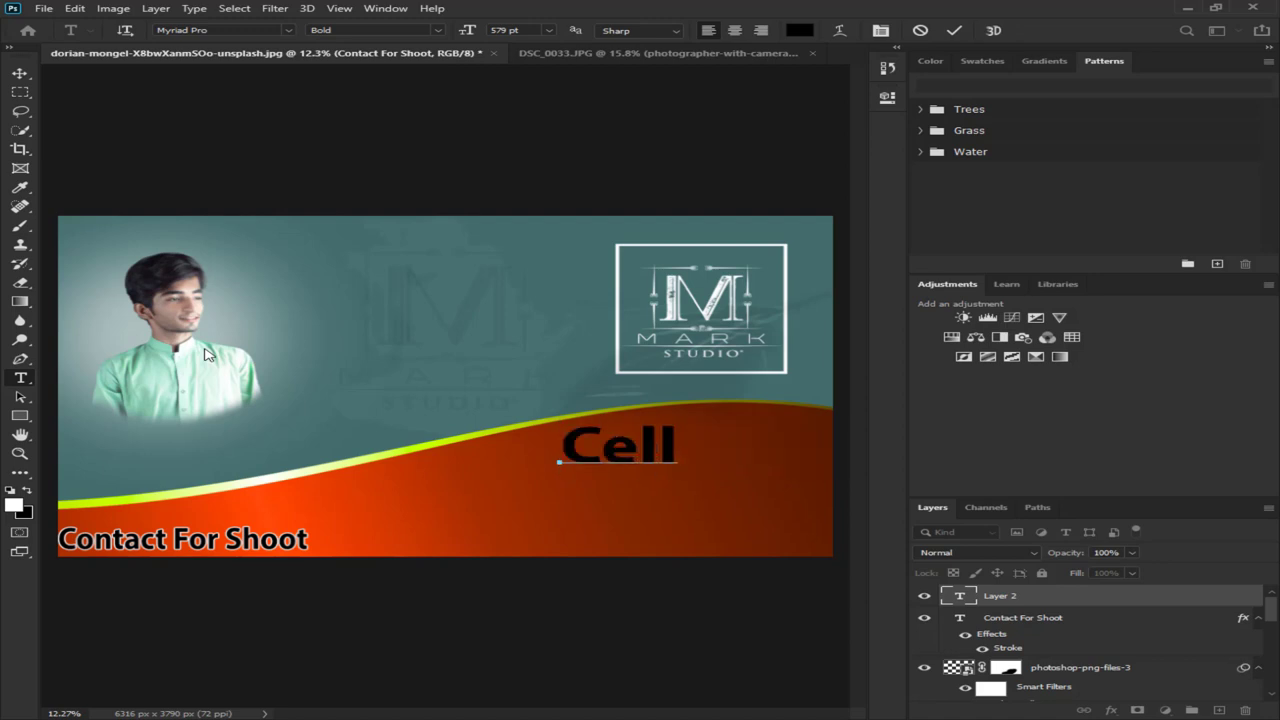
type(" NO")
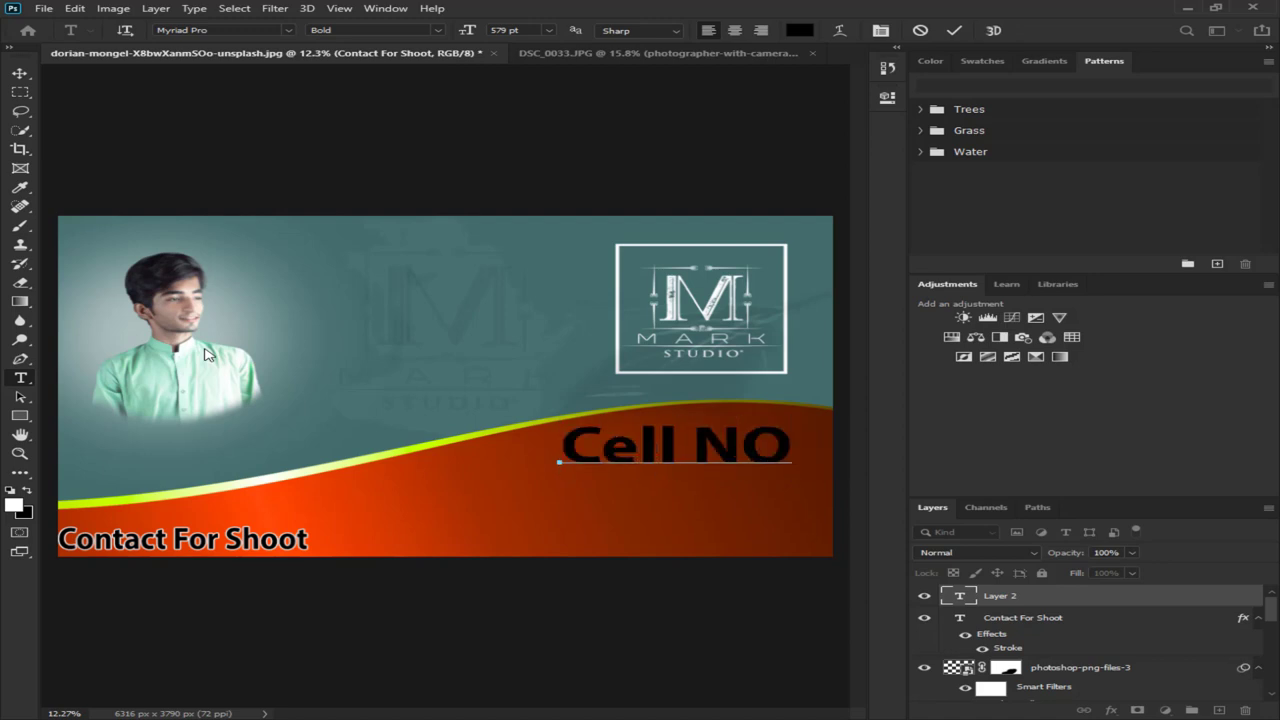
key("BackSpace")
type("p")
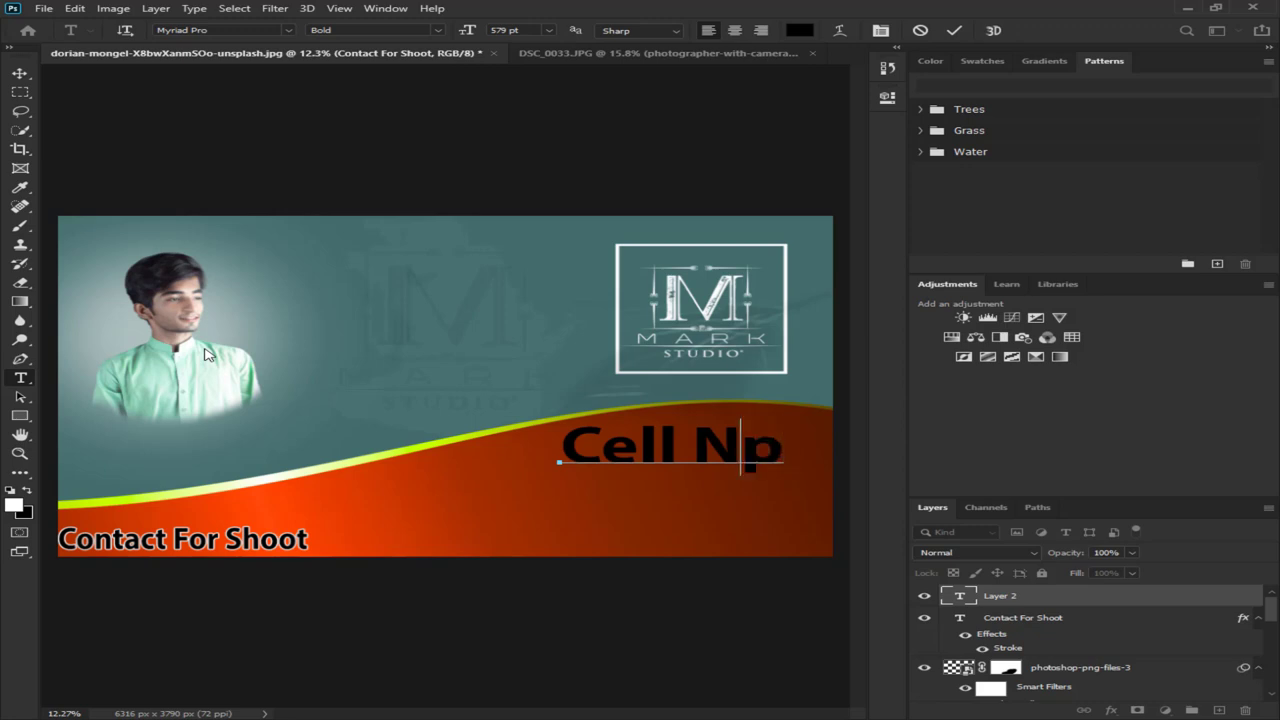
key("BackSpace")
type("o:")
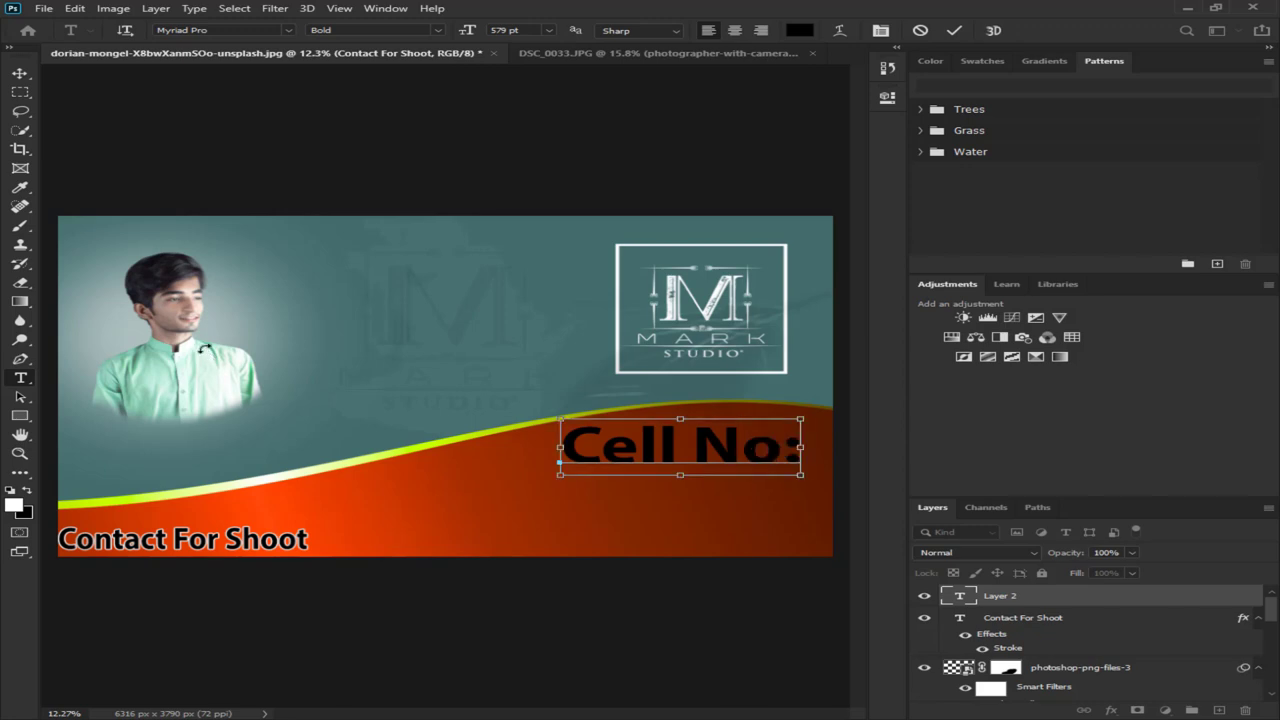
Move the Cell No: text down-left and set its size to 452 pt
left_click_drag(678, 452, 630, 450)
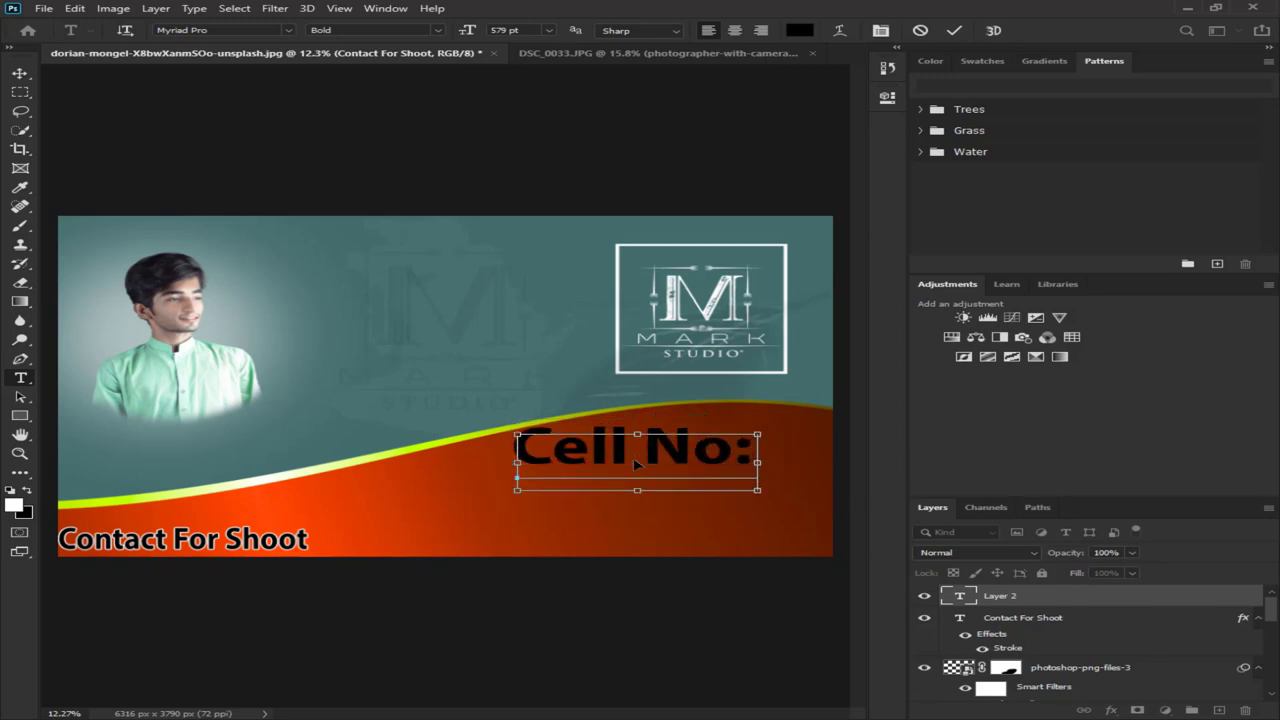
mouse_move(627, 450)
left_mouse_down()
mouse_move(557, 506)
mouse_move(593, 510)
mouse_move(528, 511)
left_mouse_up()
key("ctrl+a")
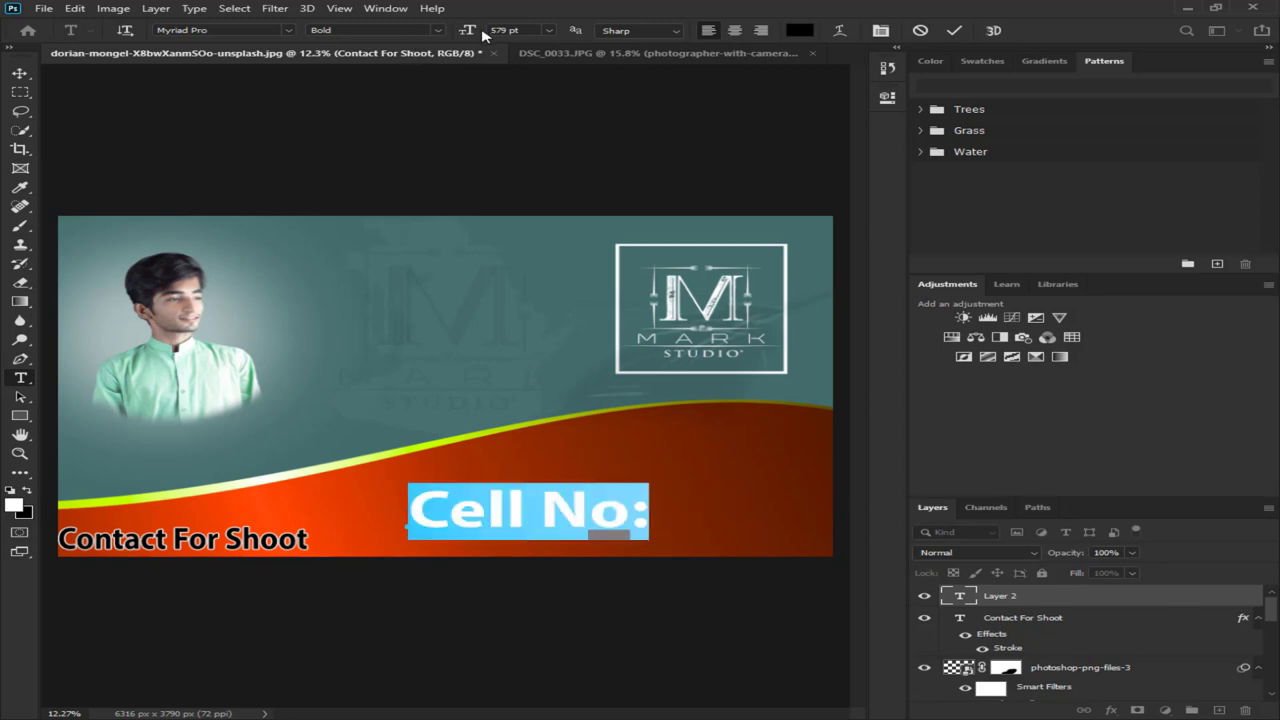
left_click_drag(485, 35, 348, 66)
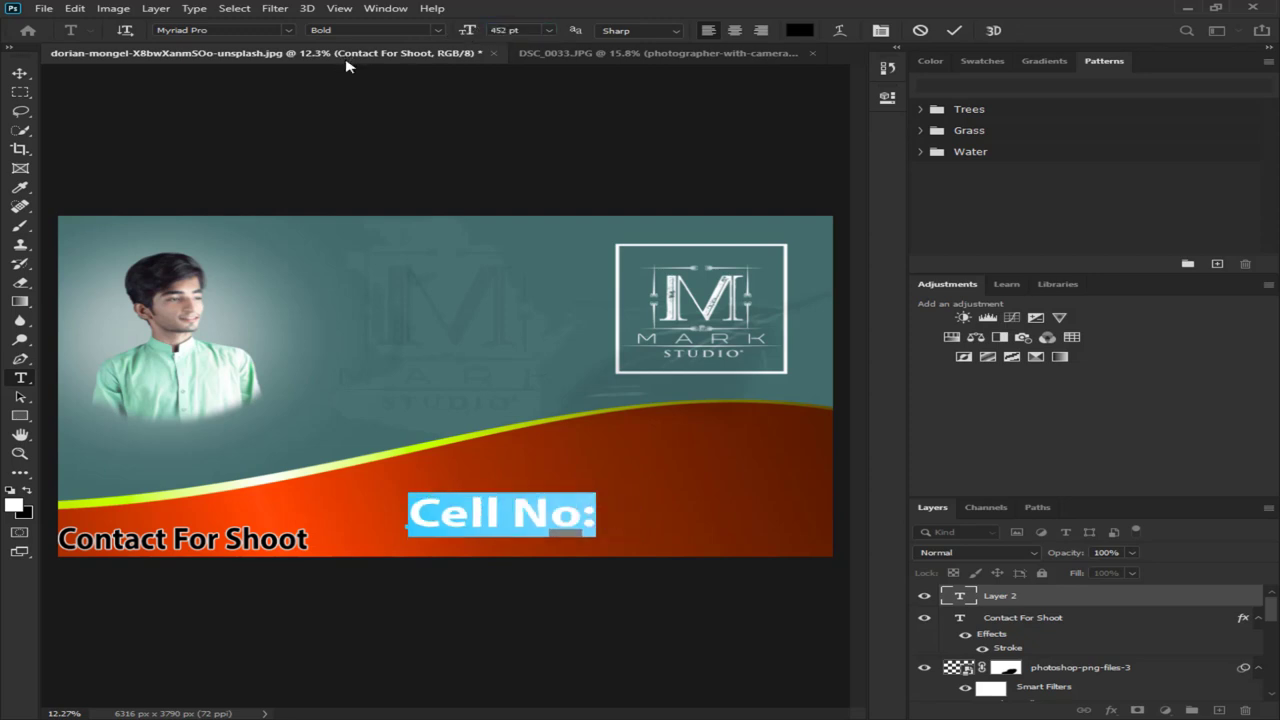
key("ctrl+Return")
Add a stroke to Cell No: and place it just right of and above Contact For Shoot
left_click_drag(529, 519, 547, 528)
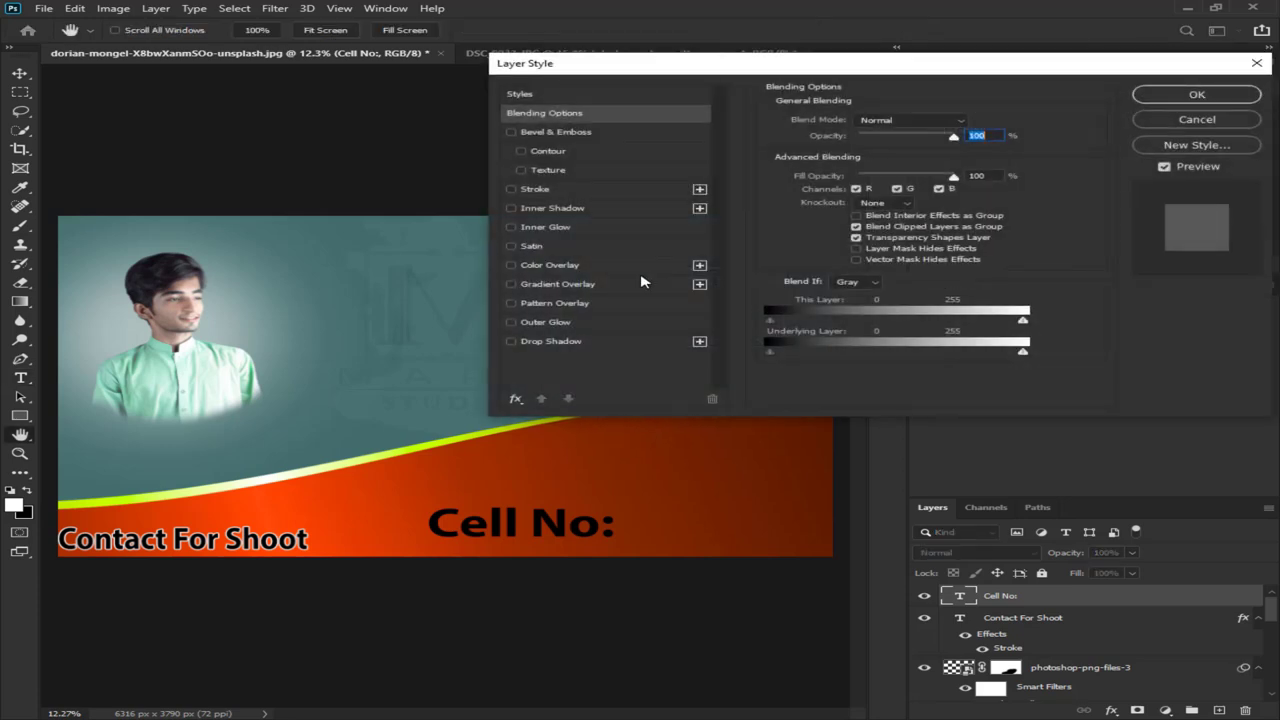
left_click(550, 190)
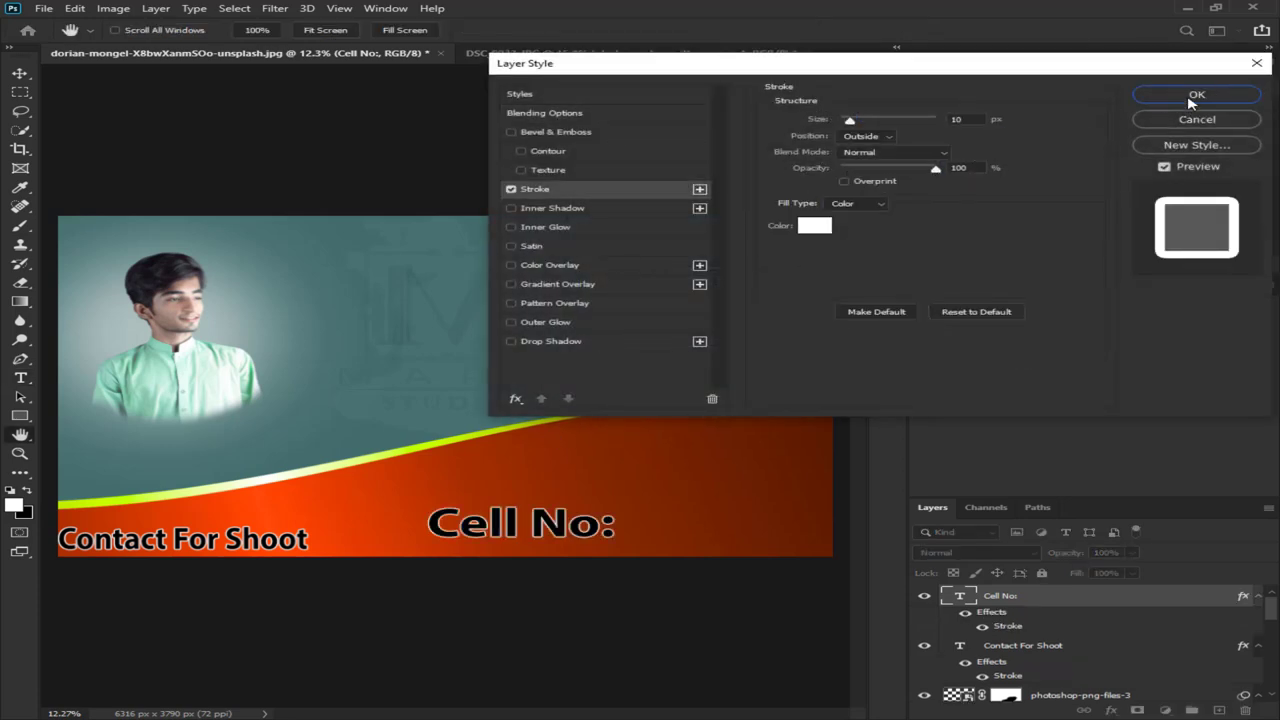
left_click(1192, 96)
left_click_drag(568, 527, 580, 503)
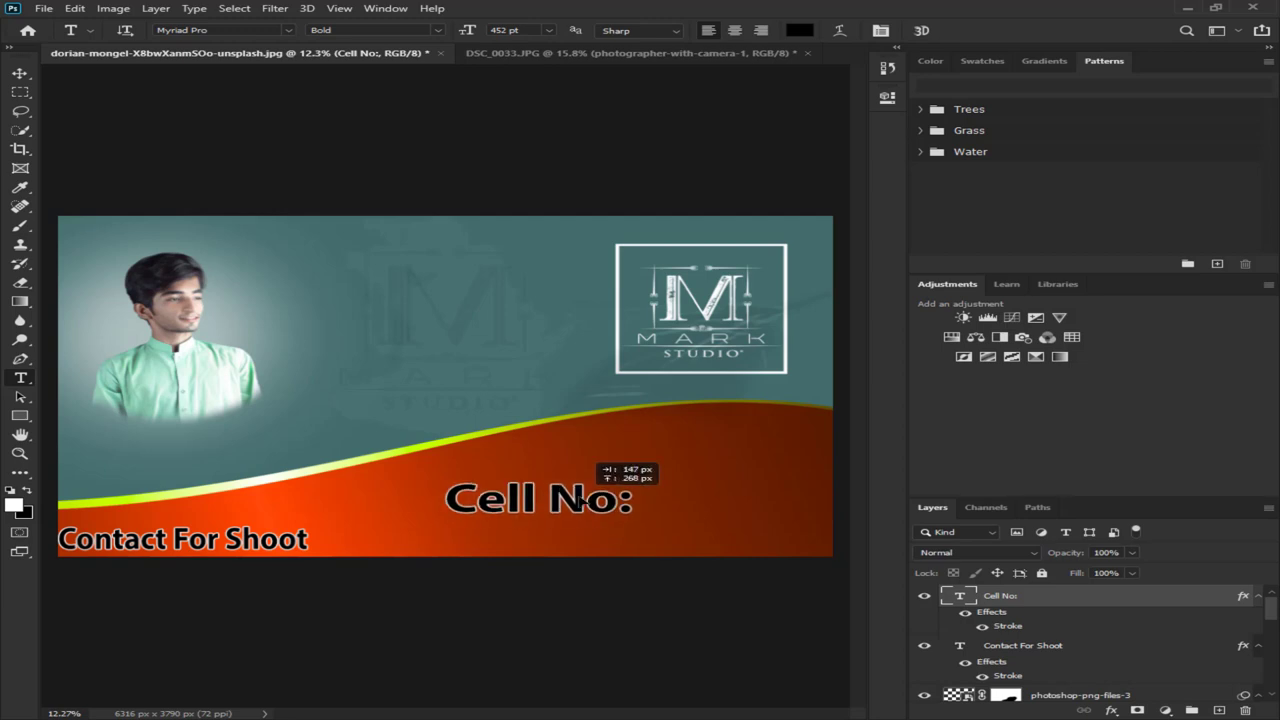
left_click_drag(580, 503, 523, 541)
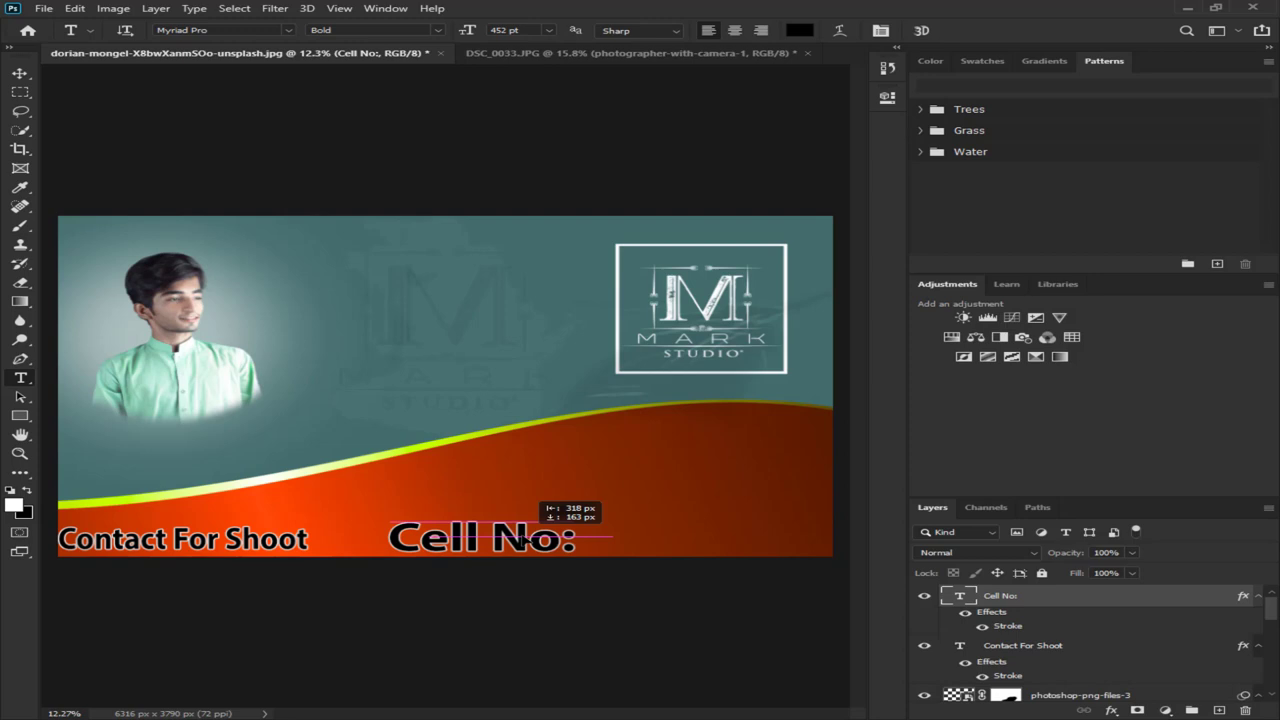
left_click_drag(521, 538, 515, 501)
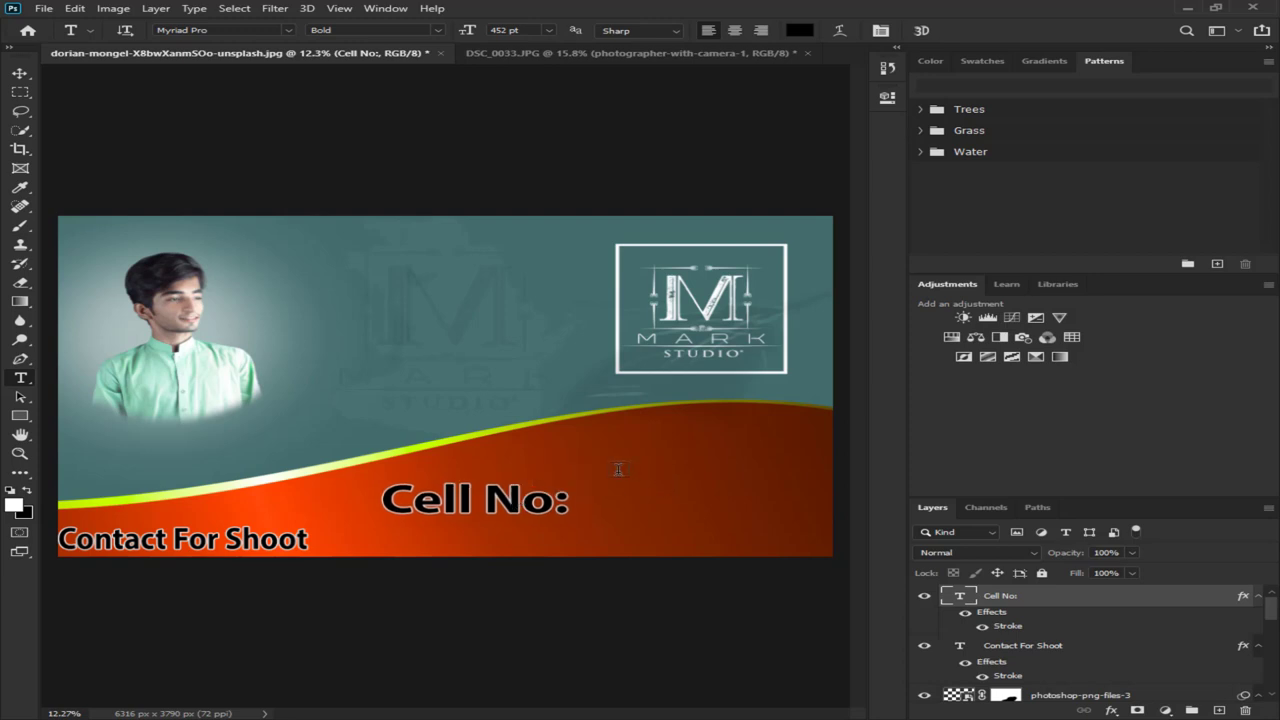
Type the phone number after Cell No: and shift the line left
key("ctrl+minus")
left_click(544, 456)
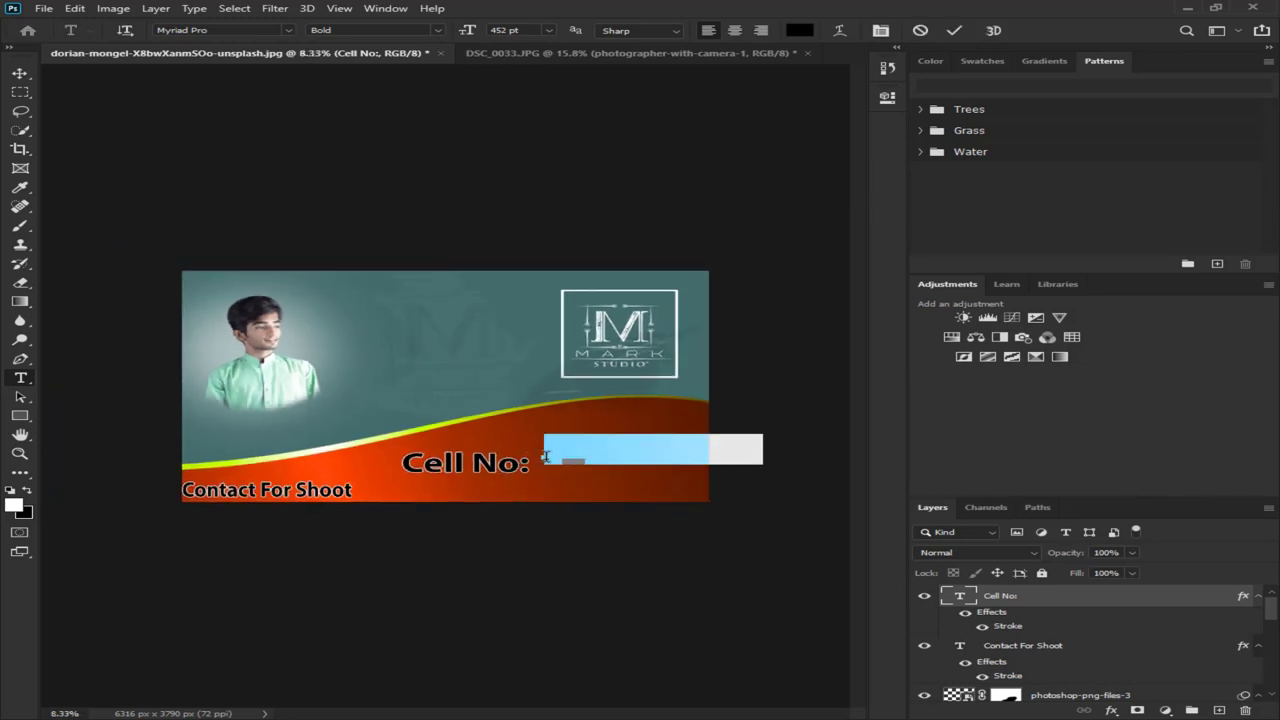
left_click(922, 32)
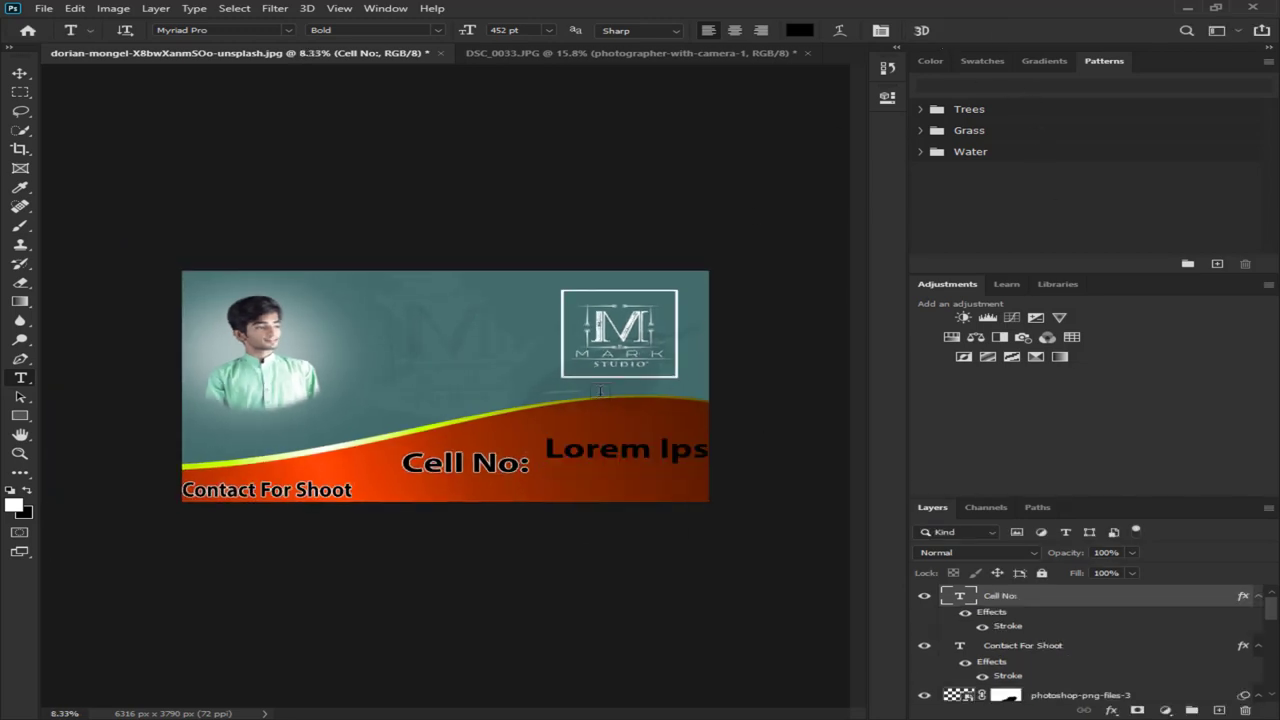
left_click(527, 463)
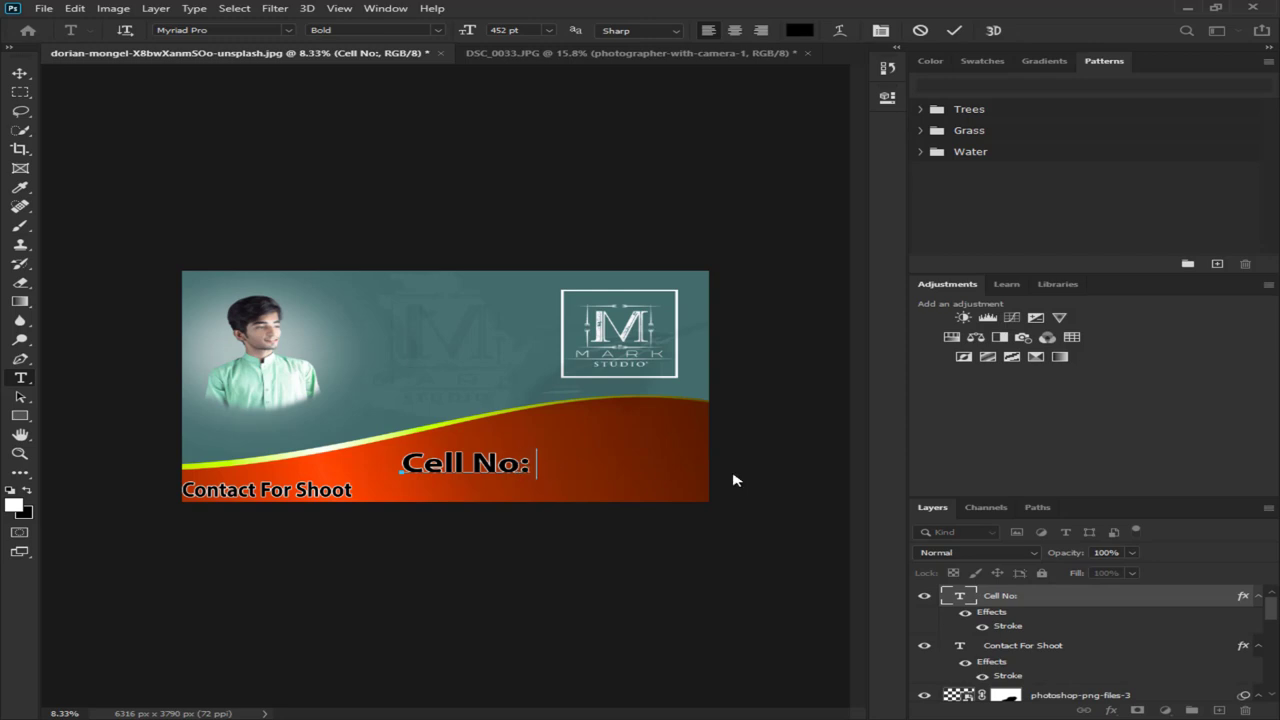
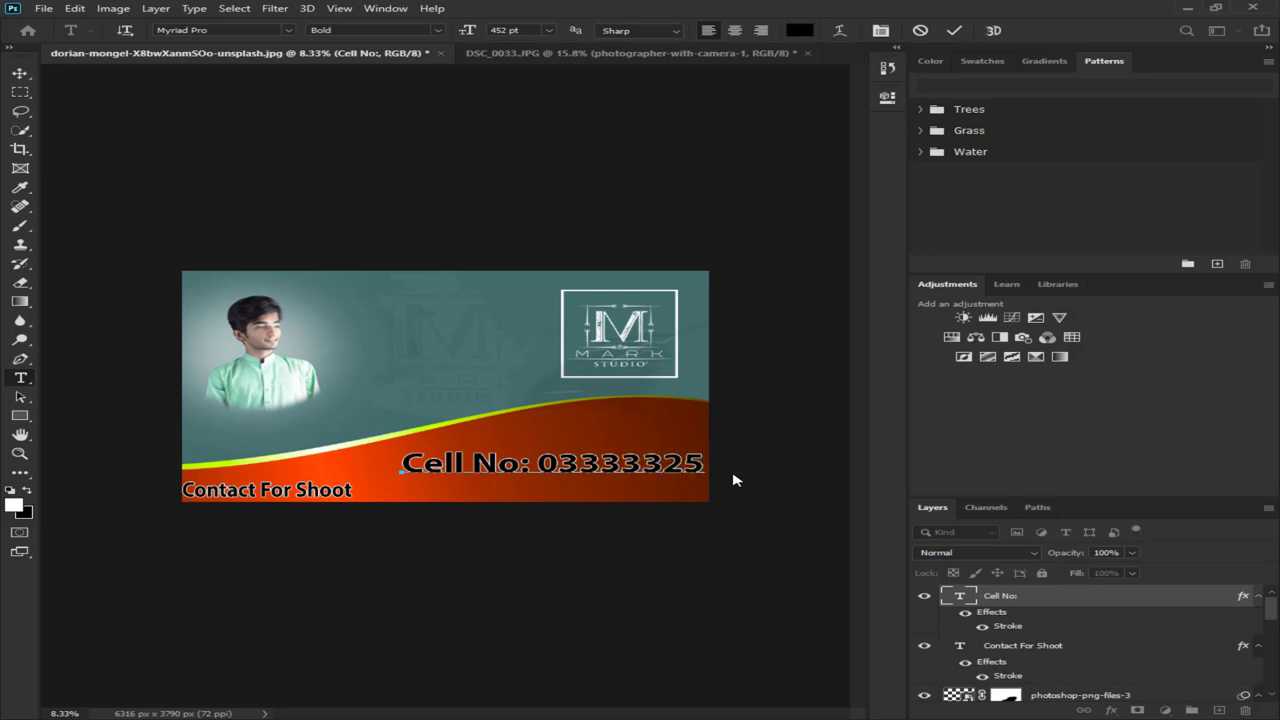
key("ctrl")
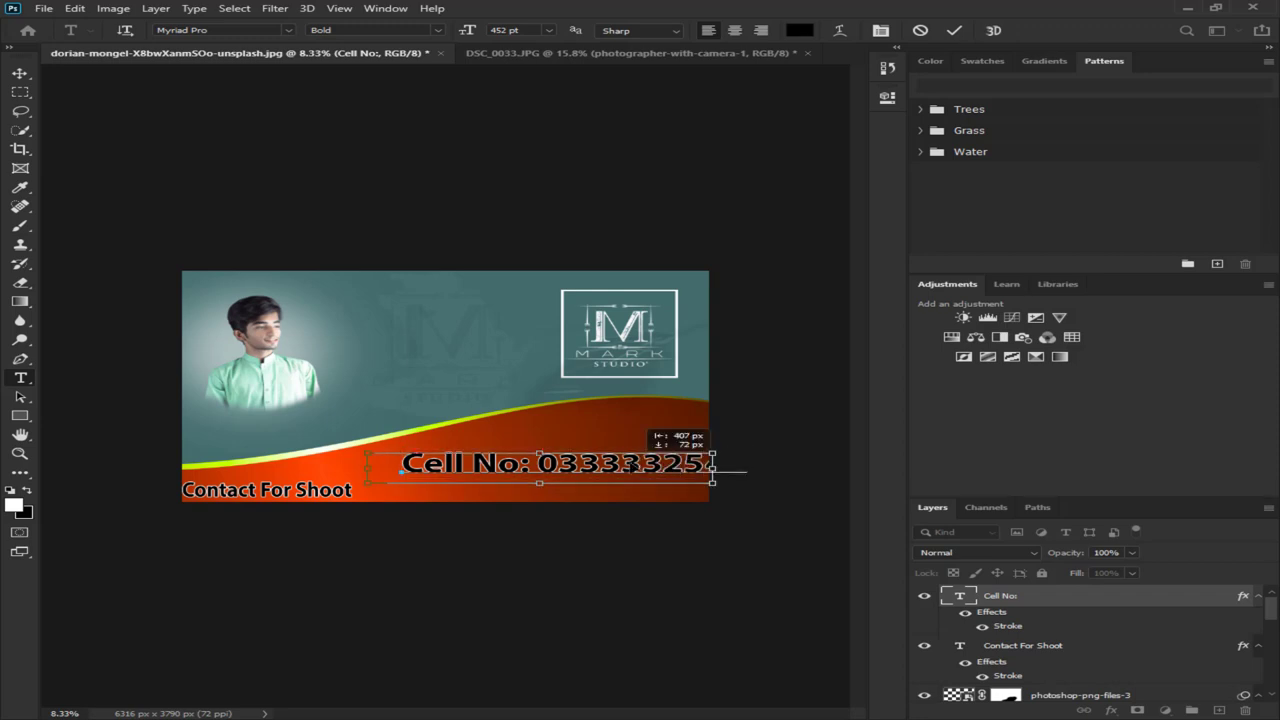
left_click_drag(650, 465, 620, 470)
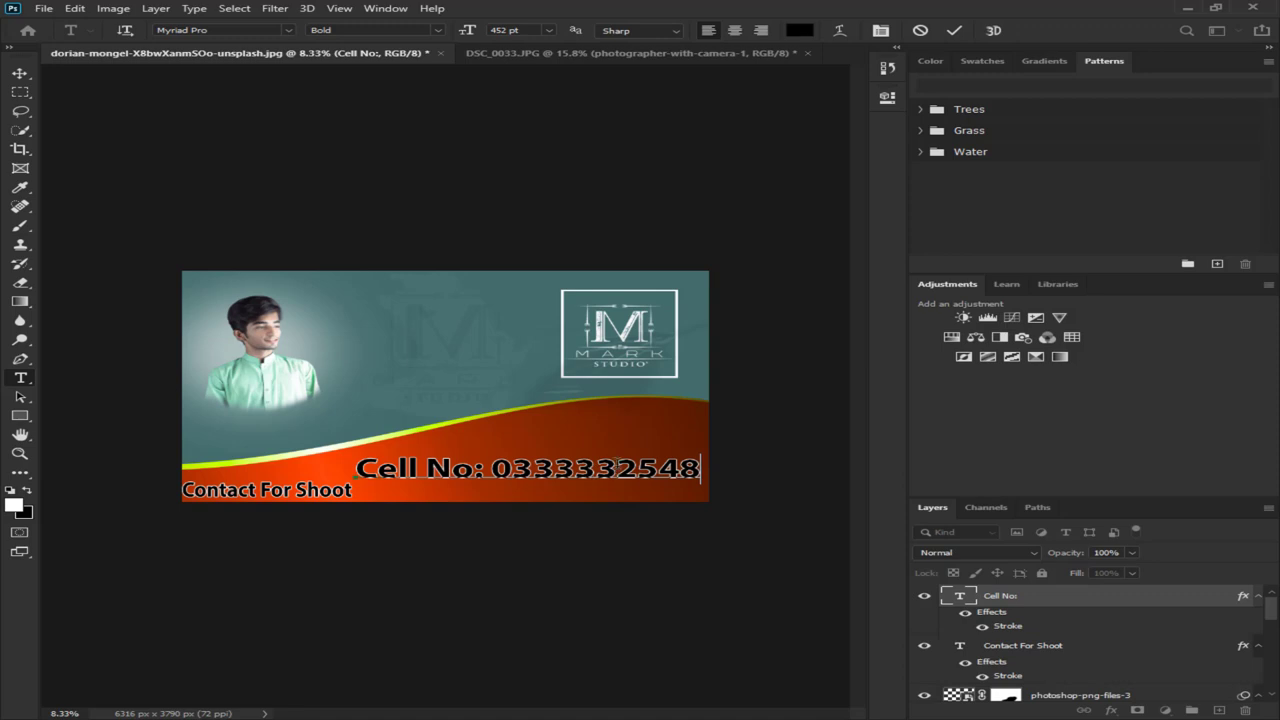
Select the phone number and reduce its font size
left_click(491, 468)
left_click_drag(491, 468, 769, 468)
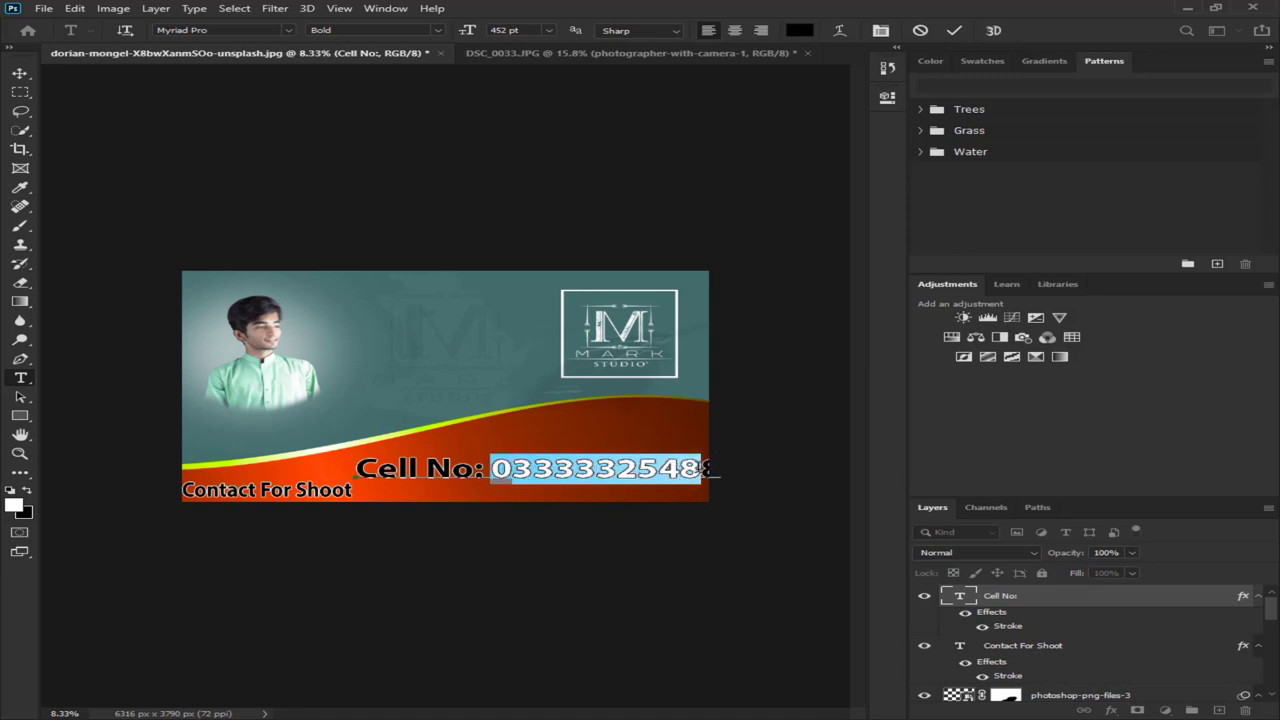
left_click_drag(455, 35, 313, 47)
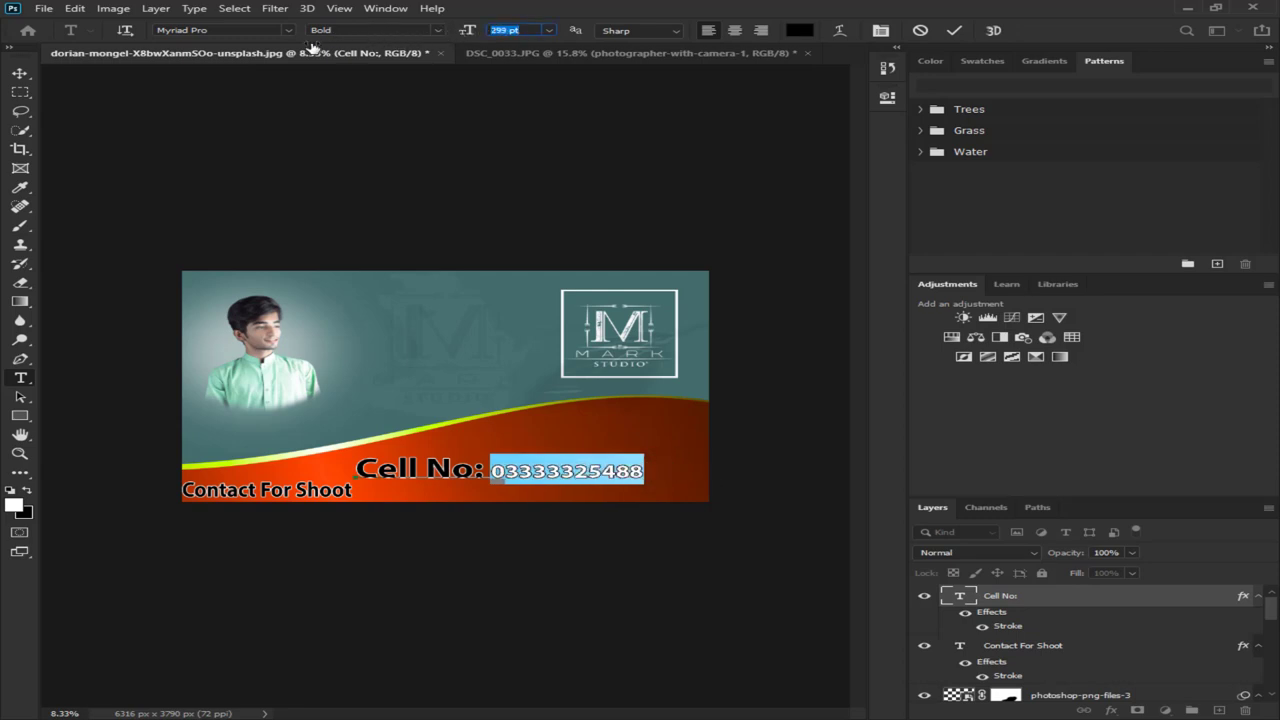
key("ctrl+Return")
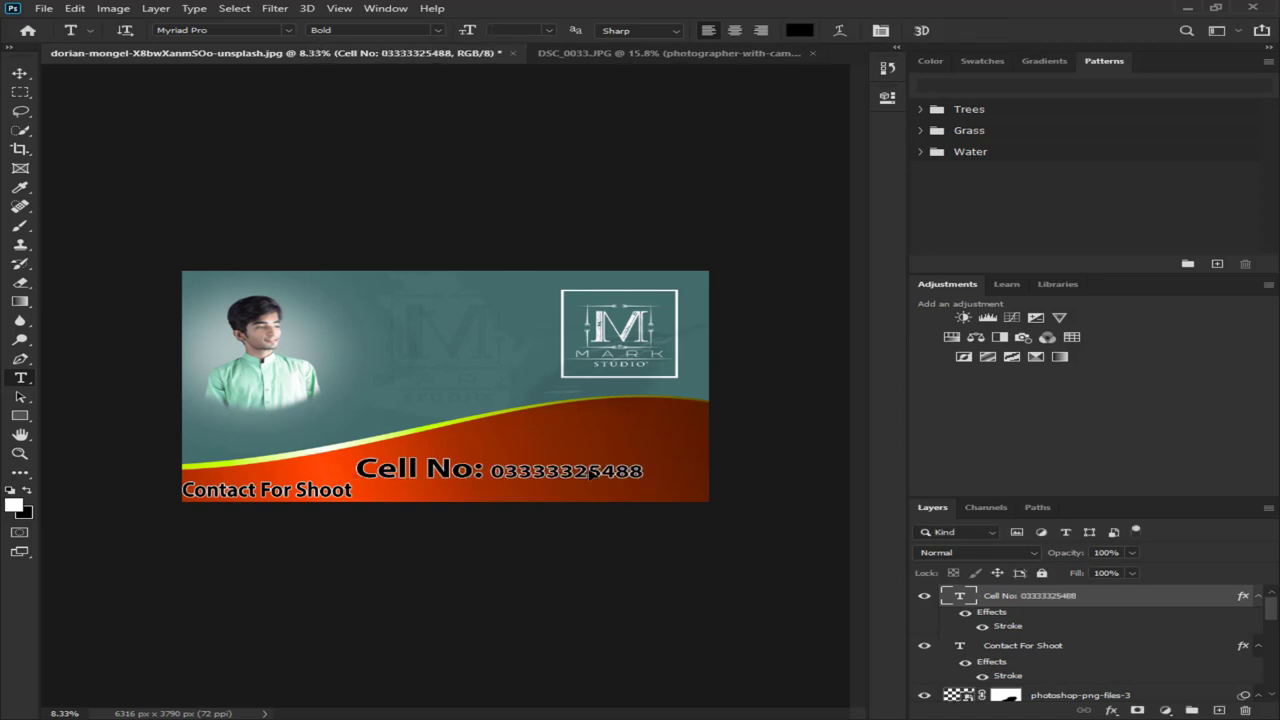
Enlarge the phone number to 331 pt and fine-tune the text position
left_click_drag(592, 474, 615, 472)
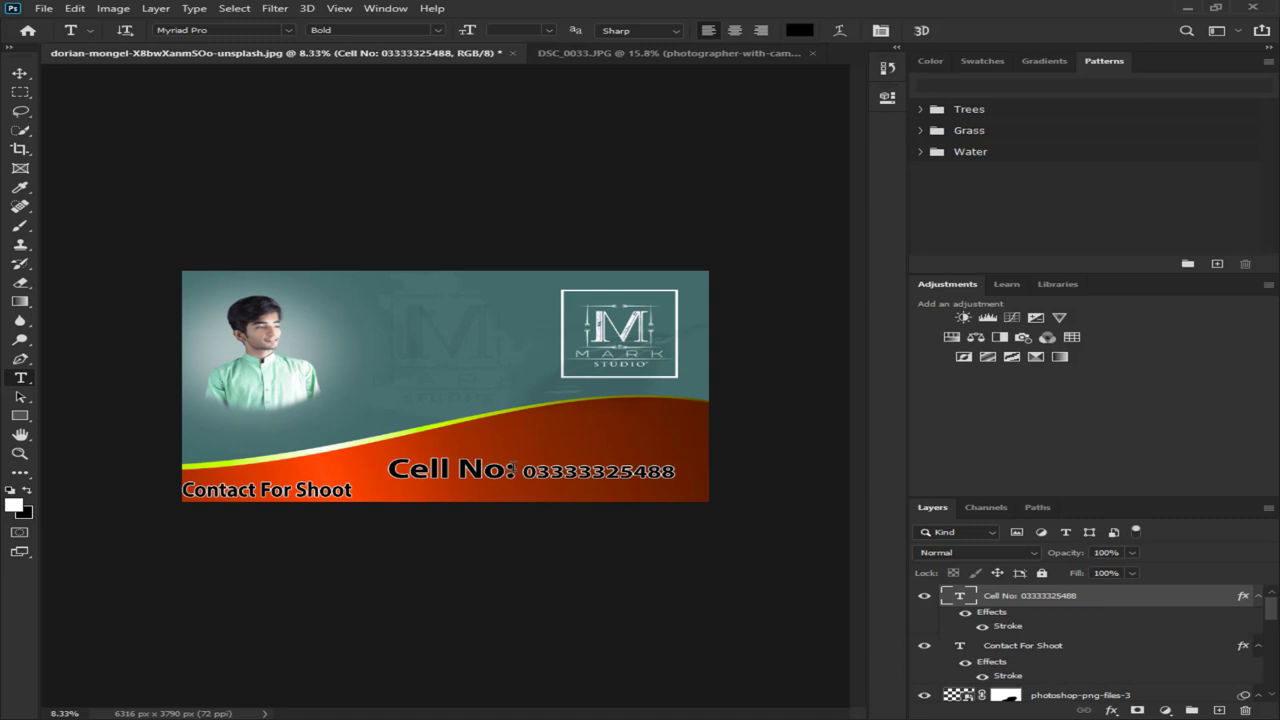
left_click(520, 470)
left_click_drag(522, 470, 790, 474)
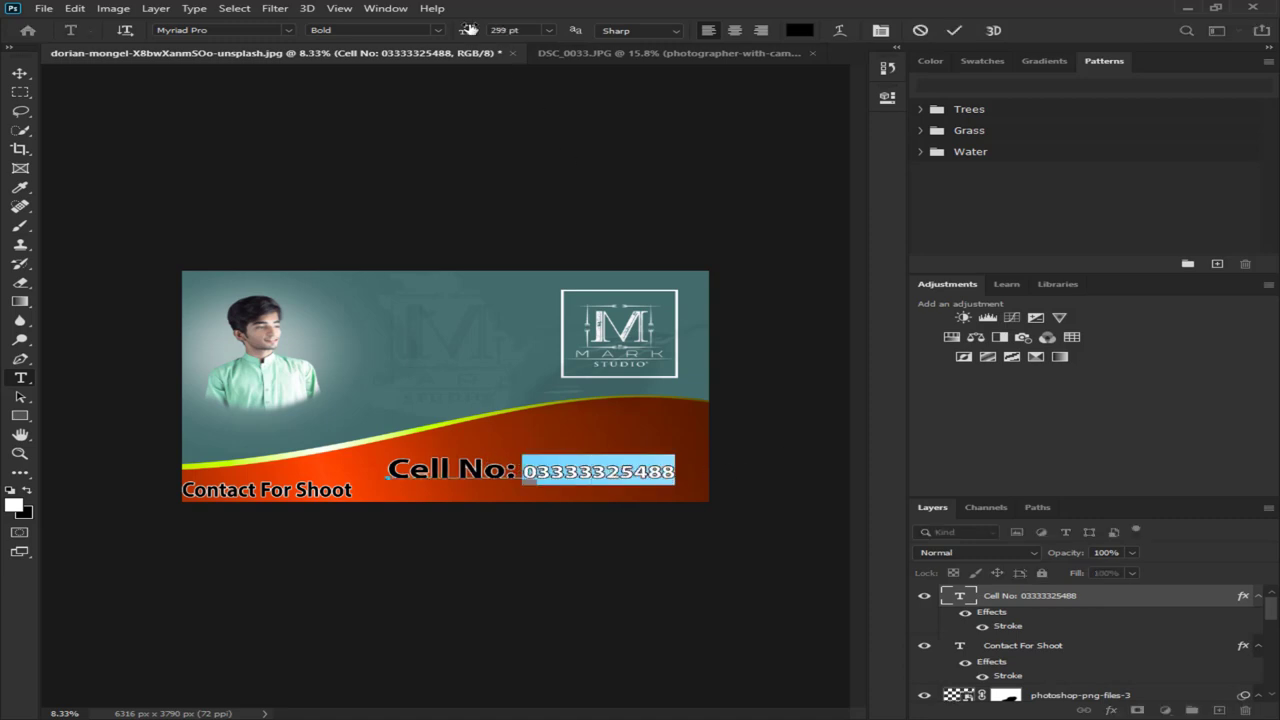
left_click_drag(468, 35, 500, 35)
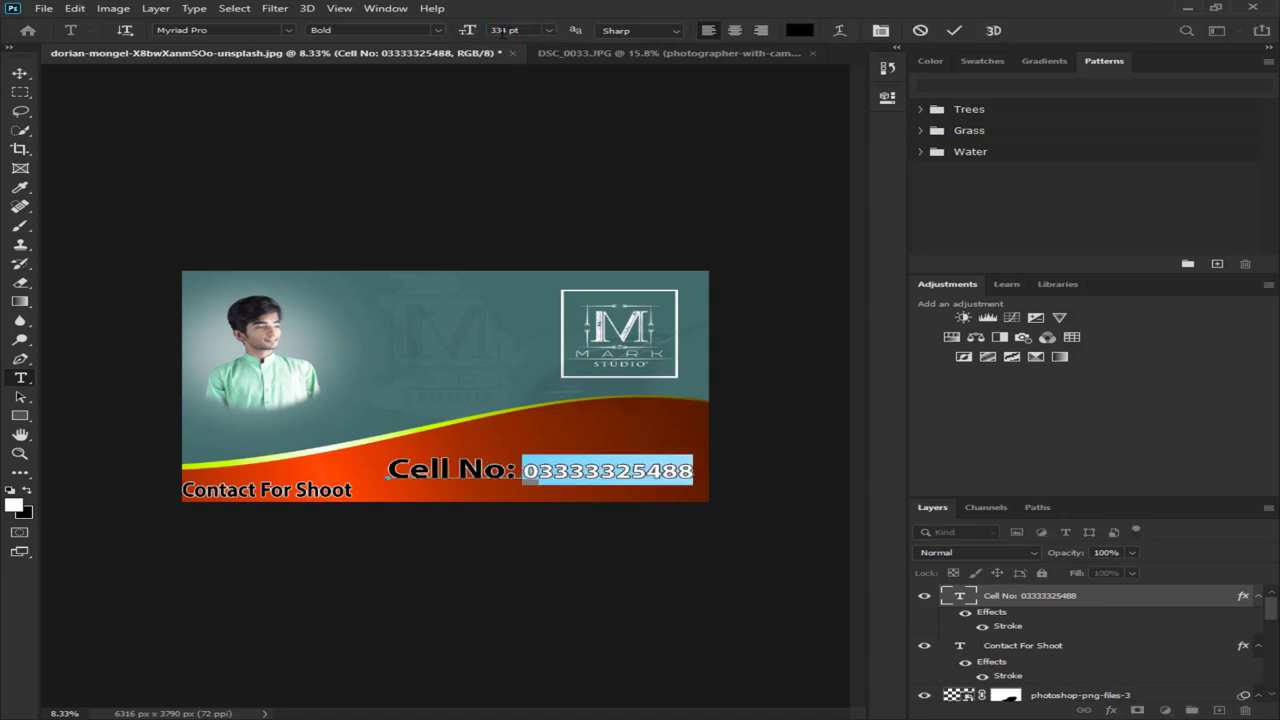
key("ctrl+Return")
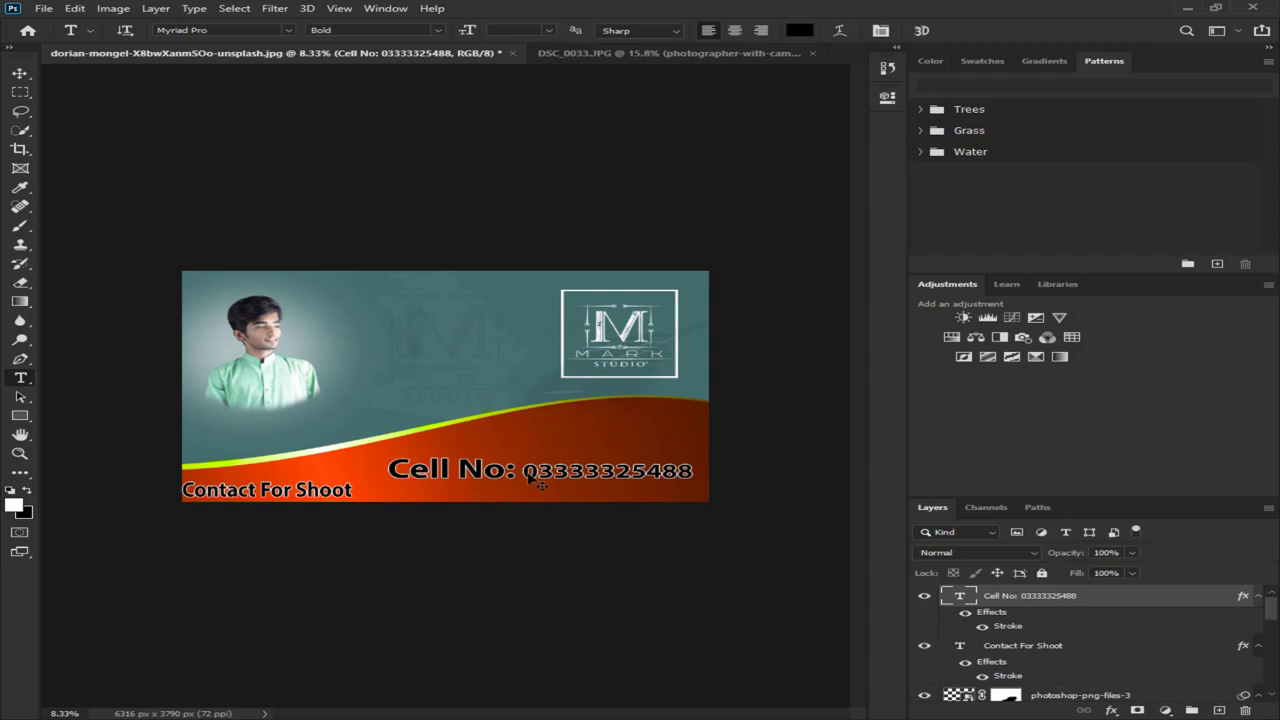
left_click_drag(528, 477, 525, 480)
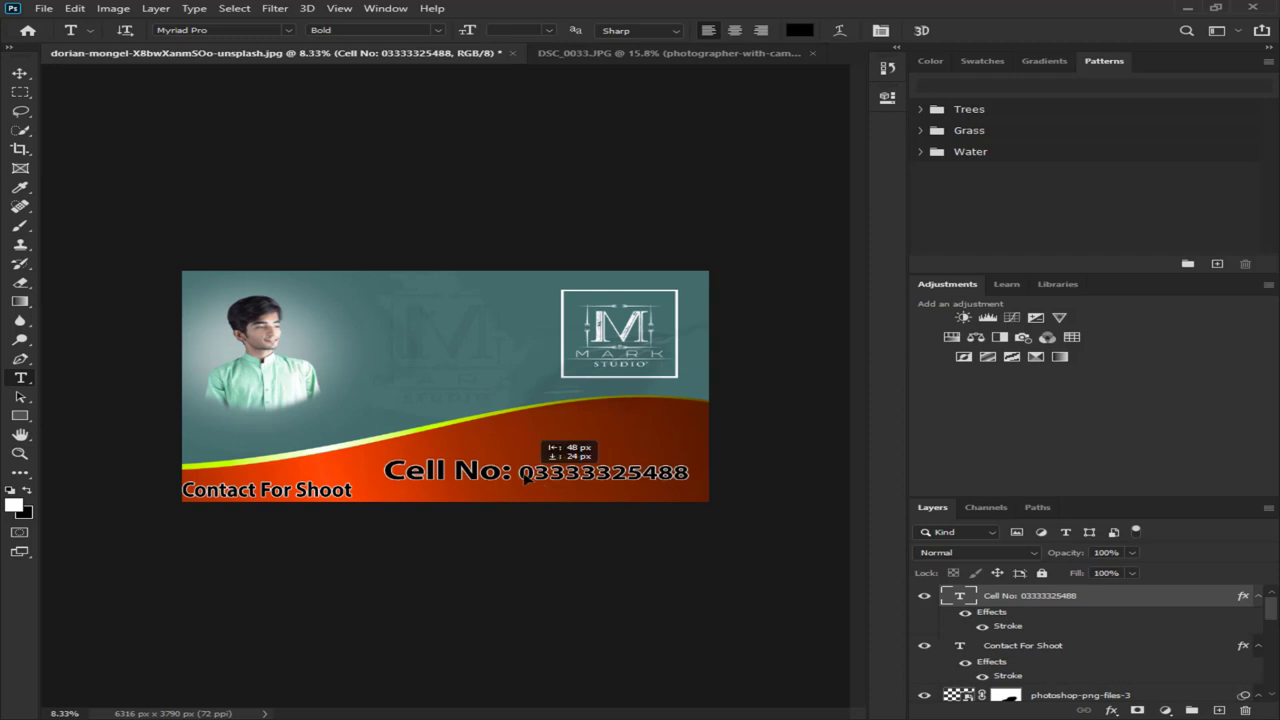
left_click(516, 472)
Break the phone number onto its own line and delete the colon after 'Cell No'
key("Return")
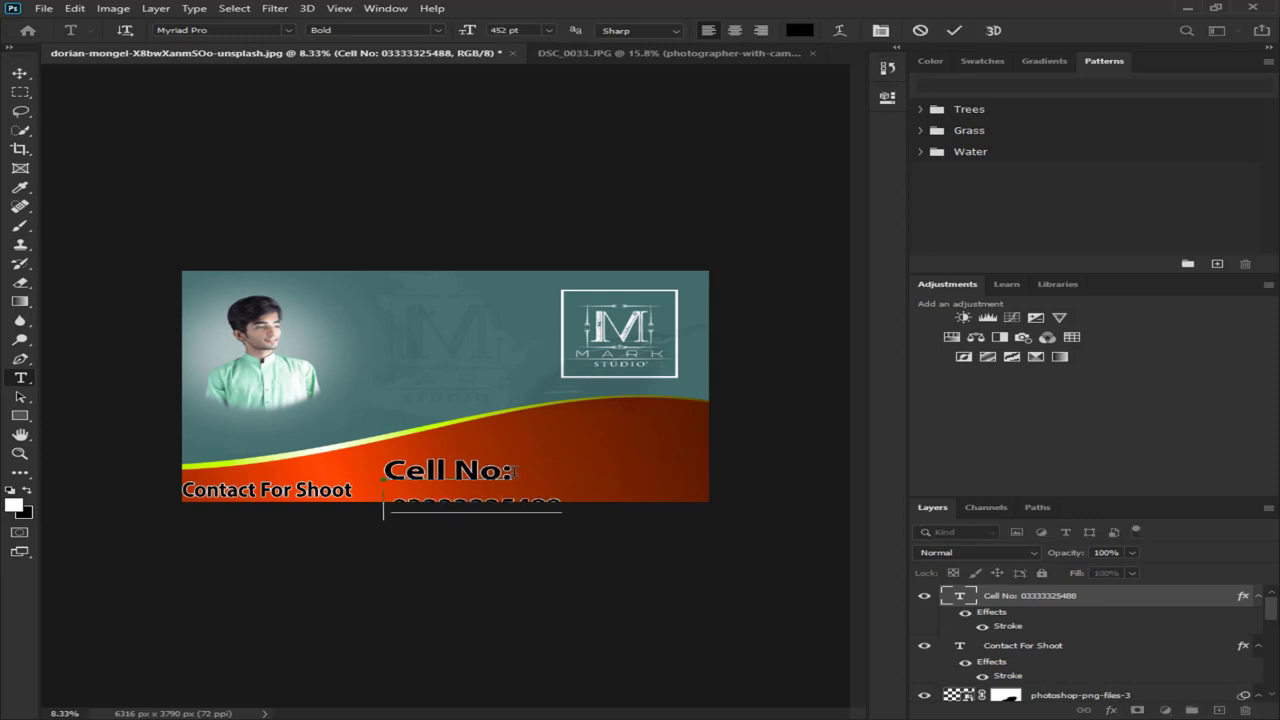
mouse_move(516, 472)
left_mouse_down()
mouse_move(593, 437)
mouse_move(498, 440)
left_mouse_up()
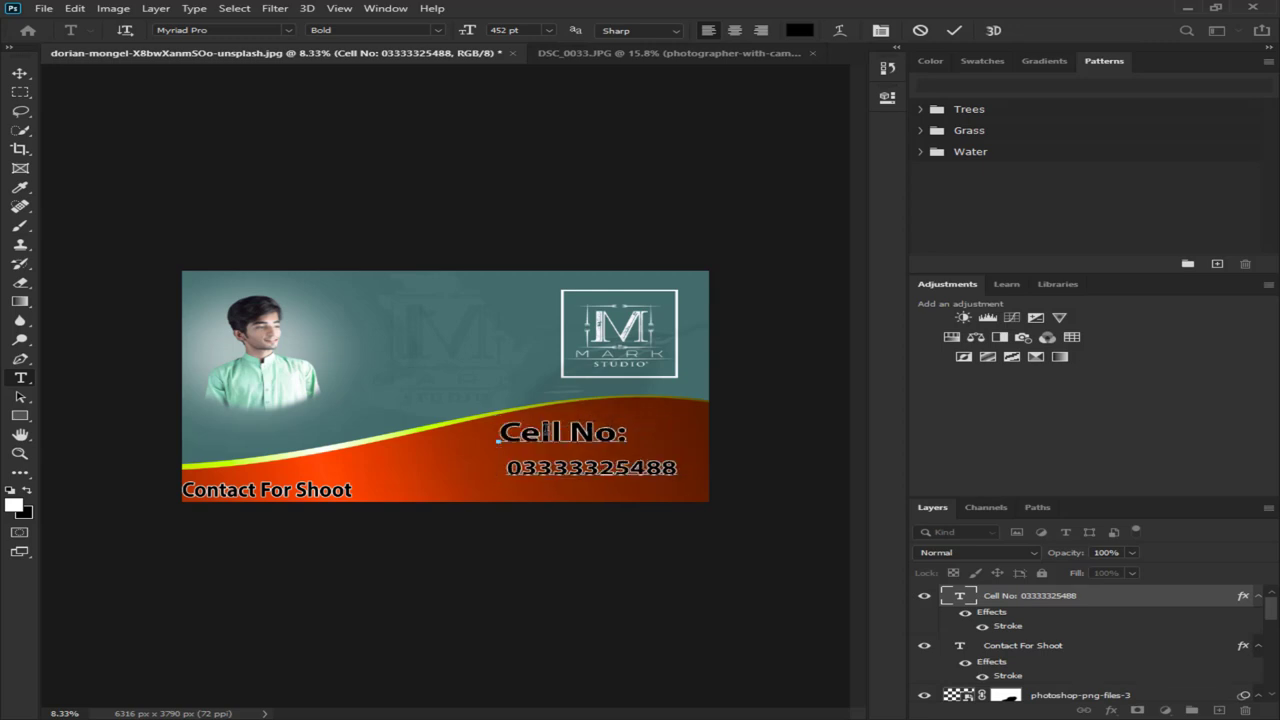
left_click(499, 435)
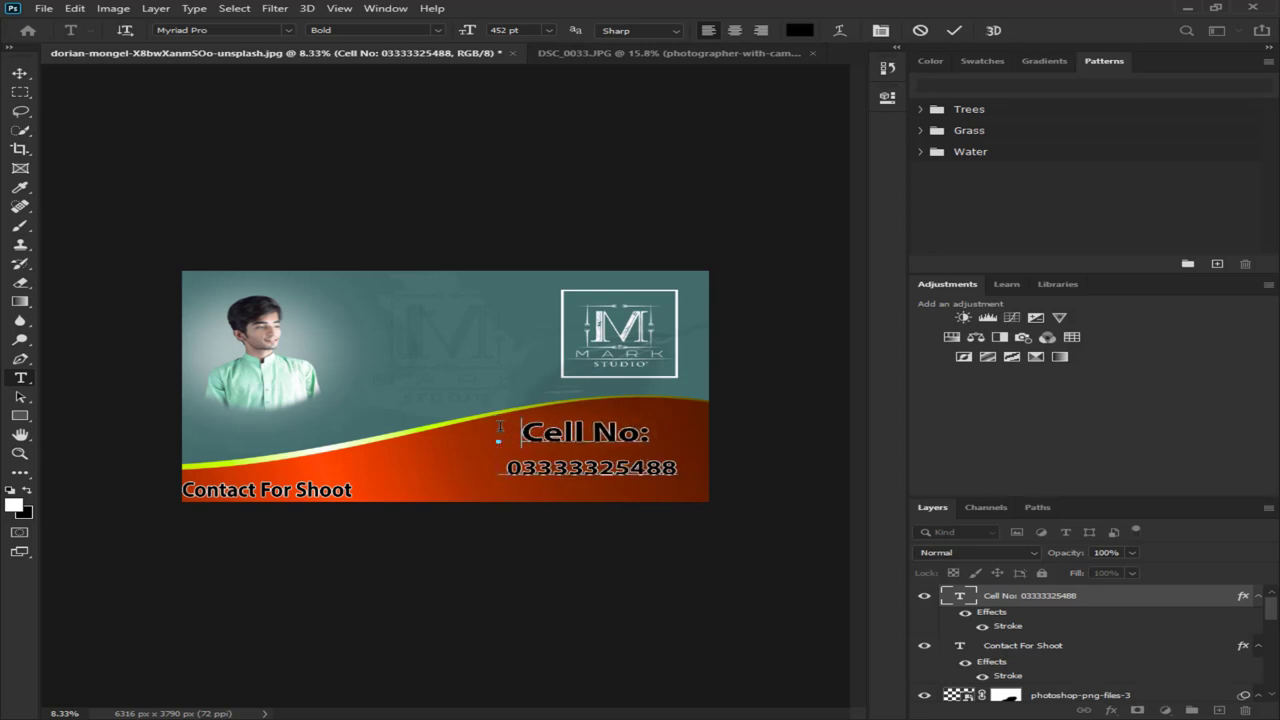
left_click(679, 434)
key("shift+Left")
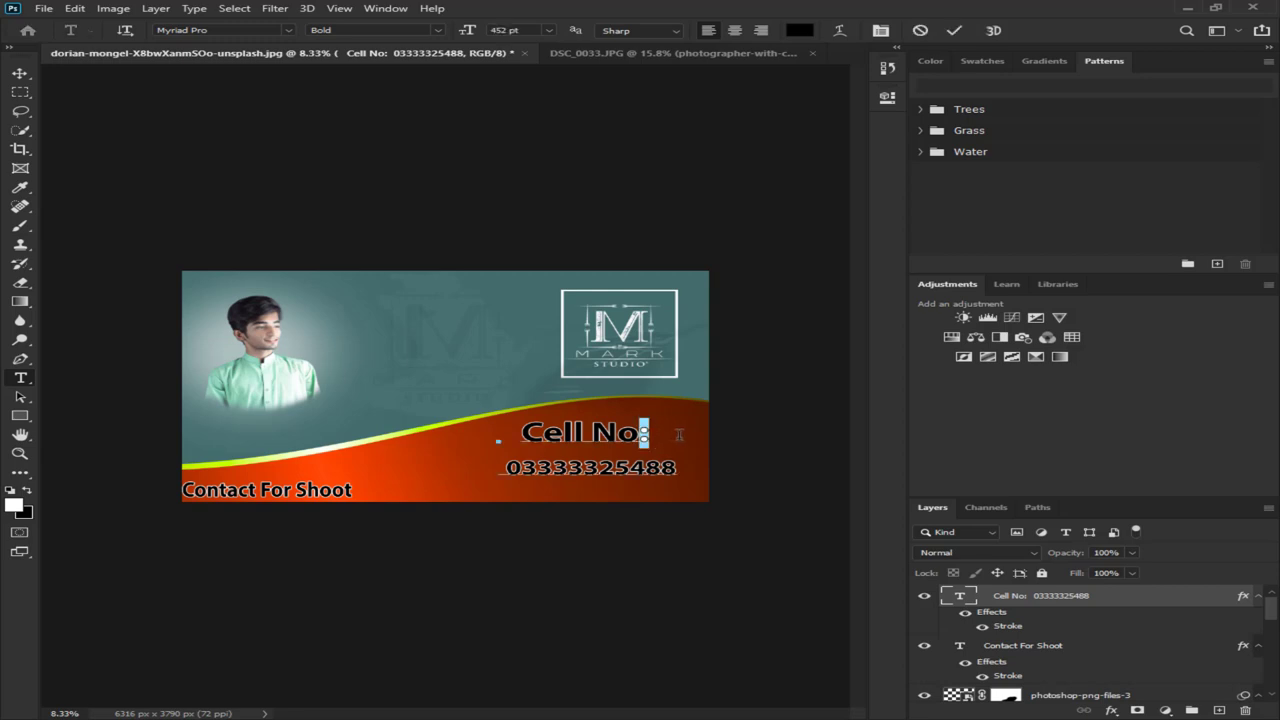
key("BackSpace")
key("ctrl+Return")
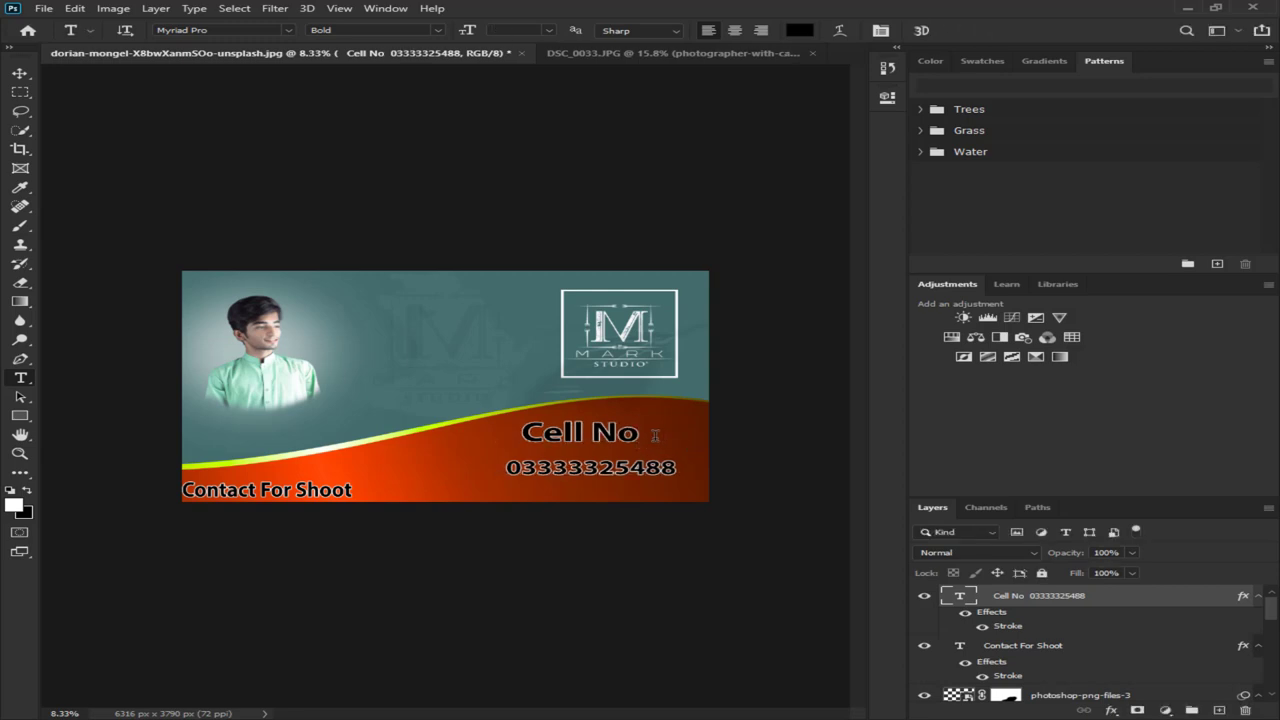
Restore the colon after 'Cell No' and nudge the block up and right
left_click(639, 437)
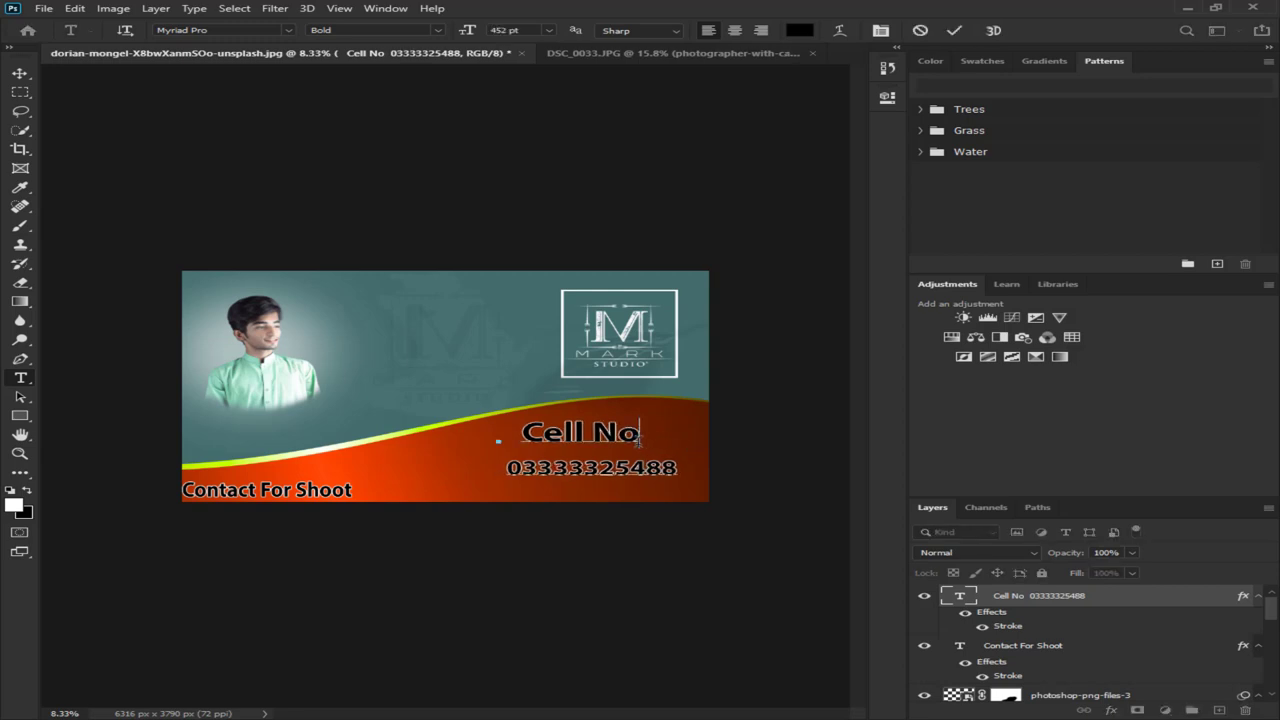
type(":")
key("Return")
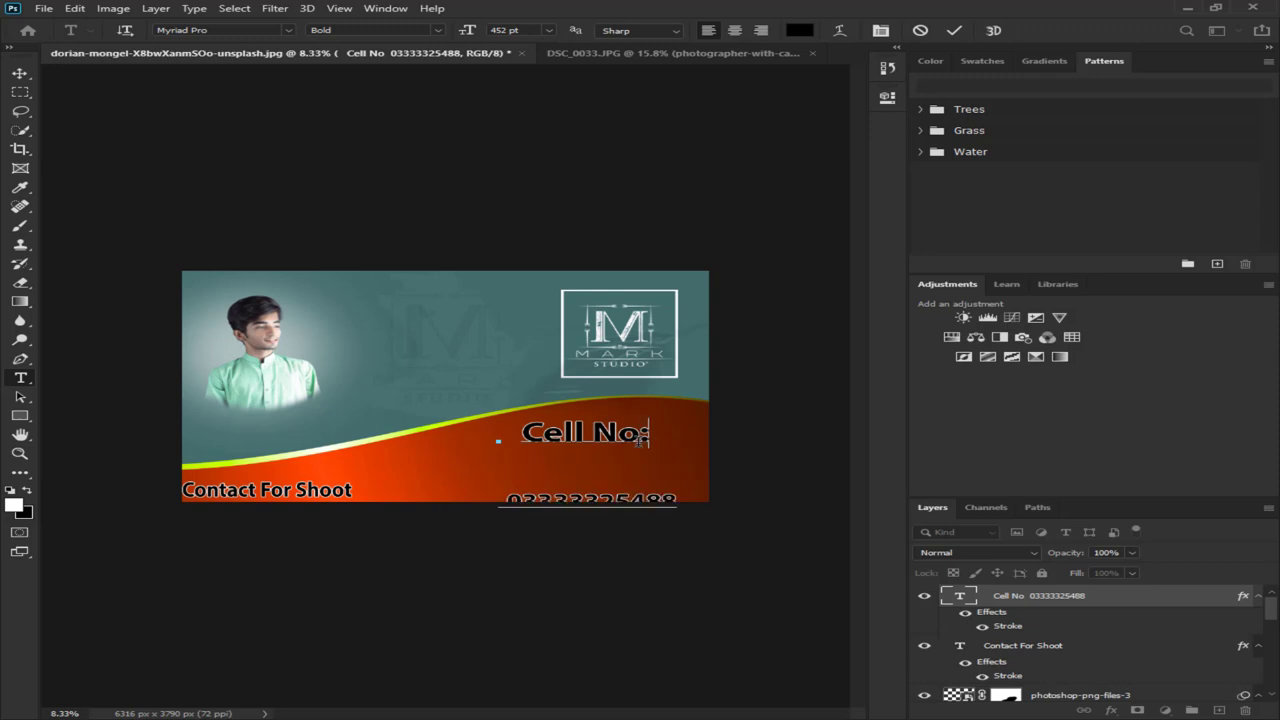
key("BackSpace")
key("ctrl+Return")
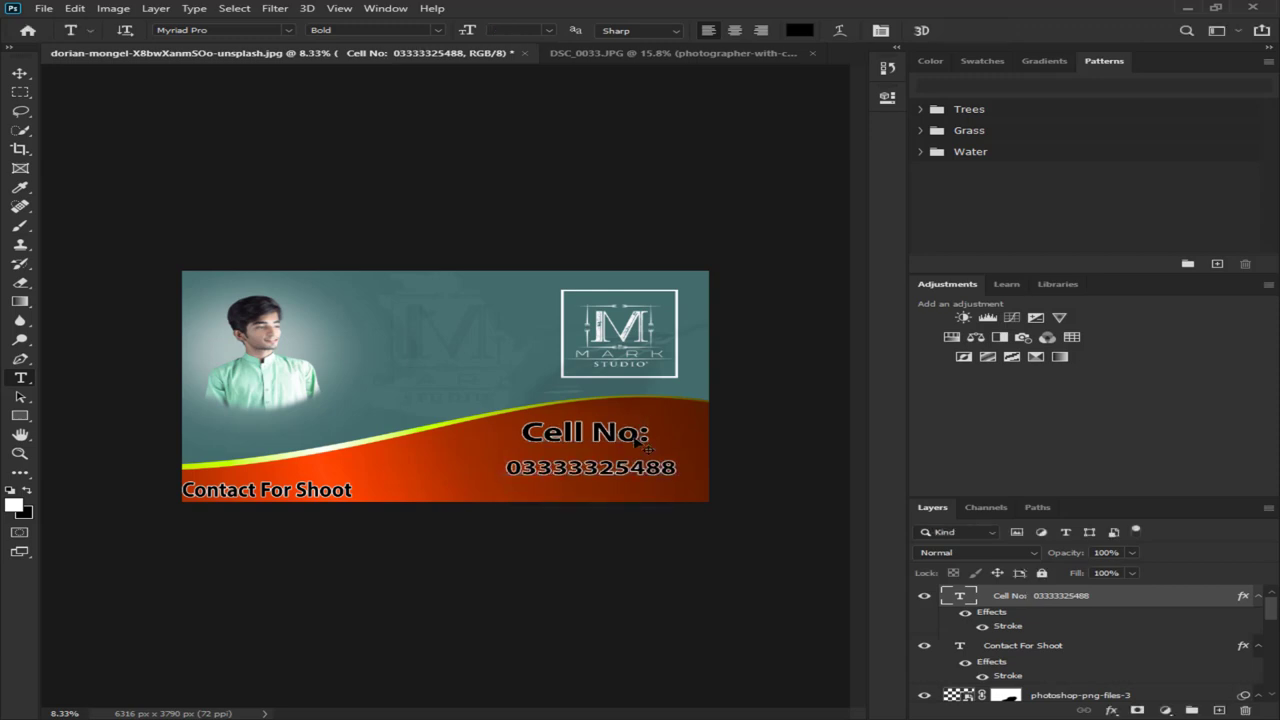
left_click_drag(639, 437, 647, 427)
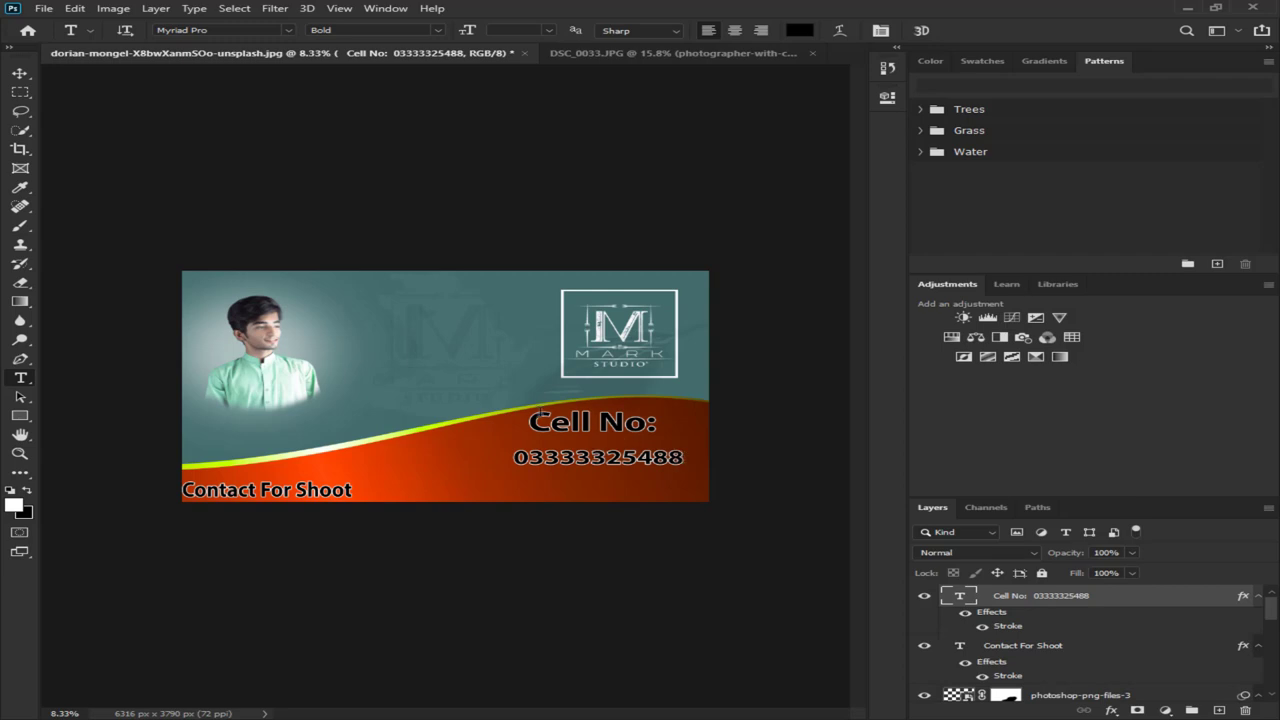
Lower the Cell No block slightly and merge all layers into one
left_click(529, 410)
key("ctrl+Return")
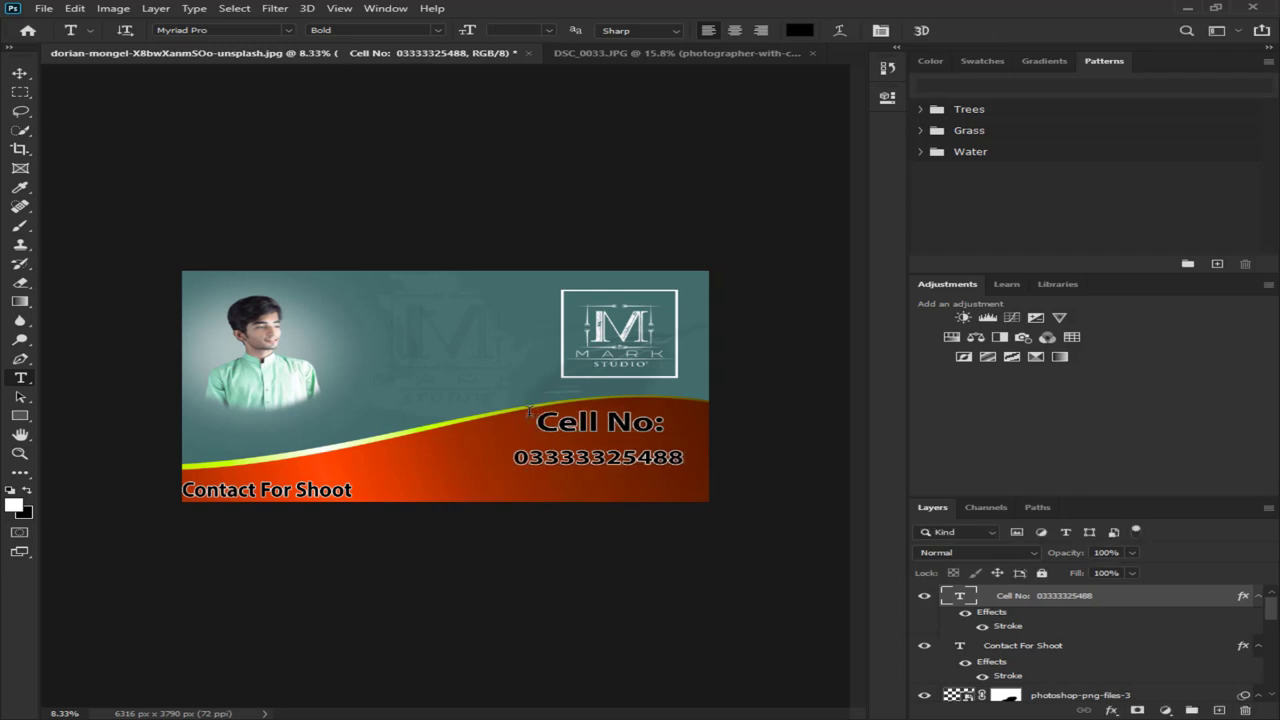
left_click_drag(578, 424, 578, 429)
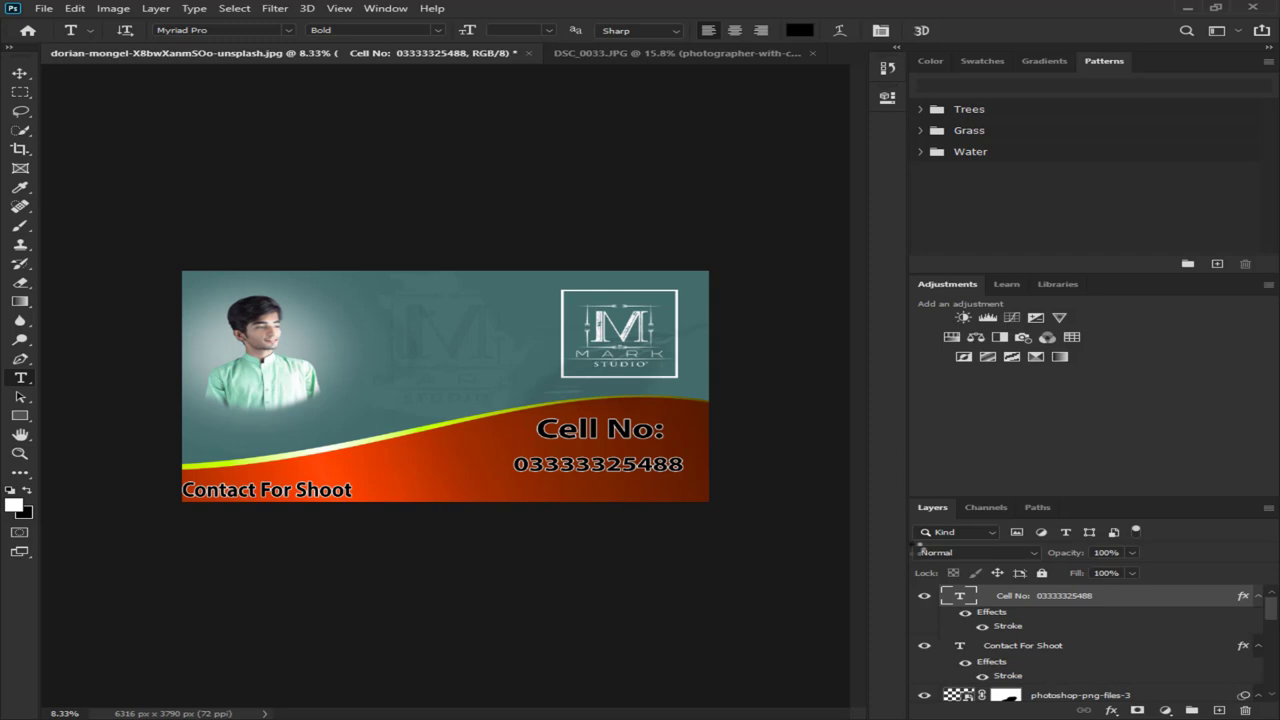
key("ctrl+shift+e")
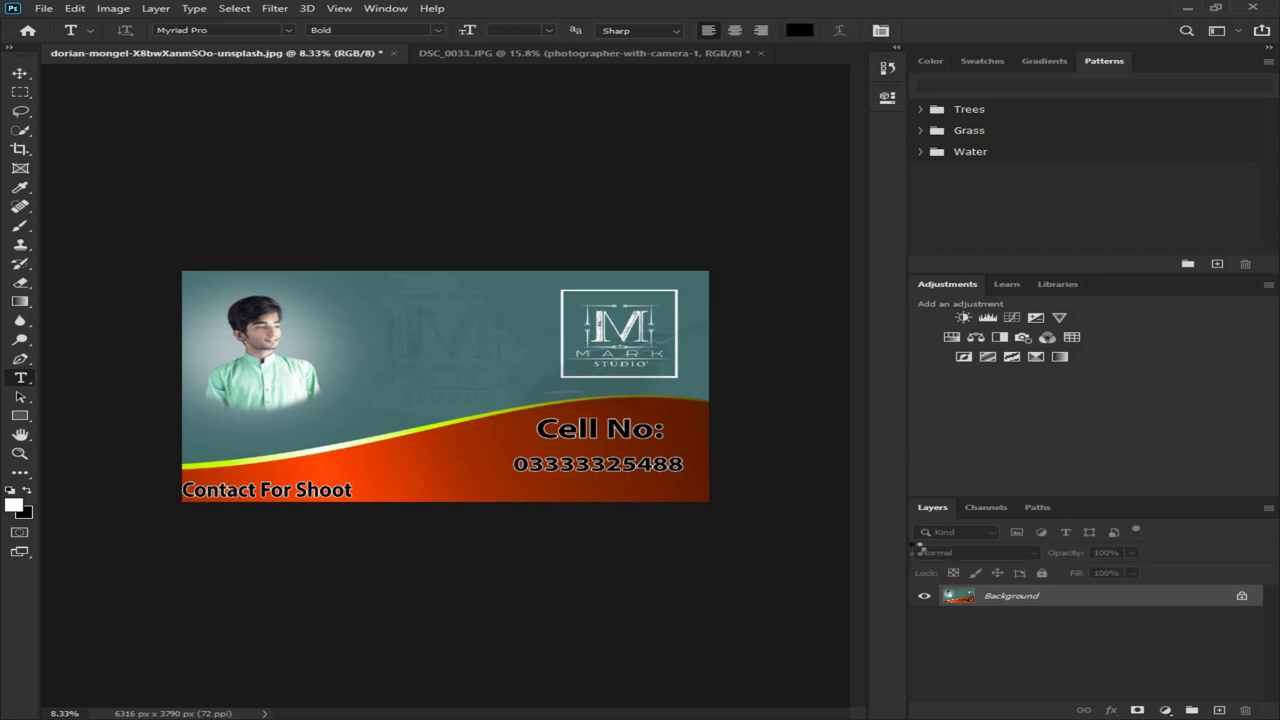
Undo the merge and select the Contact For Shoot layer with the Move tool
key("ctrl+z")
scroll(1276, 610, "down", 1)
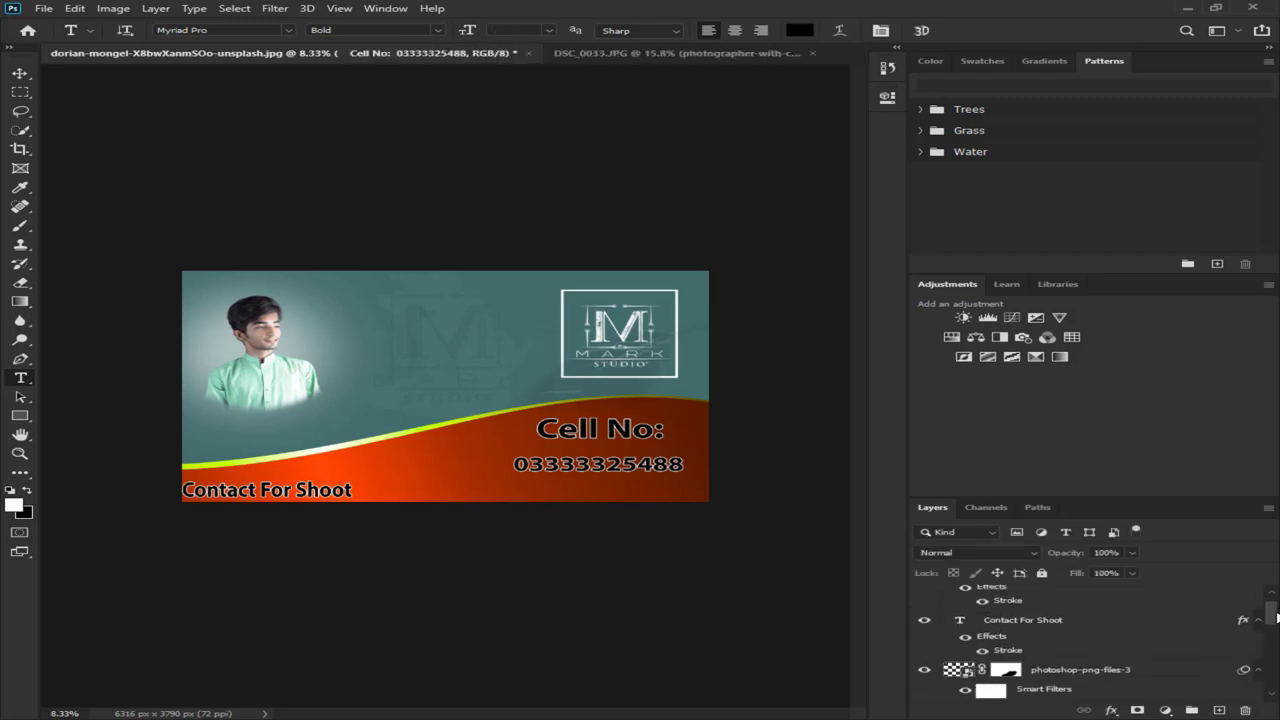
scroll(1276, 610, "down", 1)
scroll(1276, 610, "down", 1)
scroll(1276, 610, "up", 3)
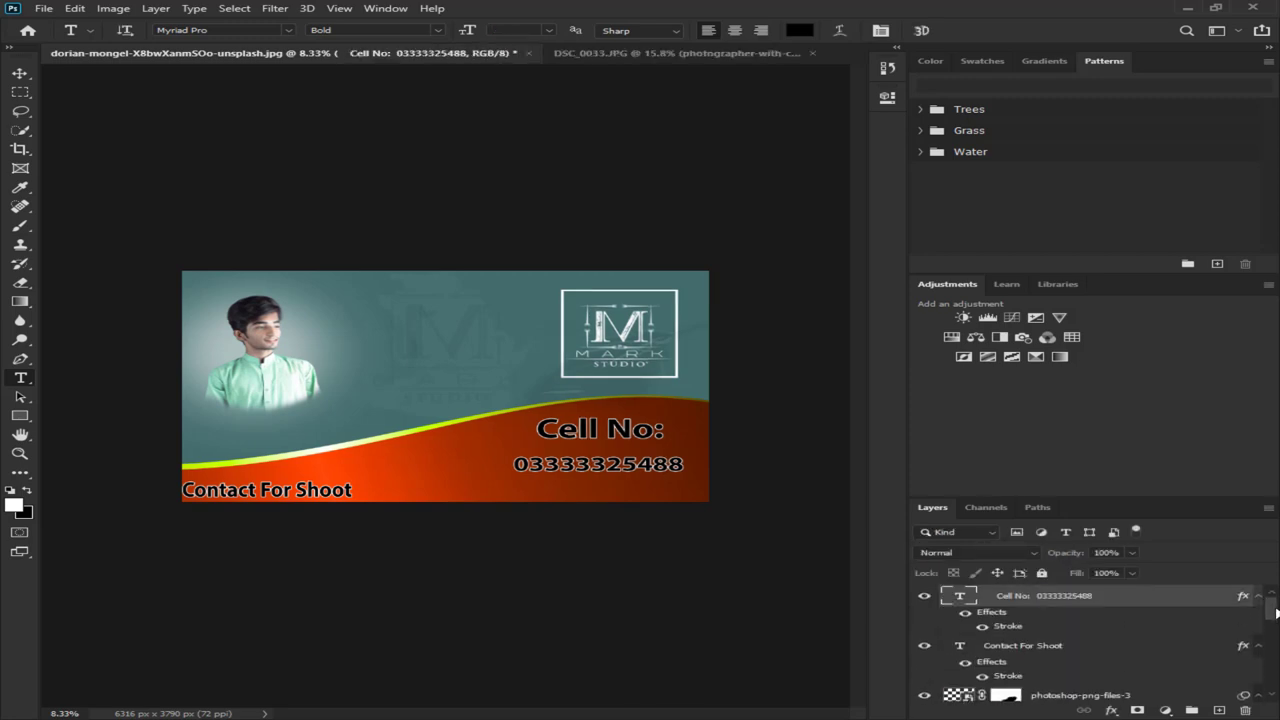
scroll(1230, 612, "down", 1)
left_click(1057, 638)
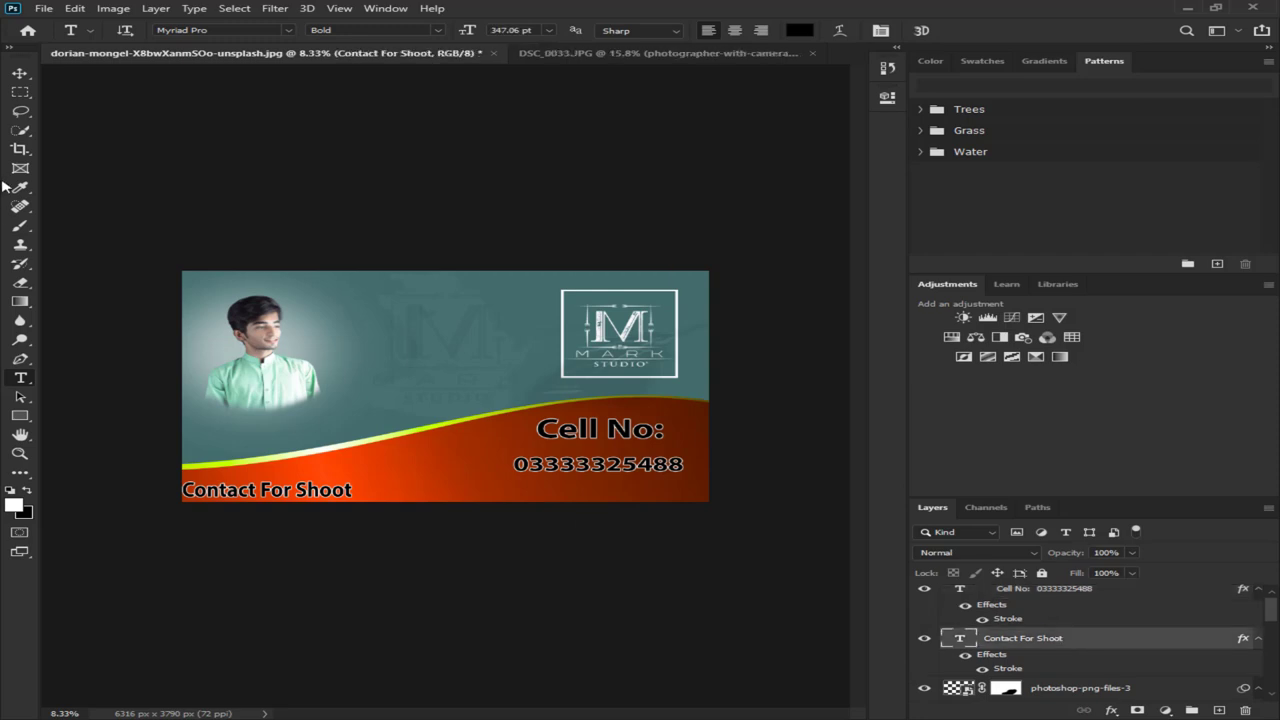
left_click(20, 73)
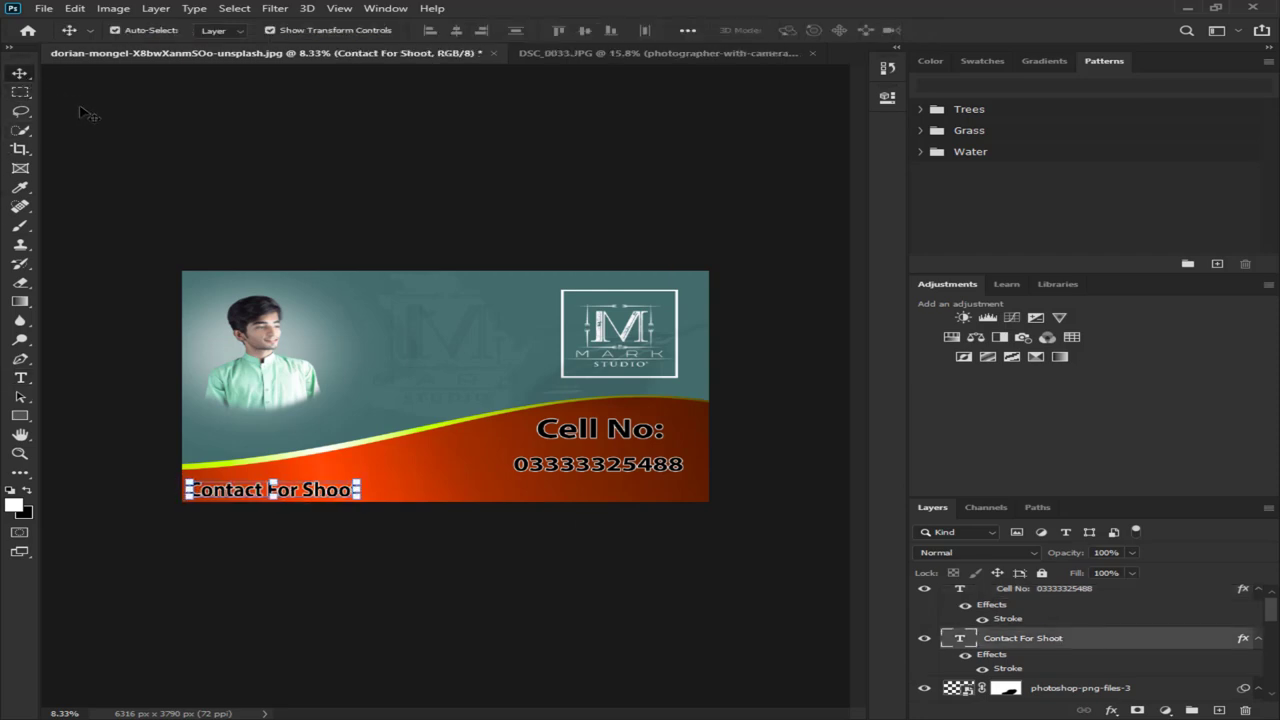
Flatten the banner into a single Background layer again
key("w")
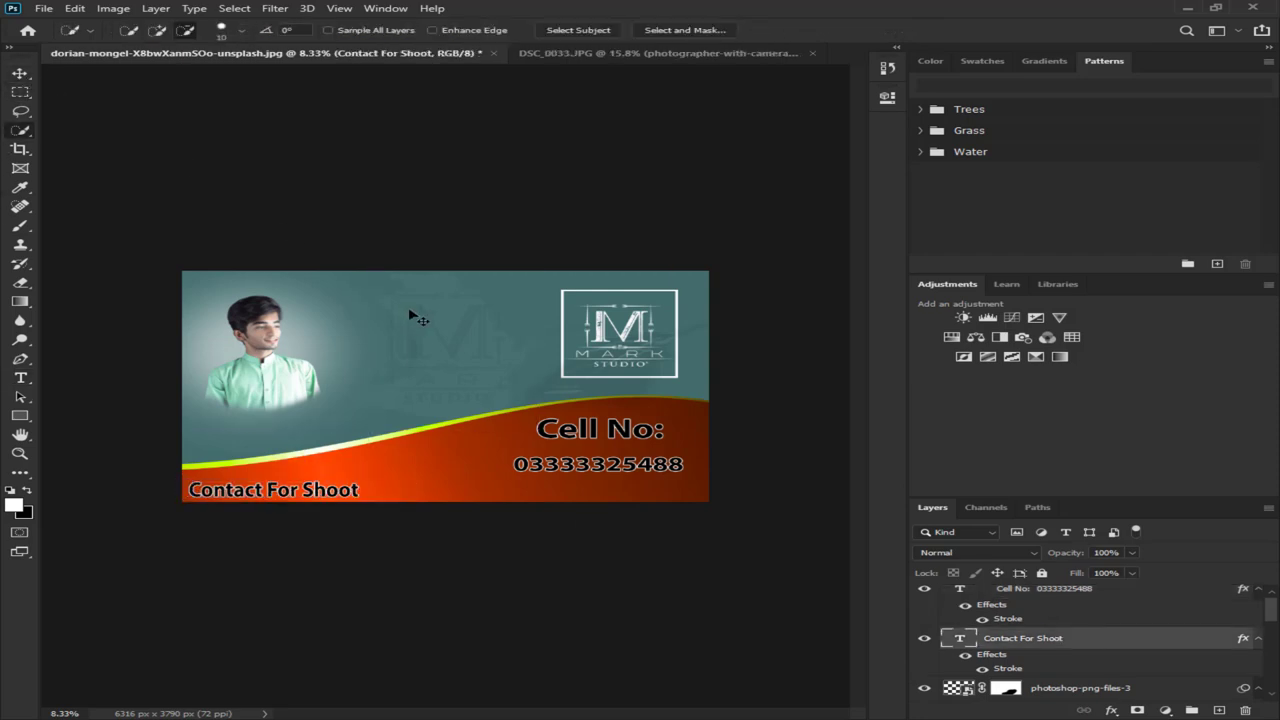
key("e")
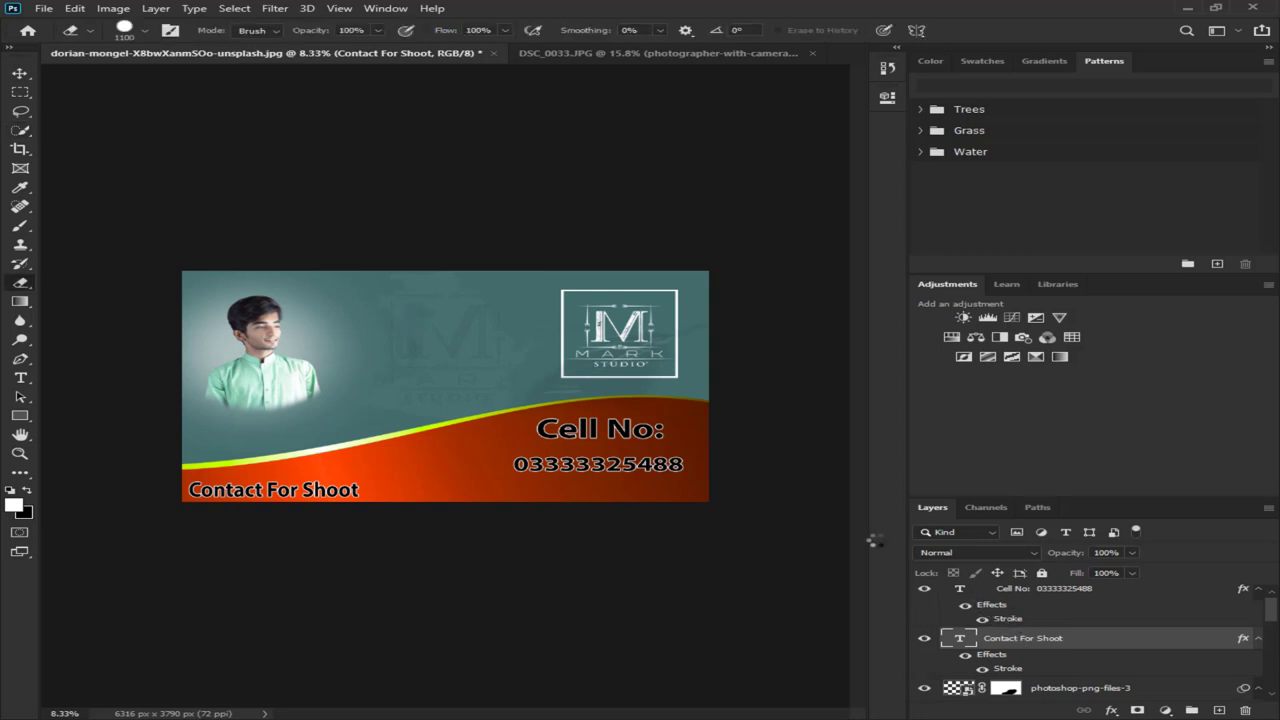
key("ctrl+shift+e")
key("ctrl+plus")
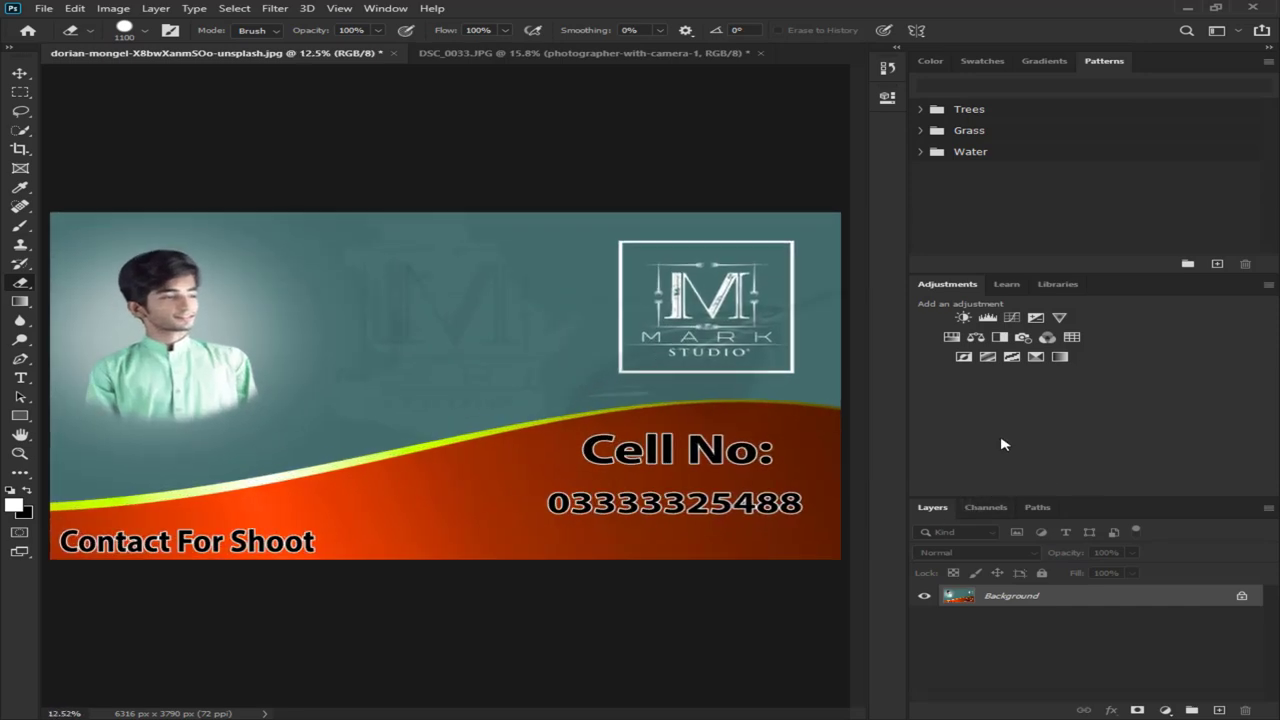
In Canvas Size, switch units to millimetres and set the extension colour to yellow
key("alt+i")
key("s")
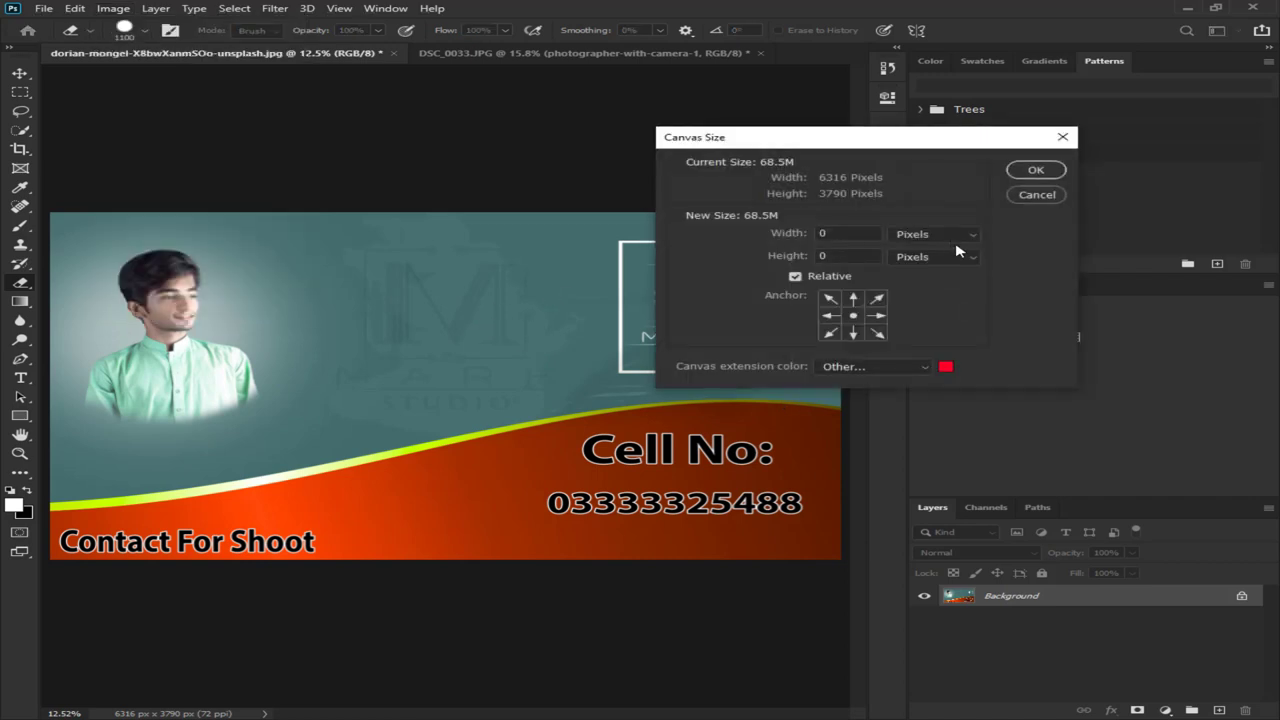
left_click(955, 235)
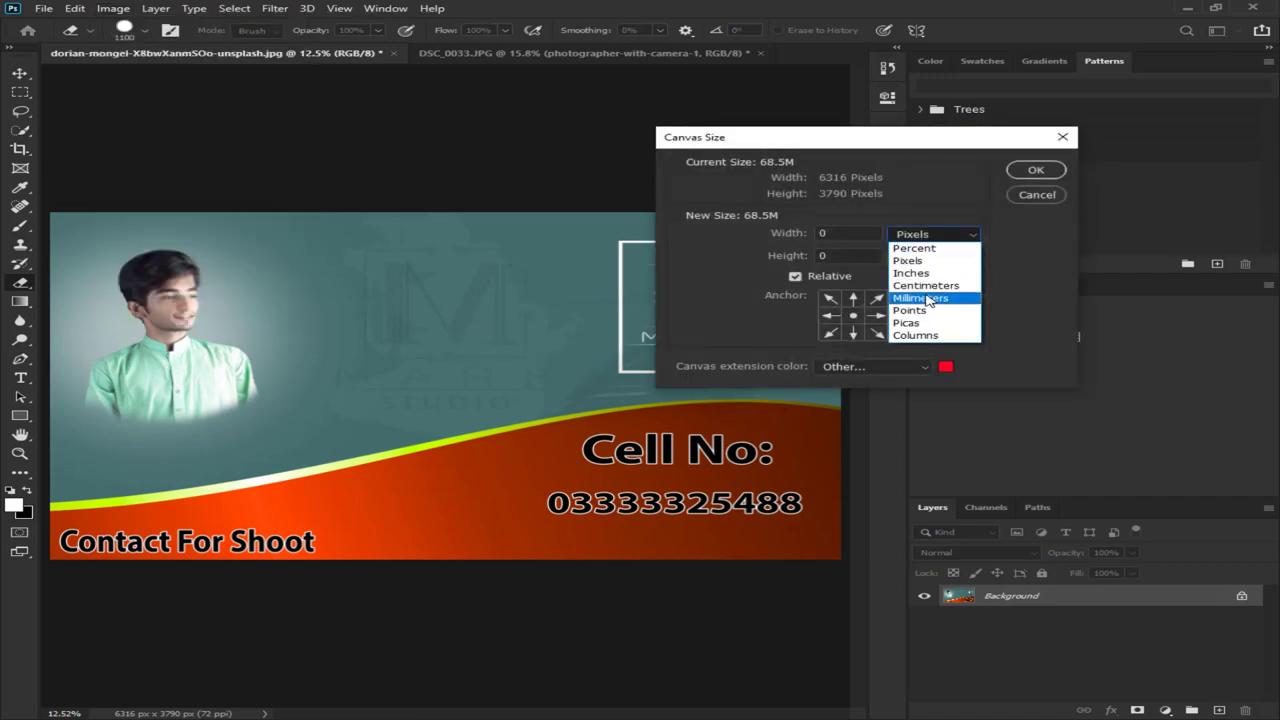
left_click(920, 298)
left_click(945, 366)
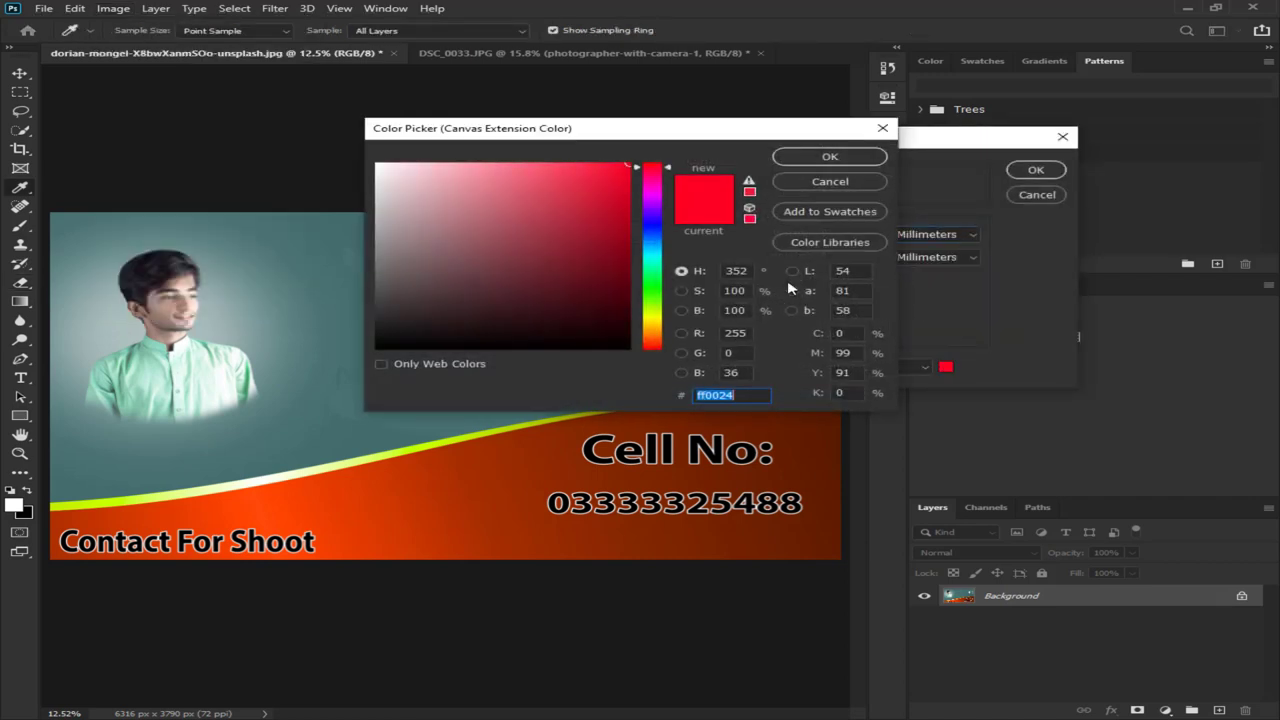
left_click(651, 320)
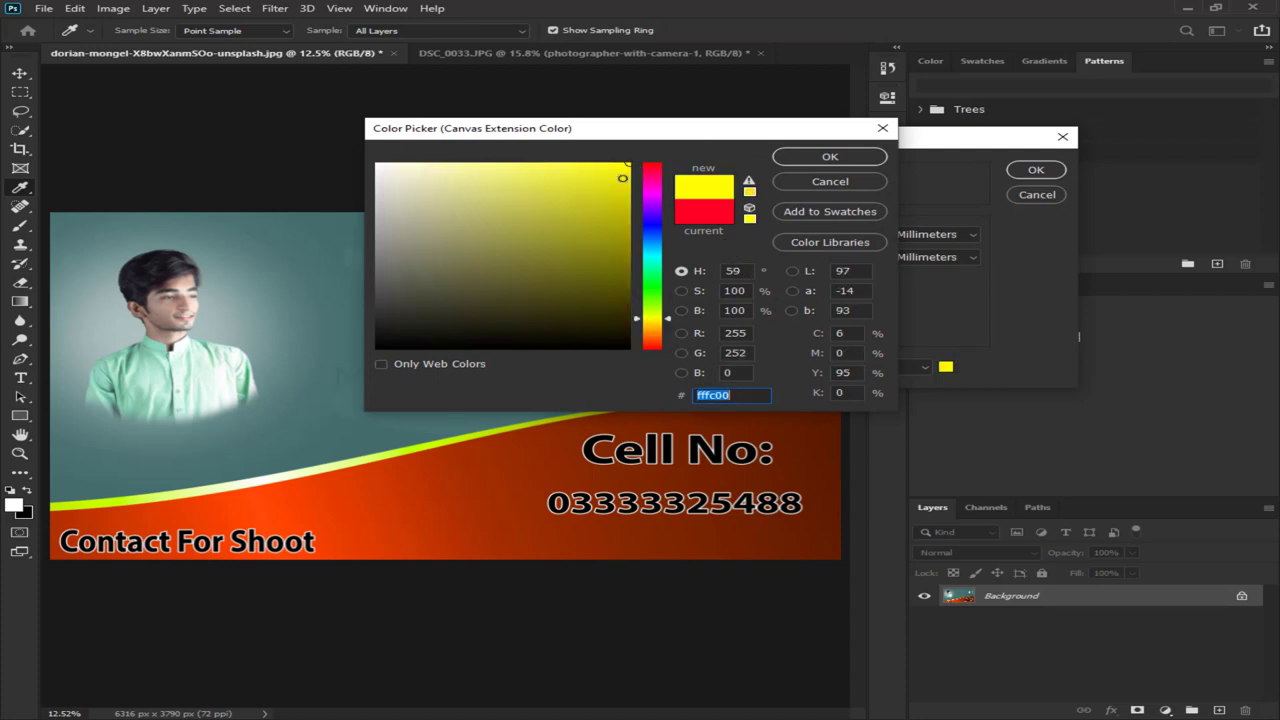
key("Return")
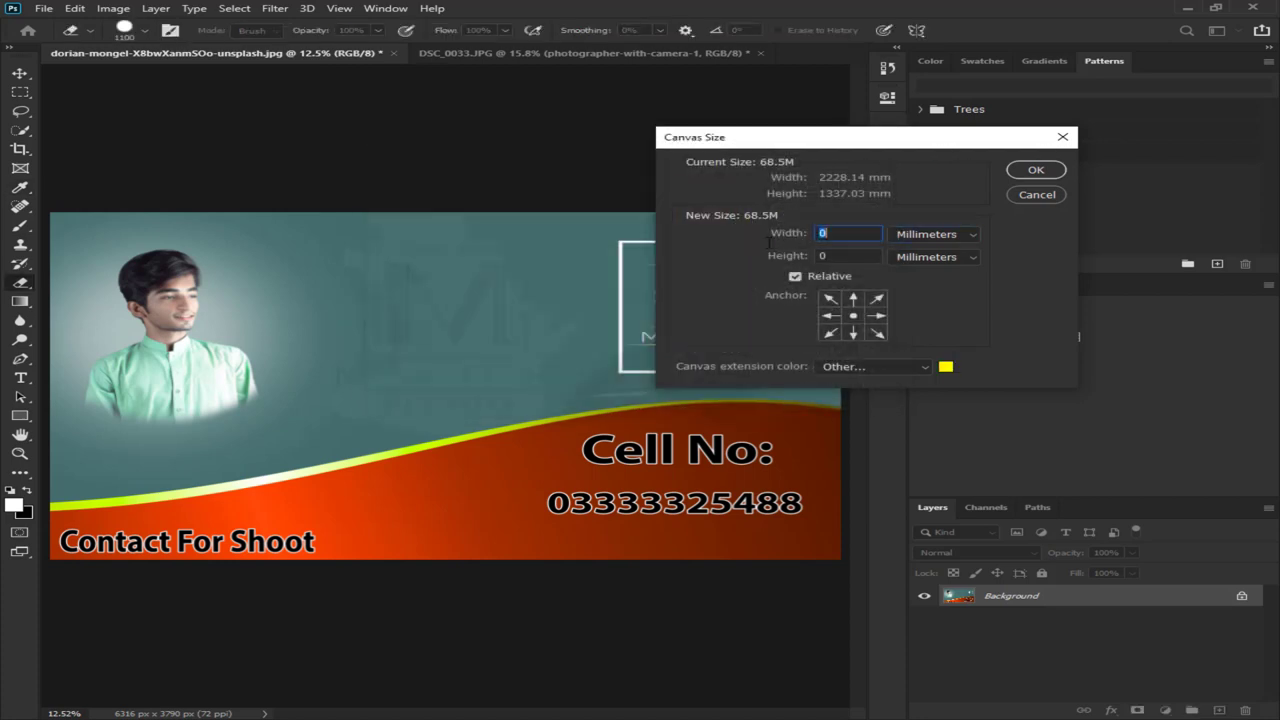
Enlarge the canvas by 4 mm in width and height, adding a yellow border (6327 × 3801 px)
type("4")
key("Tab")
type("4")
key("Return")
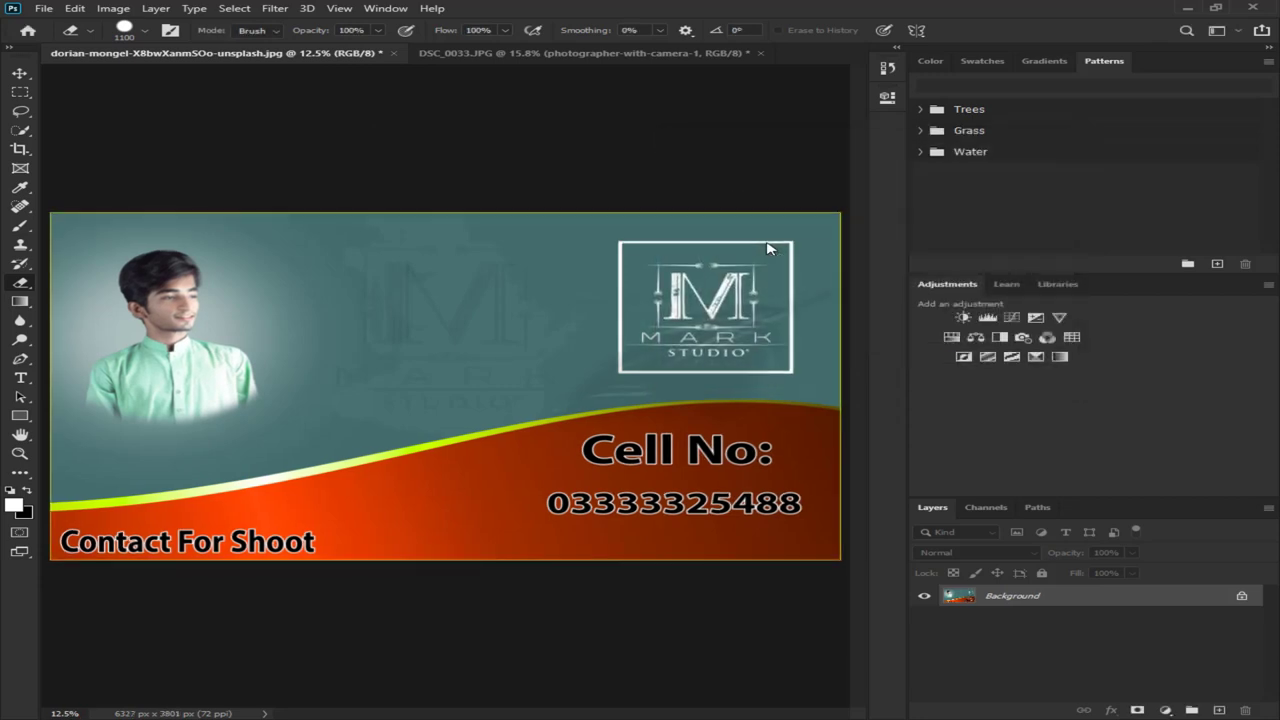
key("ctrl+minus")
key("ctrl+plus")
key("ctrl+minus")
key("ctrl+plus")
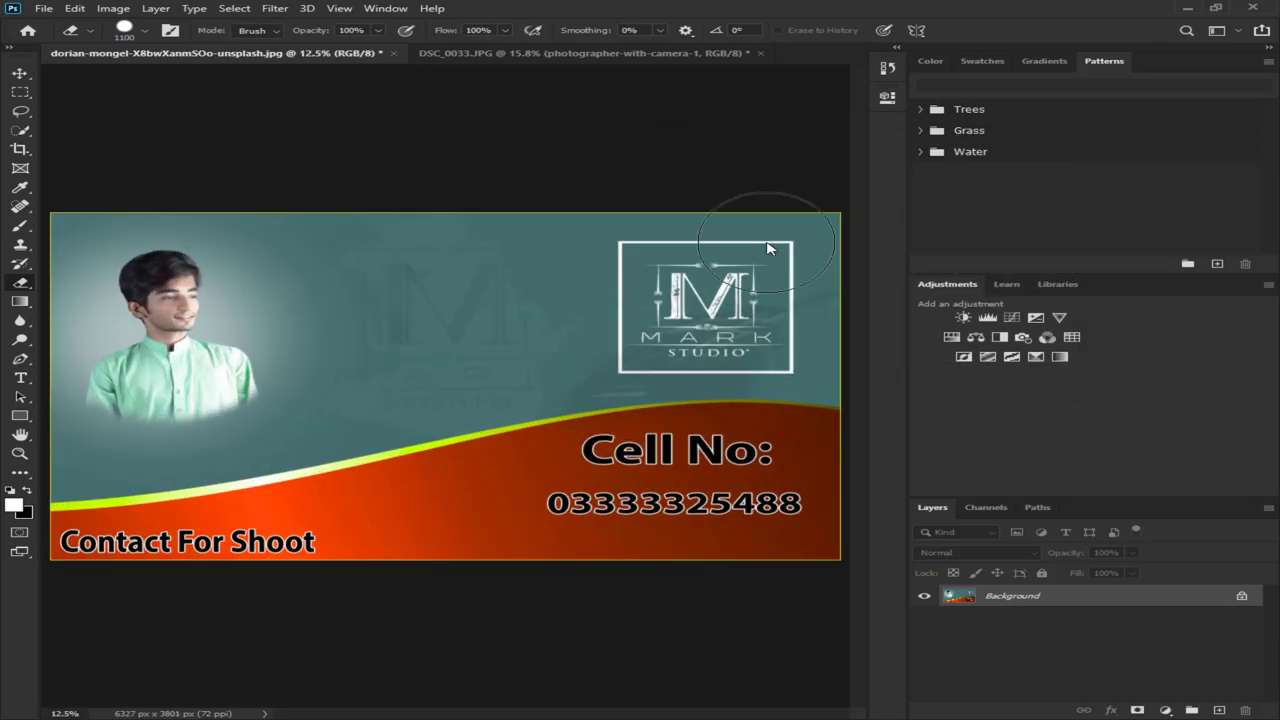